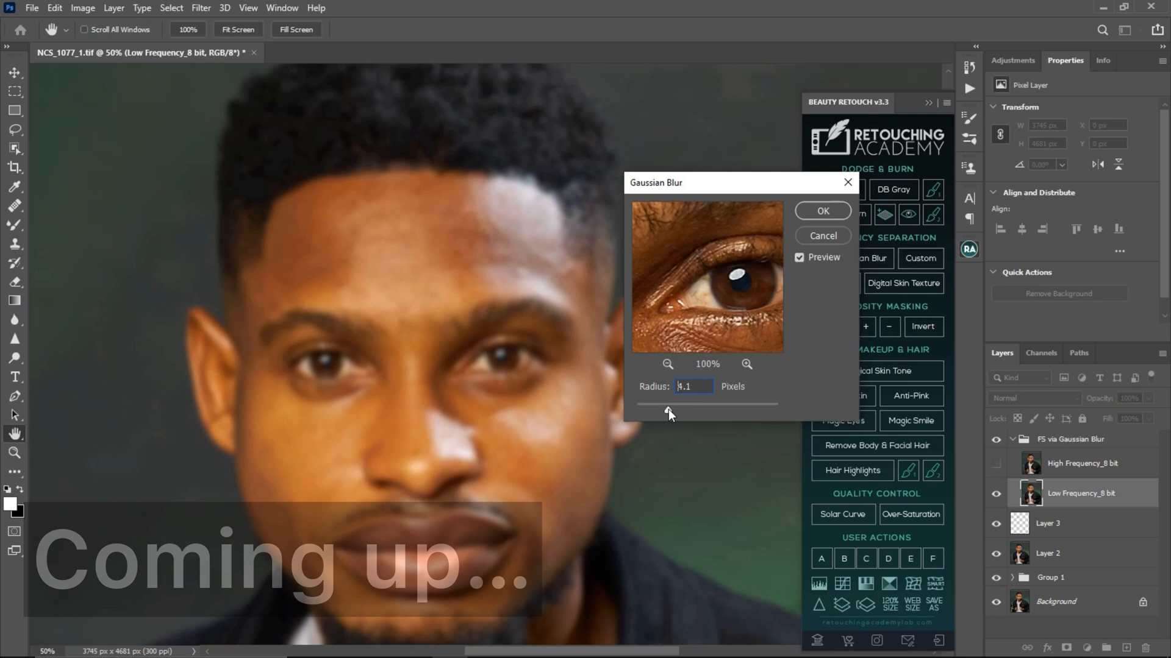
Step: Apply a Gaussian Blur with a 2.4-pixel radius to the Low Frequency layer
left_click_drag(651, 406, 656, 406)
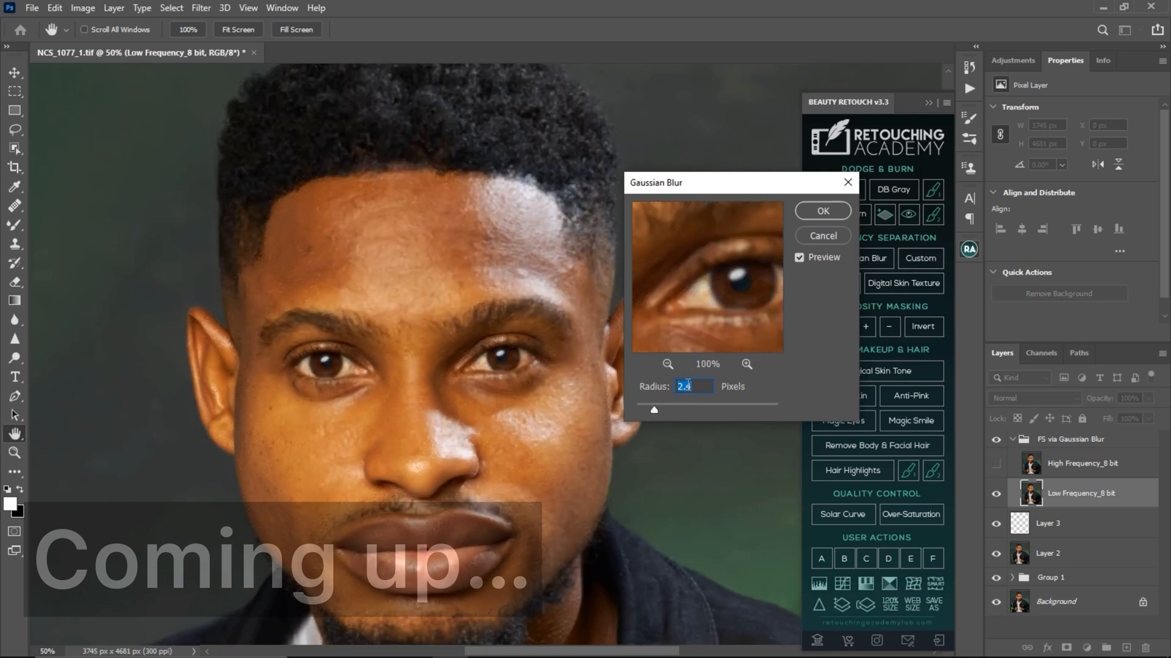
left_click(821, 211)
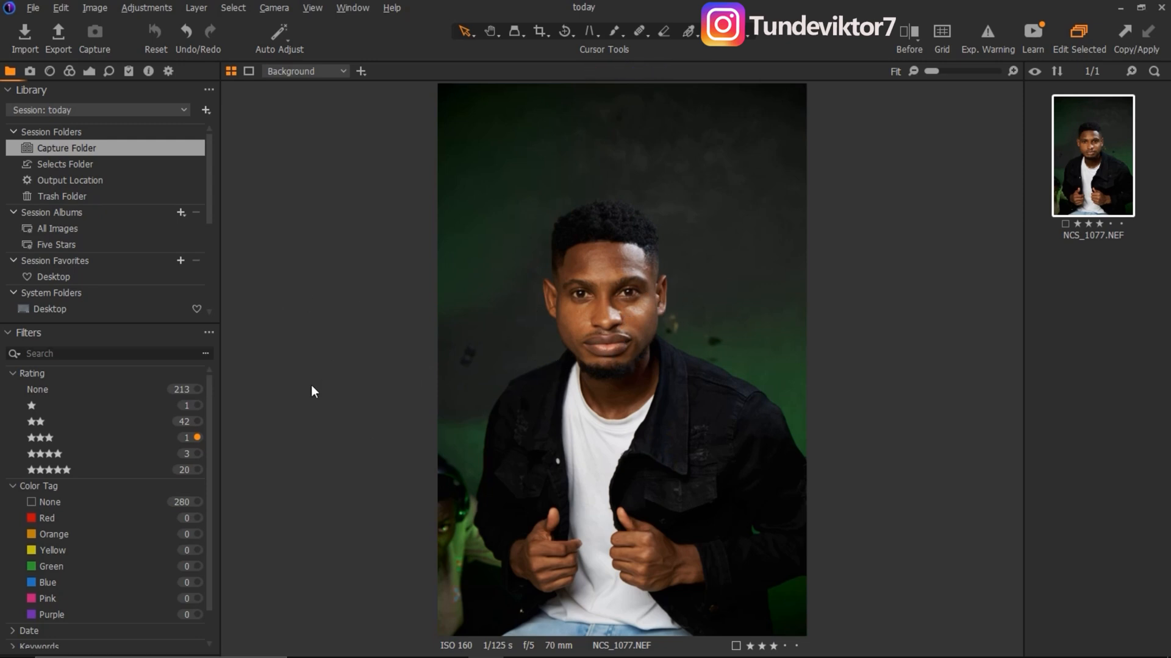
Step: Set the portrait's ICC profile to Sony A7 Standard from the full profile list and compare the photo before and after
left_click(70, 72)
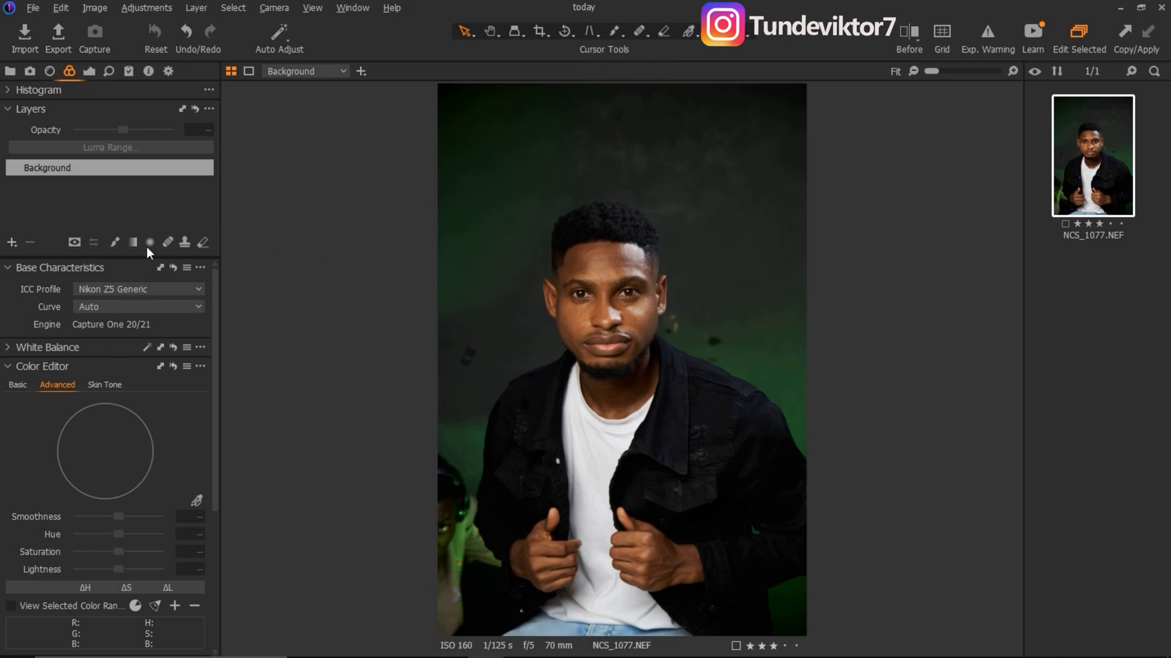
left_click(136, 291)
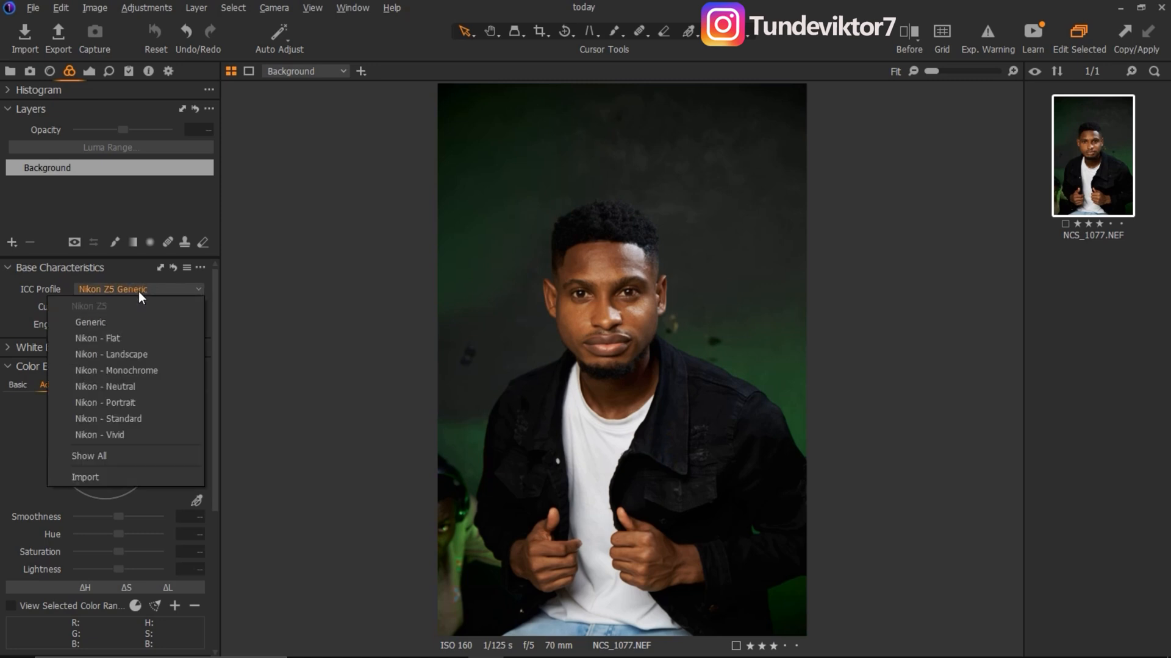
left_click(98, 455)
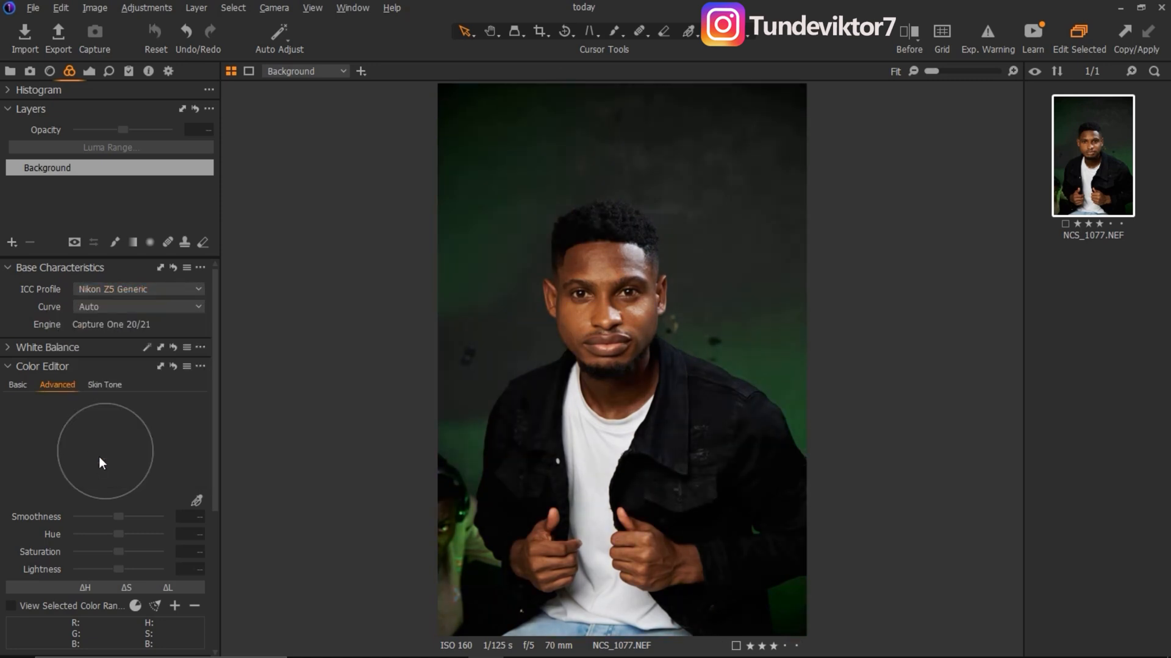
left_click(131, 286)
mouse_move(120, 650)
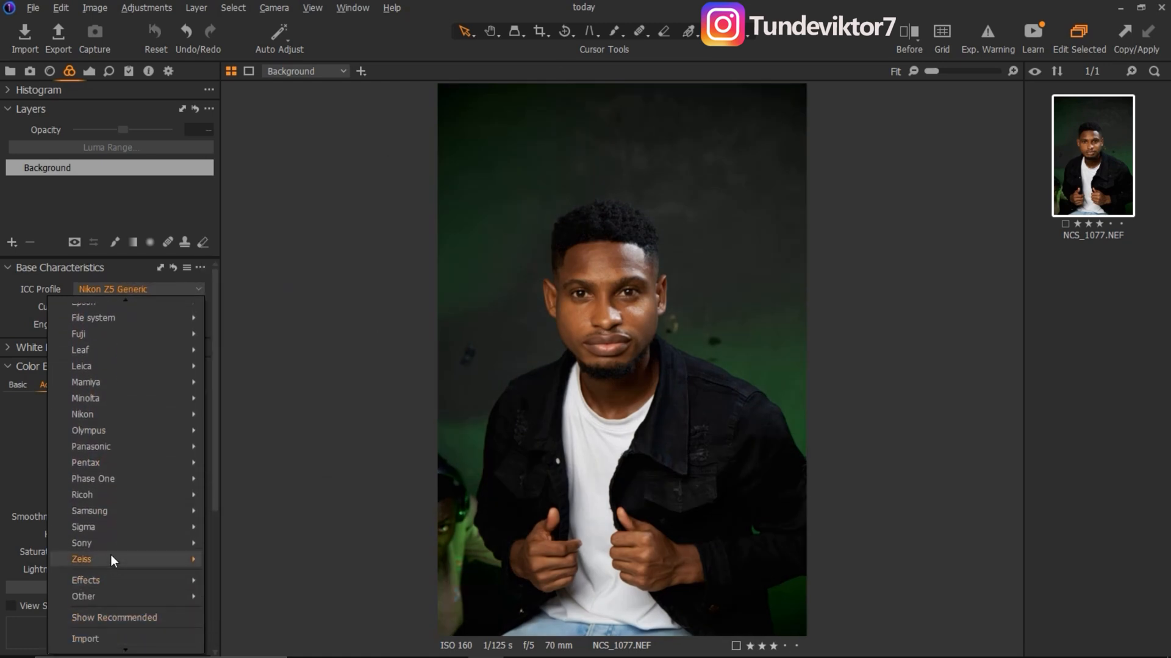
mouse_move(118, 549)
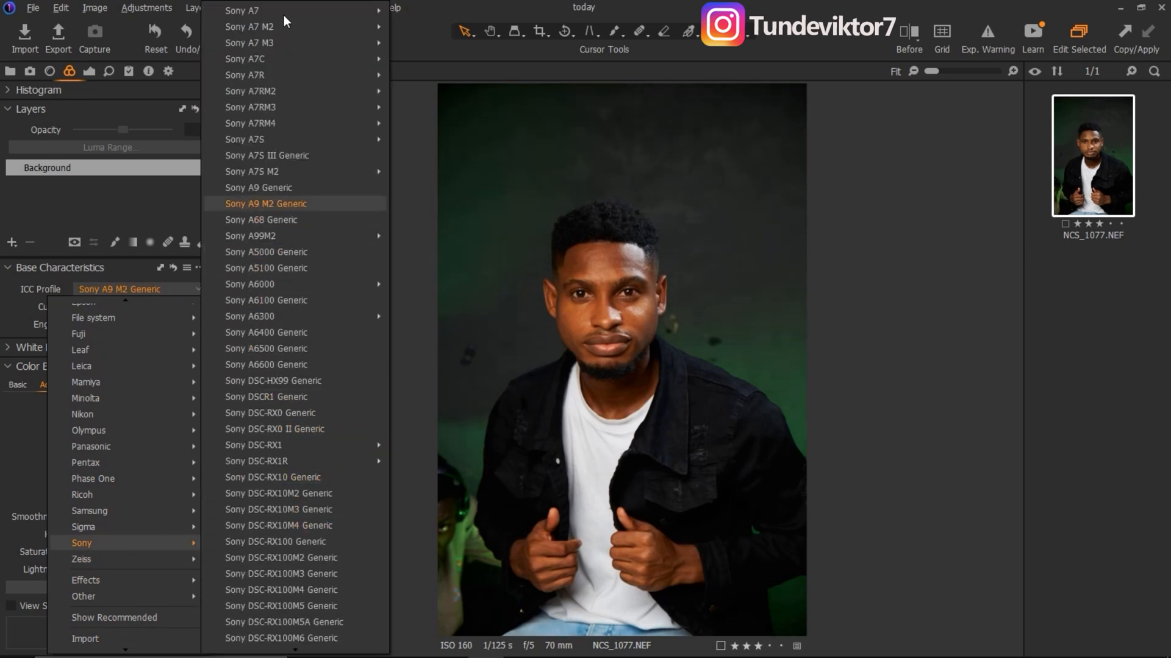
mouse_move(286, 13)
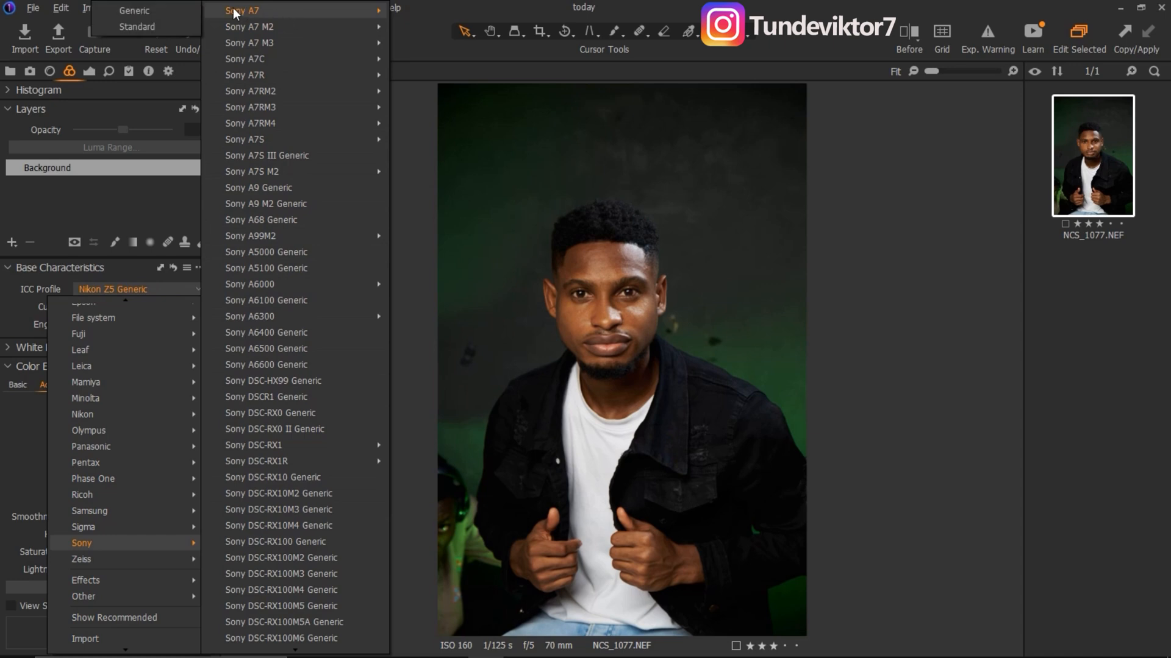
left_click(154, 25)
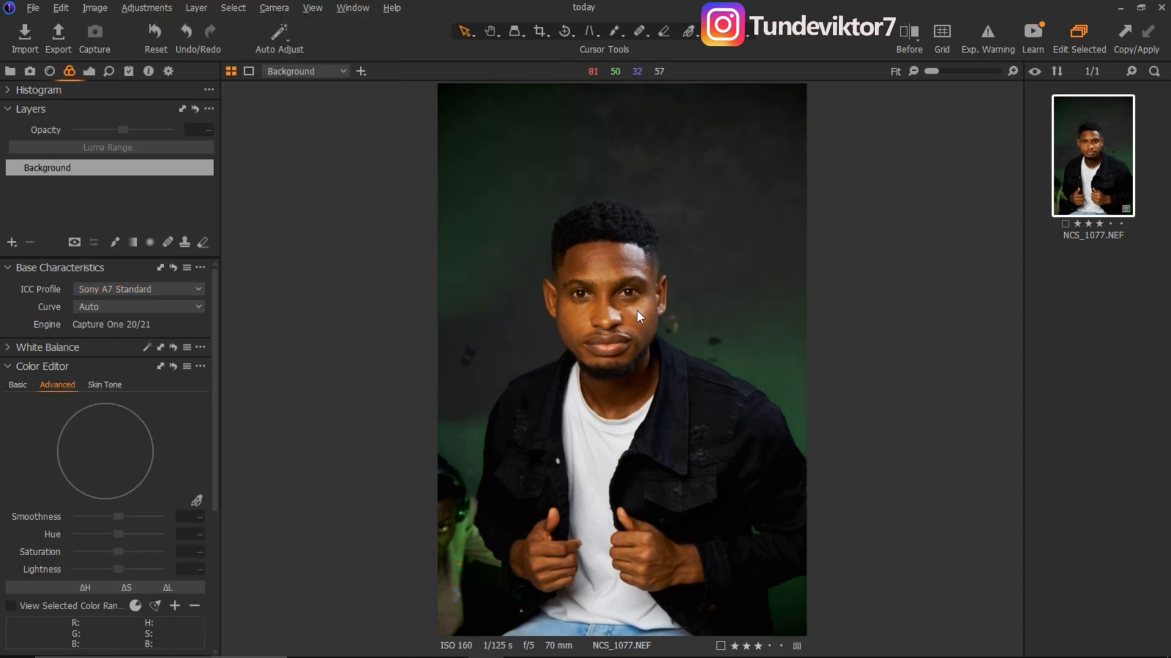
left_click(910, 35)
left_click_drag(620, 359, 321, 370)
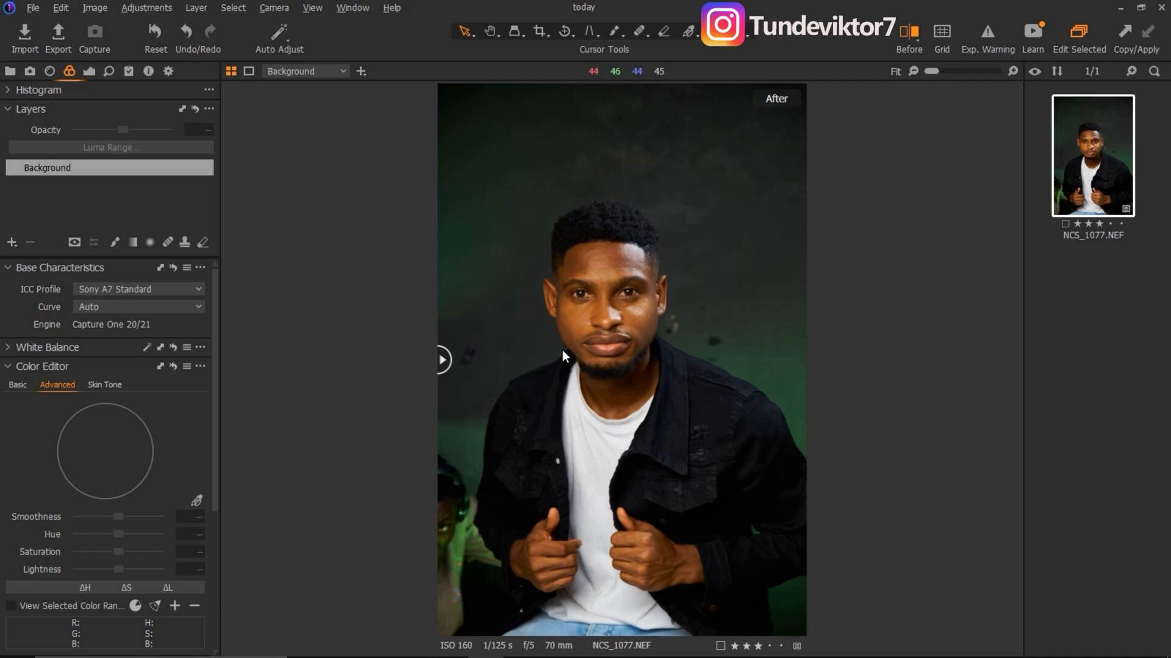
Step: Crop the portrait at a 4x5 aspect ratio to about 12.48 by 15.60 in, trimming the empty background above the head
left_click(540, 31)
left_click(543, 32)
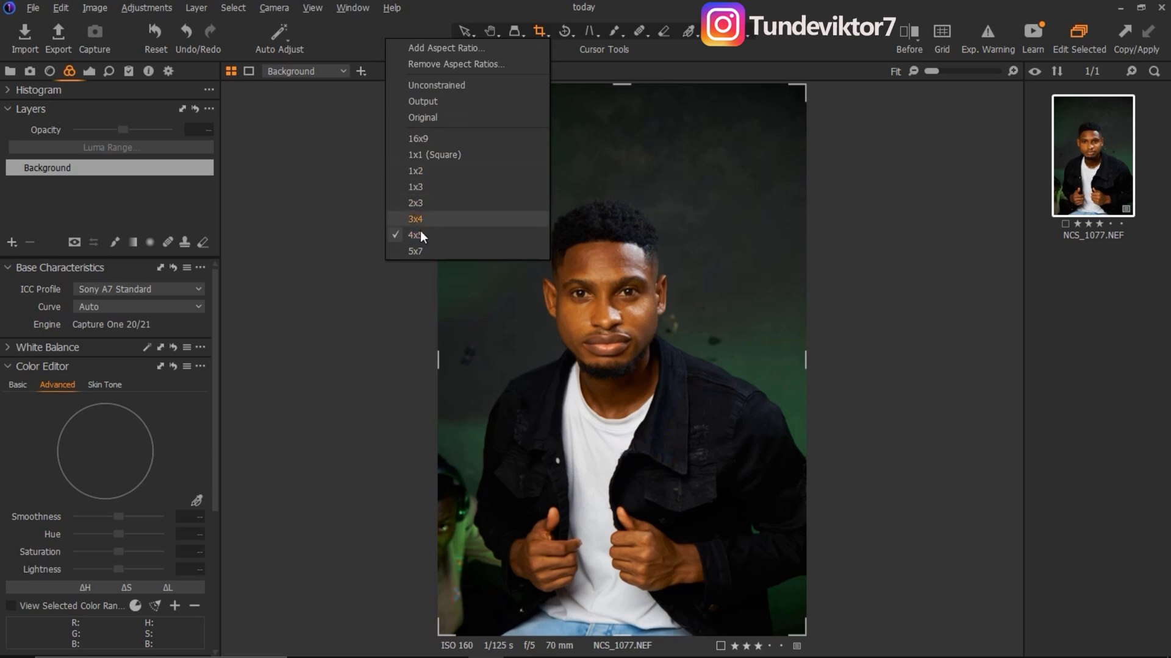
key("ctrl")
key("ctrl")
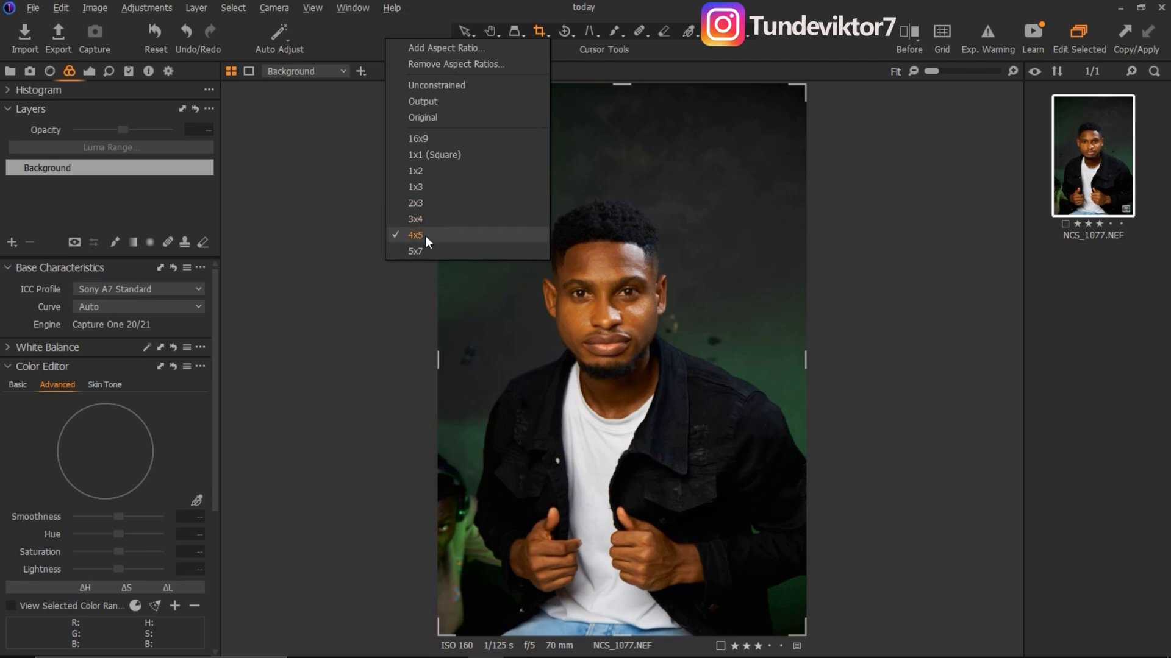
key("ctrl")
key("ctrl")
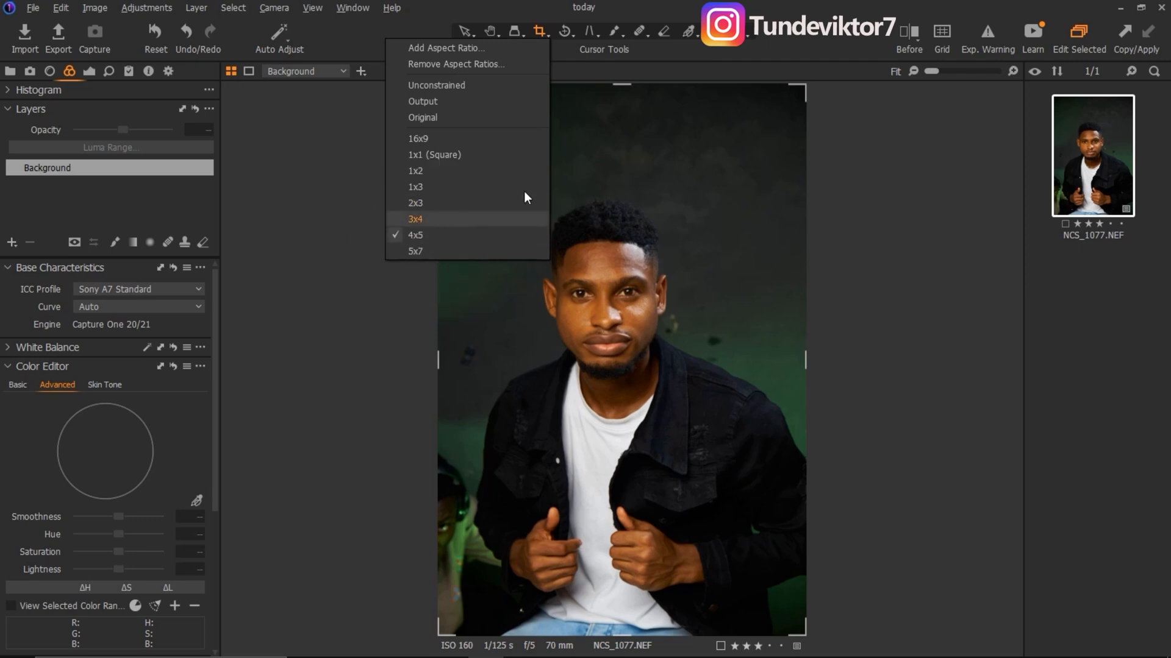
left_click(434, 234)
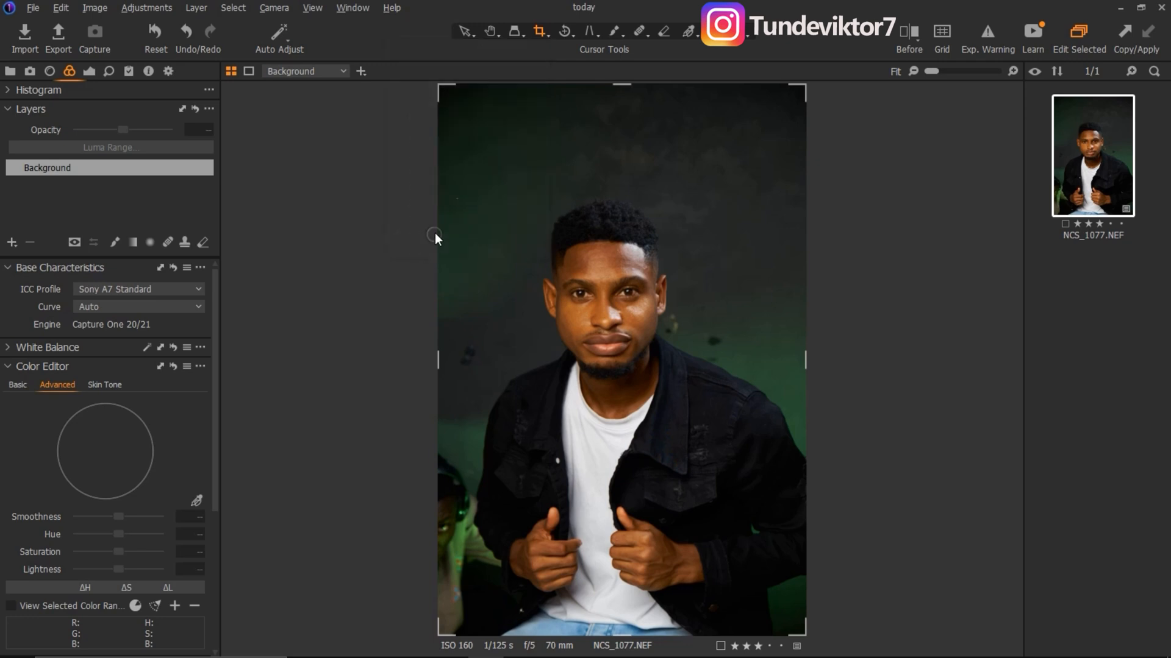
left_click_drag(445, 90, 449, 156)
mouse_move(579, 290)
left_mouse_down()
mouse_move(575, 277)
mouse_move(578, 292)
left_mouse_up()
left_click_drag(622, 178, 622, 194)
mouse_move(647, 264)
left_mouse_down()
mouse_move(646, 236)
mouse_move(626, 265)
left_mouse_up()
left_click_drag(619, 197, 644, 139)
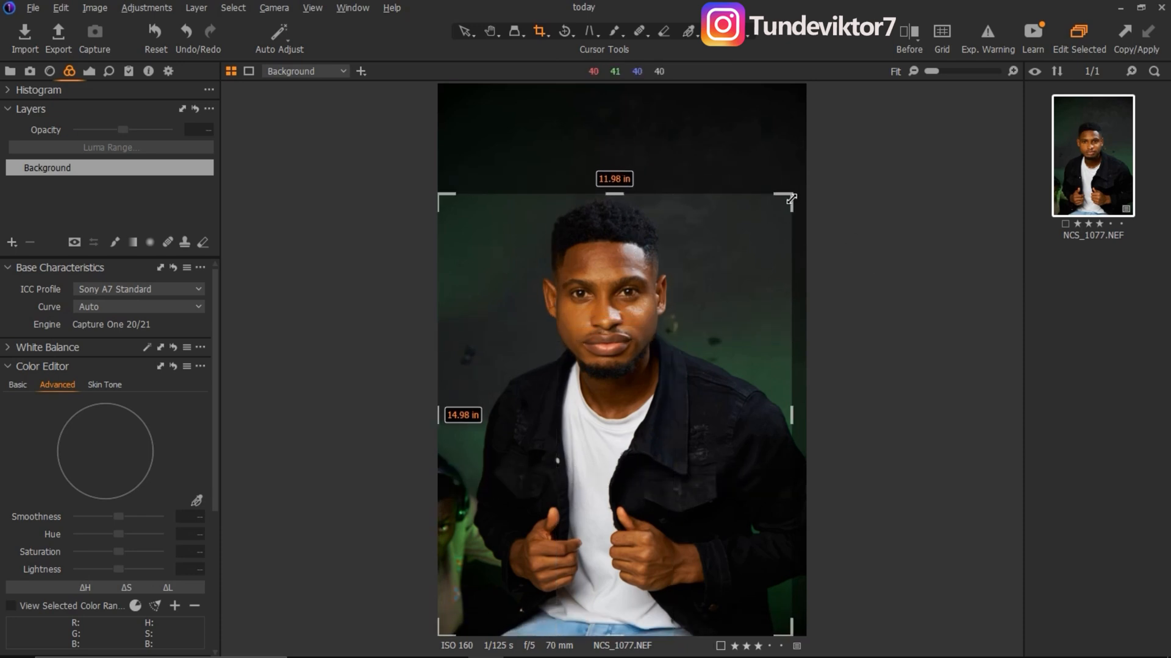
left_click_drag(791, 195, 806, 176)
left_click_drag(762, 245, 743, 289)
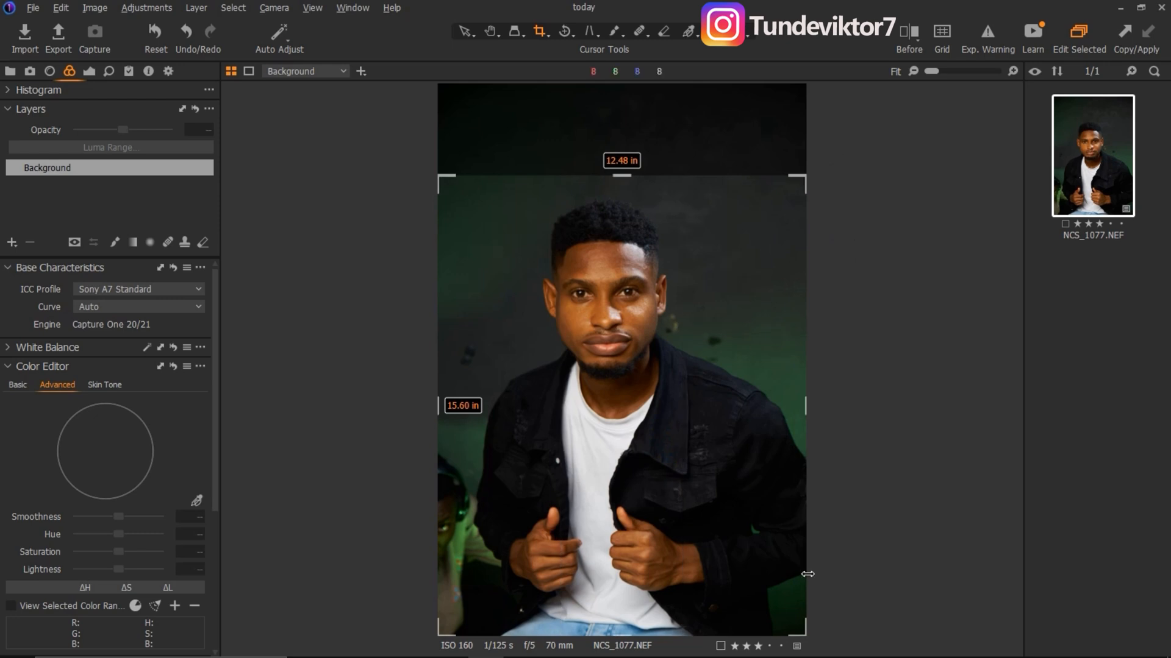
key("h")
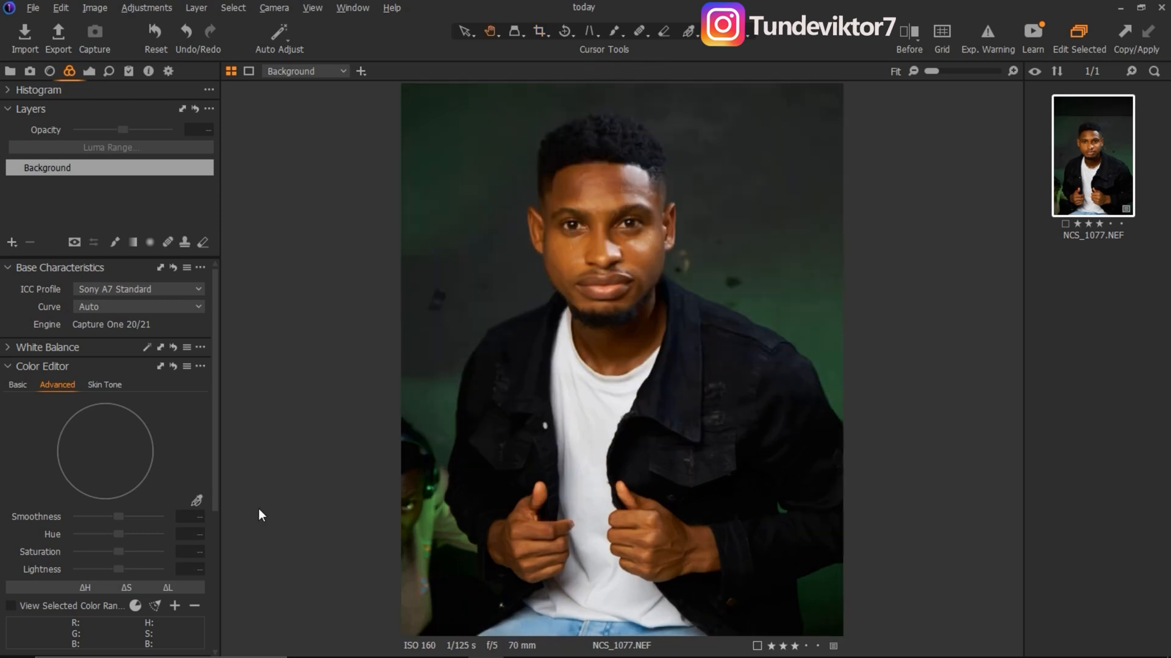
Step: Try raising Exposure to 0.95 and Brightness to 3, and reset the Exposure adjustments
left_click(89, 71)
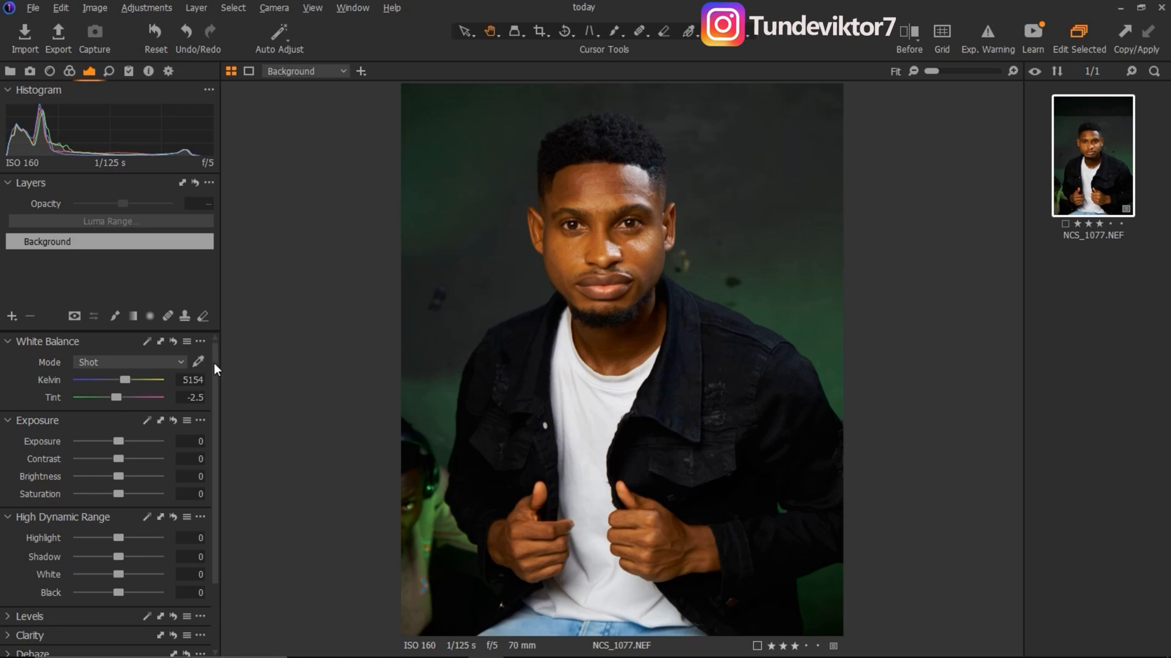
scroll(218, 379, "down", 3)
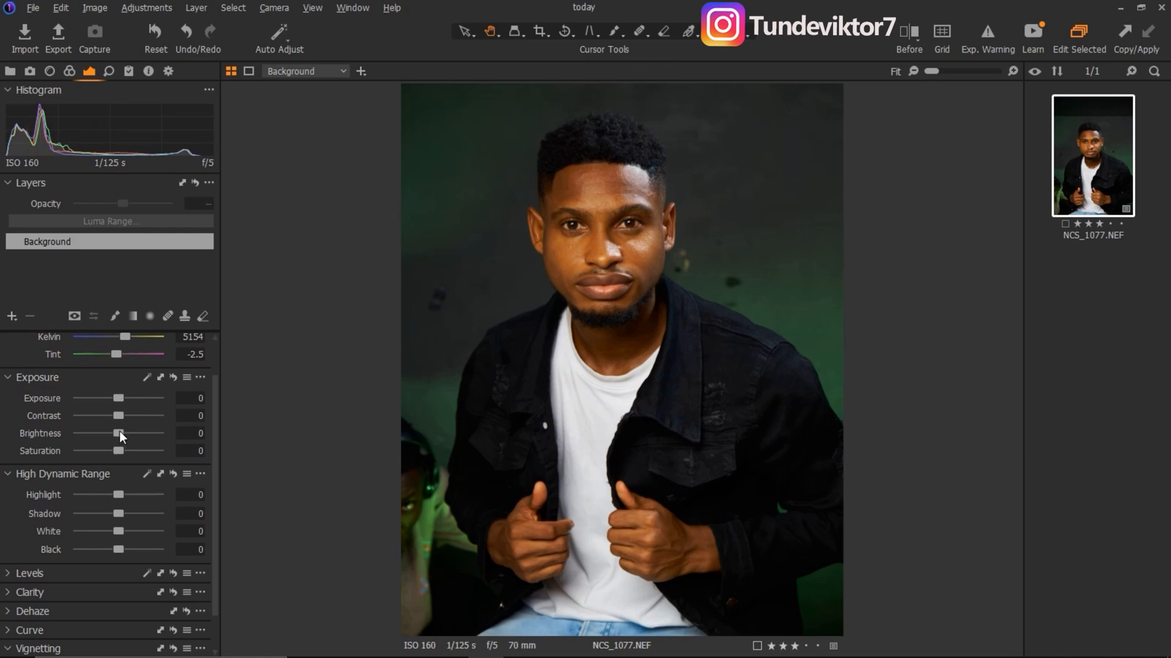
left_click_drag(119, 434, 128, 401)
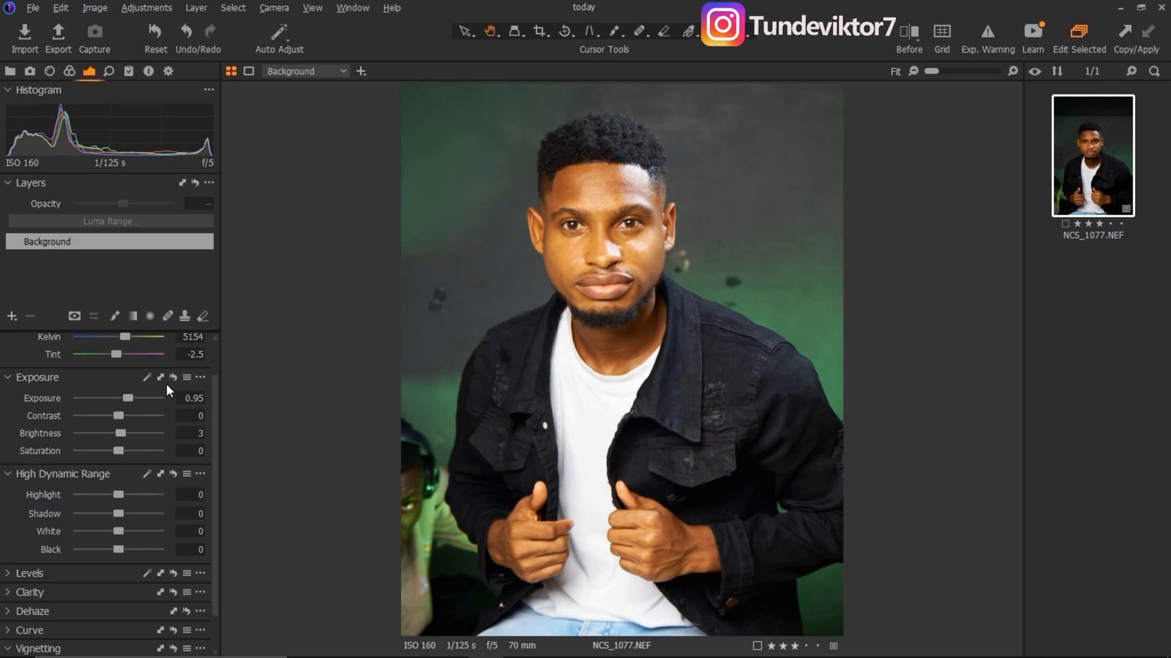
left_click(174, 378)
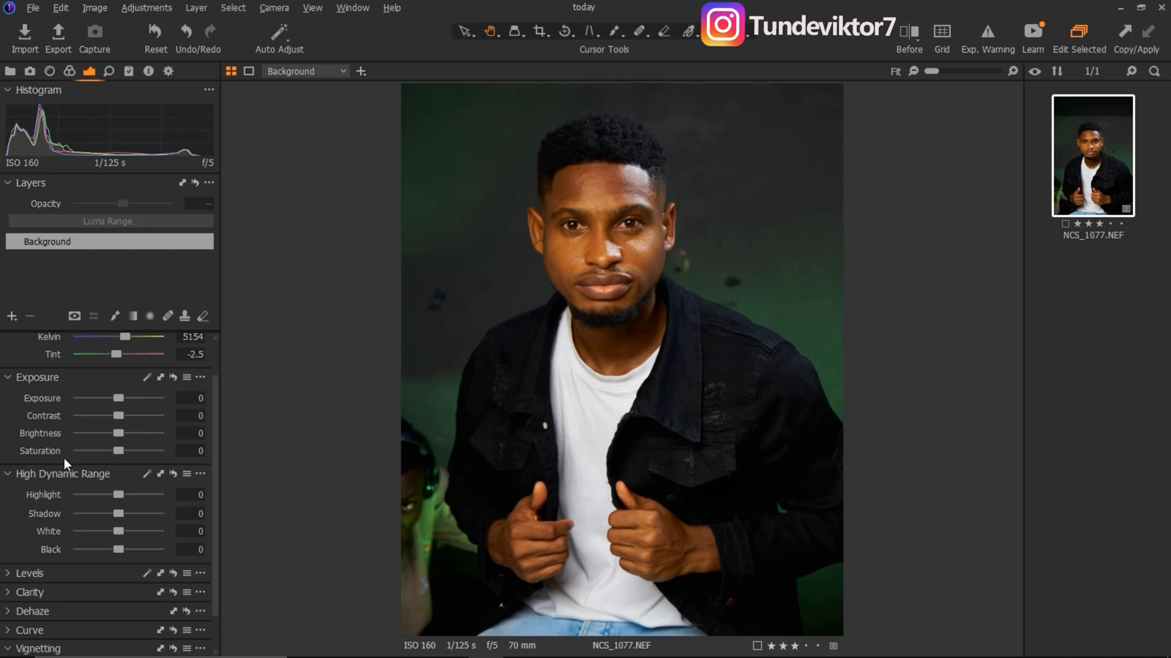
Step: Set High Dynamic Range to Highlight -82, Shadow 24, White 20 and Black -5, and compare the photo before and after
left_click_drag(119, 495, 86, 495)
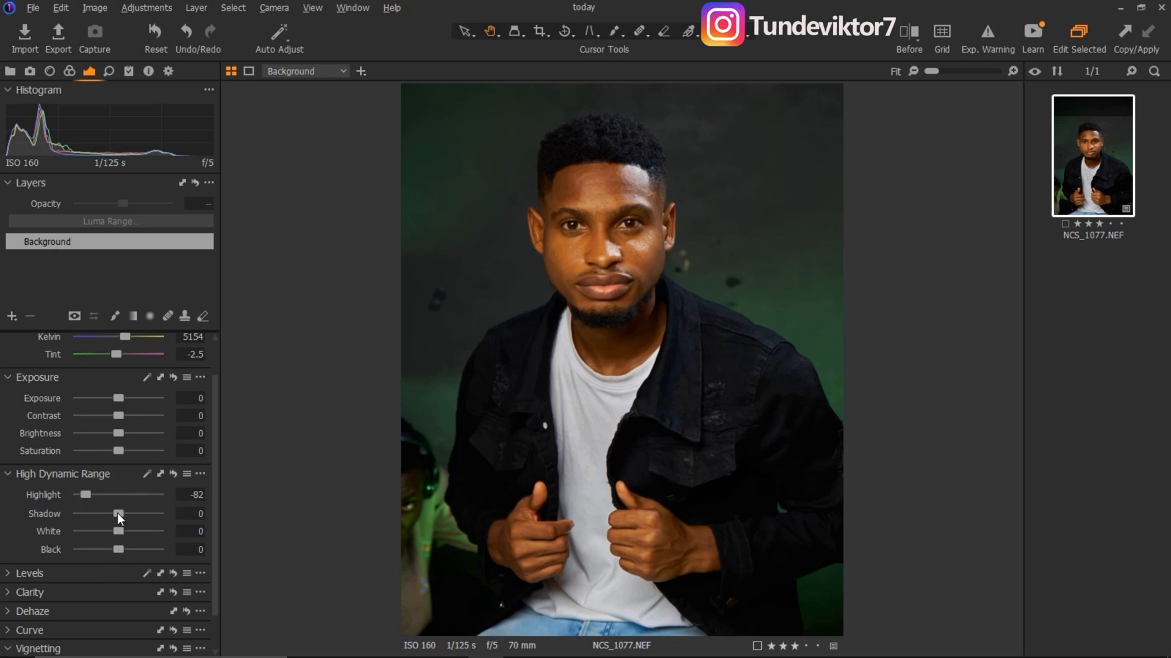
left_click_drag(125, 514, 126, 515)
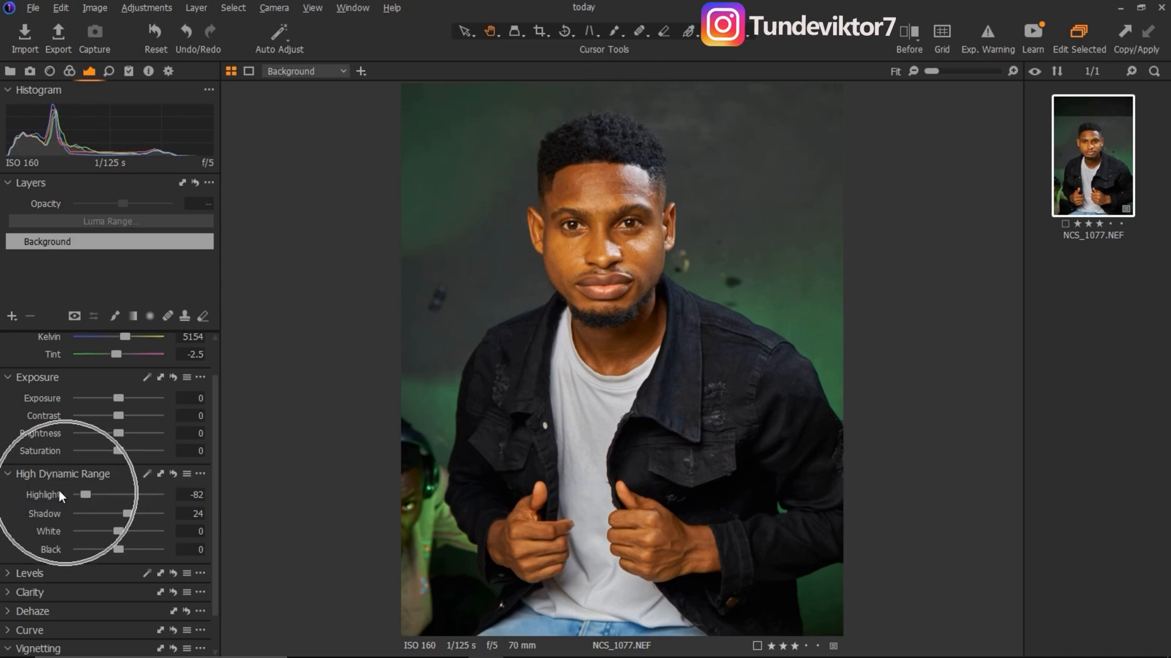
left_click_drag(113, 532, 117, 532)
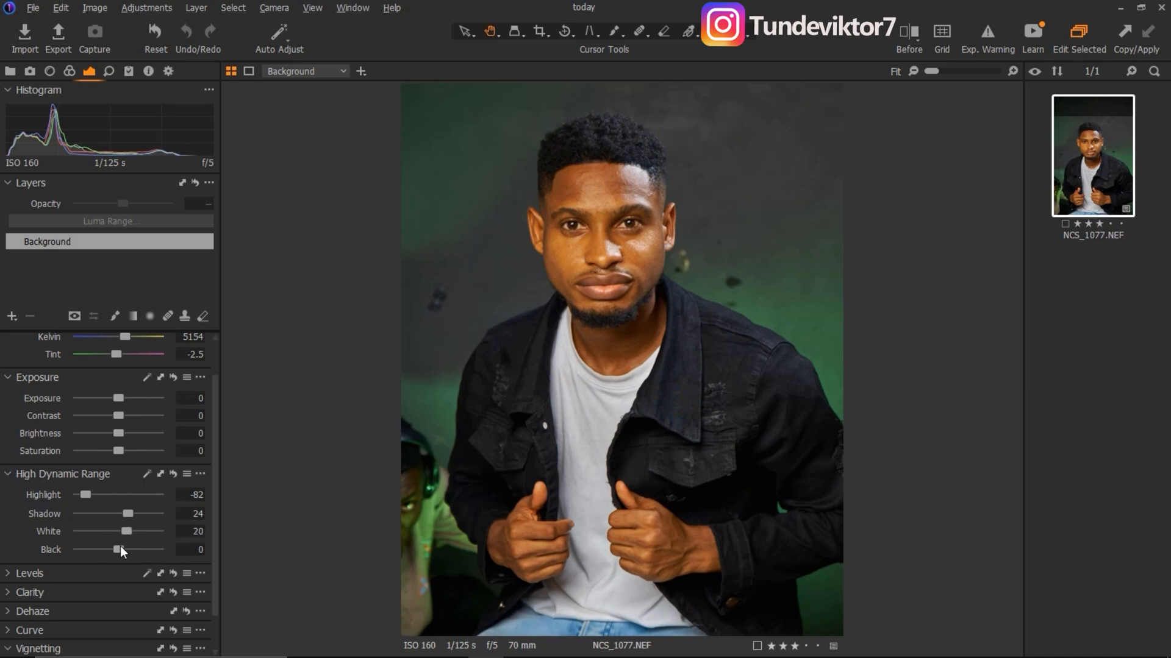
left_click_drag(117, 549, 118, 549)
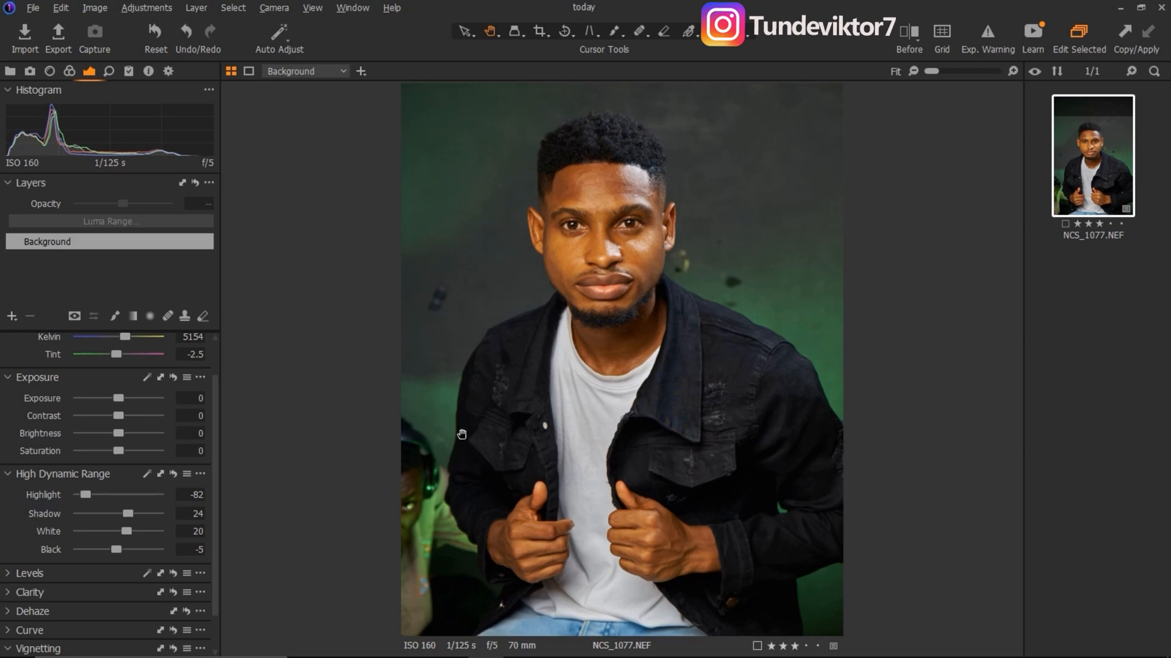
left_click(906, 34)
left_click_drag(620, 359, 249, 360)
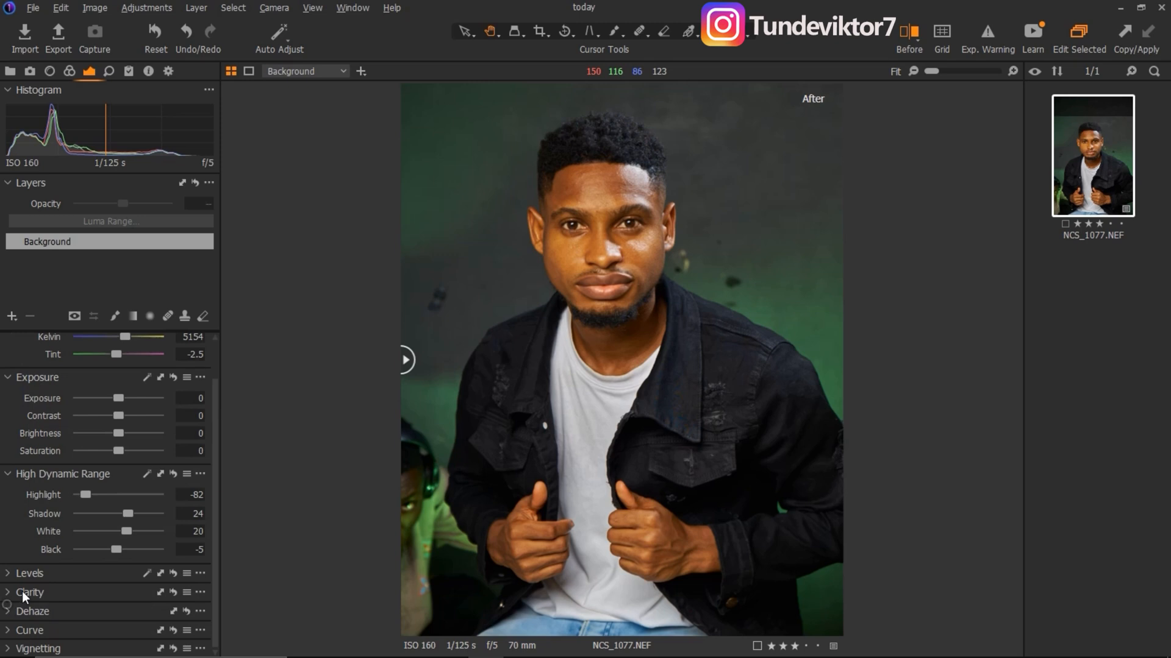
Step: Lower the RGB white input level to 241 in Levels and sweep the before/after comparison across the whole photo
left_click(8, 574)
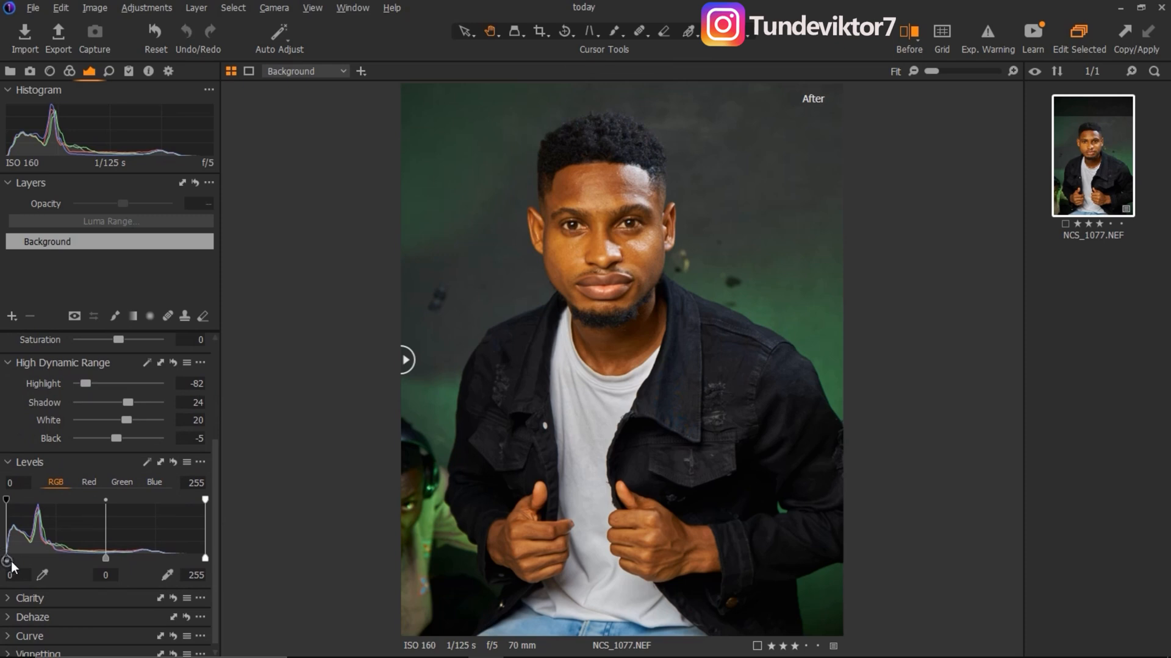
left_click_drag(7, 559, 5, 559)
left_click_drag(206, 558, 194, 559)
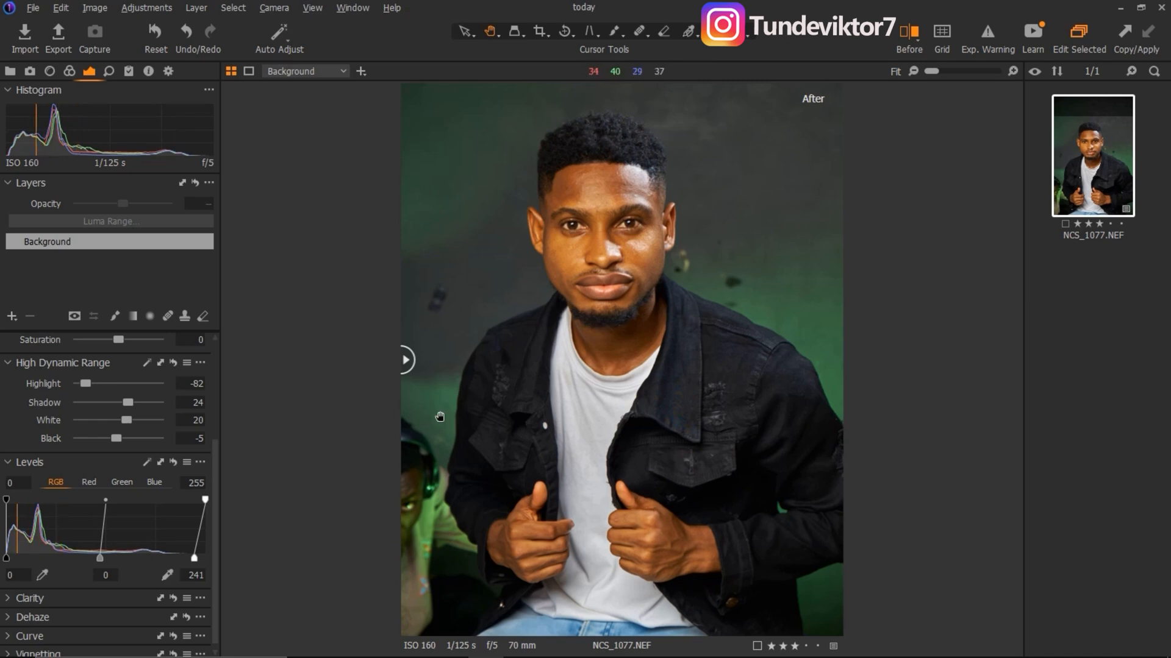
left_click_drag(407, 360, 1009, 466)
left_click_drag(900, 453, 209, 354)
key("ctrl")
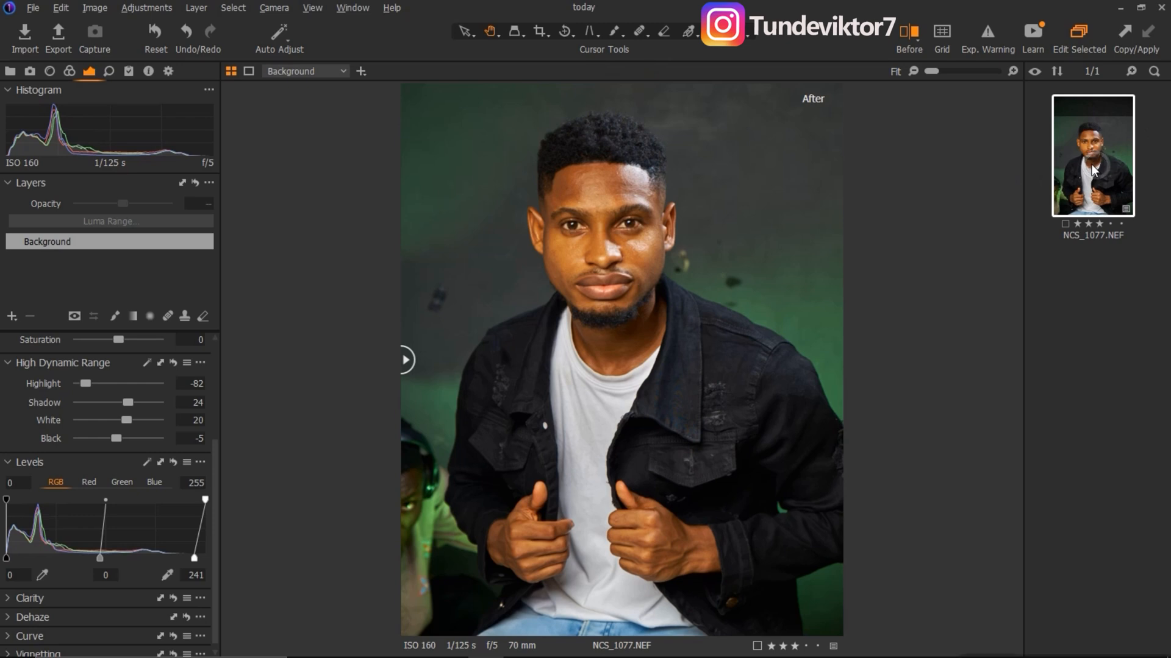
Step: Send the variant to Adobe Photoshop 2021 for editing as an uncompressed 8-bit TIFF in Adobe RGB (1998) at 300 px/in
right_click(1097, 169)
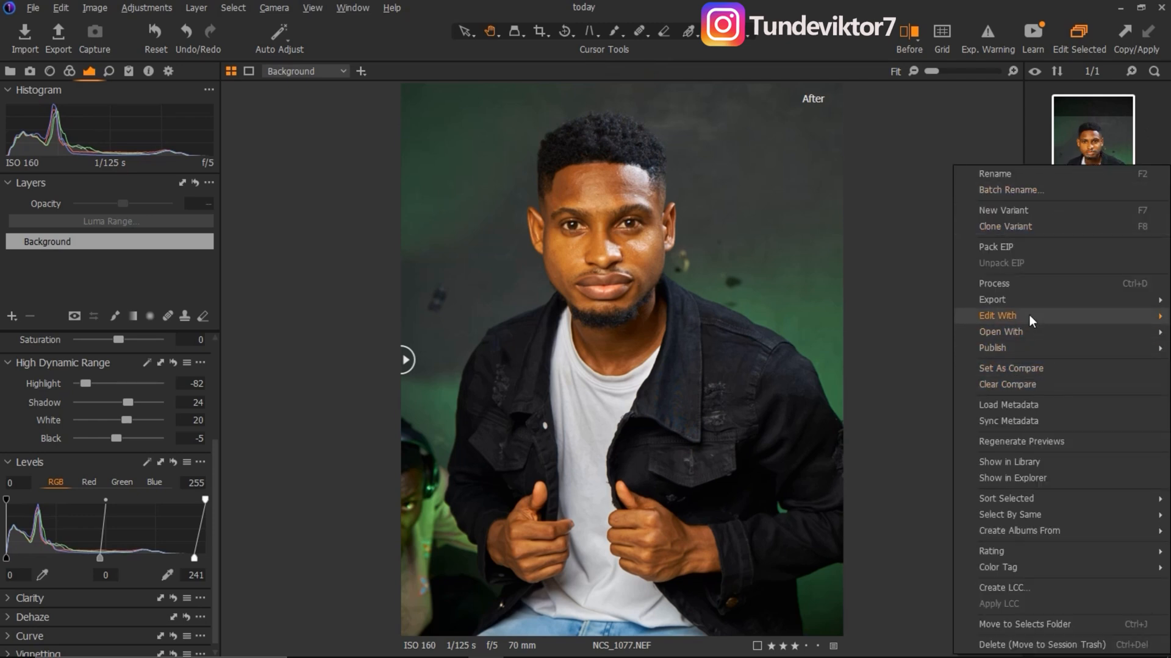
mouse_move(1034, 313)
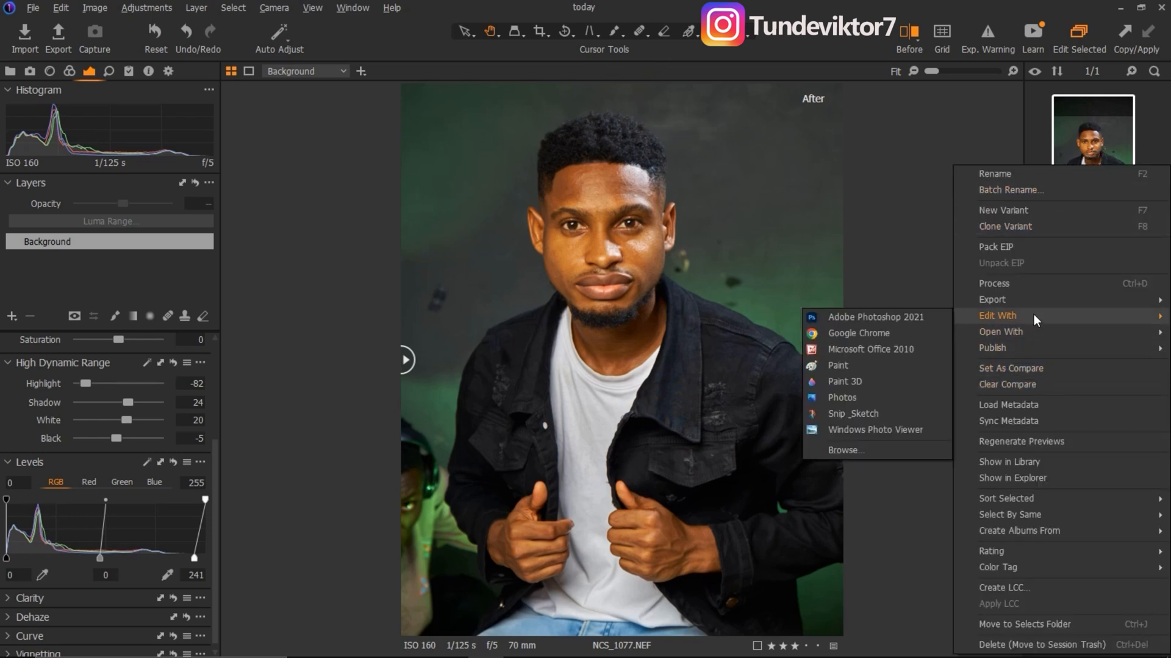
left_click(902, 318)
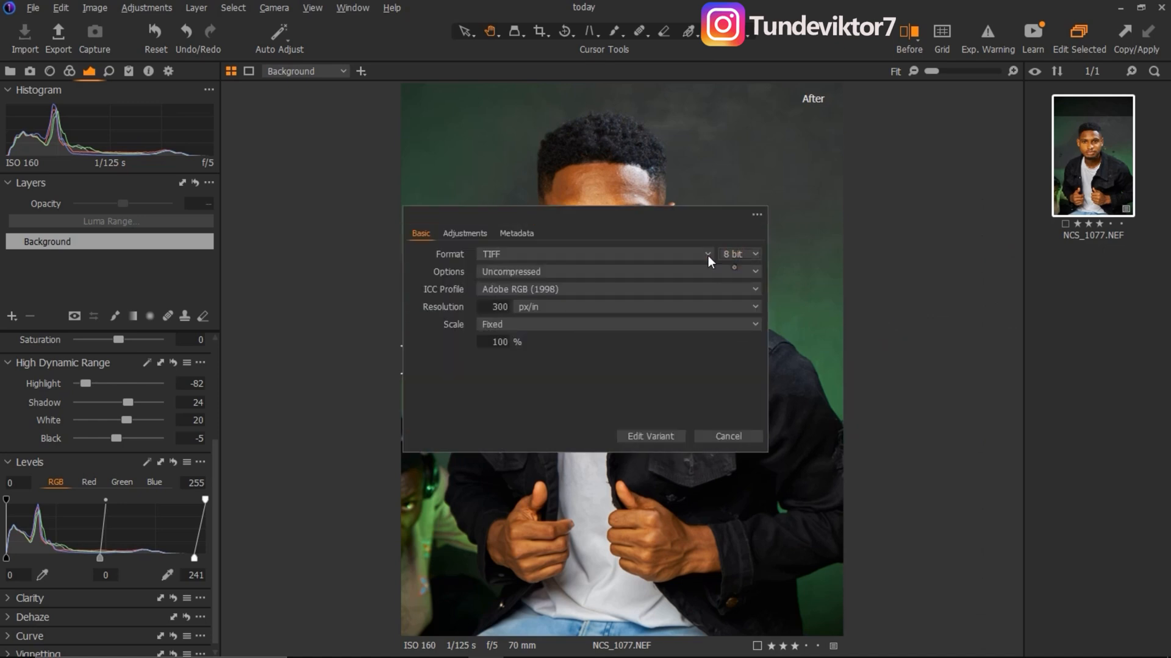
left_click(647, 435)
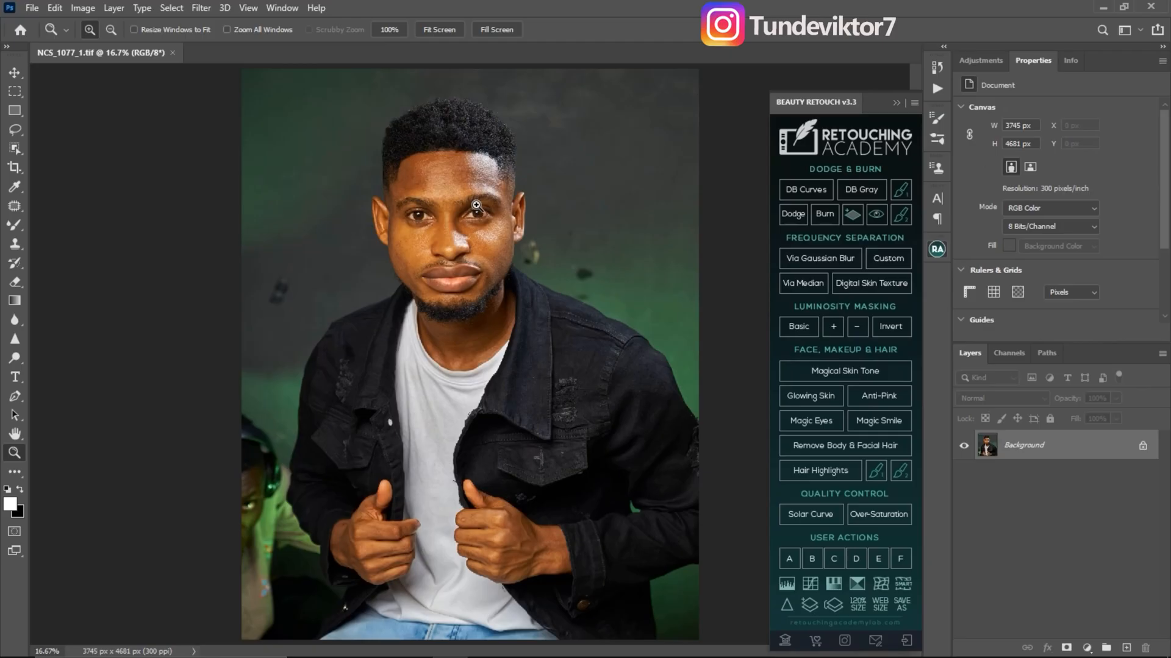
left_click(460, 297)
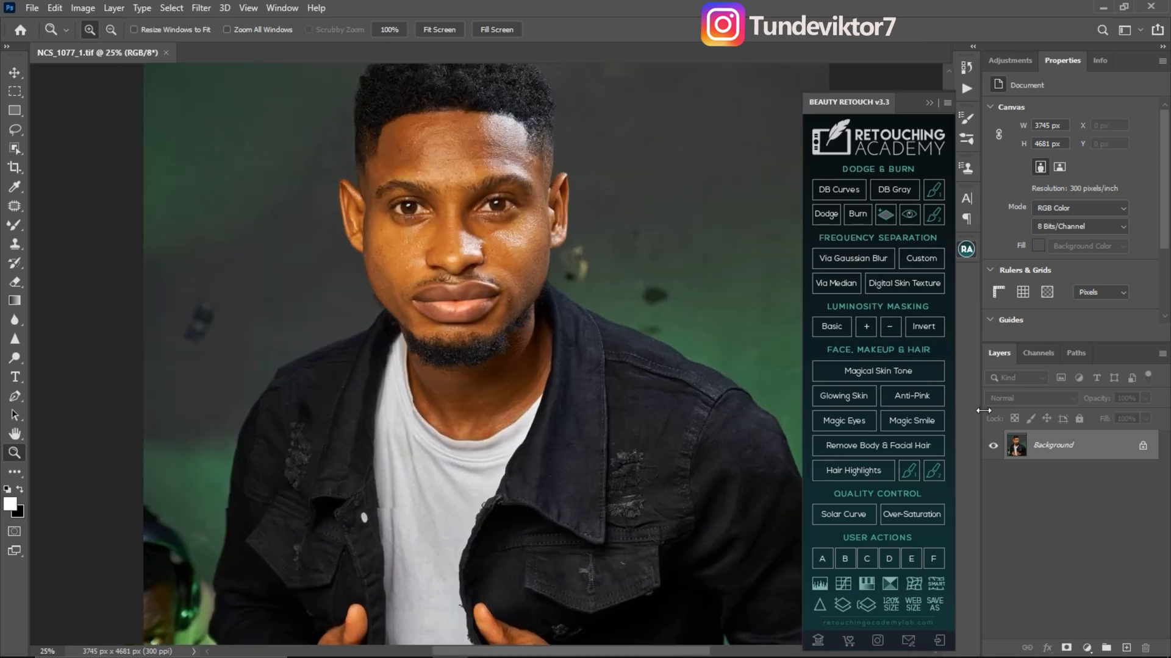
left_click_drag(980, 410, 982, 410)
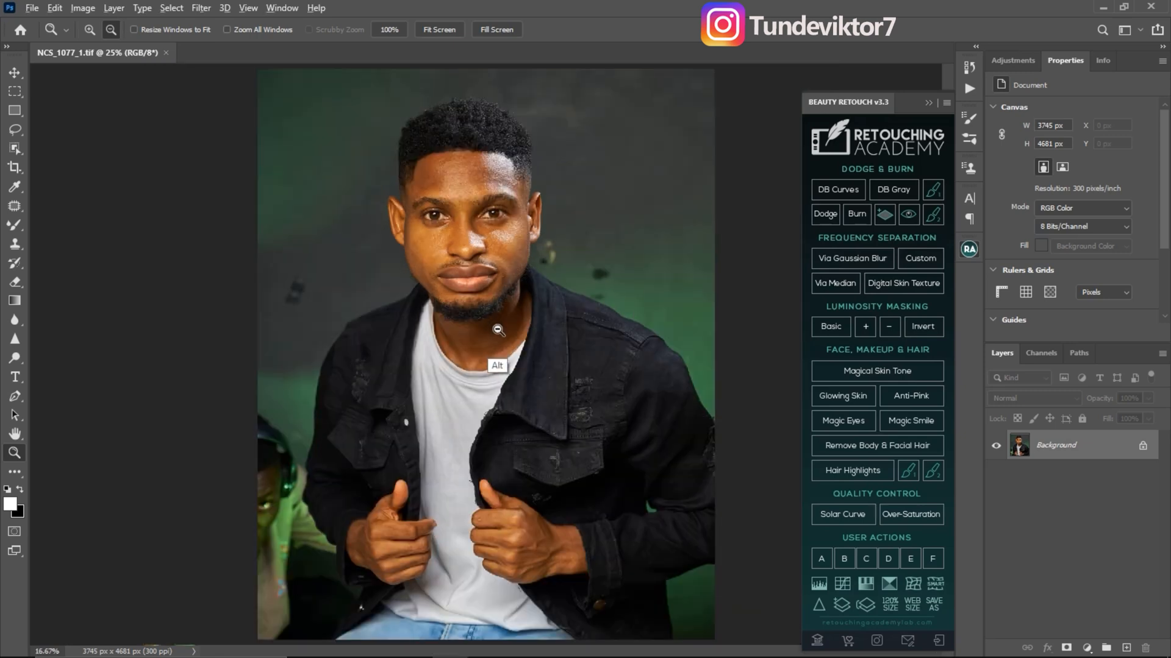
Step: Duplicate the Background layer
left_click(497, 360, "alt")
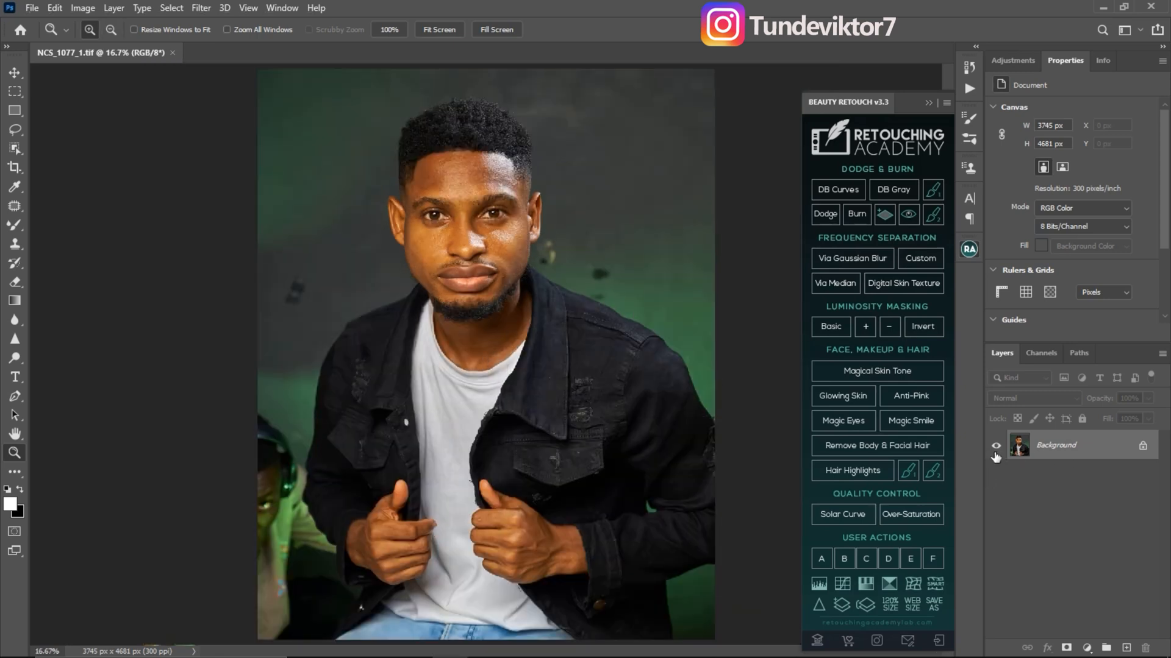
key("ctrl+j")
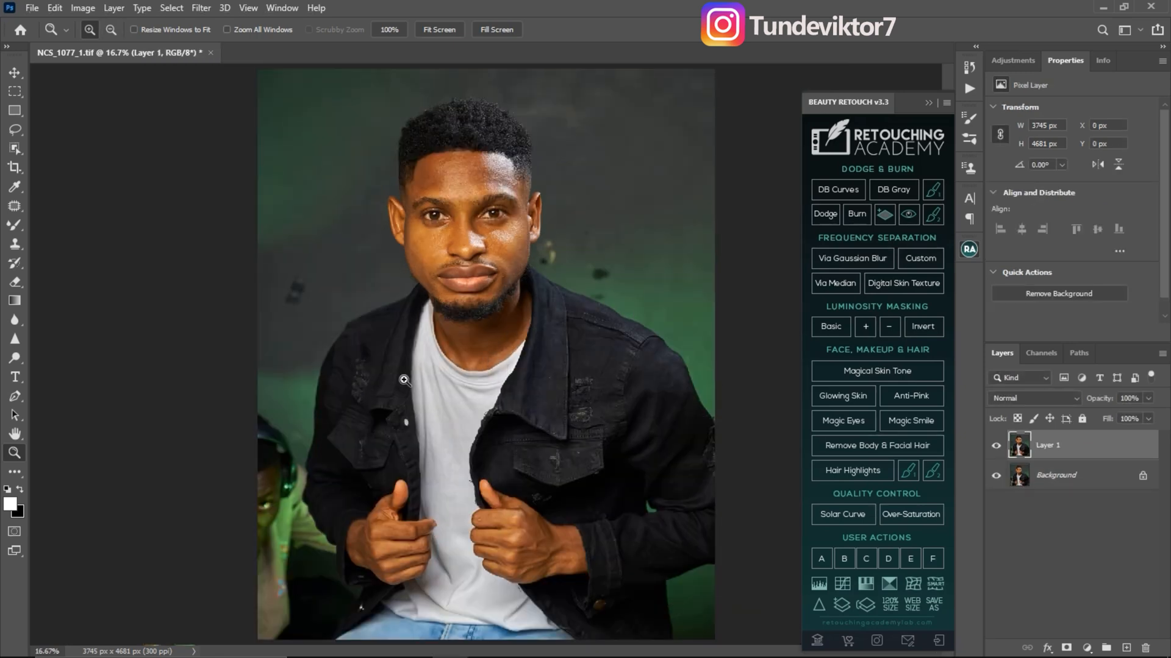
key("ctrl")
key("ctrl")
key("ctrl")
key("v")
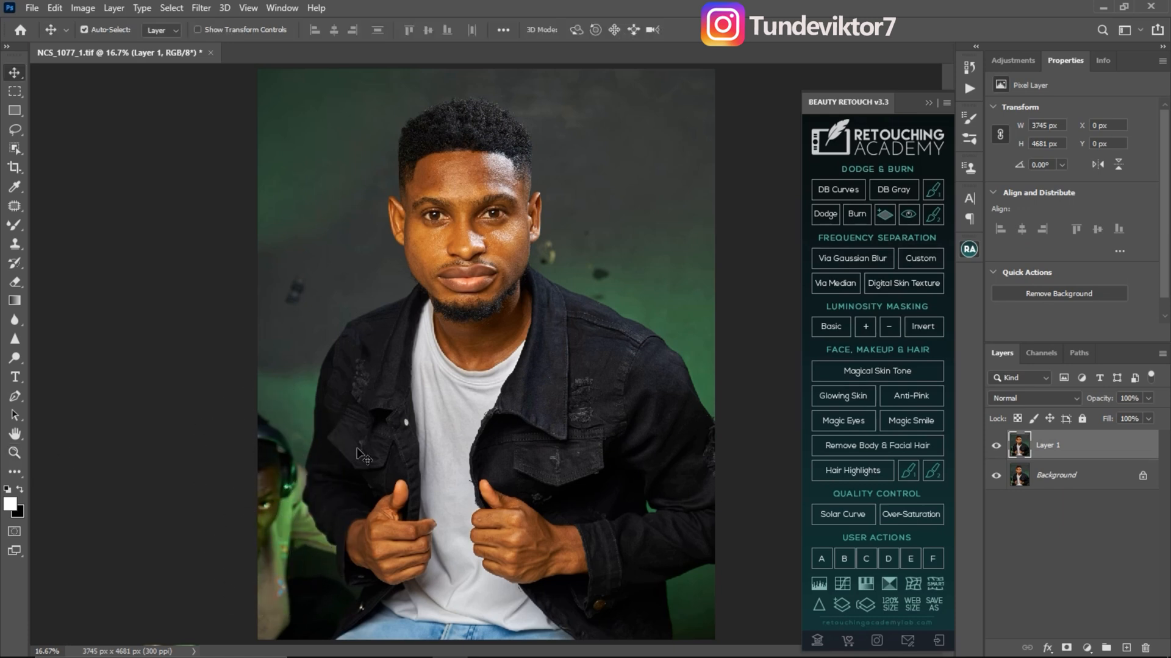
Step: Lasso the second person in the photo's lower-left corner, following the edge of the main subject's sleeve
left_click(16, 129)
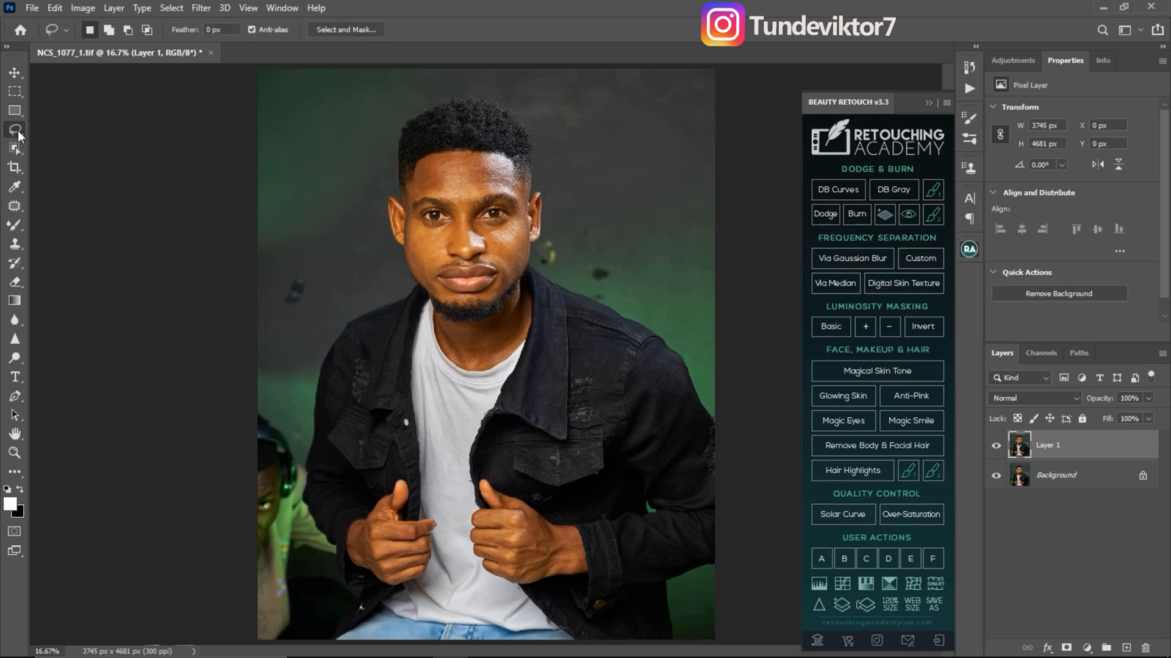
key("ctrl")
left_click_drag(331, 545, 338, 550)
mouse_move(263, 650)
left_mouse_down()
mouse_move(231, 597)
mouse_move(258, 410)
left_mouse_up()
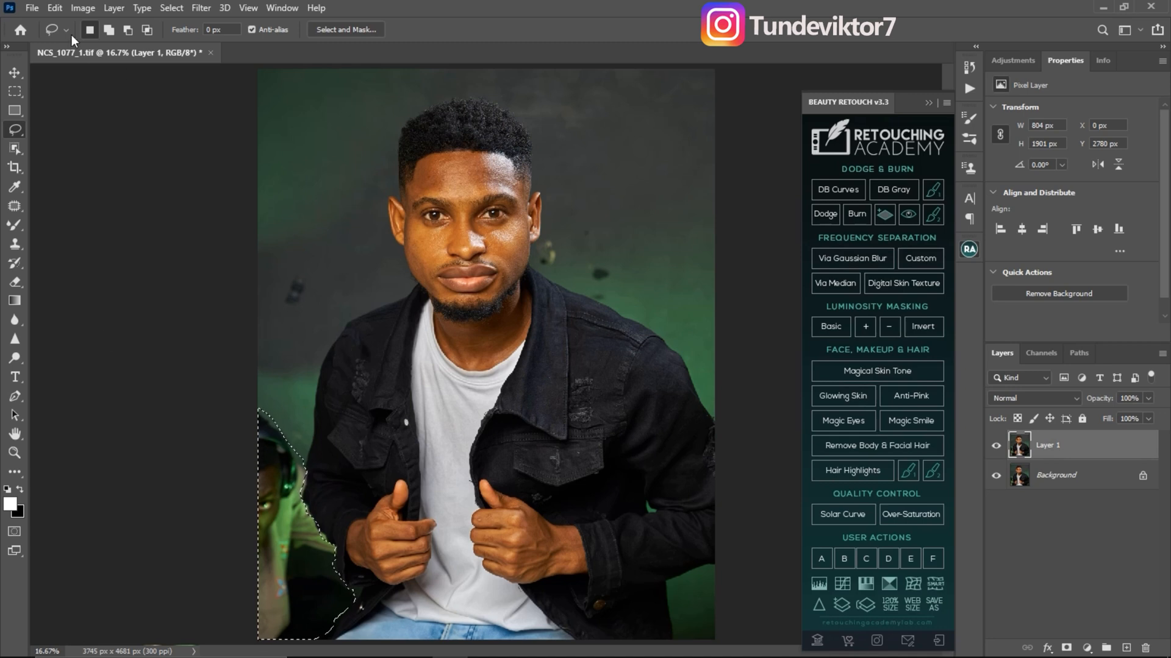
Step: Replace the selected person using Content-Aware Fill with the main subject excluded from the sampling area, output to a new layer, and deselect
left_click(61, 5)
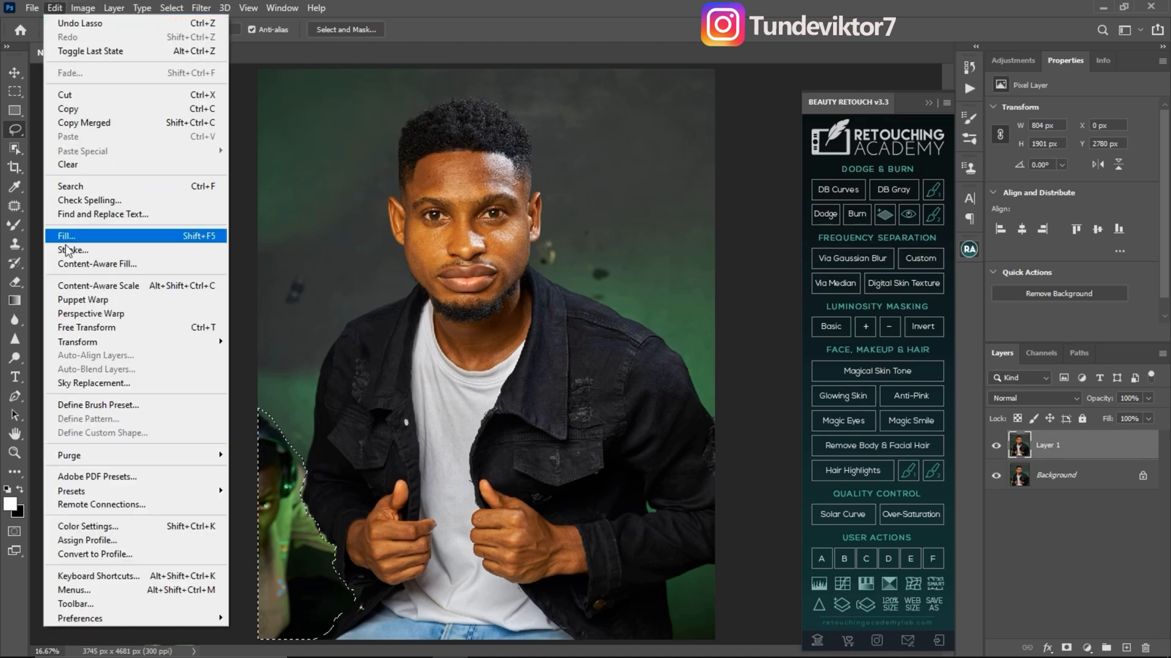
left_click(93, 265)
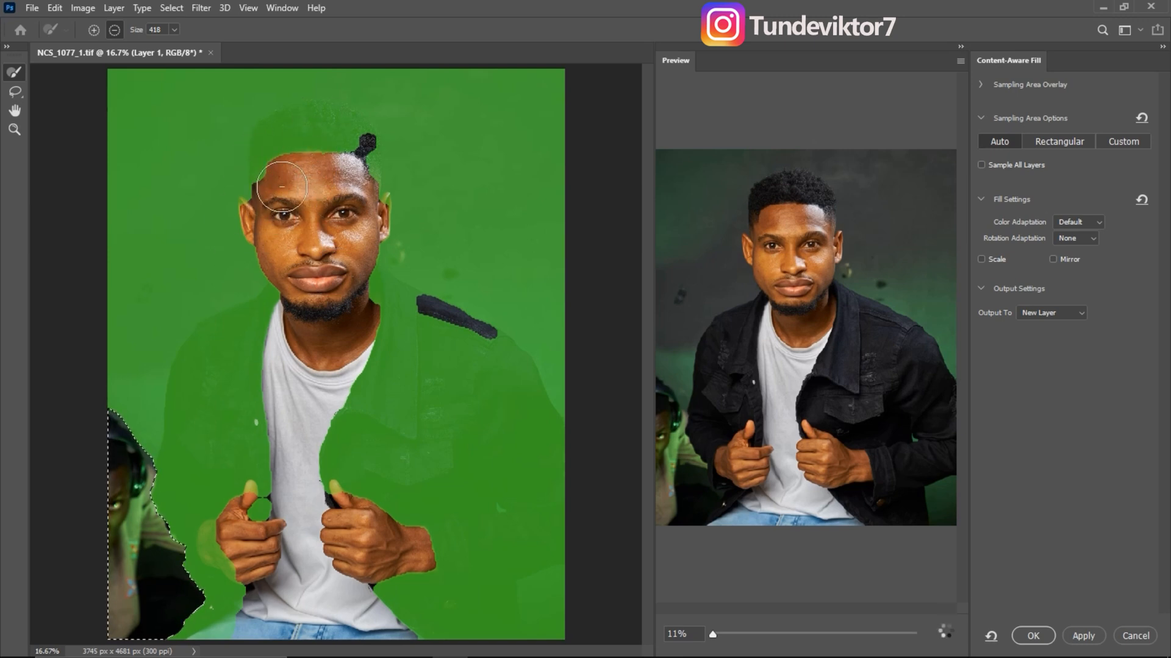
mouse_move(336, 141)
left_mouse_down()
mouse_move(300, 124)
mouse_move(364, 148)
mouse_move(311, 116)
mouse_move(274, 161)
mouse_move(265, 232)
mouse_move(277, 258)
mouse_move(332, 232)
mouse_move(352, 266)
mouse_move(365, 239)
mouse_move(367, 300)
mouse_move(371, 281)
mouse_move(328, 471)
mouse_move(364, 534)
mouse_move(381, 516)
left_mouse_up()
mouse_move(379, 320)
left_mouse_down()
mouse_move(403, 306)
mouse_move(539, 426)
mouse_move(555, 607)
left_mouse_up()
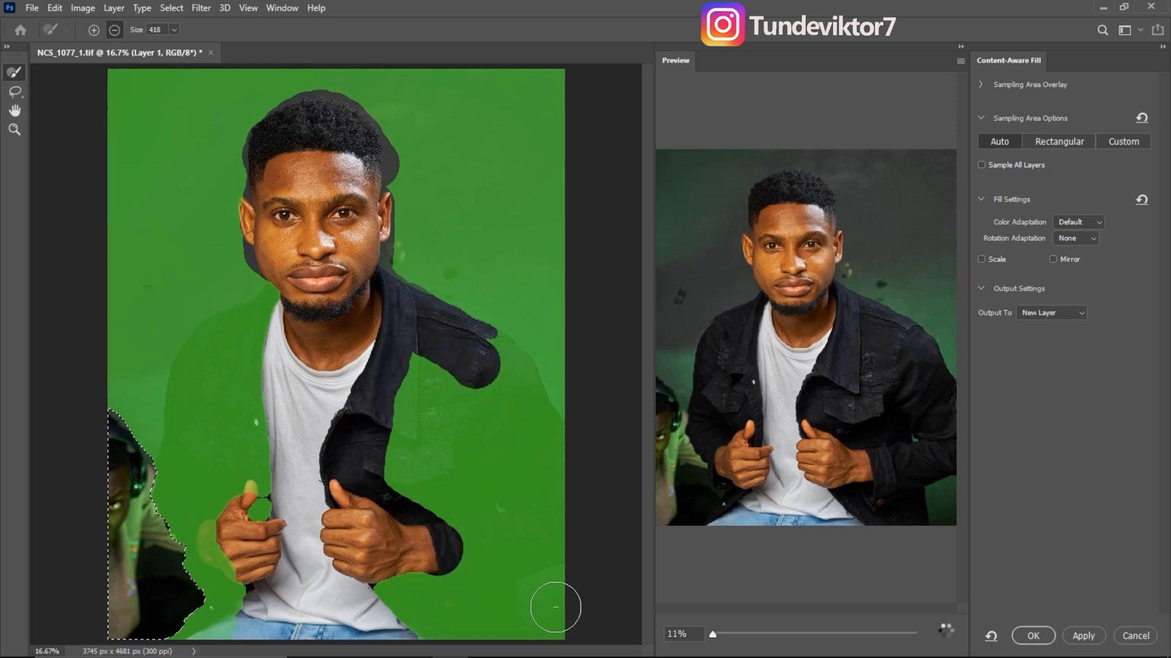
mouse_move(201, 630)
left_mouse_down()
mouse_move(185, 475)
mouse_move(255, 317)
mouse_move(279, 478)
mouse_move(236, 489)
mouse_move(235, 382)
left_mouse_up()
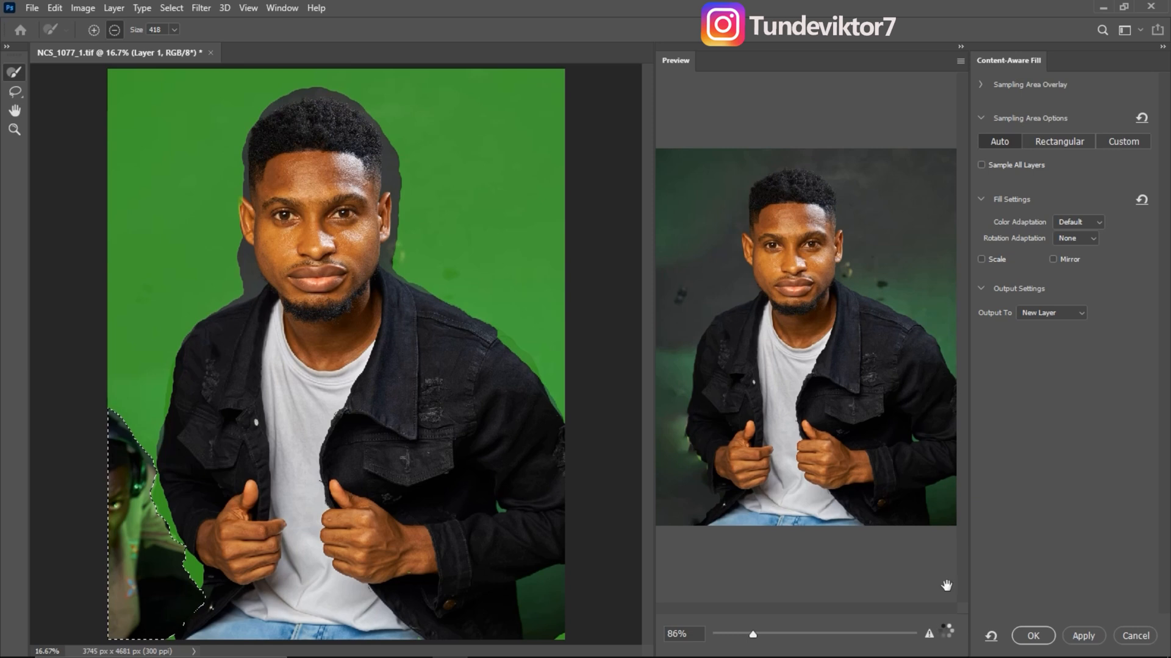
left_click(1033, 636)
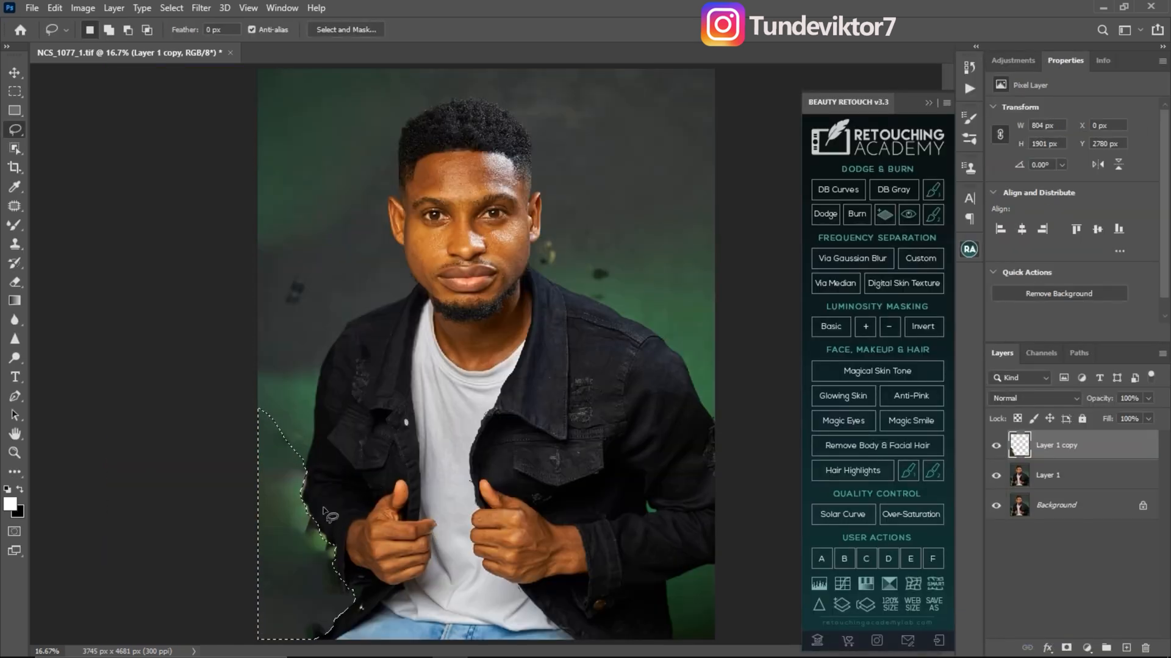
key("ctrl+d")
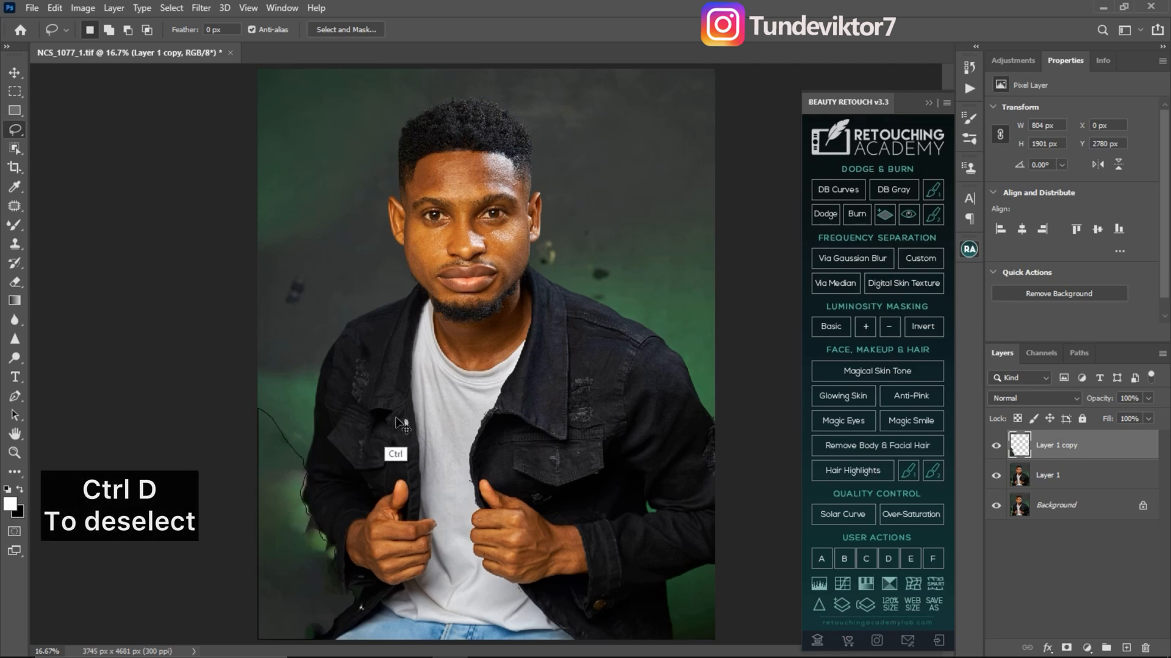
Step: Compare the photo with and without the content-aware fill layer
left_click(996, 447)
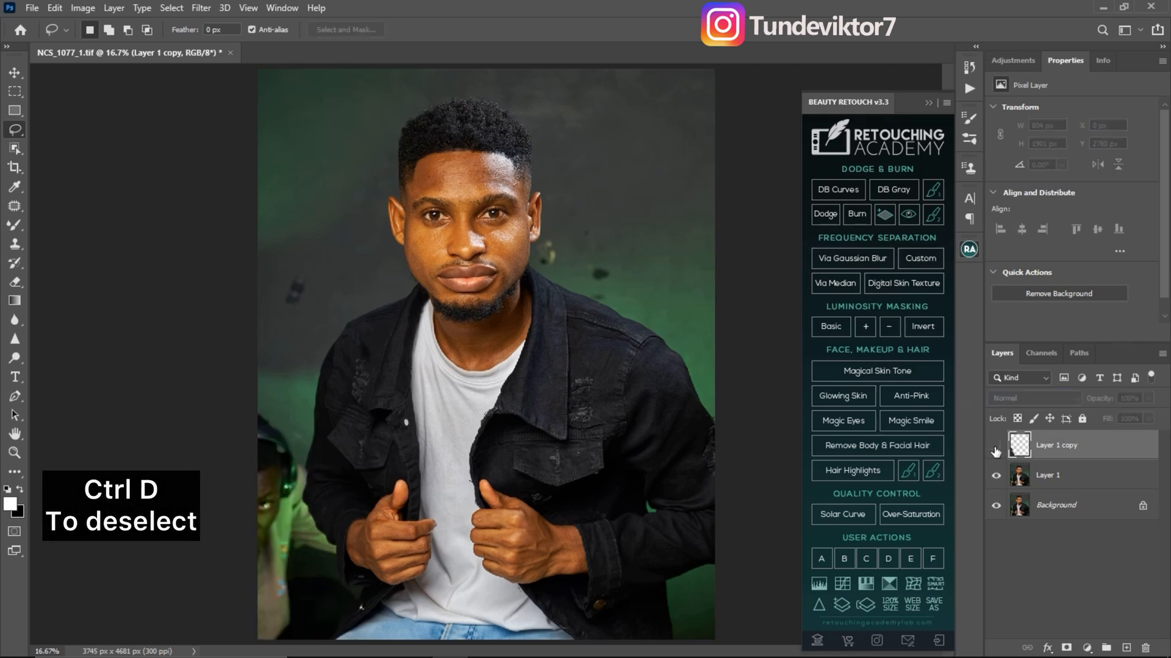
left_click(997, 446)
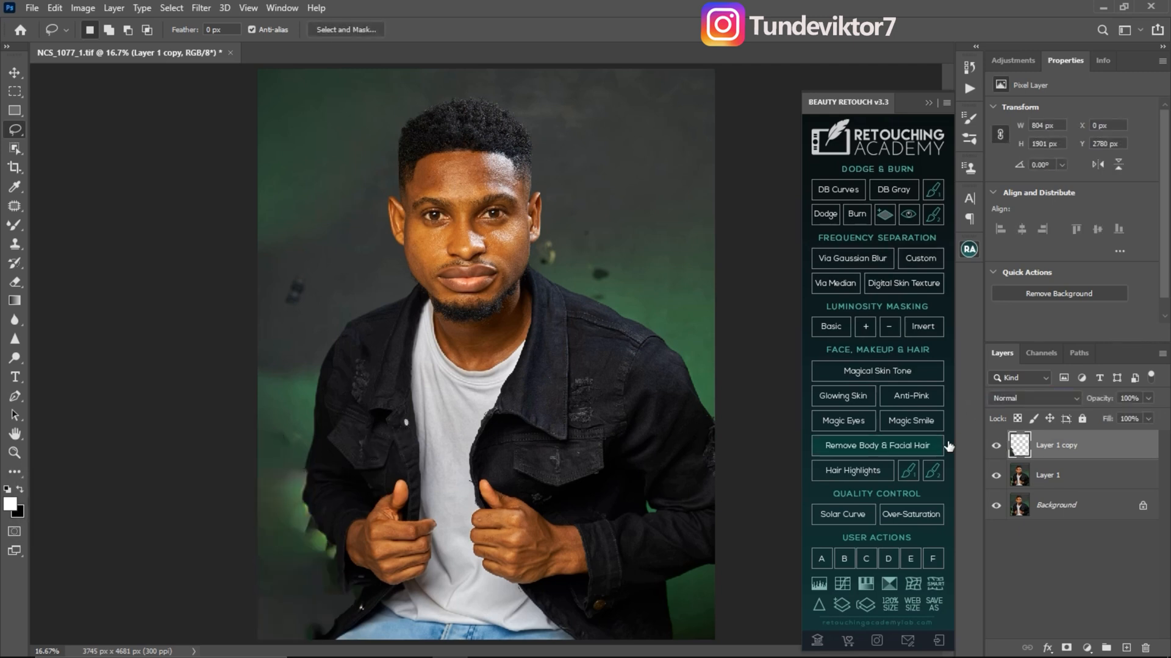
left_click(1097, 483)
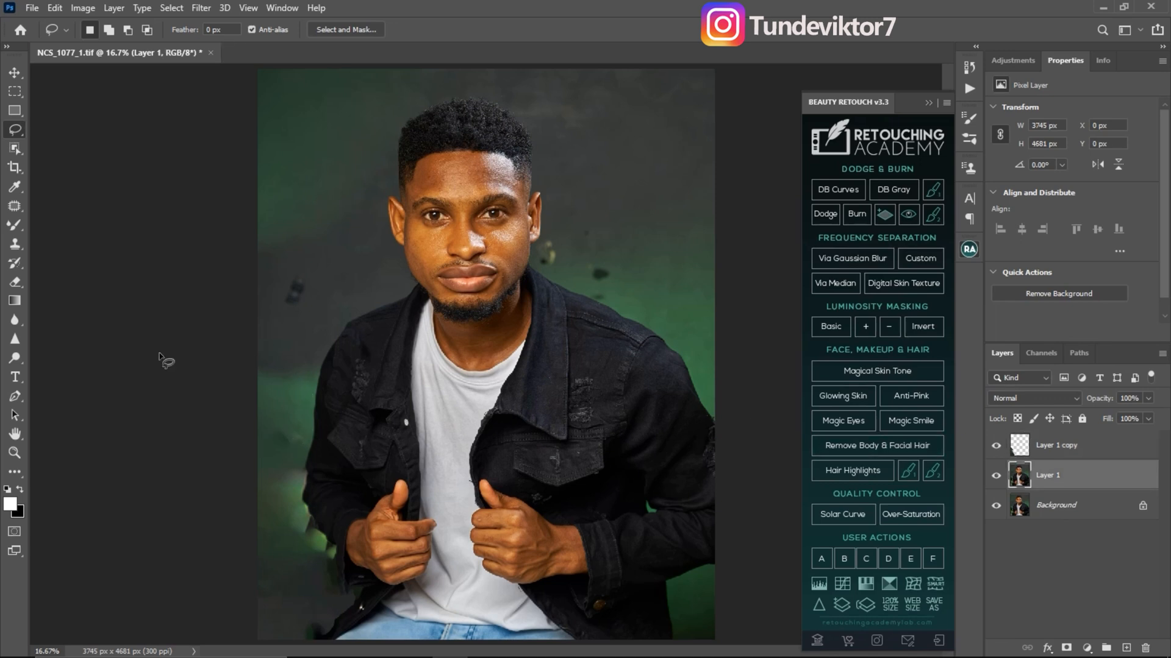
left_click(1052, 451)
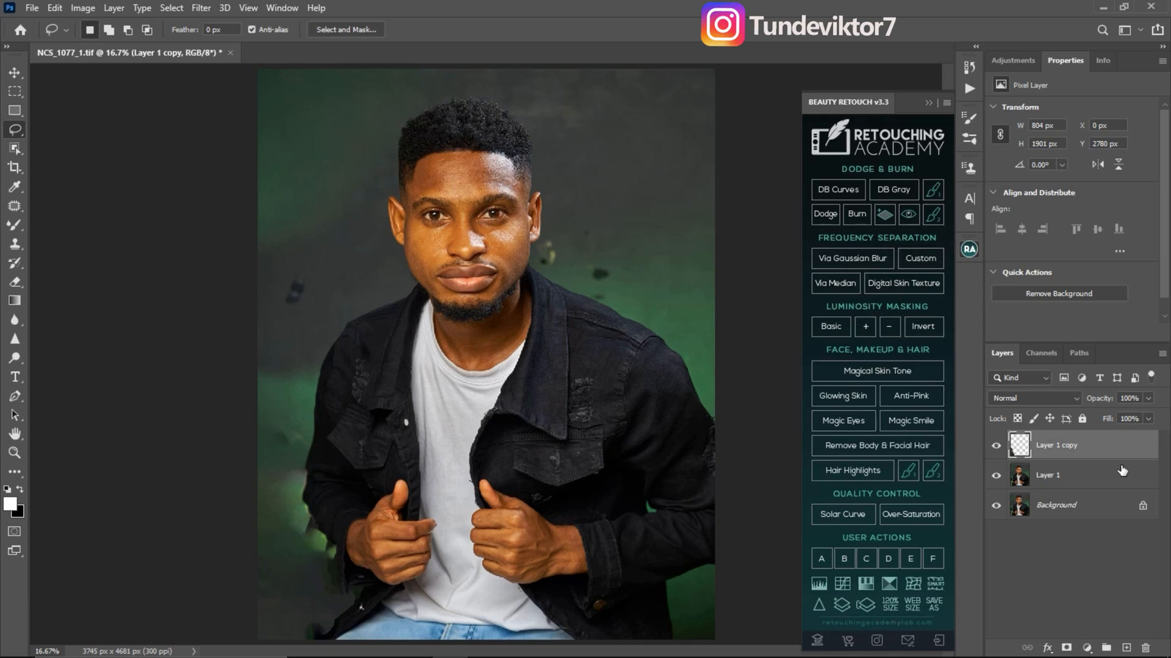
Step: Stamp all visible layers into a new top layer and group the fill layer with Layer 1 beneath it
key("ctrl+shift+alt+e")
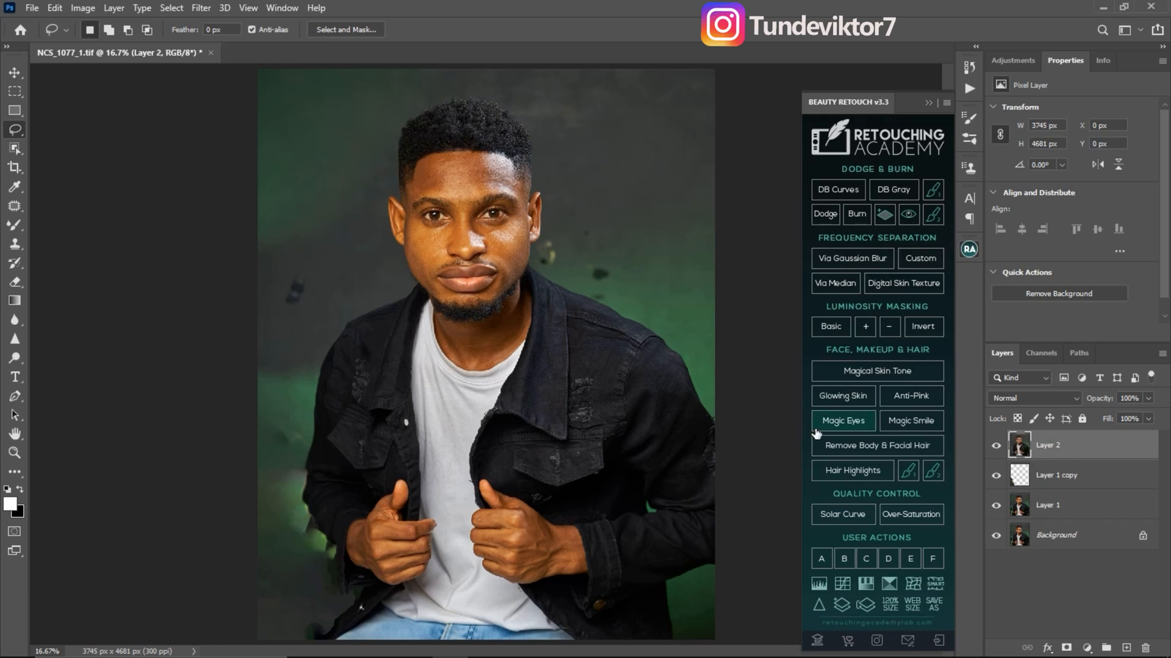
left_click(1061, 472)
left_click(1056, 493, "shift")
key("ctrl+g")
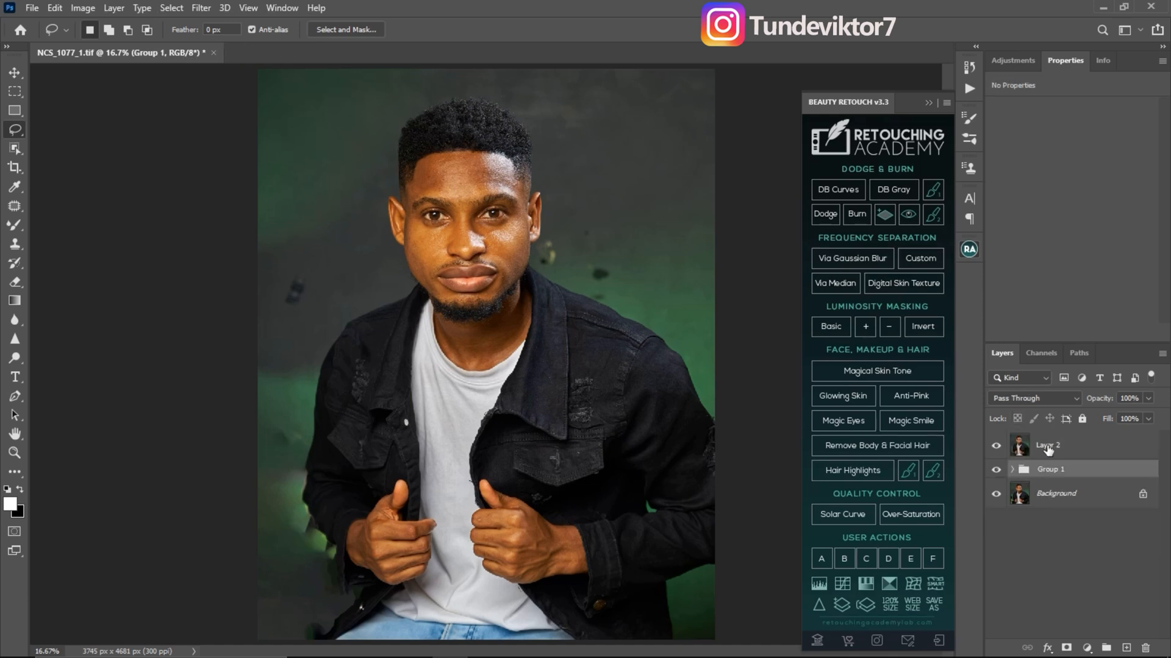
left_click(1045, 449)
key("ctrl")
key("ctrl")
key("ctrl")
key("ctrl")
key("ctrl")
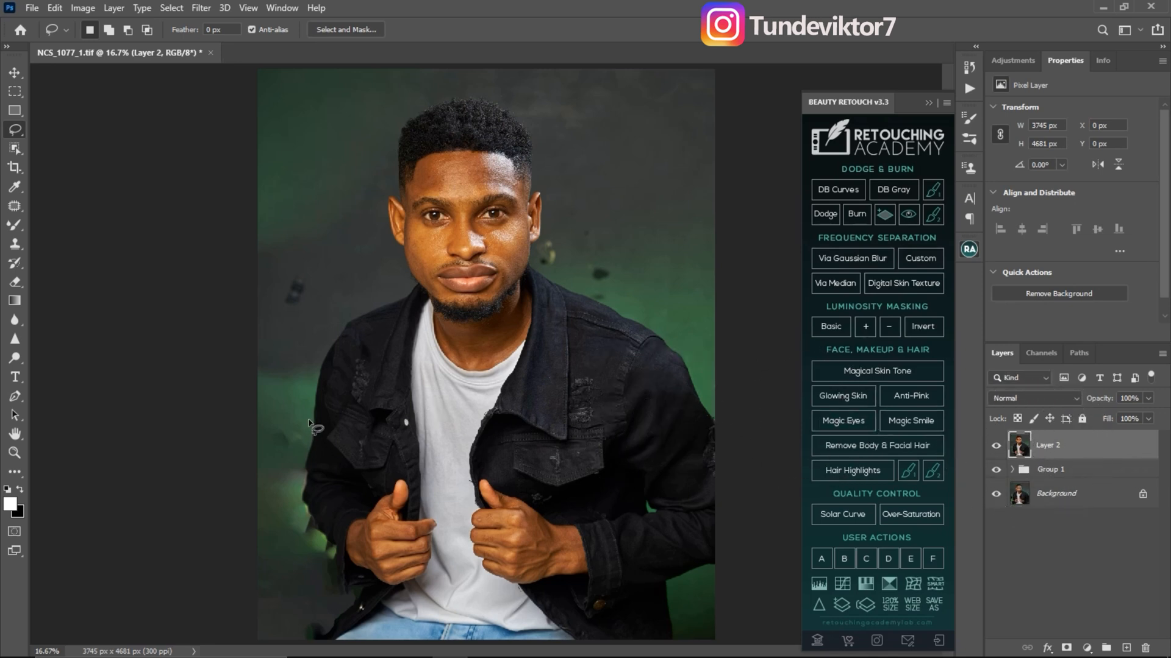
Step: Patch out the dark marks on the backdrop at both sides of the subject with the Patch tool in Normal mode
key("z")
left_click(16, 207)
mouse_move(299, 440)
left_mouse_down()
mouse_move(278, 436)
mouse_move(297, 438)
mouse_move(293, 409)
left_mouse_up()
left_click(329, 380)
mouse_move(283, 275)
left_mouse_down()
mouse_move(294, 264)
mouse_move(284, 274)
mouse_move(340, 271)
left_mouse_up()
left_click(339, 272)
mouse_move(609, 256)
left_mouse_down()
mouse_move(635, 279)
mouse_move(622, 224)
mouse_move(551, 238)
mouse_move(568, 262)
mouse_move(600, 231)
mouse_move(611, 280)
mouse_move(598, 301)
mouse_move(639, 262)
left_mouse_up()
left_click(511, 307)
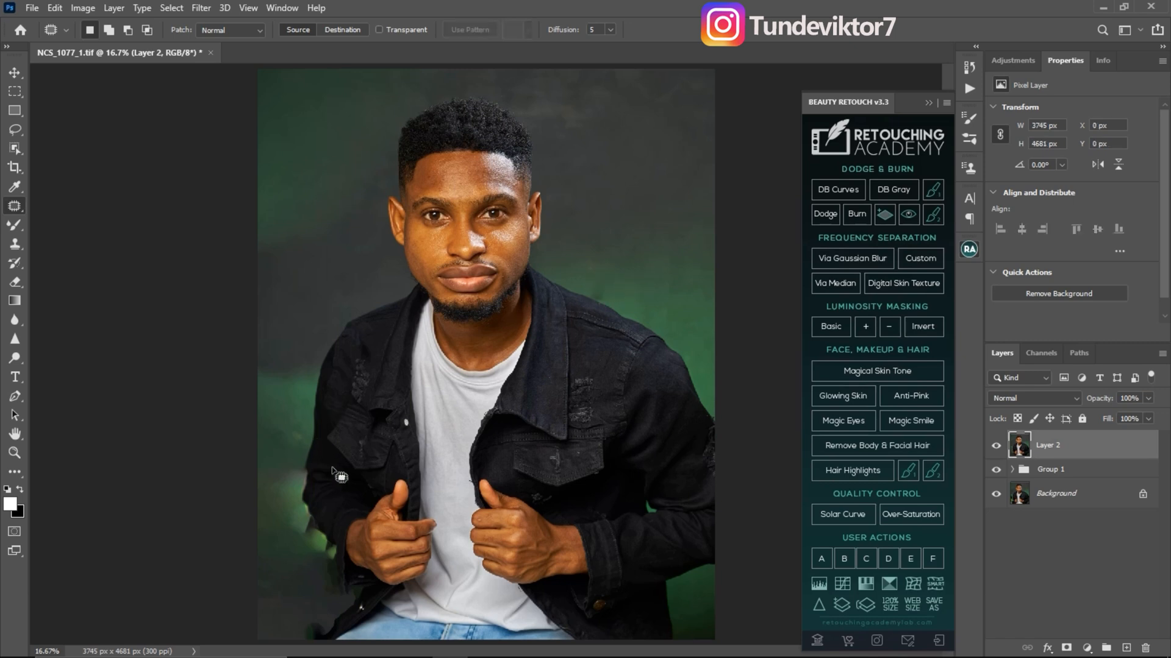
Step: Try to patch the bright green remnants beside the subject's lower-left sleeve using the Patch tool in Content-Aware mode
key("z")
left_click(315, 515)
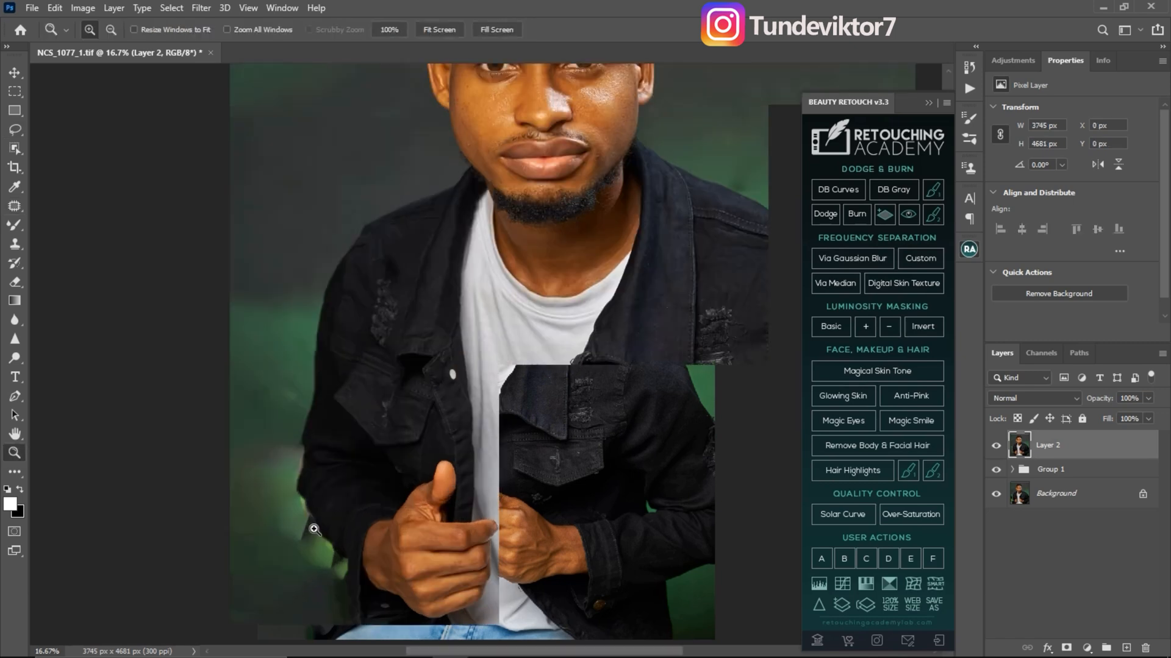
left_click(14, 206)
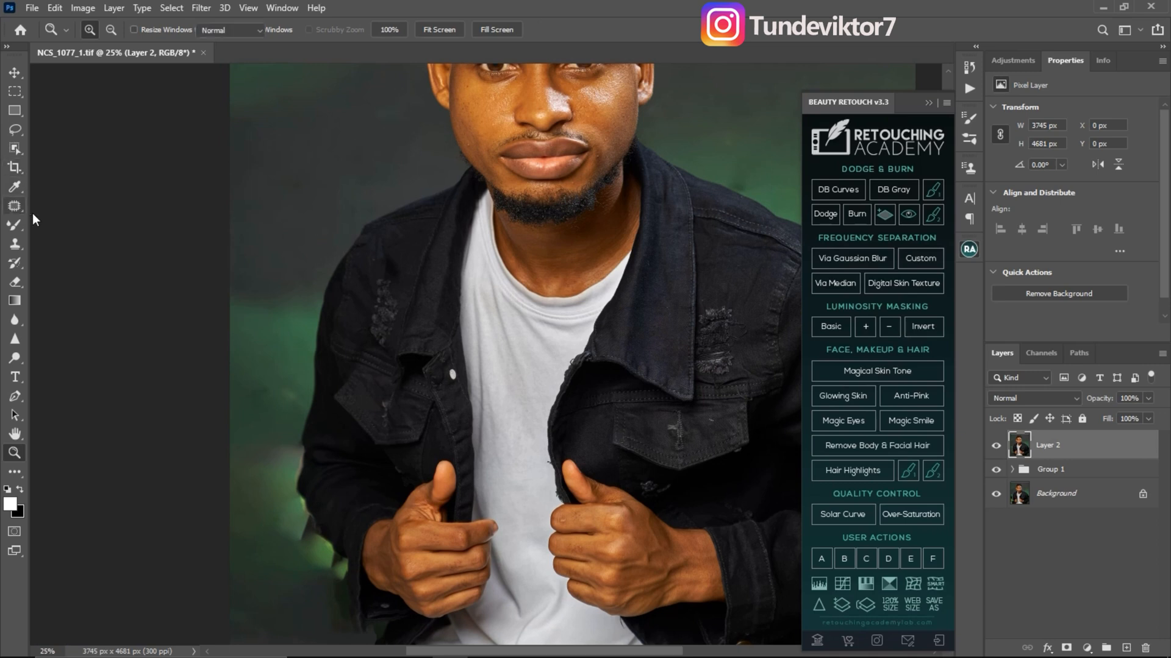
mouse_move(289, 508)
left_mouse_down()
mouse_move(319, 530)
mouse_move(321, 552)
mouse_move(288, 522)
left_mouse_up()
left_click_drag(302, 531, 269, 543)
key("ctrl+d")
mouse_move(329, 571)
left_mouse_down()
mouse_move(328, 552)
mouse_move(347, 565)
left_mouse_up()
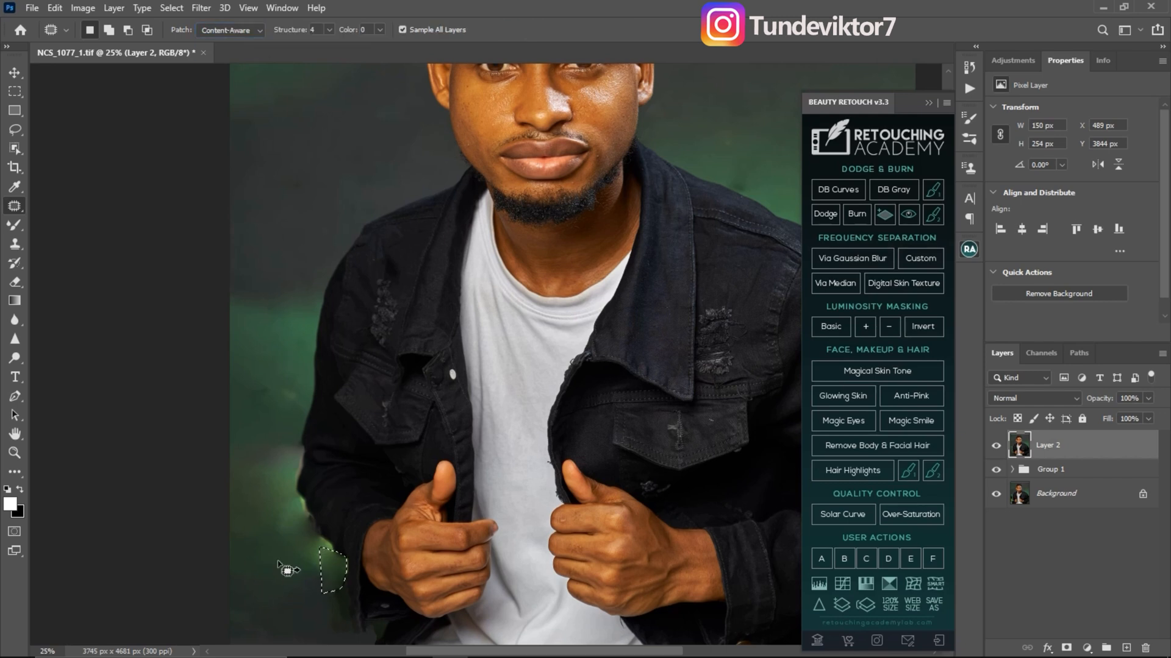
left_click_drag(329, 580, 353, 614)
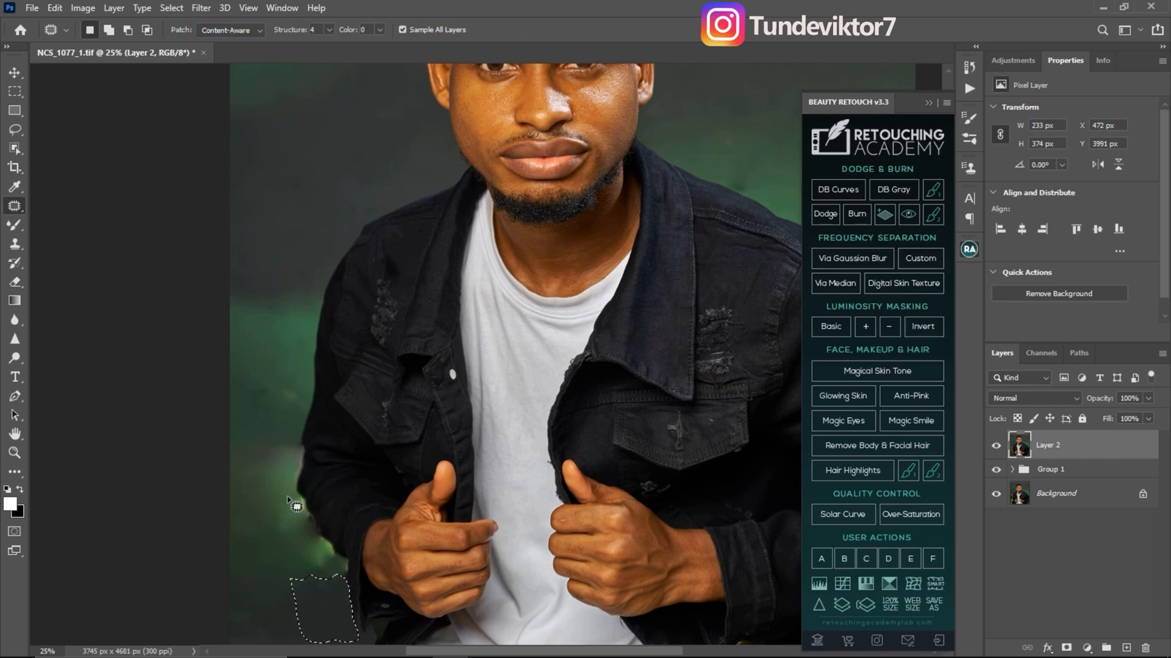
mouse_move(292, 444)
left_mouse_down()
mouse_move(281, 478)
mouse_move(346, 568)
mouse_move(293, 445)
left_mouse_up()
left_click_drag(309, 552, 274, 556)
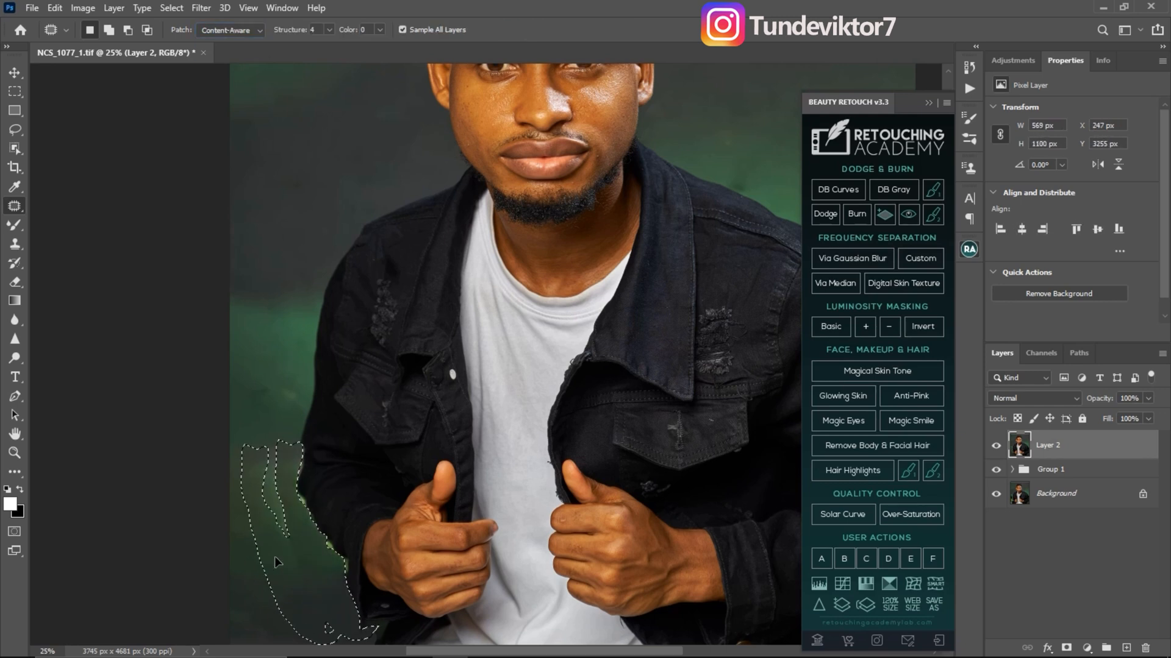
Step: Undo the content-aware patches beside the sleeve
key("ctrl+d")
key("ctrl+z")
key("ctrl+z")
key("ctrl+z")
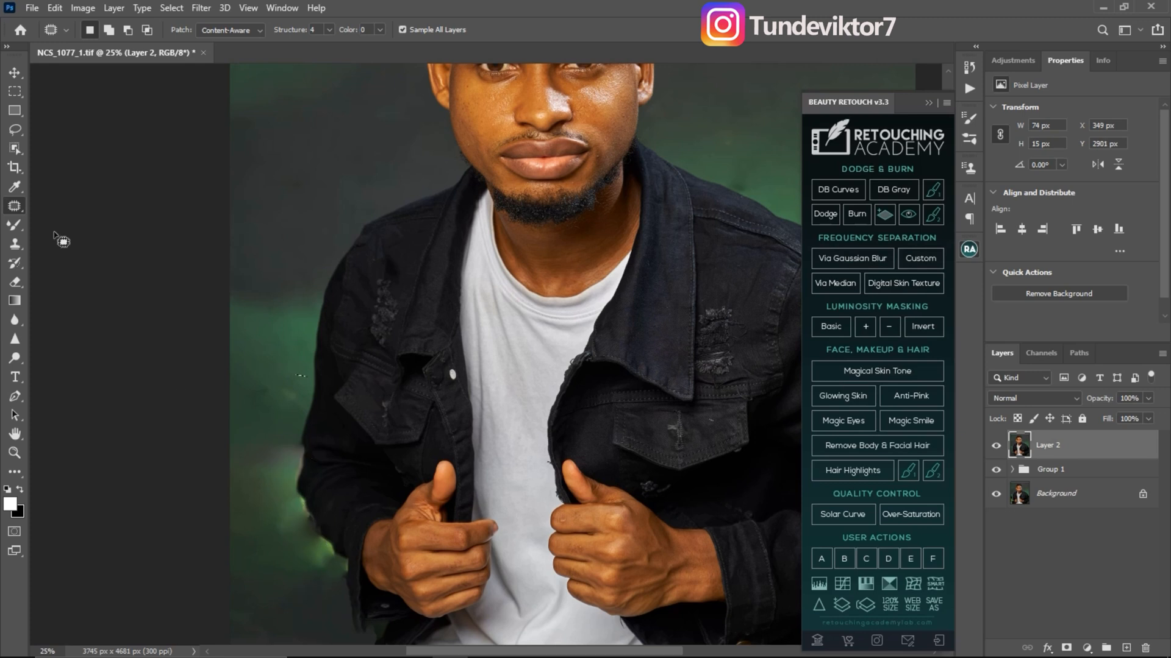
Step: Deselect and blend the green remnants beside the lower-left sleeve into the backdrop with the Mixer Brush at size 200
left_click(15, 225)
key("ctrl")
key("ctrl+d")
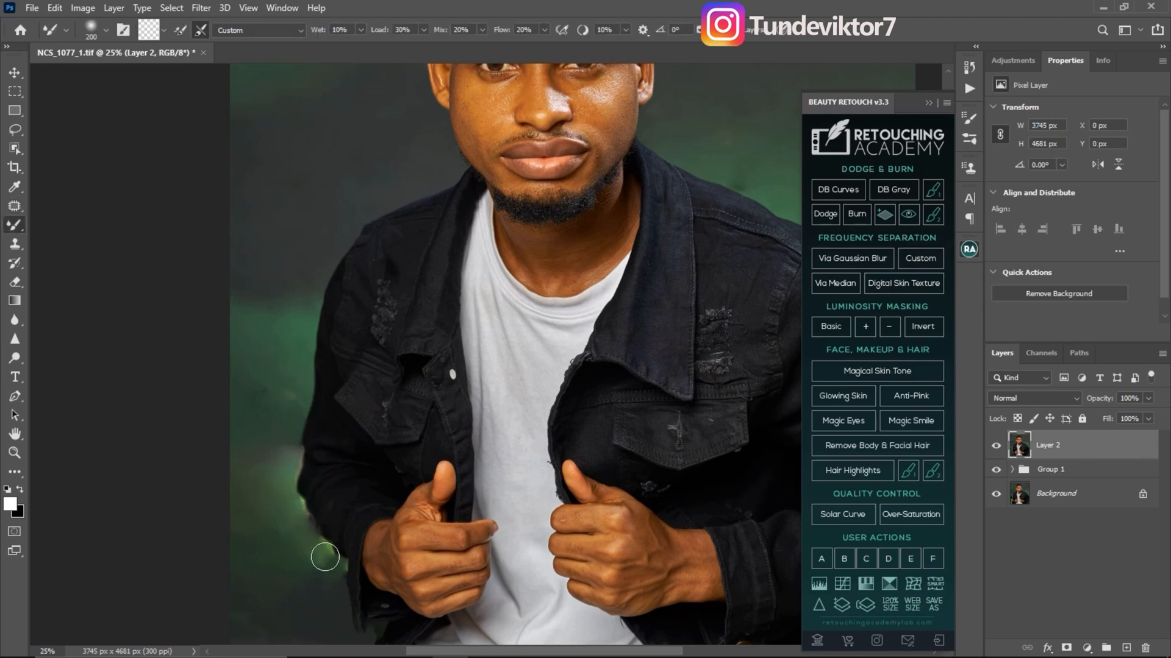
mouse_move(311, 547)
left_mouse_down()
mouse_move(290, 489)
mouse_move(311, 549)
mouse_move(338, 562)
mouse_move(335, 611)
mouse_move(355, 409)
left_mouse_up()
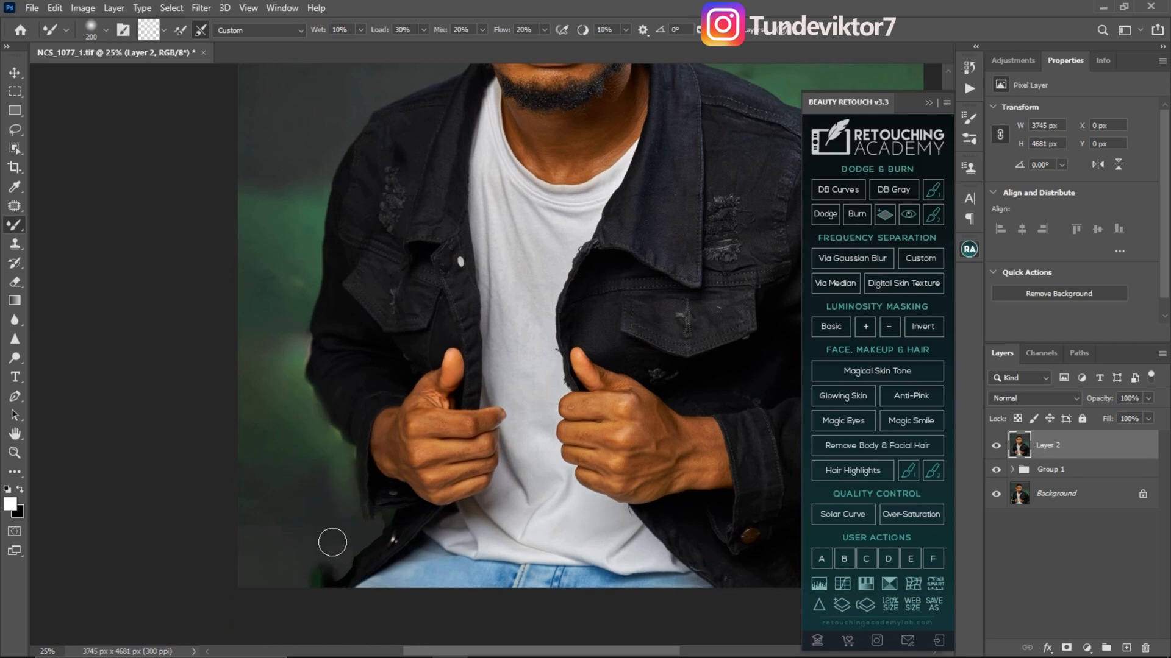
left_click_drag(336, 569, 336, 510)
mouse_move(290, 386)
left_mouse_down()
mouse_move(306, 337)
mouse_move(287, 374)
mouse_move(303, 350)
mouse_move(319, 434)
left_mouse_up()
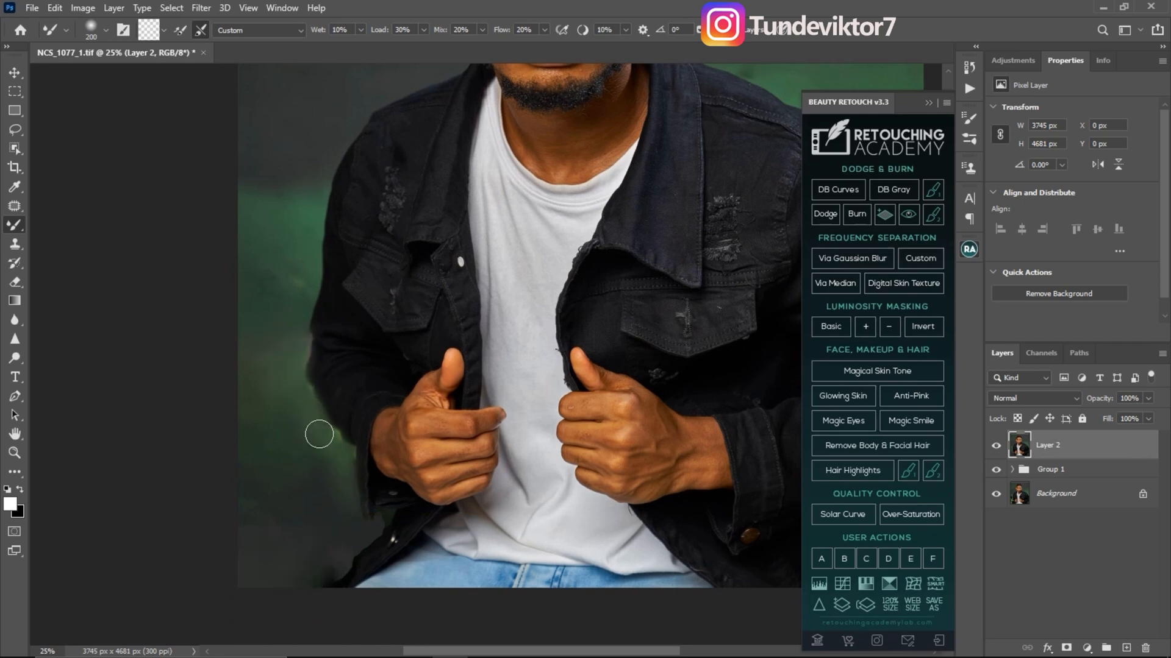
Step: Examine the blended backdrop along the sleeve and jacket hem up close, and review the whole photo
key("z")
left_click(391, 479)
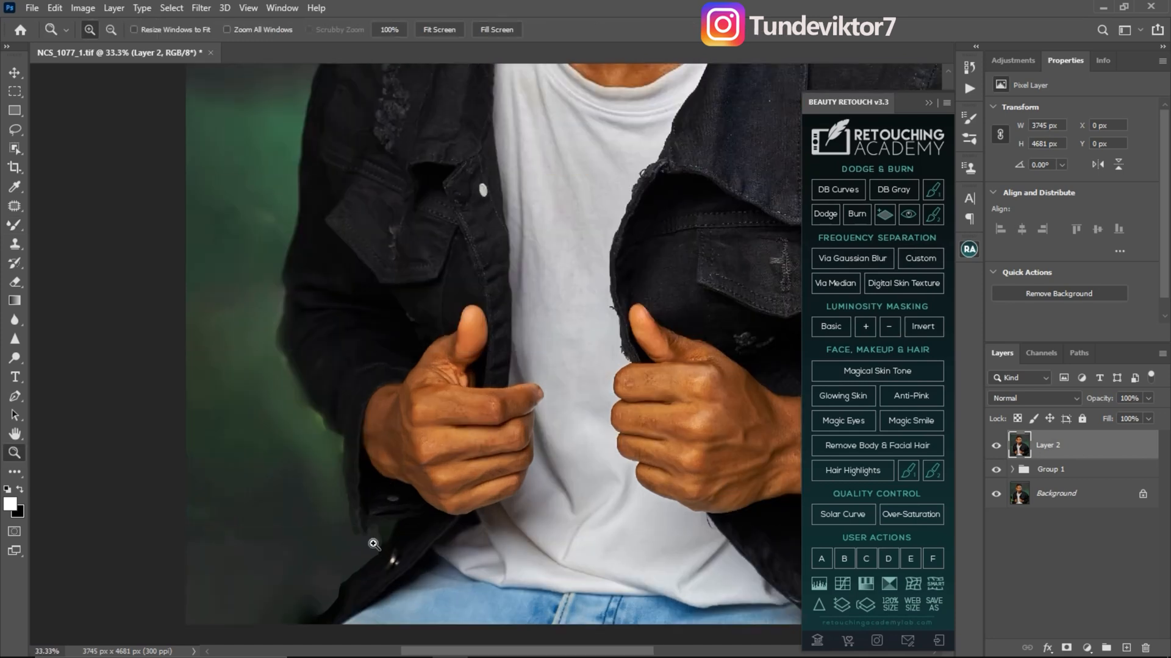
left_click(371, 536)
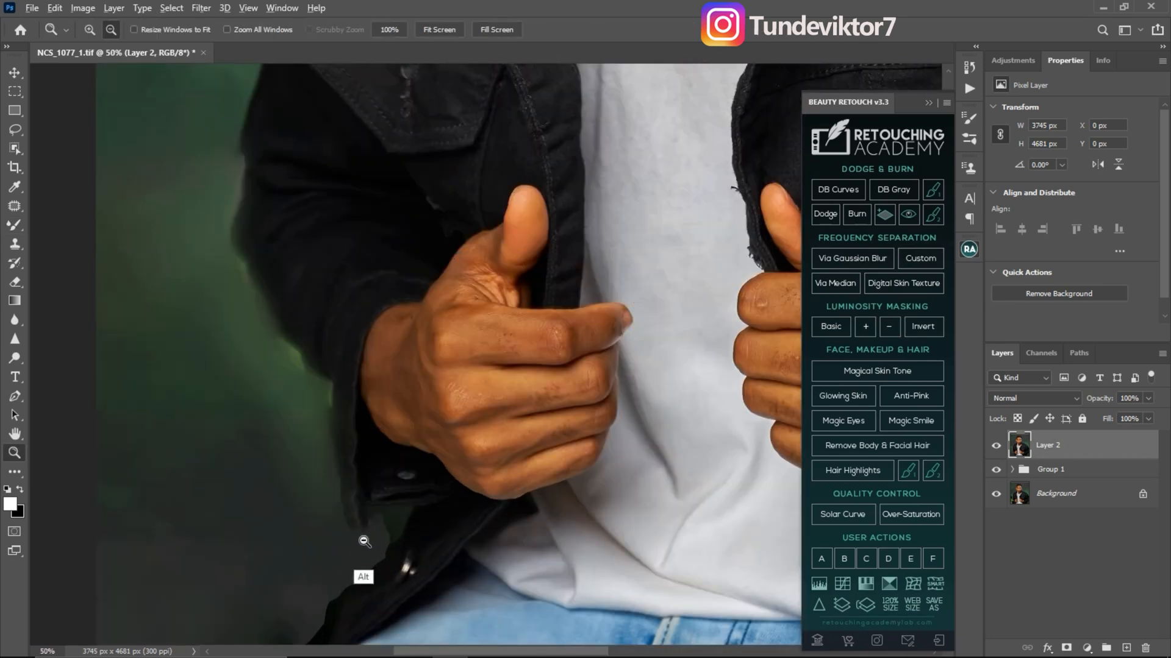
left_click(364, 539, "alt")
left_click(364, 539, "alt")
left_click(390, 529, "alt")
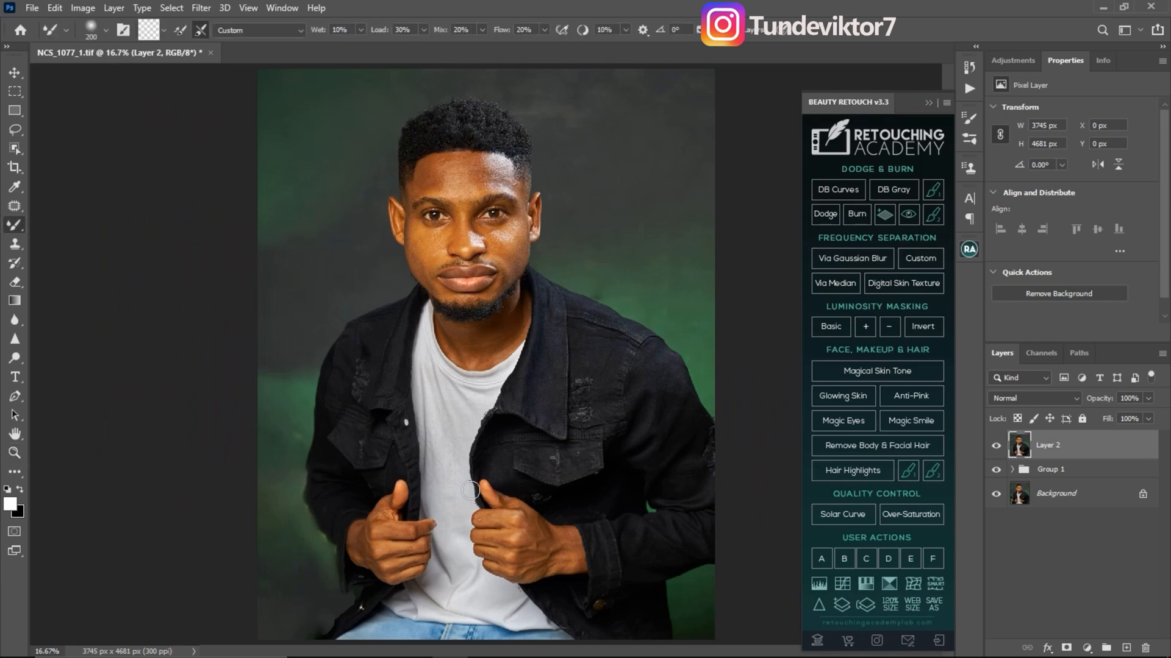
left_click(392, 528, "alt")
key("b")
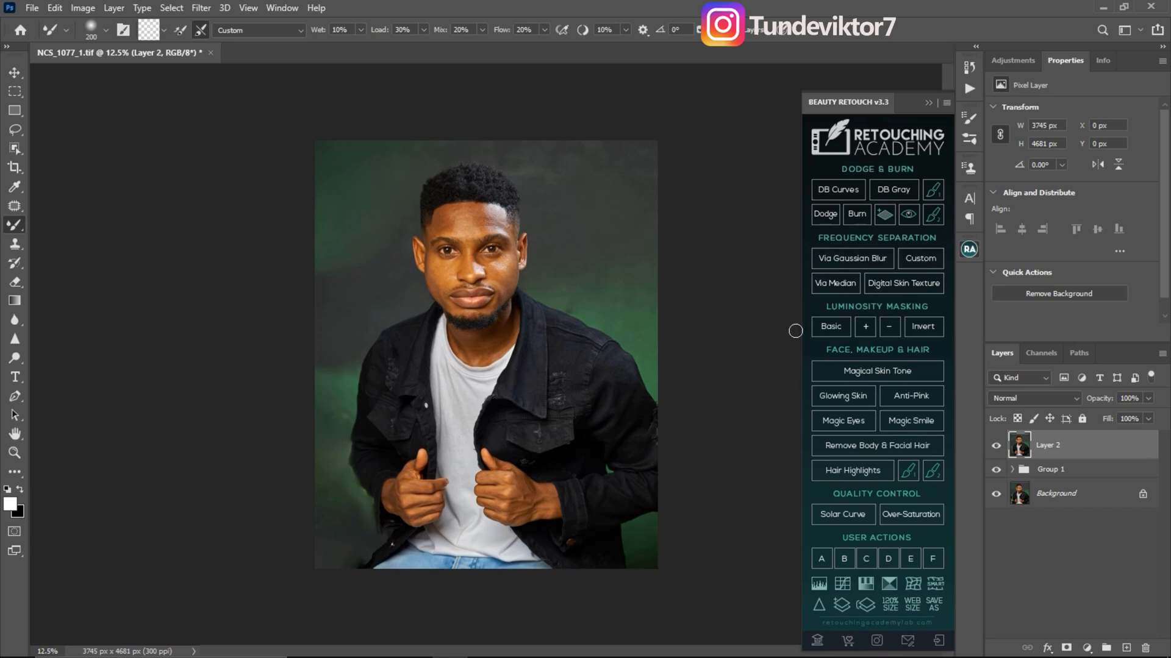
Step: Add an empty layer above the stamped layer and ready the Patch tool over the face, set to Content-Aware with Sample All Layers
left_click(1126, 648)
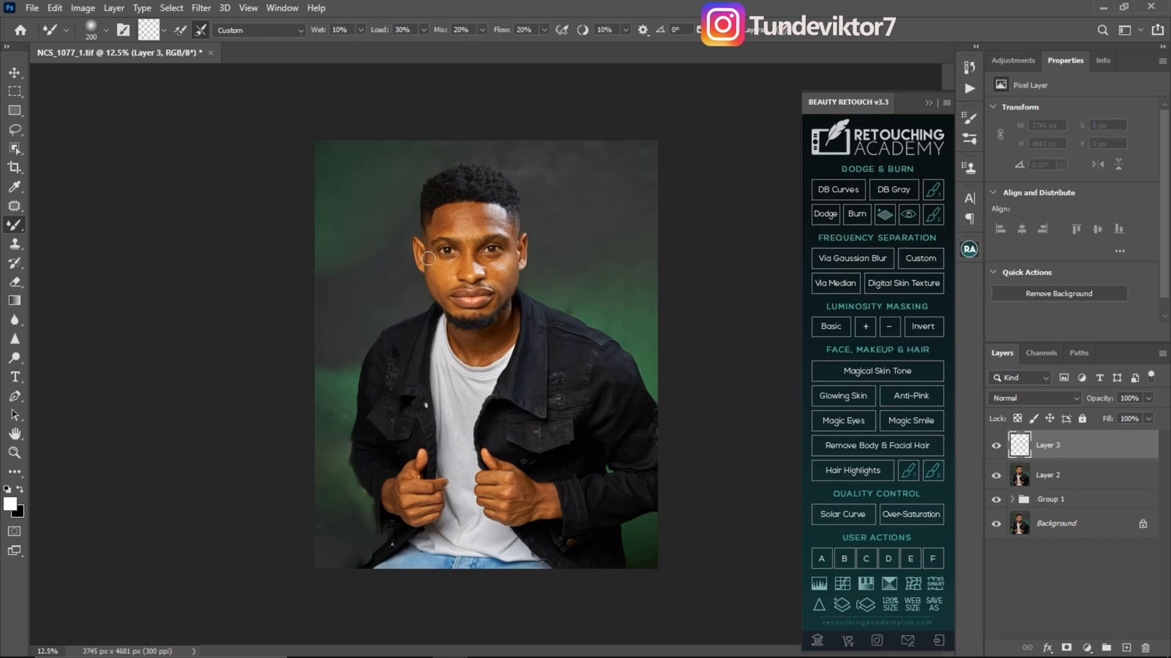
key("z")
left_click(462, 242)
left_click(491, 203)
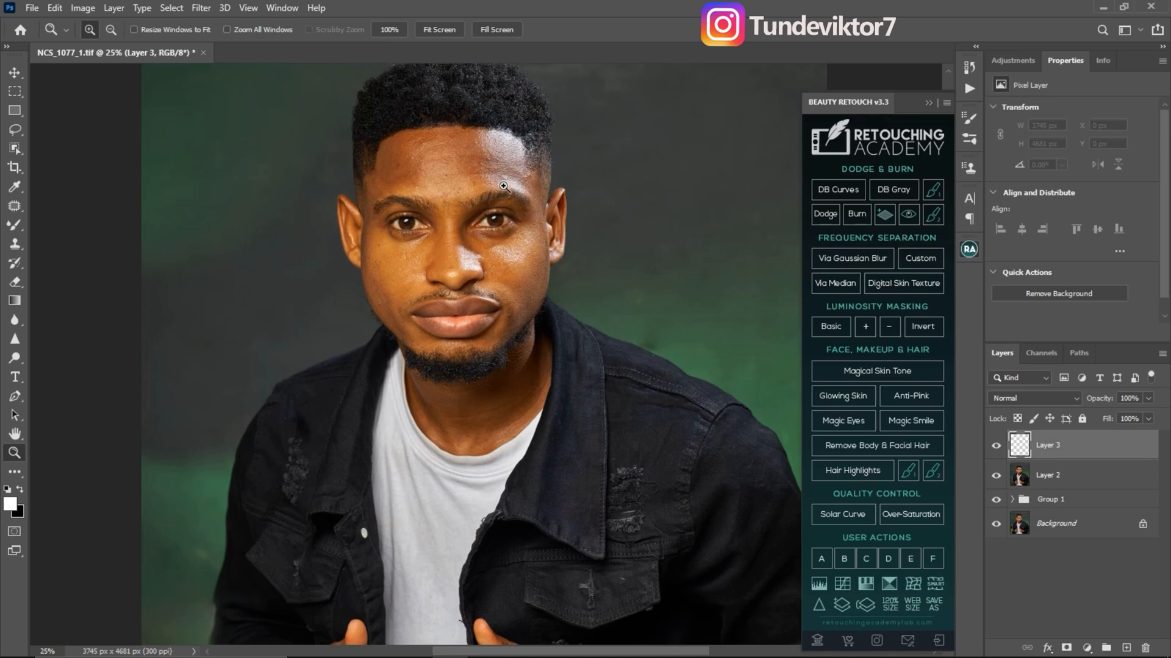
left_click(504, 186)
left_click(428, 172)
key("j")
key("ctrl")
key("ctrl")
key("ctrl")
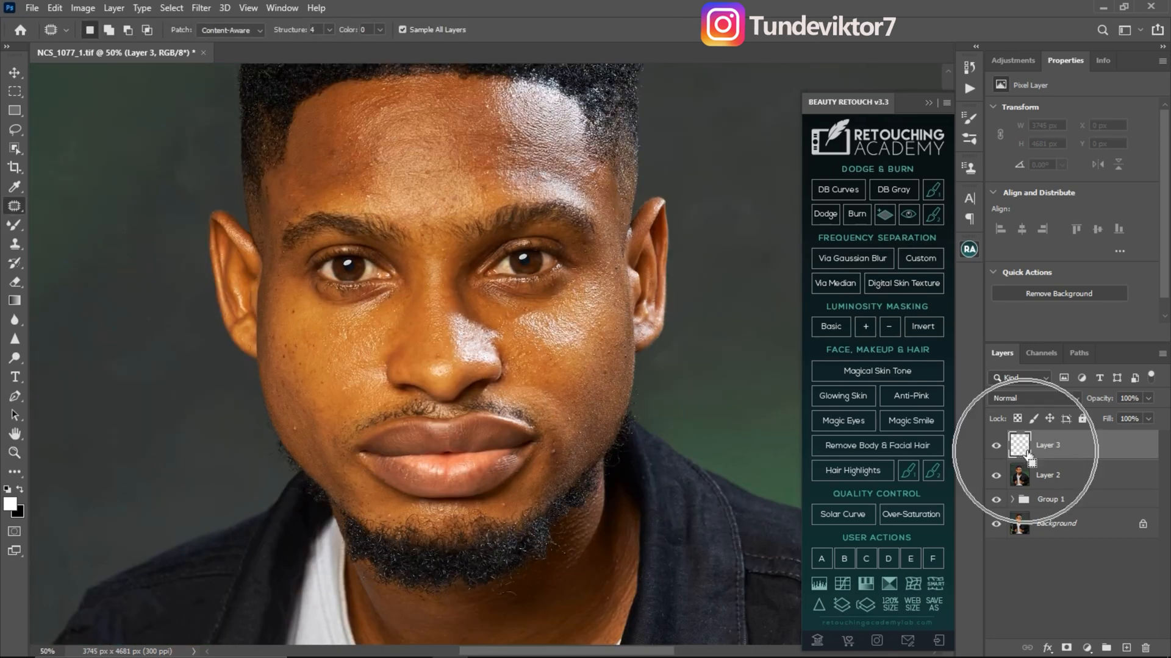
Step: Ready the Healing Brush for the empty layer, sampling Current & Below
key("ctrl")
left_click(18, 208)
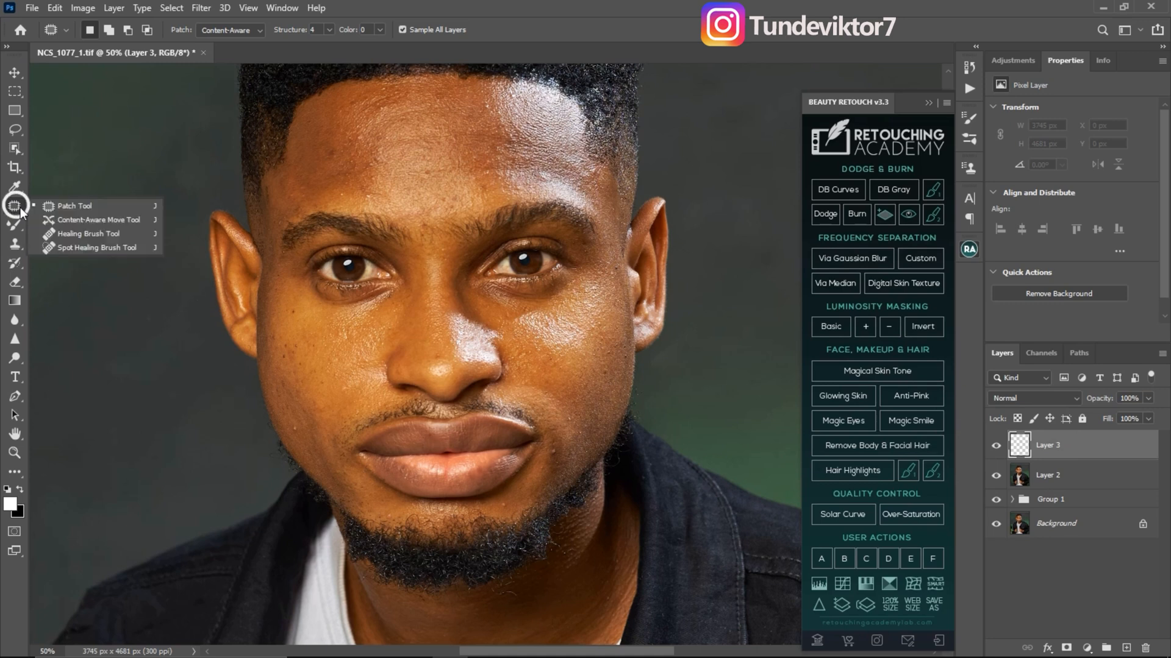
left_click(67, 229)
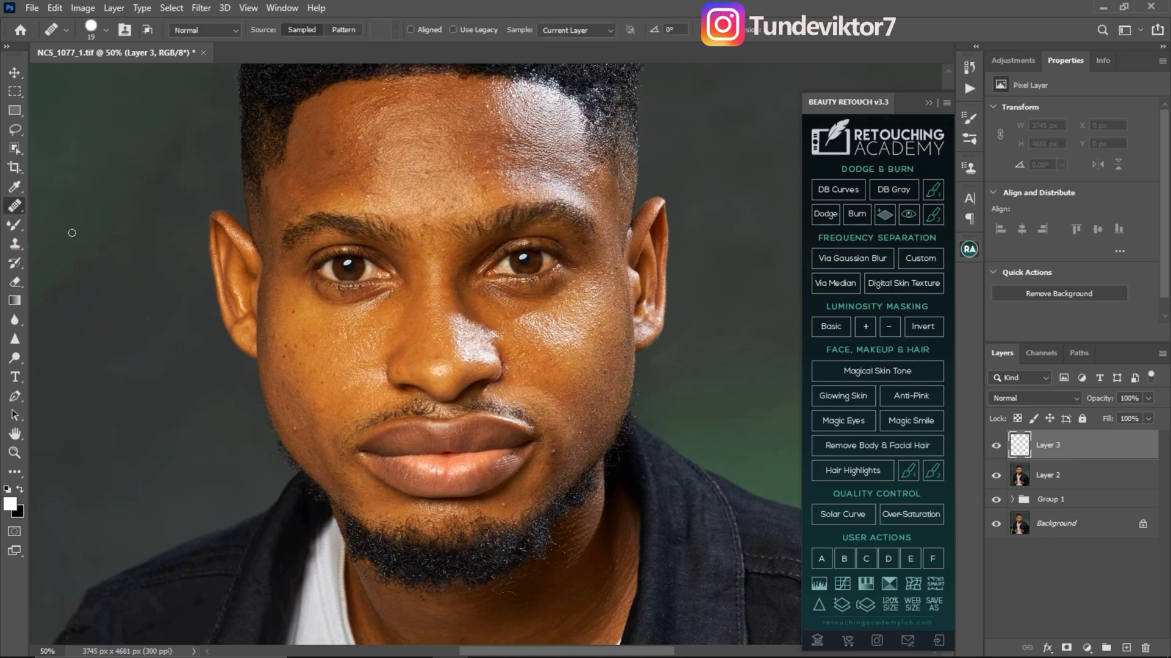
left_click(107, 30)
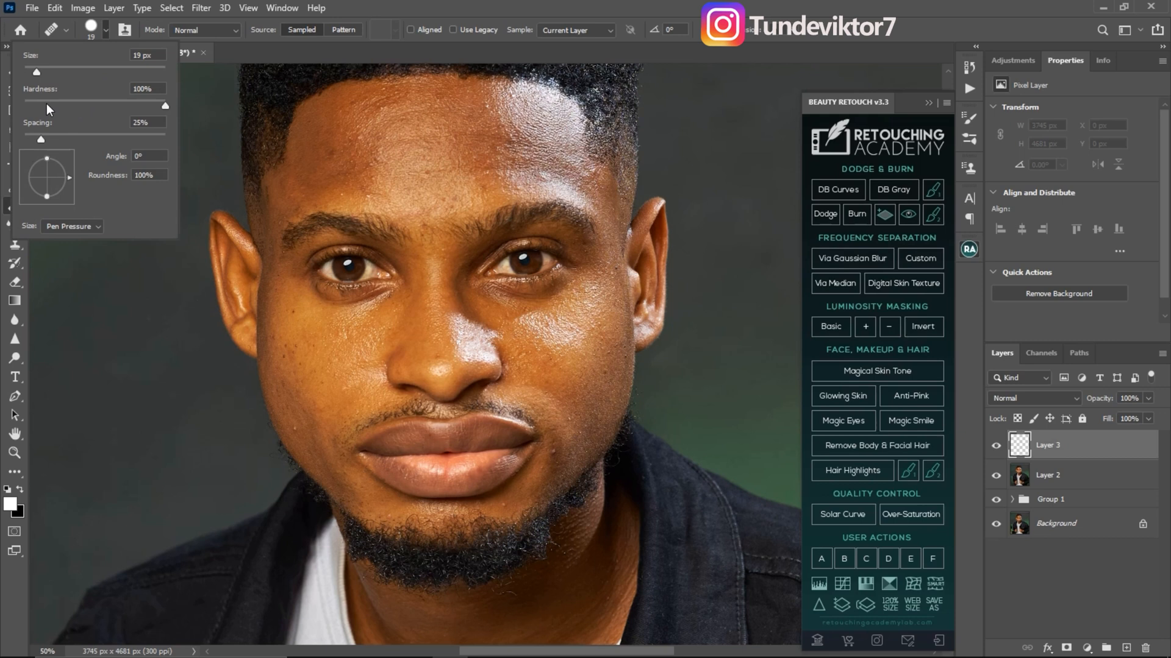
left_click(576, 30)
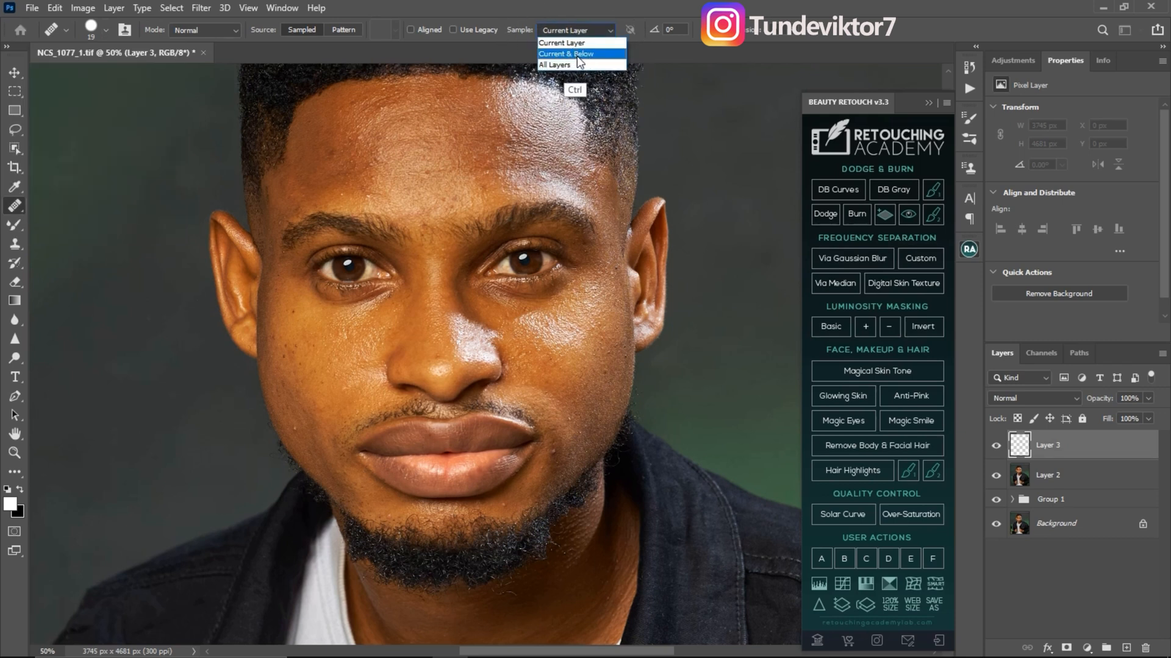
left_click(576, 53)
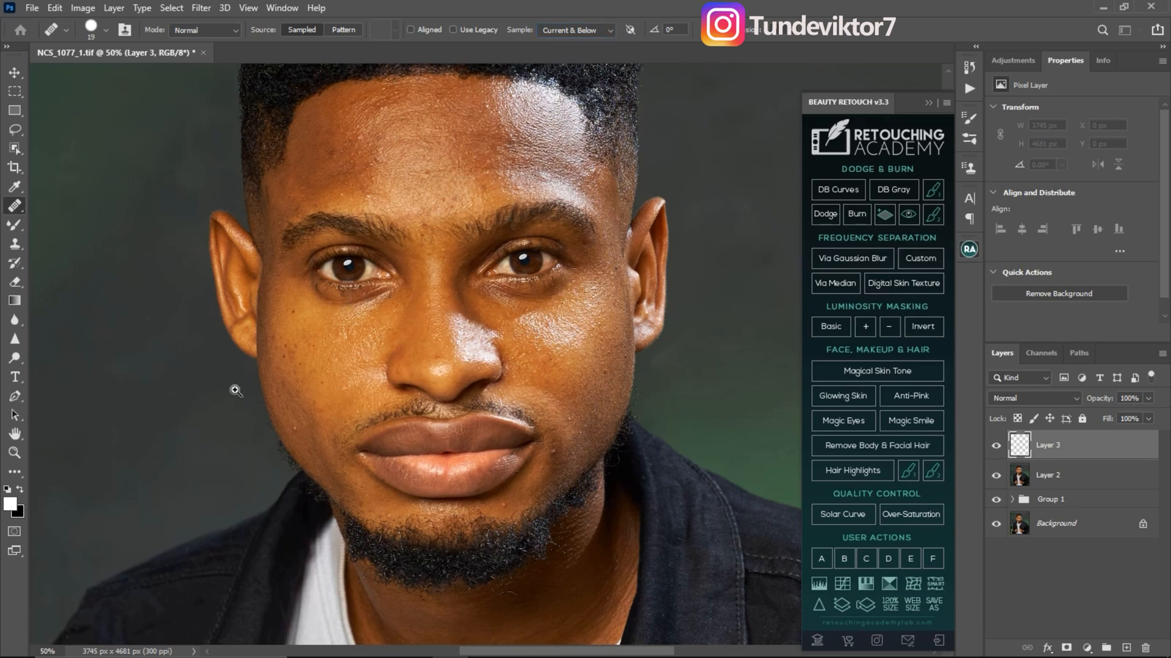
Step: Heal the blemish on the lower left cheek near the jaw, using clean skin beside it as the source
key("z")
left_click(301, 435)
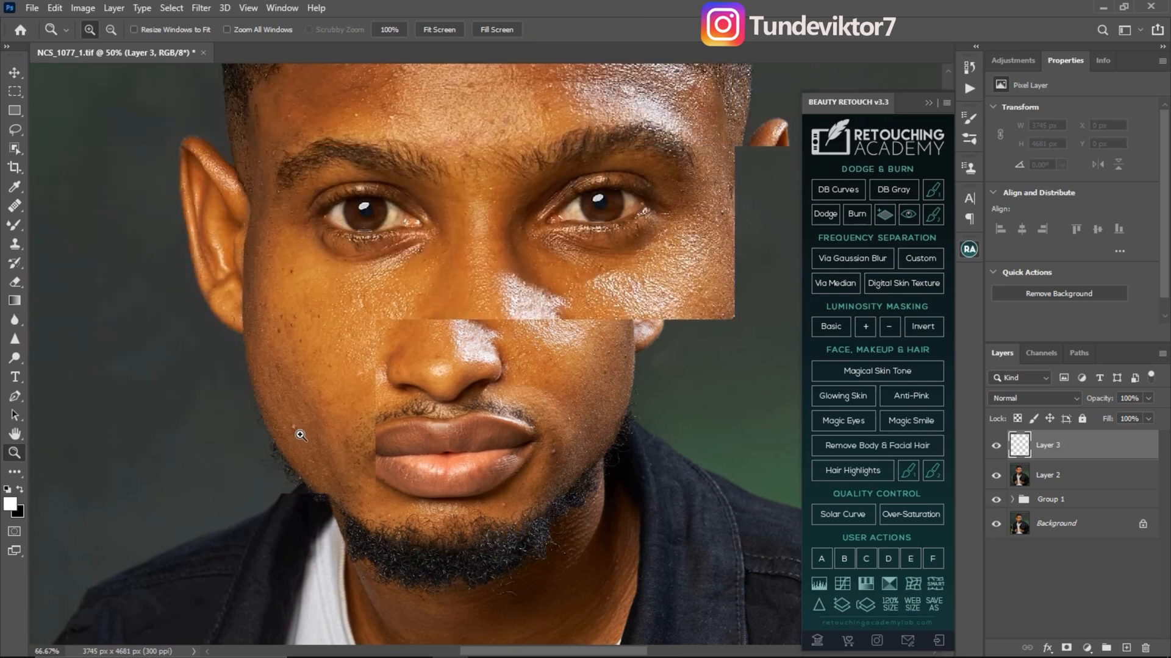
key("j")
key("alt")
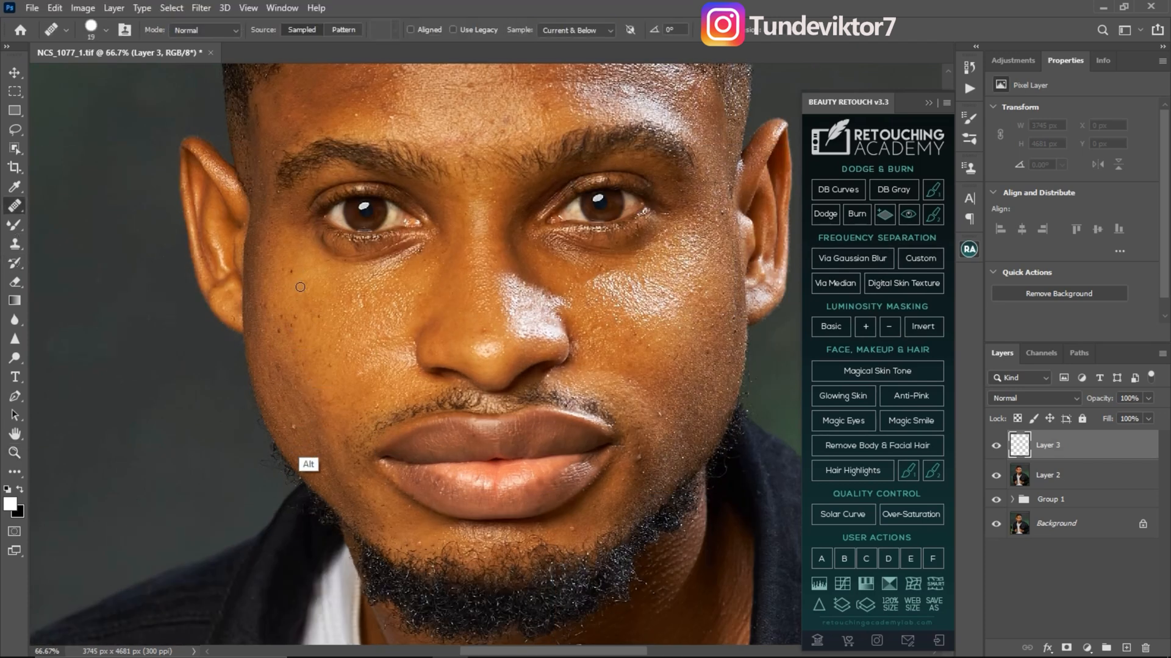
left_click(299, 437, "alt")
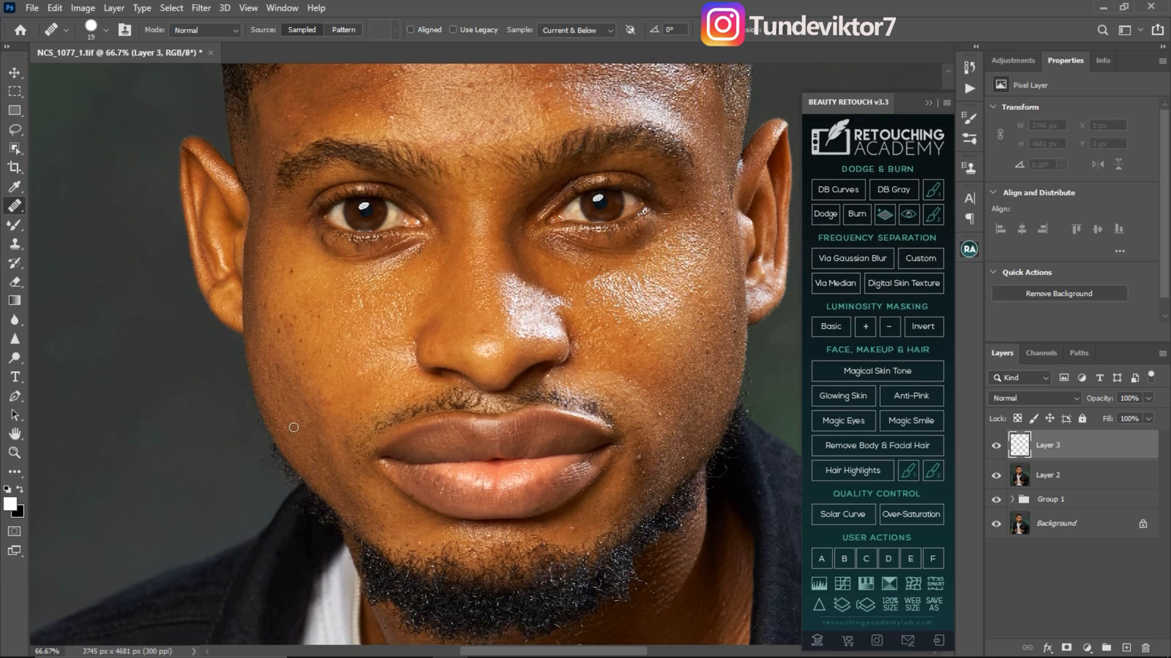
left_click(293, 426)
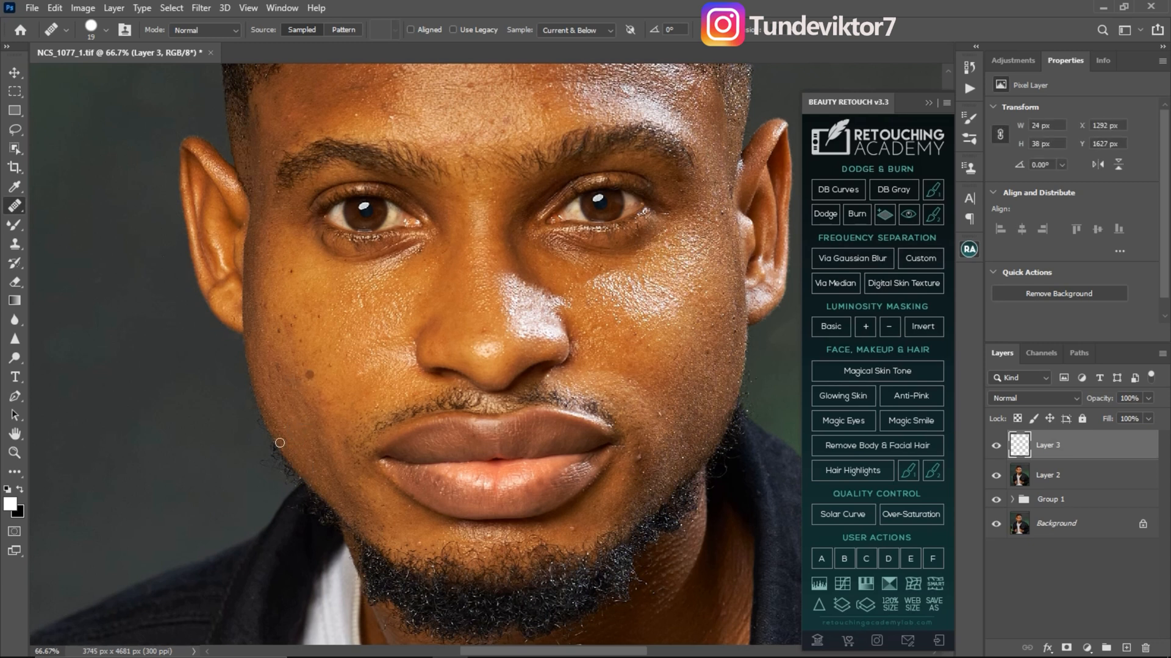
Step: Heal the spots on the lower right cheek, between the corner of the mouth and the beard
left_click(646, 464, "alt")
left_click(636, 465)
left_click(584, 532, "alt")
left_click(677, 448)
Step: Set the Clone Stamp to sample Current & Below at size 30 and retouch the spots beside the right eye and on the forehead
left_click(15, 244)
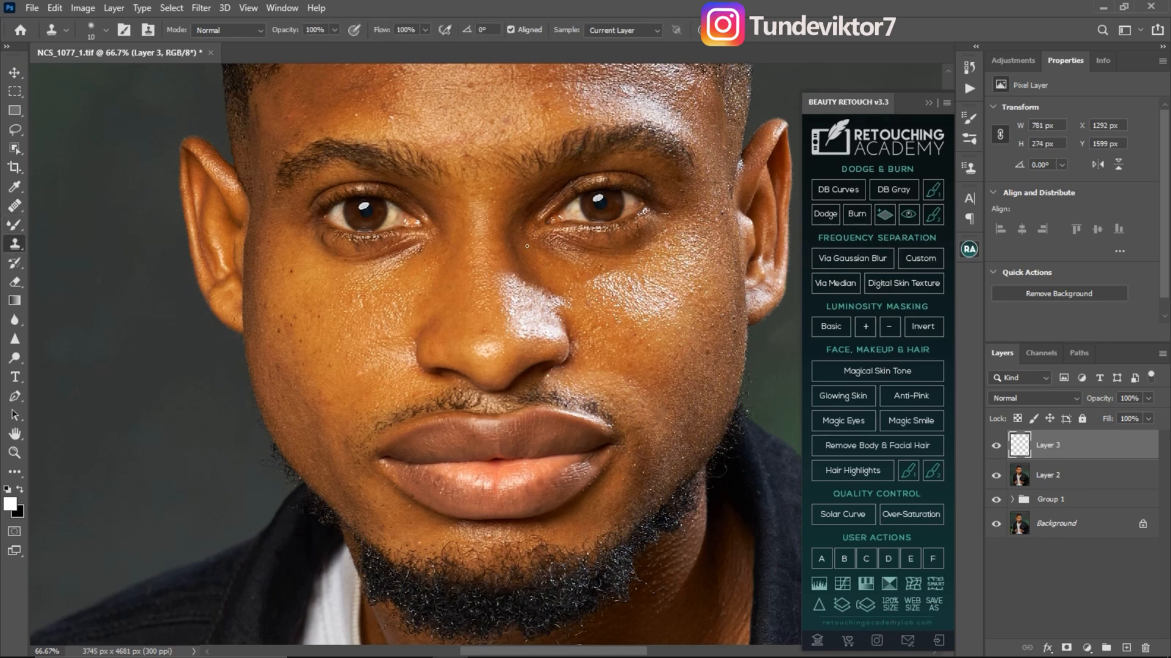
left_click(624, 27)
left_click(624, 52)
key("bracketright")
key("bracketright")
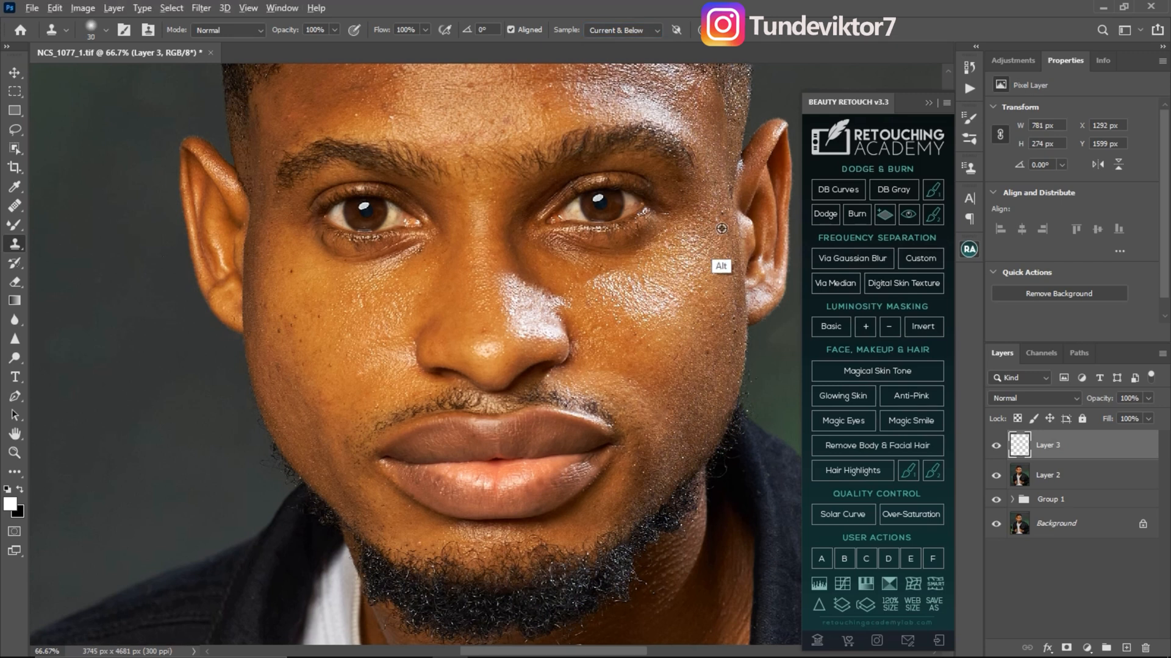
left_click(723, 223, "alt")
left_click(719, 229, "alt")
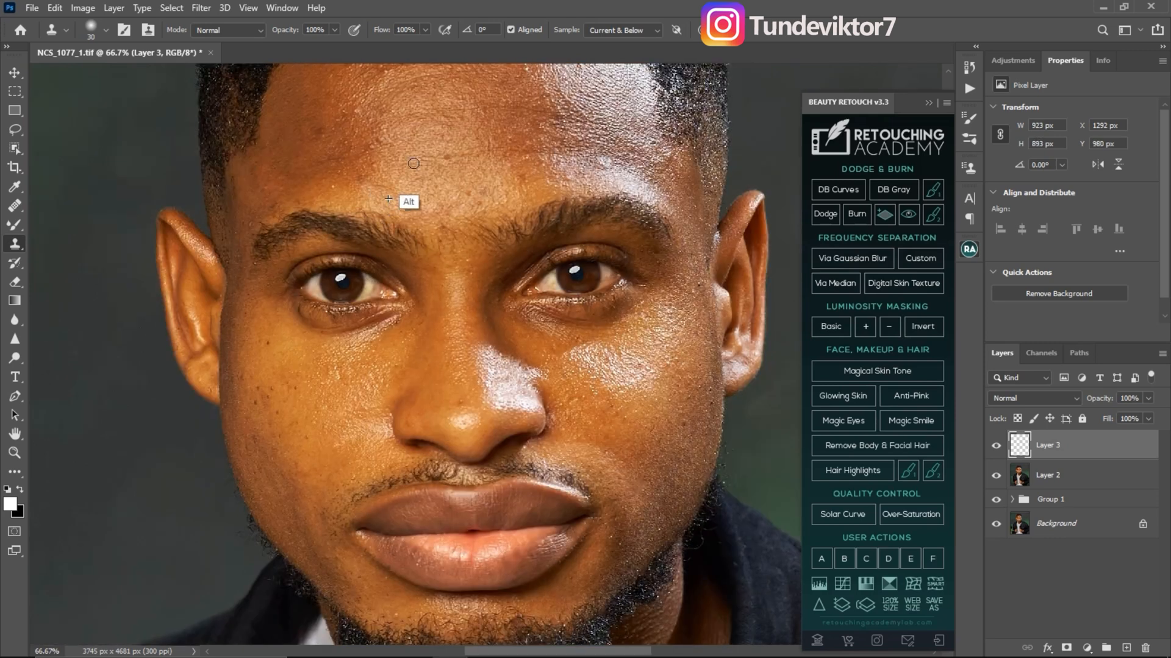
left_click(396, 165, "alt")
Step: Heal the bright and dark spots above the eyebrows, between the eyes and on the forehead with the Healing Brush
left_click(24, 213)
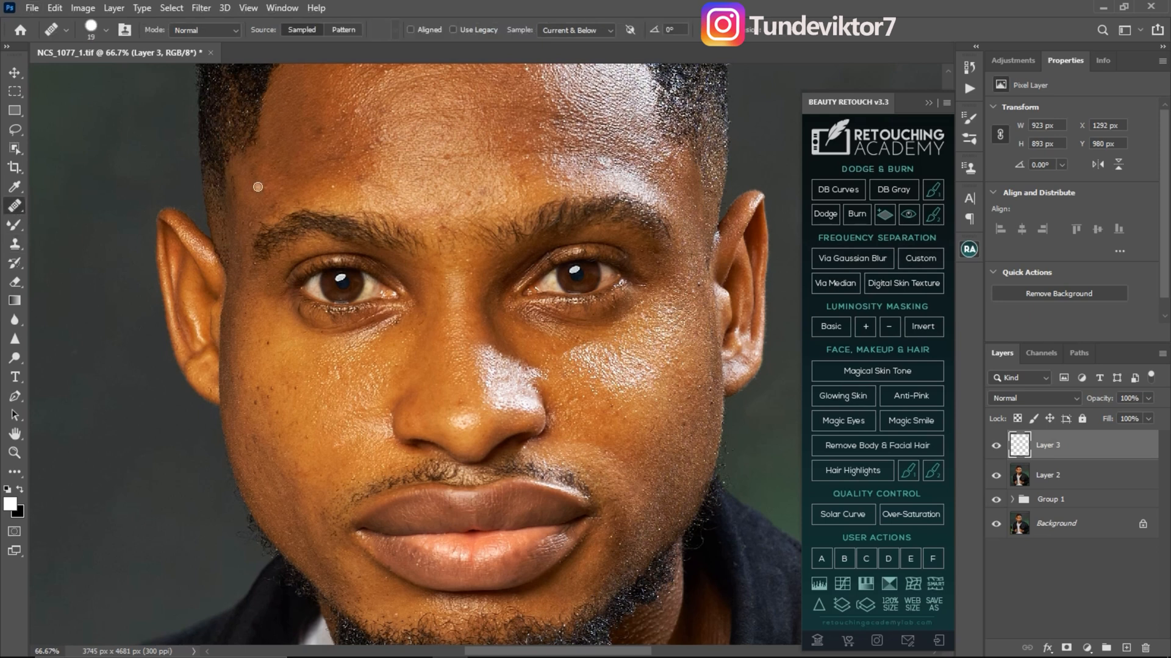
left_click(335, 188)
left_click(379, 186, "alt")
left_click_drag(478, 202, 431, 275)
left_click(432, 275)
left_click_drag(412, 331, 407, 218)
key("z")
left_click(440, 470, "alt")
left_click(456, 351, "alt")
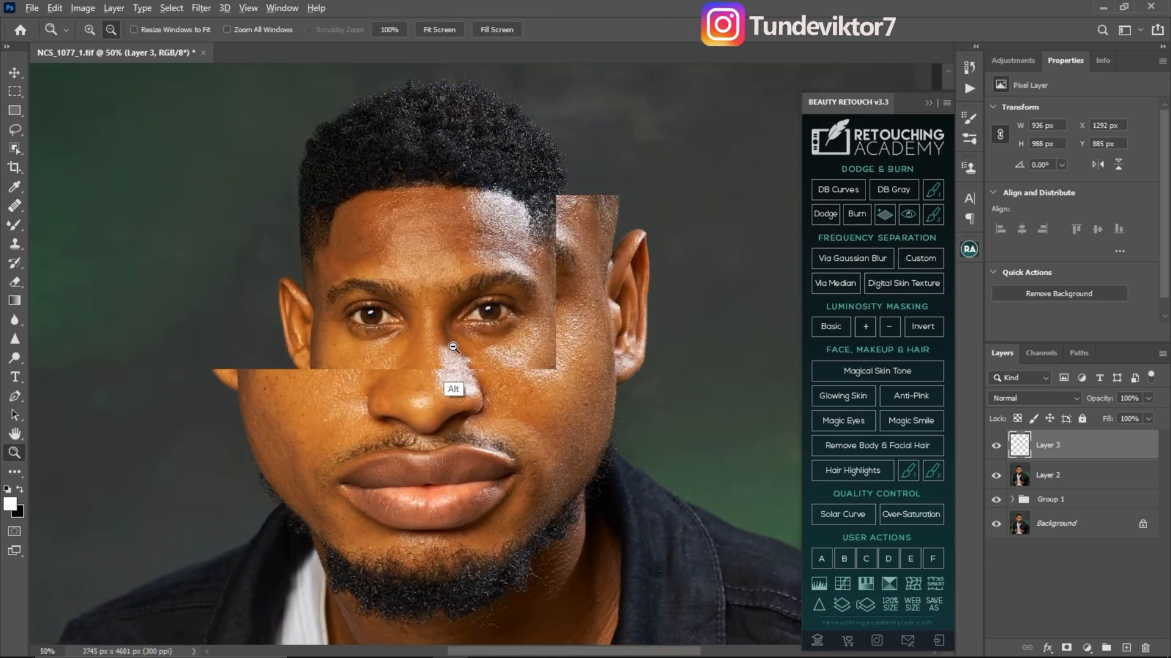
key("j")
left_click(391, 230)
Step: Heal the remaining blemishes across the upper and middle forehead from nearby clean skin
key("z")
left_click(433, 243)
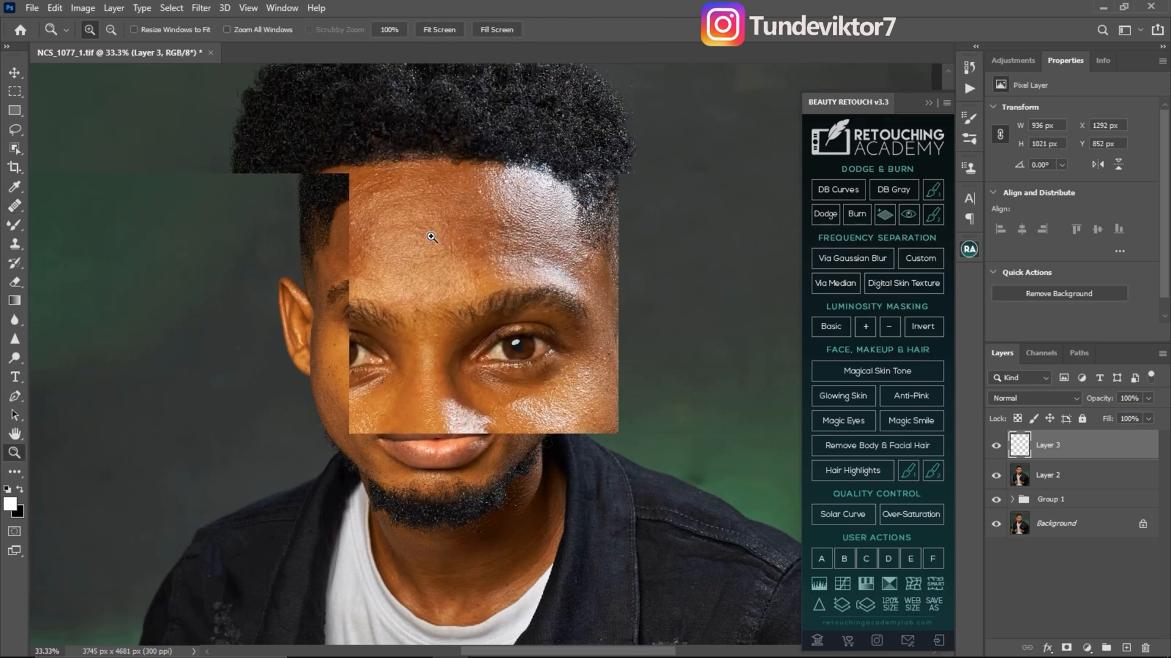
key("j")
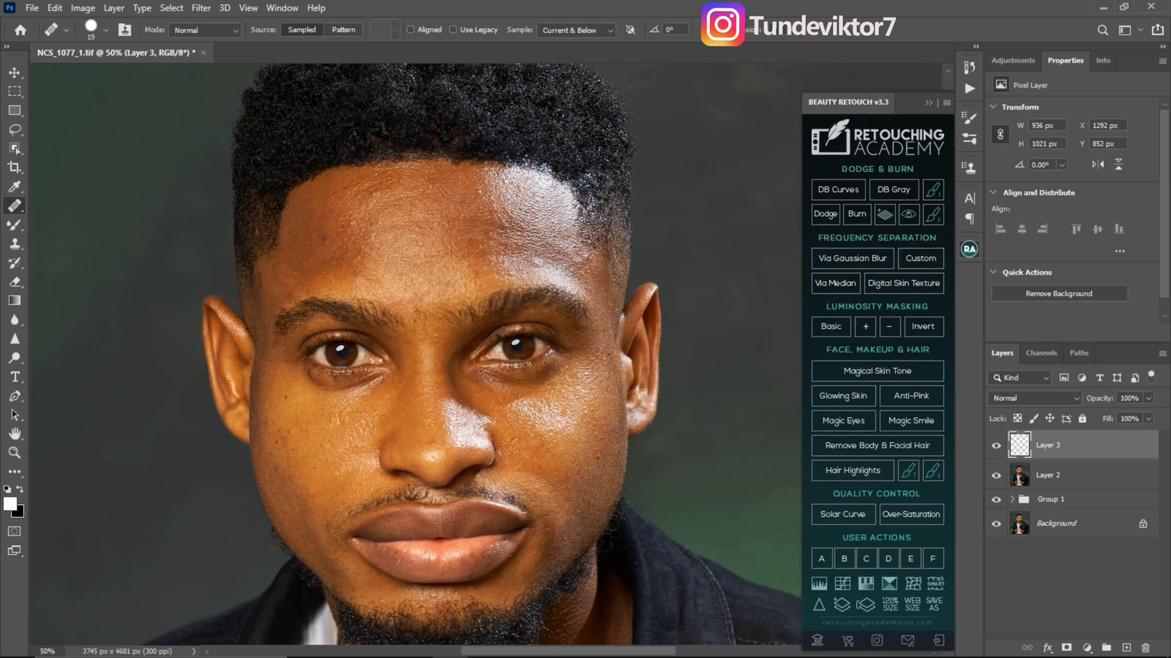
left_click(380, 202, "alt")
left_click(354, 224)
left_click(378, 257, "alt")
left_click(367, 251)
left_click(502, 210)
left_click(479, 204)
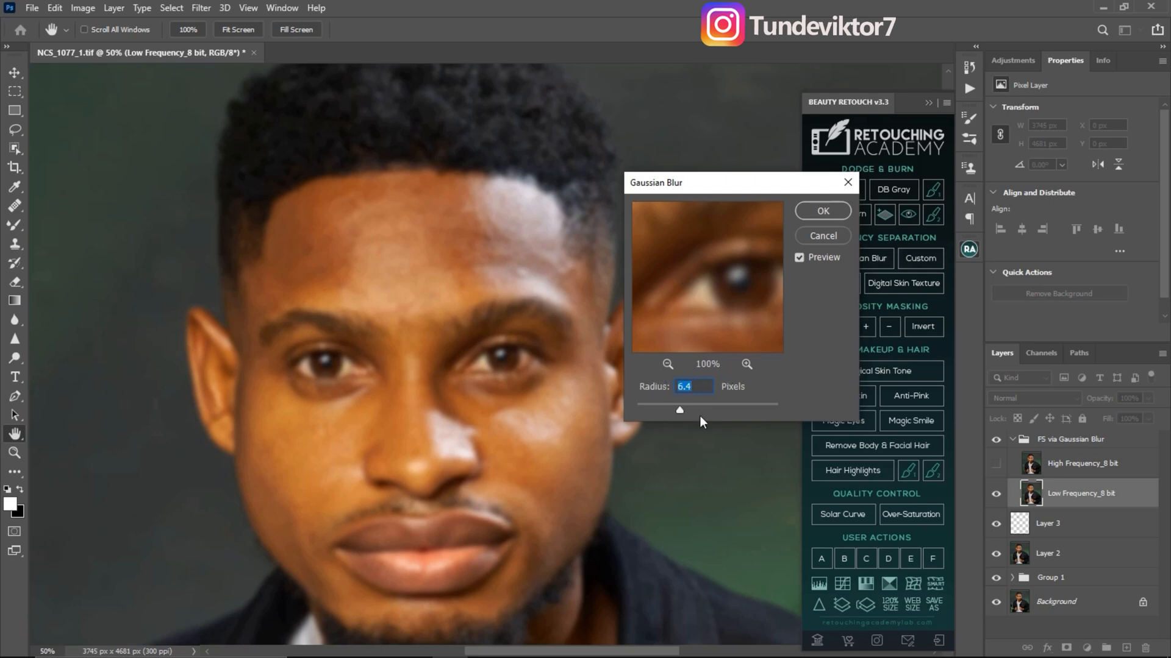
Step: Build a frequency separation via Gaussian Blur with a radius of 2.4 pixels
mouse_move(676, 410)
left_mouse_down()
mouse_move(690, 413)
mouse_move(654, 410)
left_mouse_up()
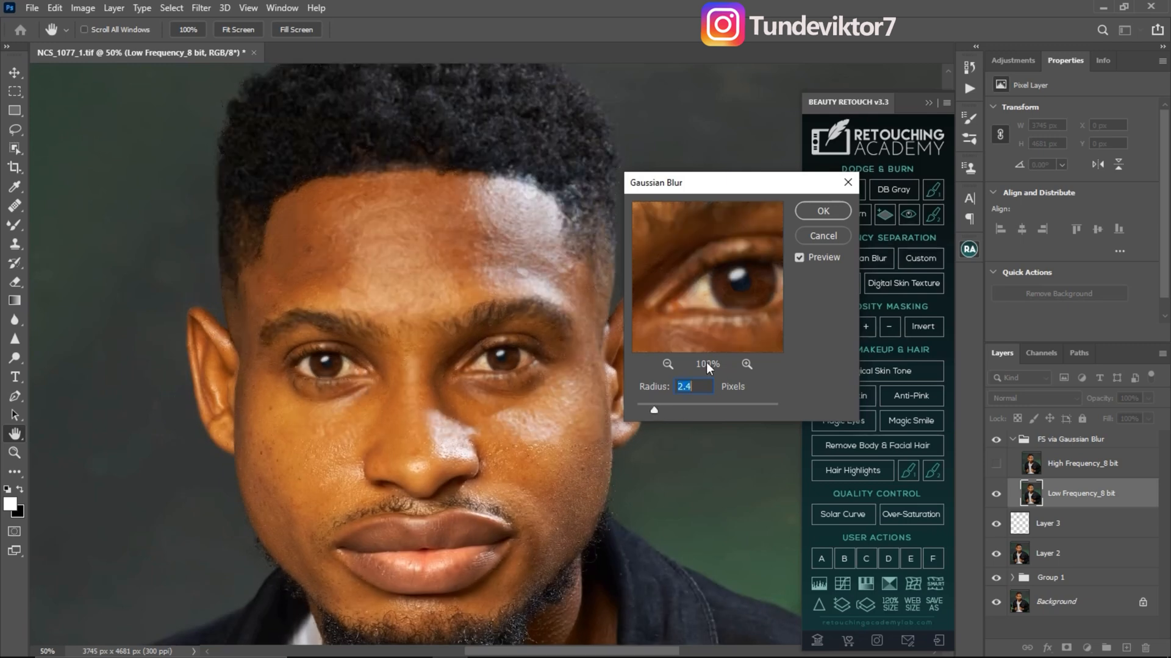
left_click(820, 211)
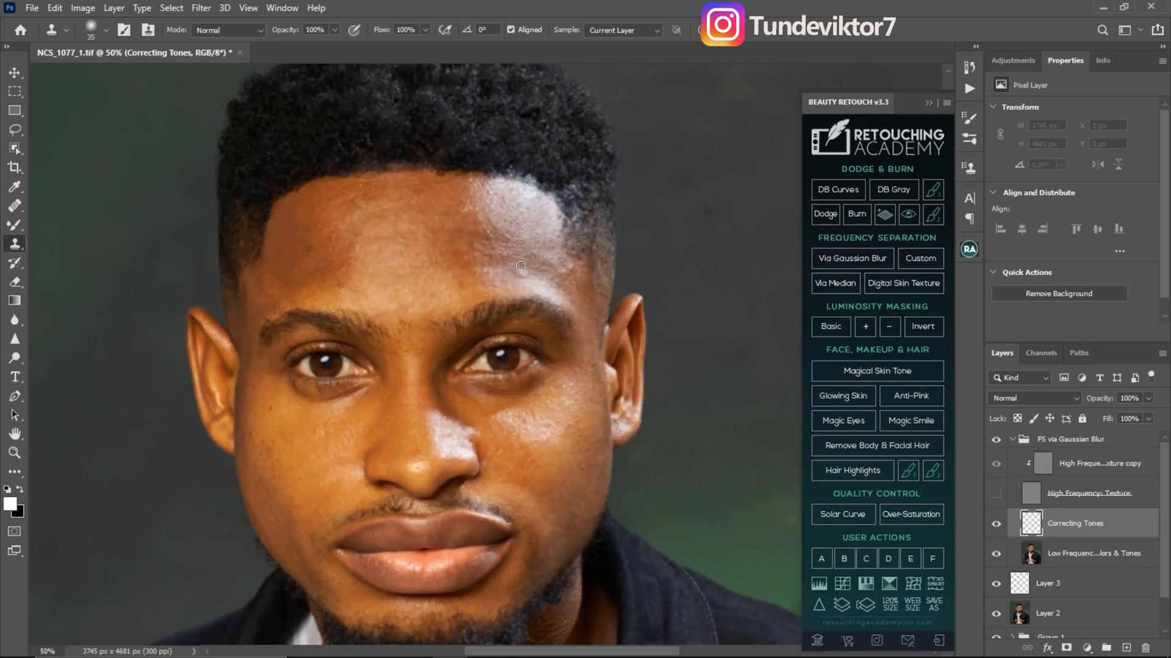
left_click(518, 237)
key("Return")
Step: Smooth the forehead tones on the Correcting Tones layer with the Mixer Brush, reducing the brush to size 100
left_click(23, 221)
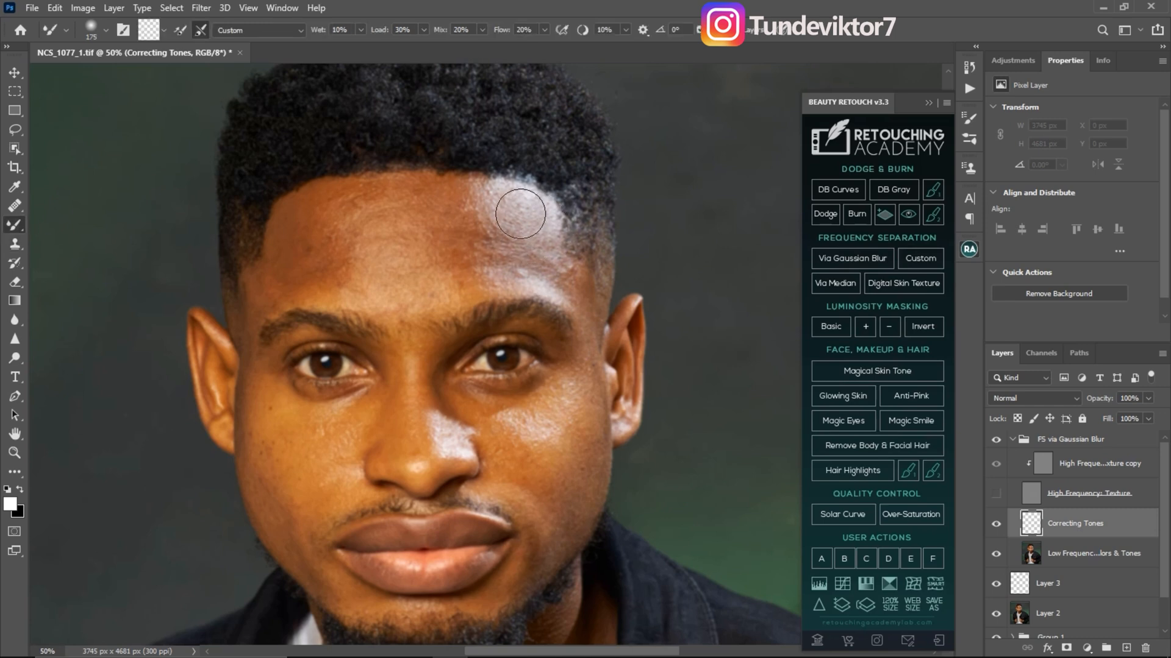
mouse_move(541, 224)
left_mouse_down()
mouse_move(512, 196)
mouse_move(539, 219)
mouse_move(523, 247)
mouse_move(530, 260)
mouse_move(579, 272)
mouse_move(504, 279)
mouse_move(508, 249)
mouse_move(483, 202)
mouse_move(460, 200)
mouse_move(459, 269)
mouse_move(400, 231)
mouse_move(411, 217)
mouse_move(367, 200)
mouse_move(392, 262)
mouse_move(392, 218)
mouse_move(406, 225)
mouse_move(367, 247)
mouse_move(360, 224)
mouse_move(406, 234)
mouse_move(365, 260)
mouse_move(418, 298)
mouse_move(461, 279)
mouse_move(402, 198)
mouse_move(334, 211)
mouse_move(327, 238)
mouse_move(318, 213)
mouse_move(297, 264)
mouse_move(333, 261)
mouse_move(330, 289)
mouse_move(349, 200)
left_mouse_up()
key("bracketright")
key("bracketright")
key("bracketleft")
key("bracketleft")
key("bracketright")
key("bracketright")
key("bracketleft")
key("bracketleft")
key("bracketleft")
mouse_move(467, 244)
left_mouse_down()
mouse_move(247, 377)
mouse_move(349, 288)
mouse_move(461, 227)
mouse_move(561, 335)
left_mouse_up()
Step: Show the High Frequency texture layer again and compare the forehead up close with the Correcting Tones layer off and on
left_click(998, 495)
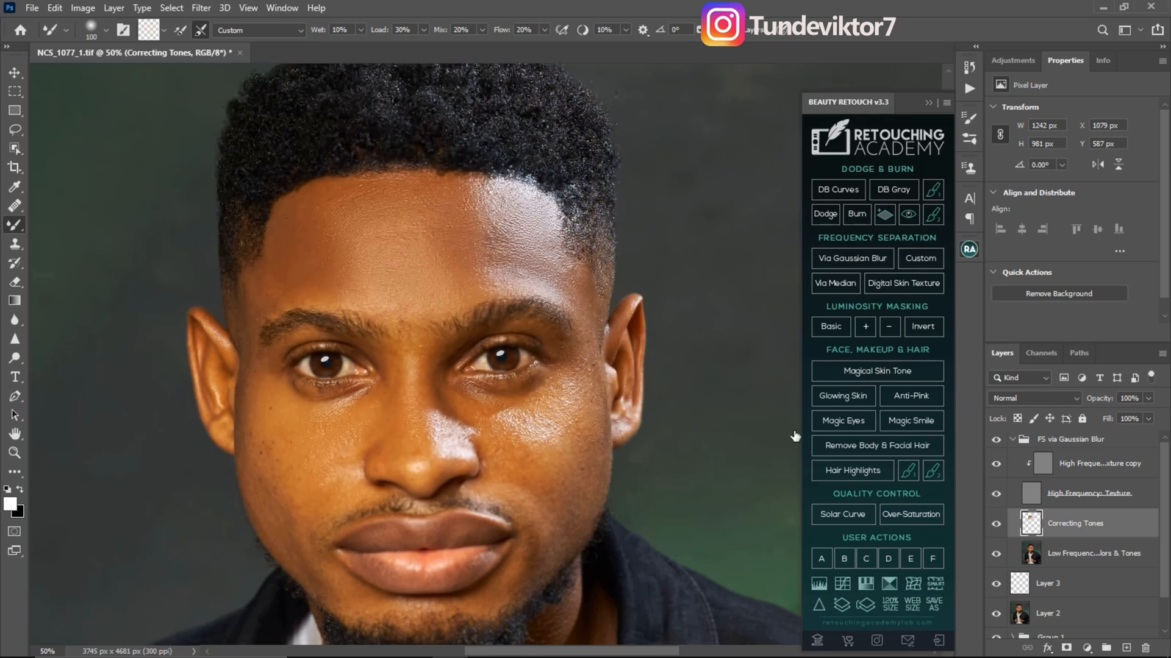
key("z")
left_click(462, 202)
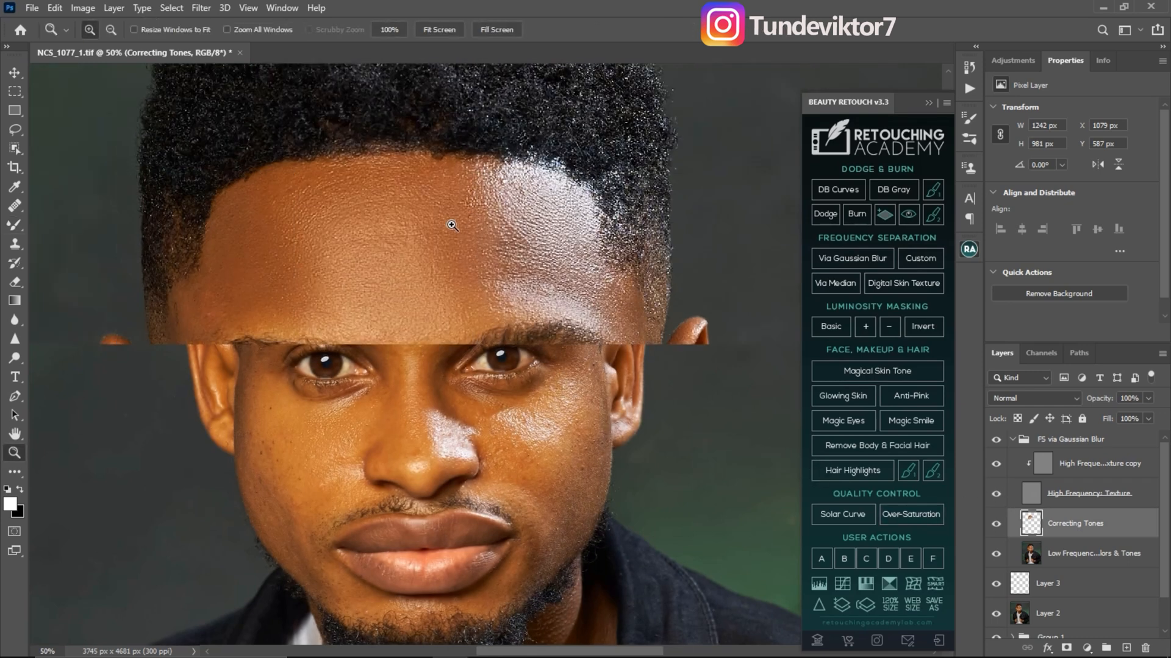
key("b")
left_click(995, 525)
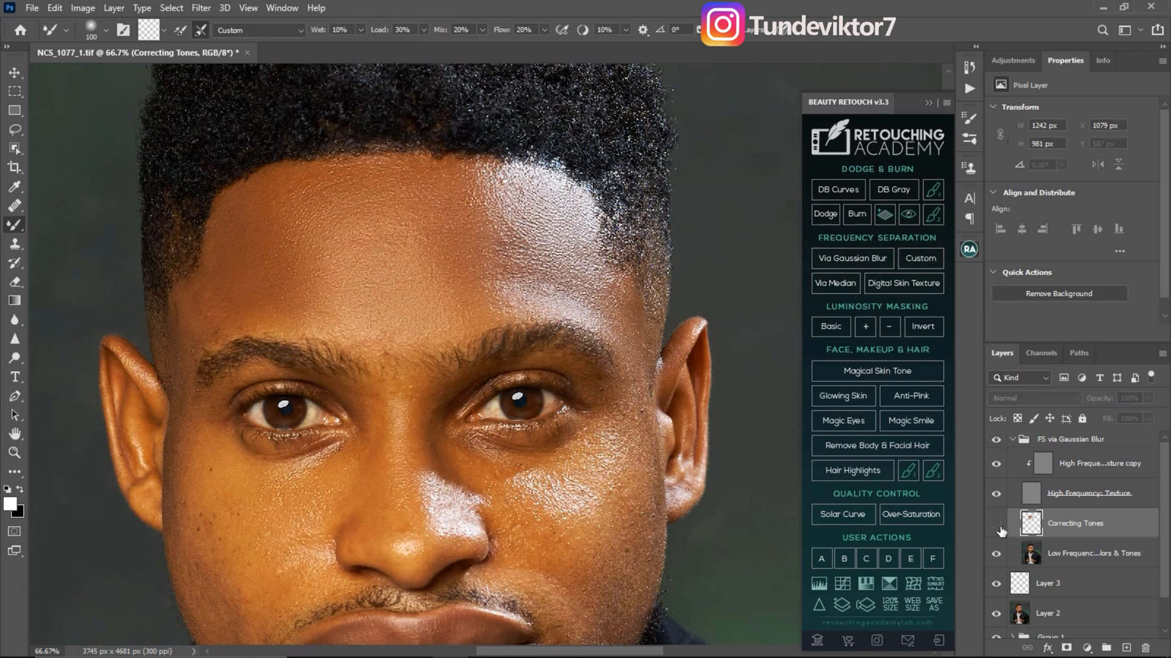
left_click(995, 525)
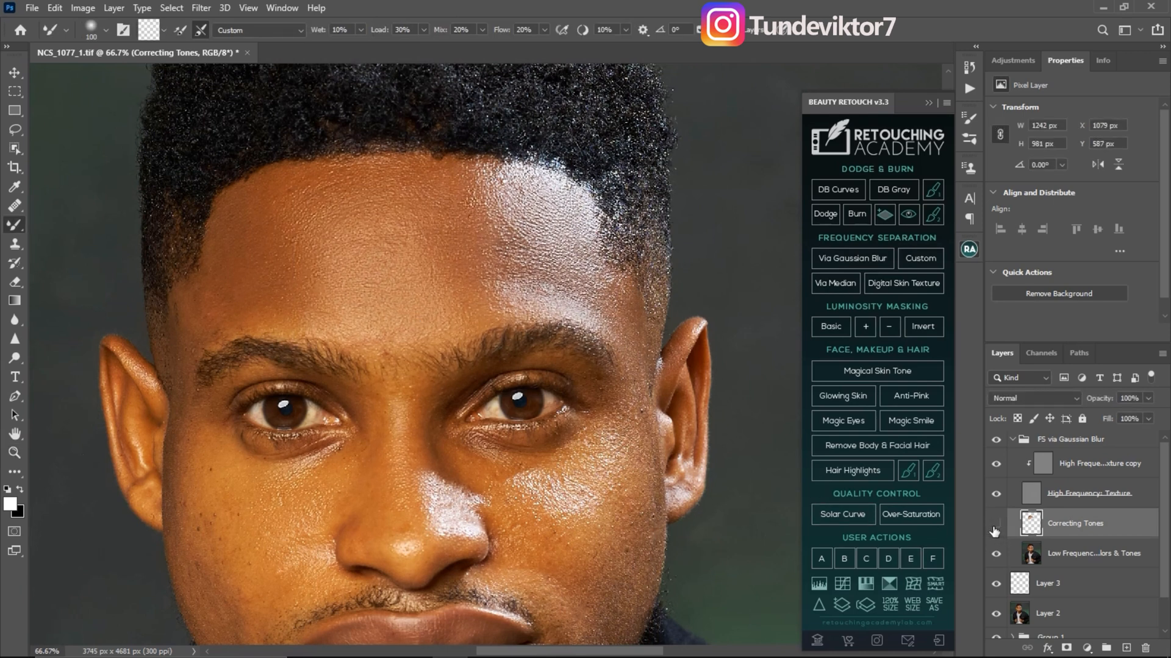
left_click(995, 525)
left_click(995, 526)
Step: Delete the FS via Gaussian Blur group
left_click(1062, 438)
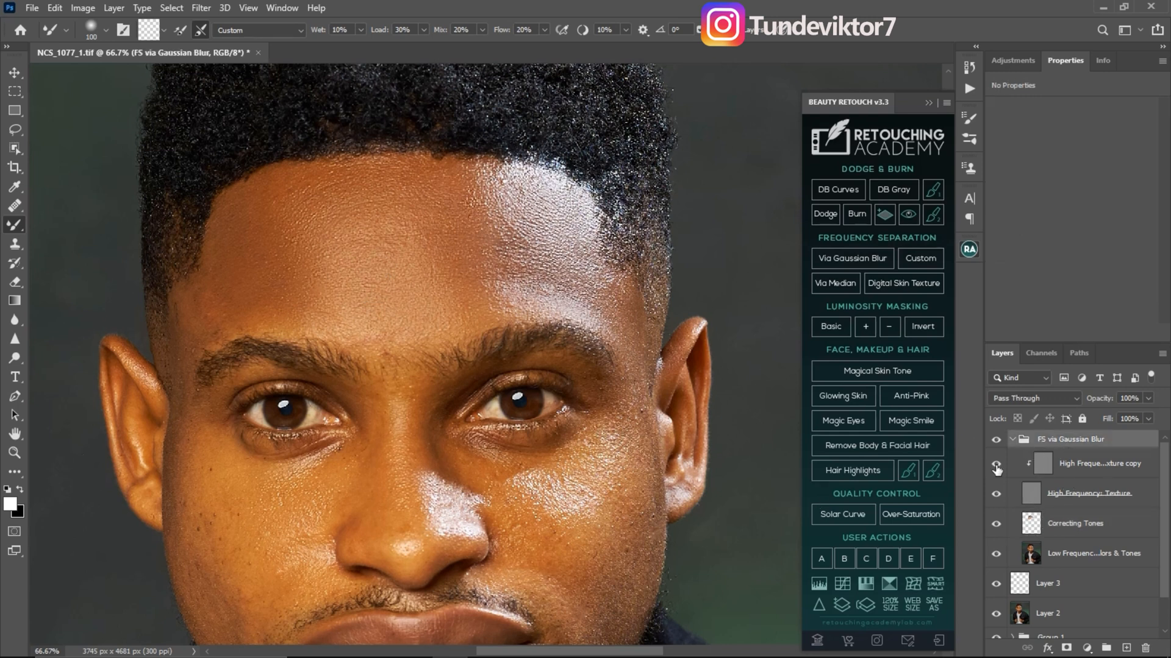
key("Delete")
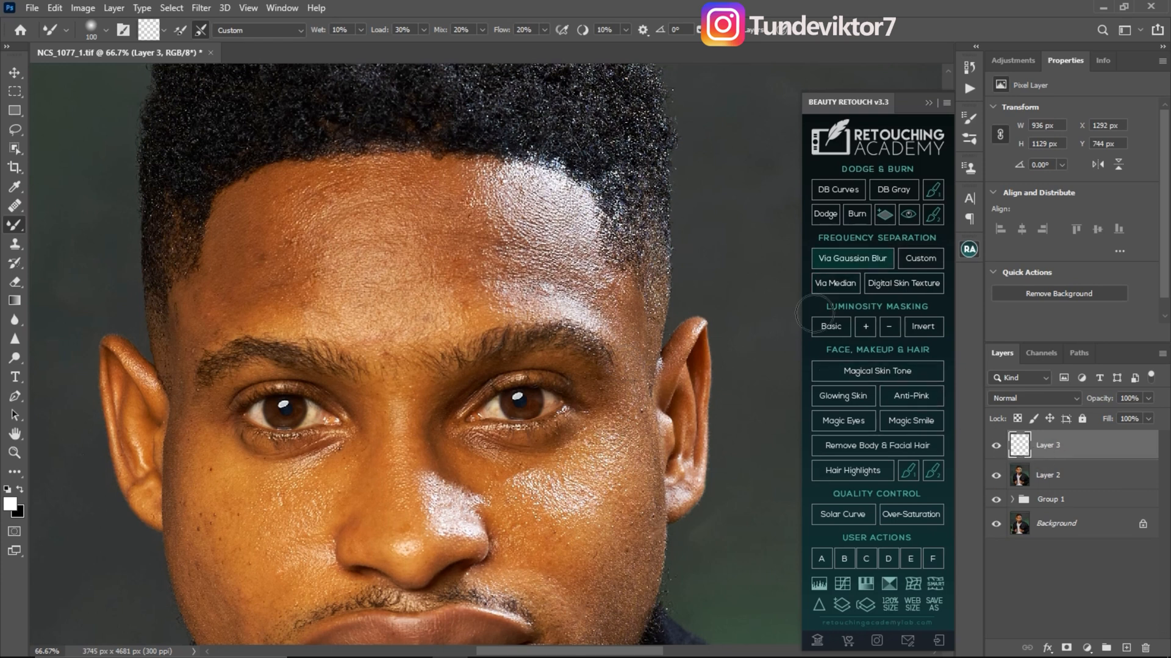
Step: Run frequency separation via Gaussian Blur above the healing layer with a radius of 6.4 pixels
left_click(835, 283)
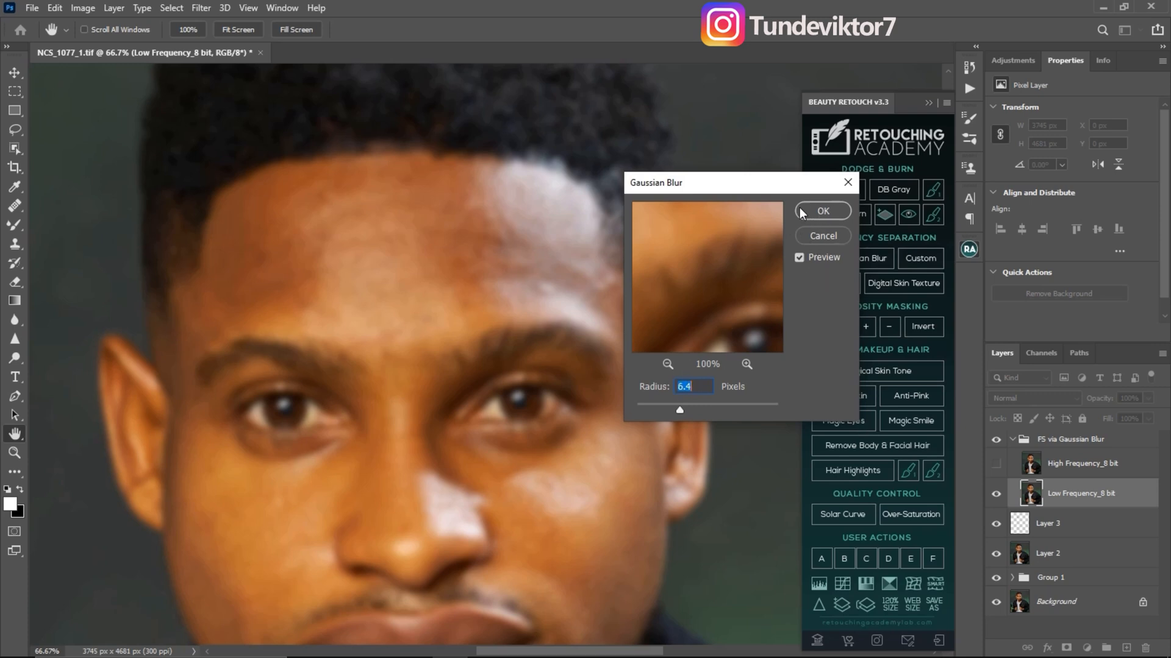
left_click(823, 211)
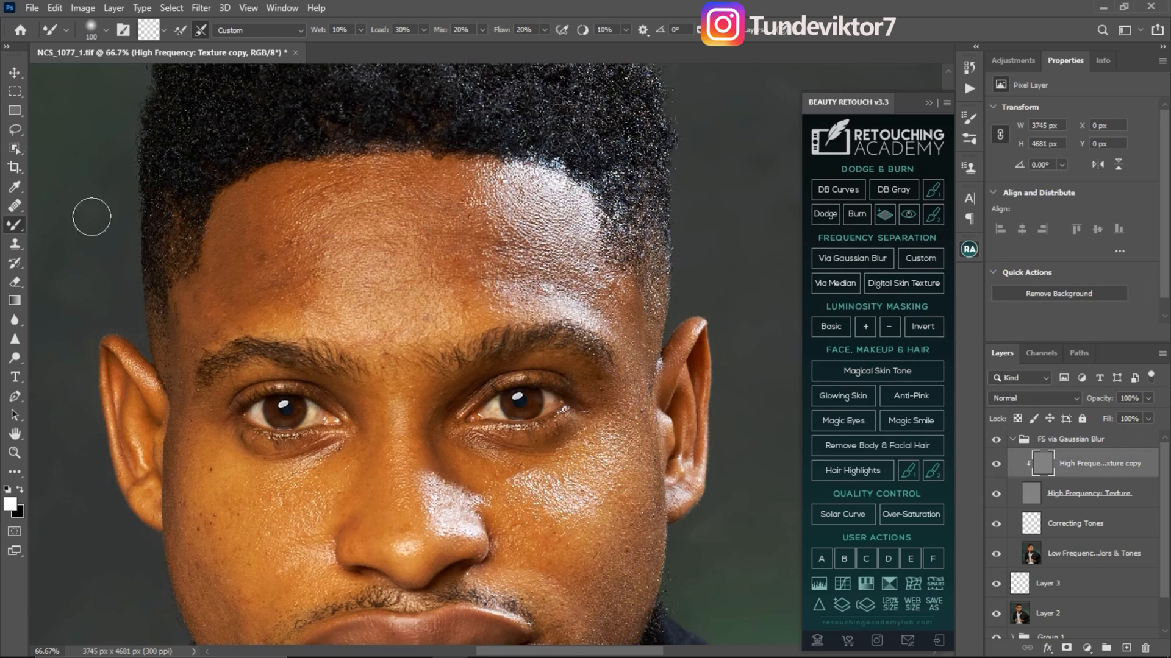
Step: Clone clean texture over the left forehead blemishes on the High Frequency texture copy, using a small Clone Stamp that samples Current Layer
key("bracketleft")
key("bracketleft")
key("bracketleft")
key("bracketleft")
key("bracketleft")
key("bracketleft")
key("bracketleft")
key("bracketleft")
left_click(15, 244)
key("bracketleft")
key("bracketleft")
key("bracketleft")
key("bracketleft")
key("bracketleft")
key("bracketleft")
key("bracketleft")
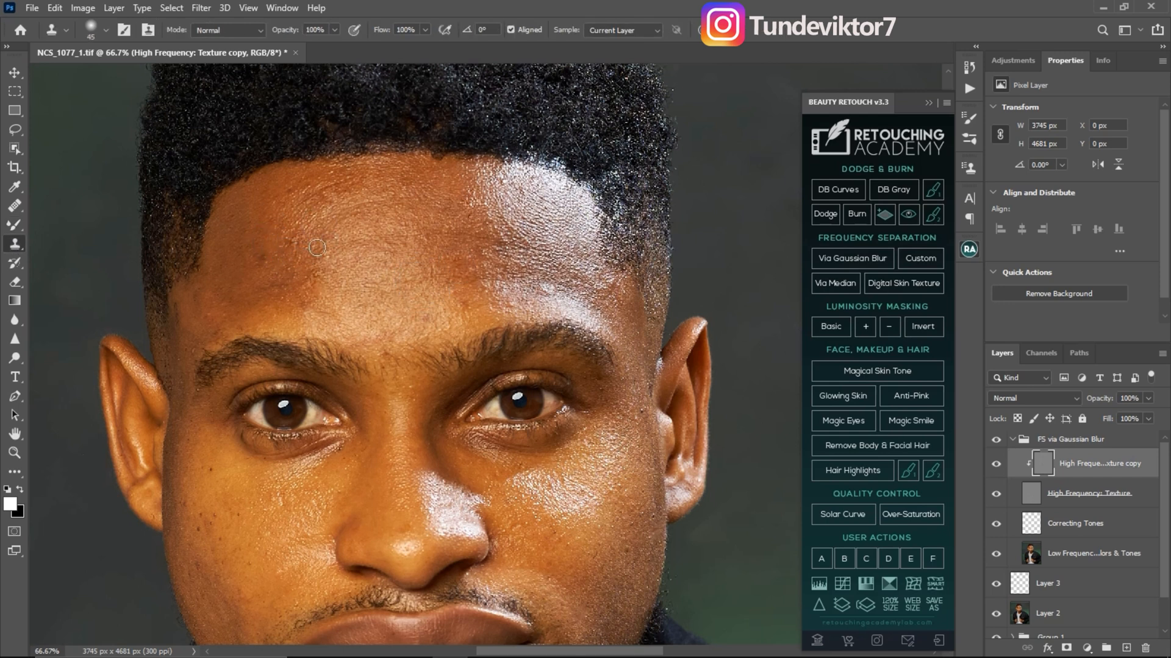
left_click(630, 31)
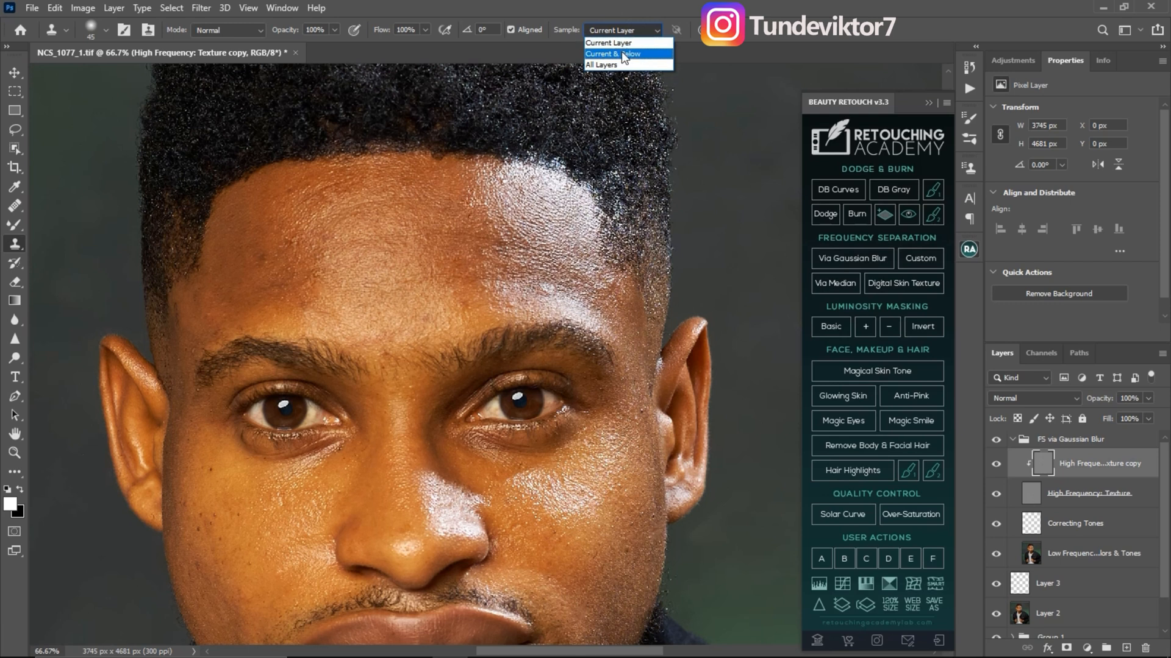
left_click(620, 38)
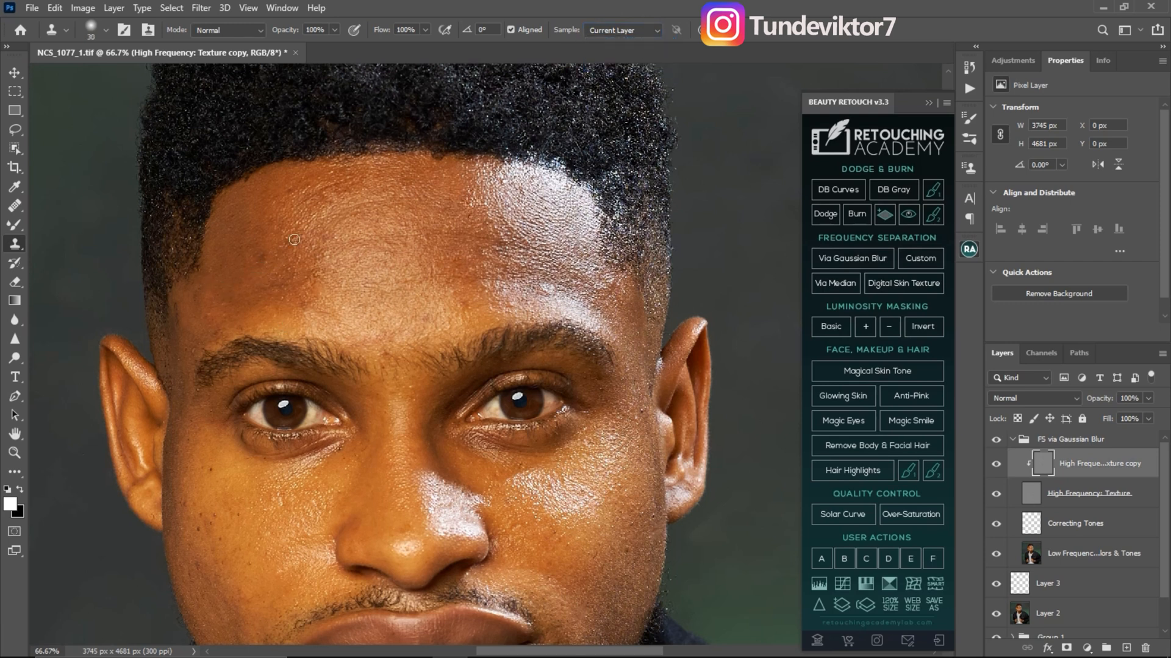
left_click(276, 256, "alt")
left_click_drag(291, 259, 286, 262)
left_click(285, 256, "alt")
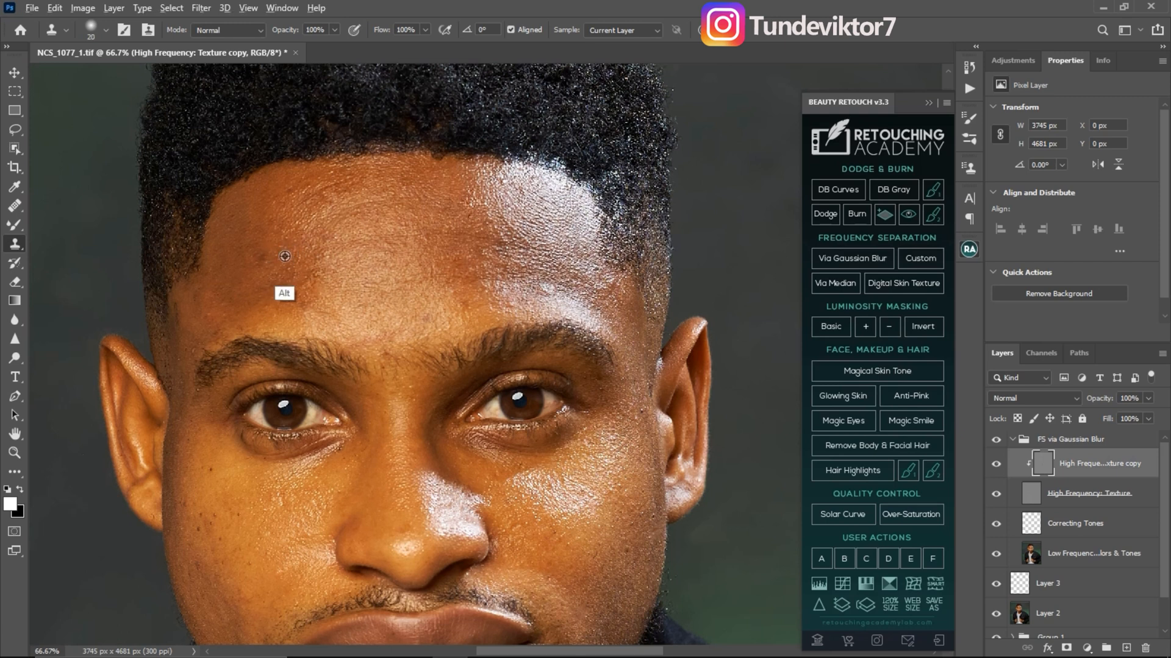
Step: Heal the small blemishes on the left forehead of the High Frequency texture copy using a Healing Brush that samples Current Layer
left_click(27, 203)
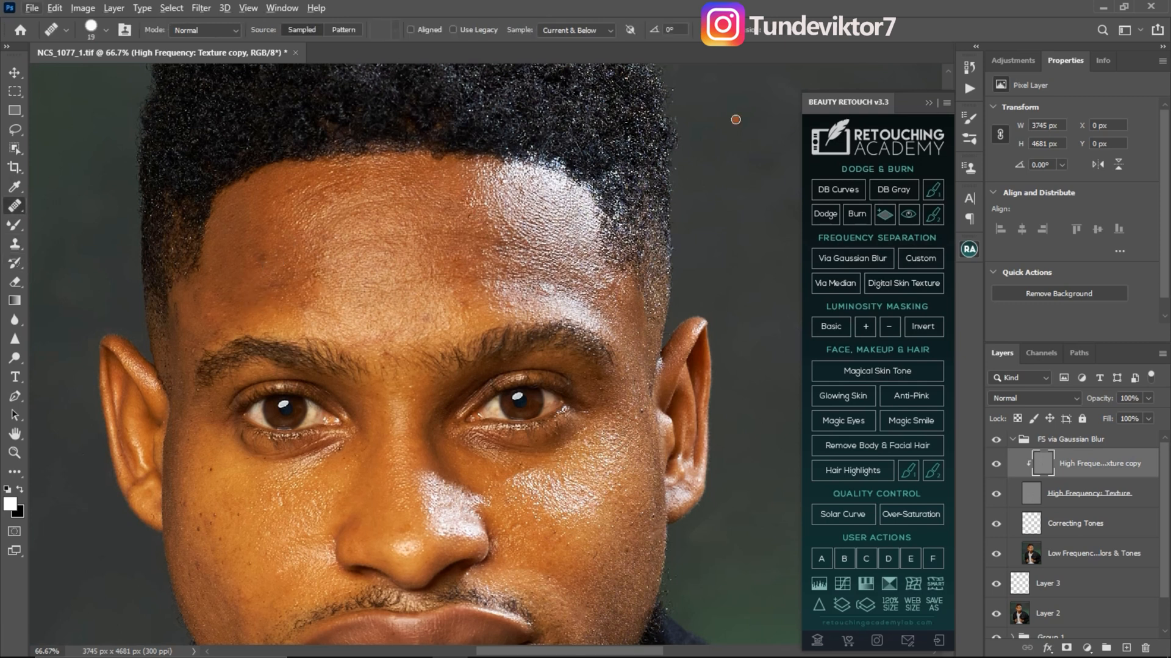
left_click(582, 32)
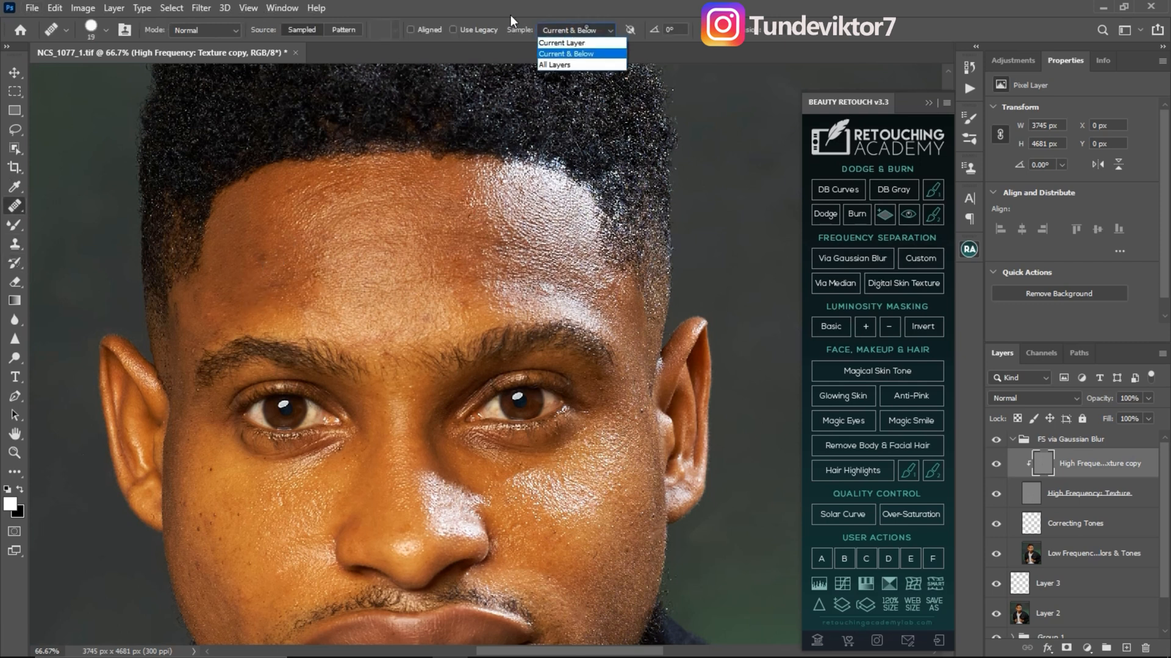
left_click(573, 52)
left_click(580, 31)
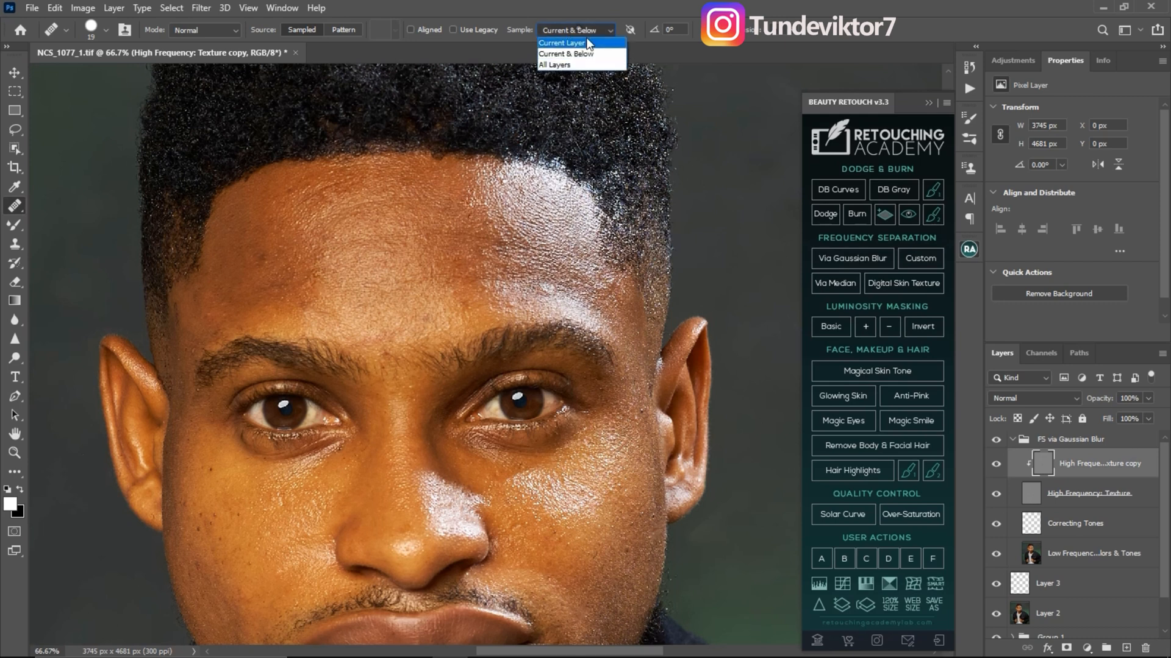
left_click(565, 44)
key("alt")
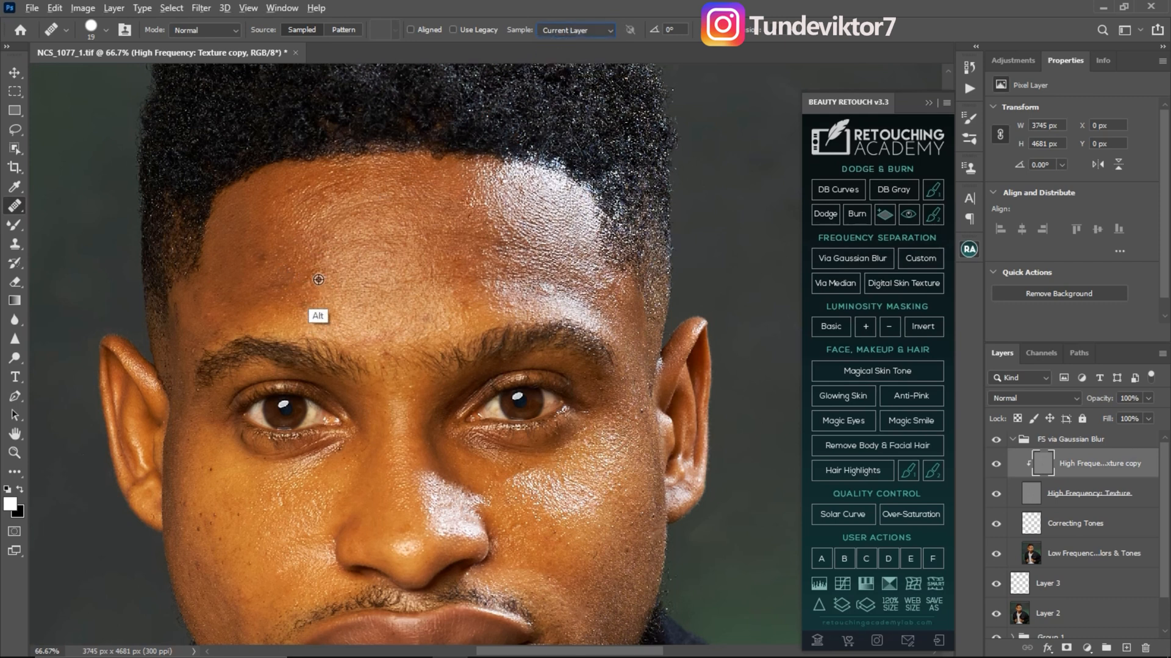
left_click(324, 281, "alt")
left_click(326, 298, "alt")
left_click(317, 278)
Step: Switch to the Mixer Brush on the Correcting Tones layer and hide the High Frequency texture layer
key("z")
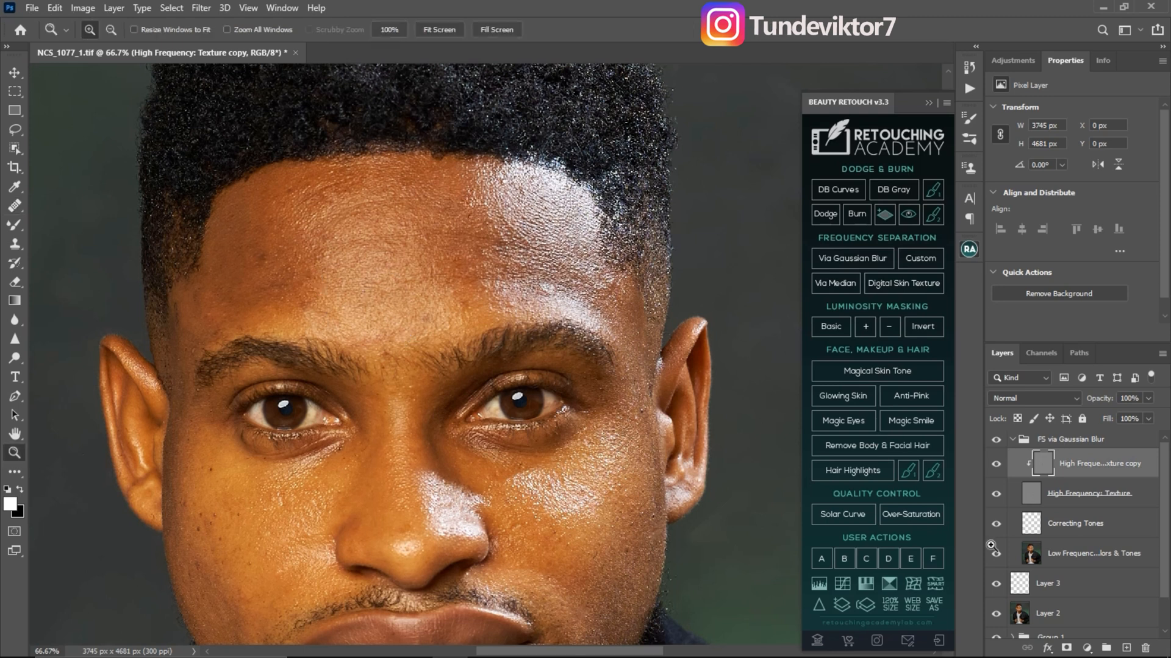
left_click(1032, 531)
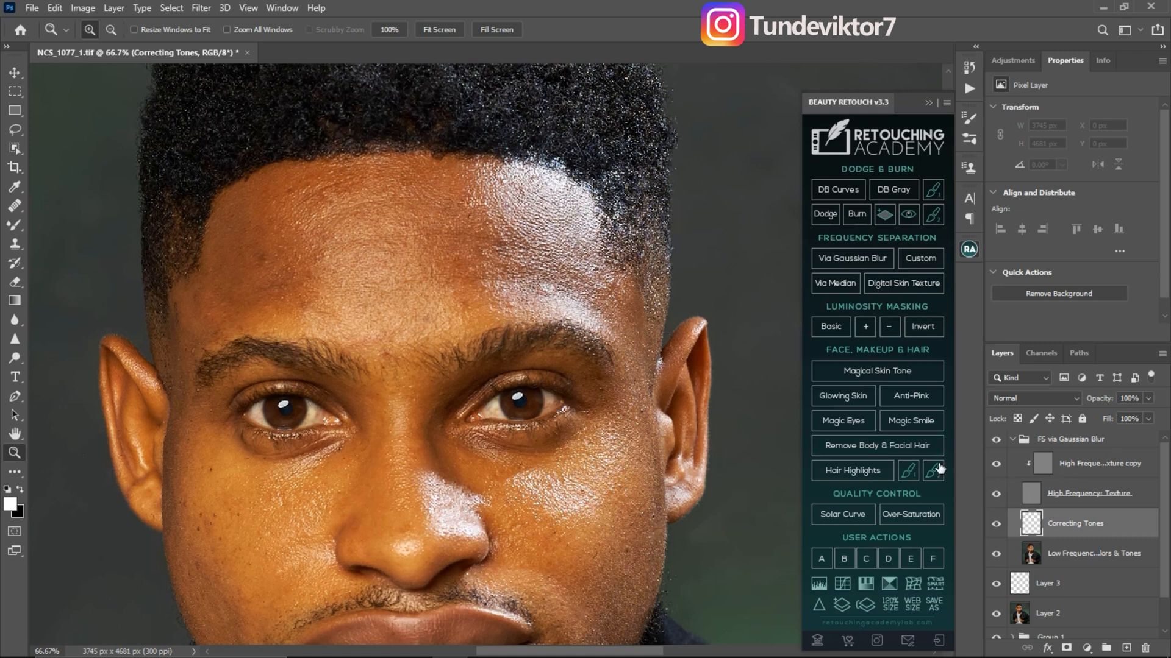
left_click(397, 332)
left_click(393, 339, "alt")
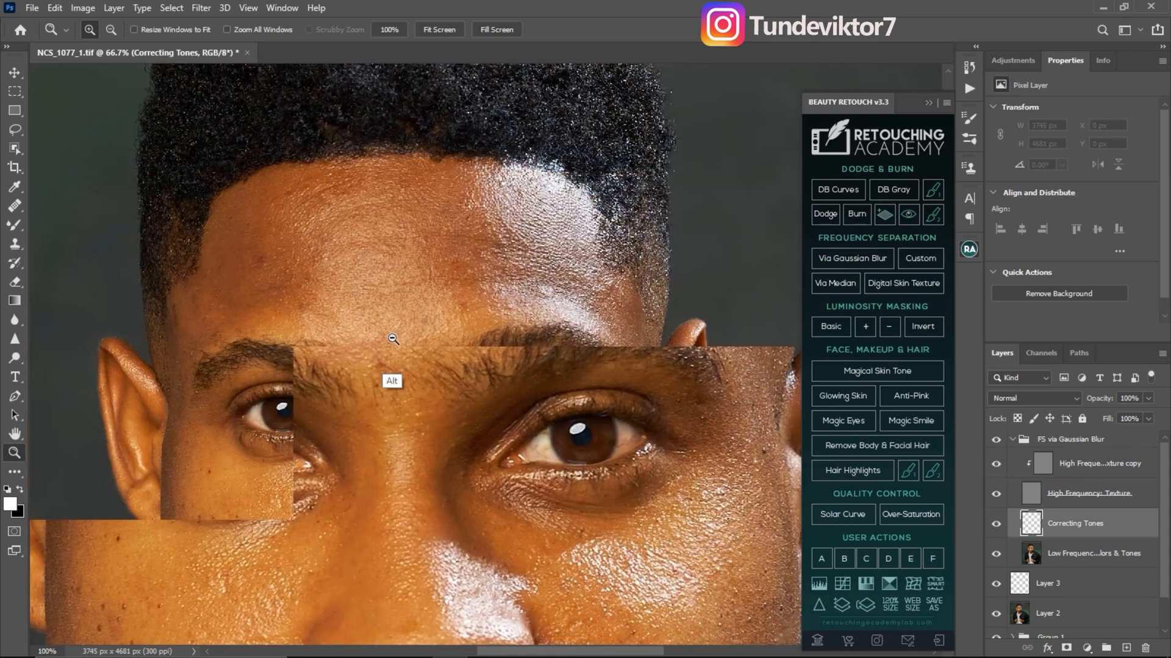
left_click(390, 366)
left_click(454, 375, "alt")
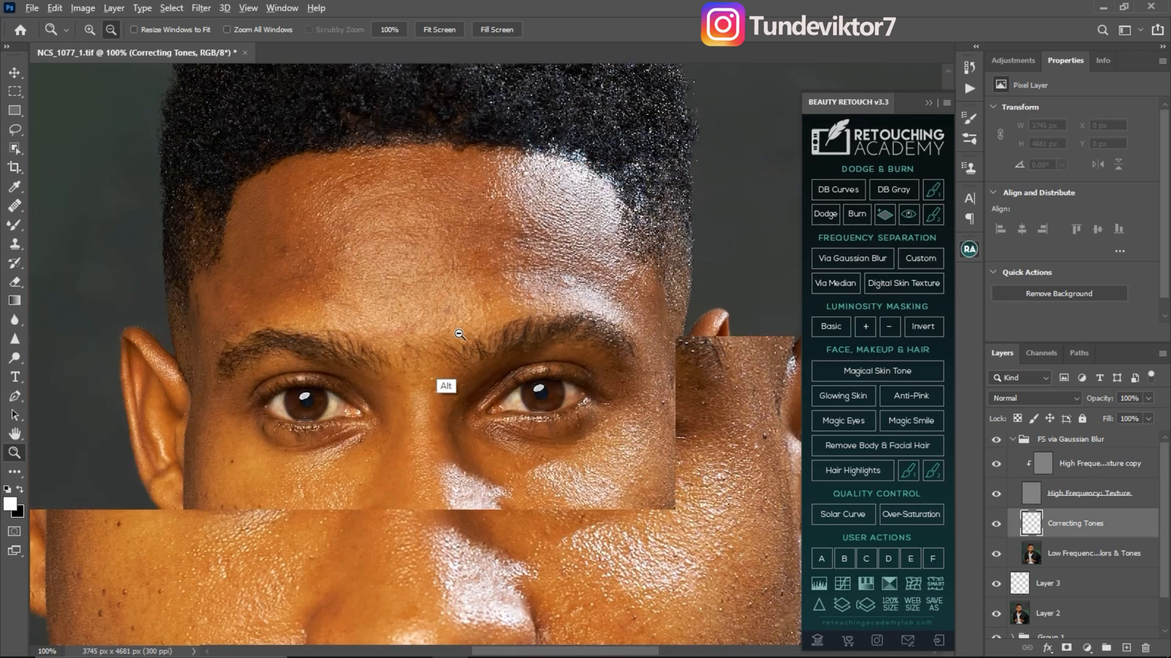
left_click(439, 375, "alt")
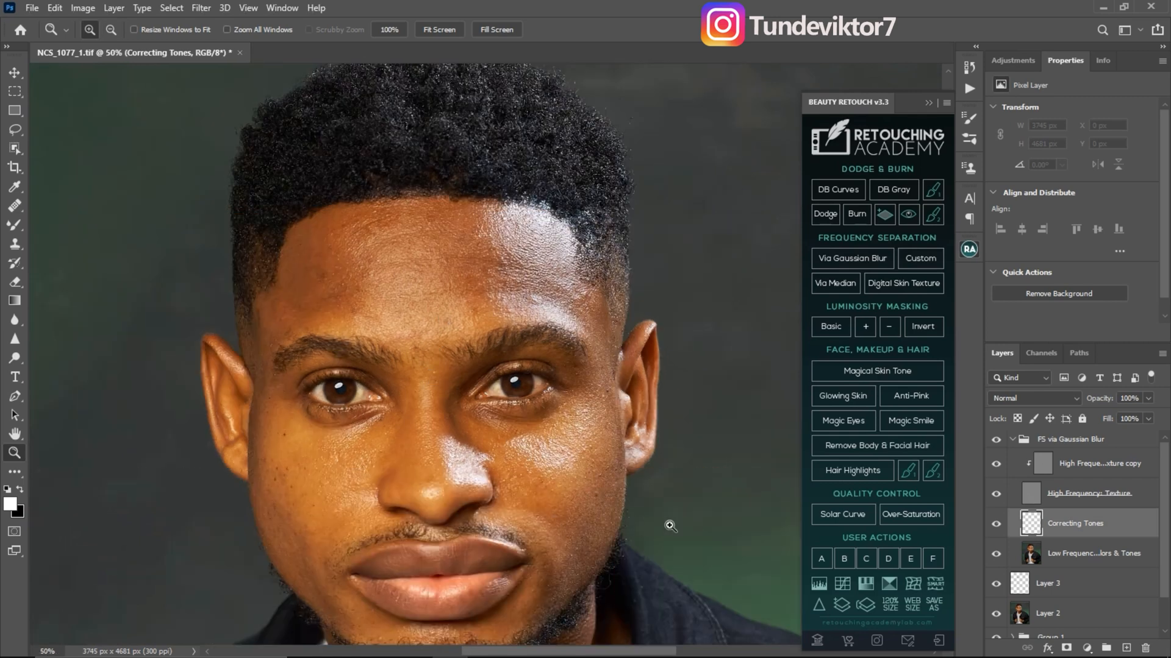
key("ctrl")
key("ctrl")
left_click(19, 227)
key("ctrl")
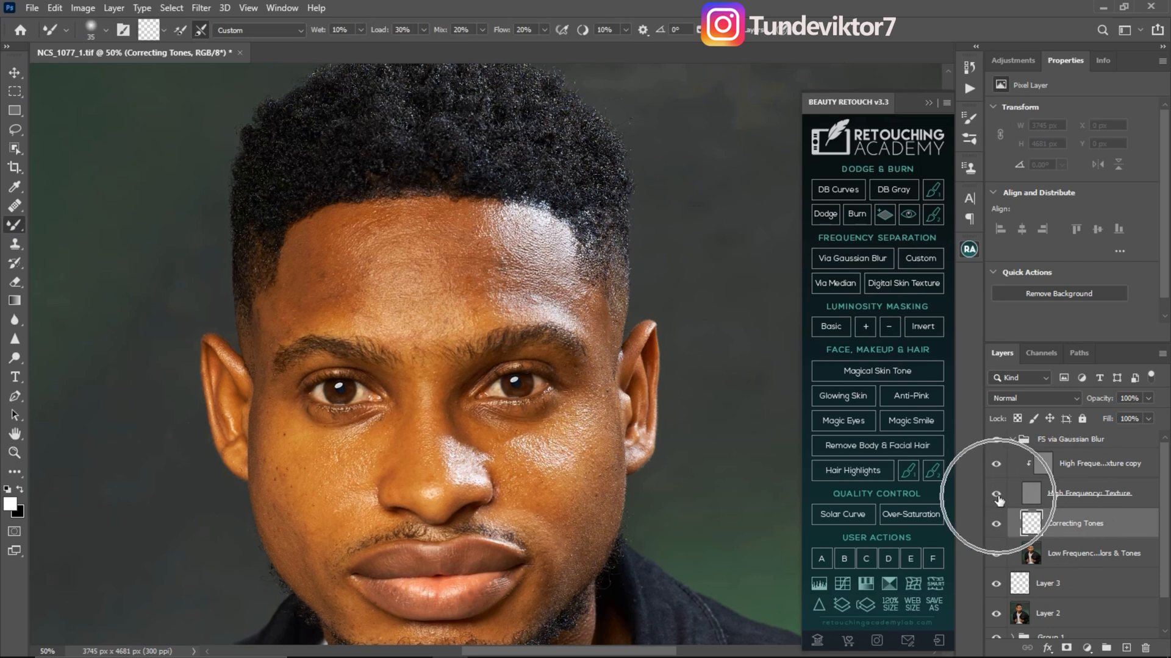
left_click(996, 495)
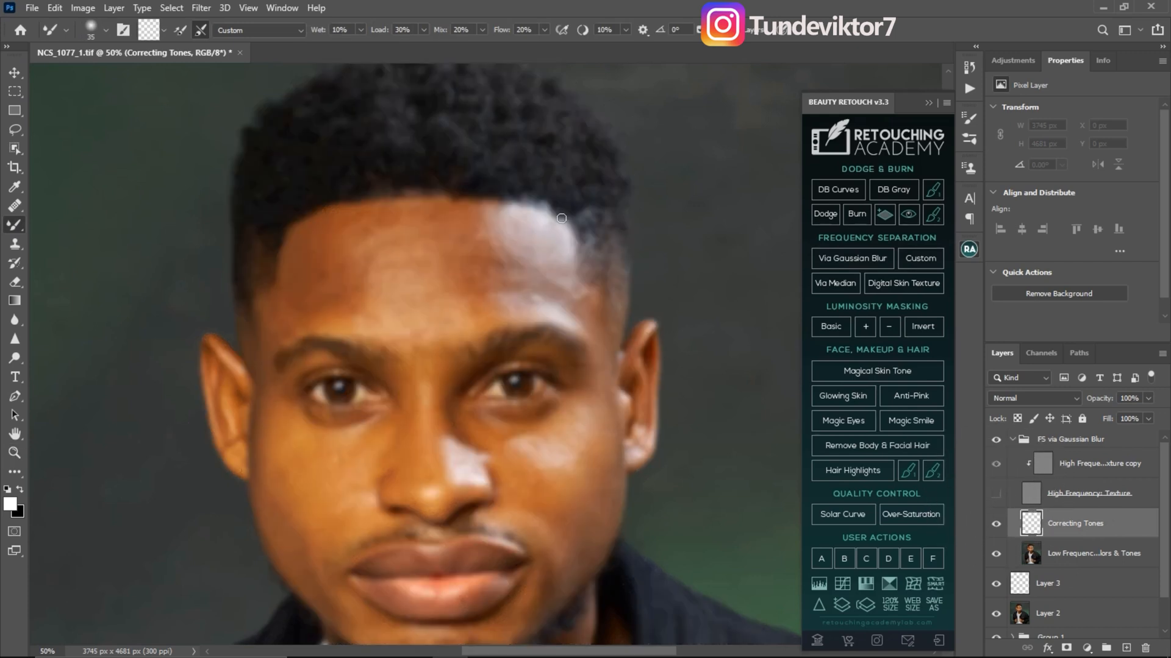
Step: Enlarge the soft round Mixer Brush to 150 px and review its wet, load, mix, flow and hardness settings
key("bracketright")
key("bracketright")
key("bracketright")
key("bracketright")
left_click(181, 32)
left_click(341, 31)
key("ctrl")
key("ctrl")
key("ctrl")
key("ctrl")
key("ctrl")
key("ctrl")
key("ctrl")
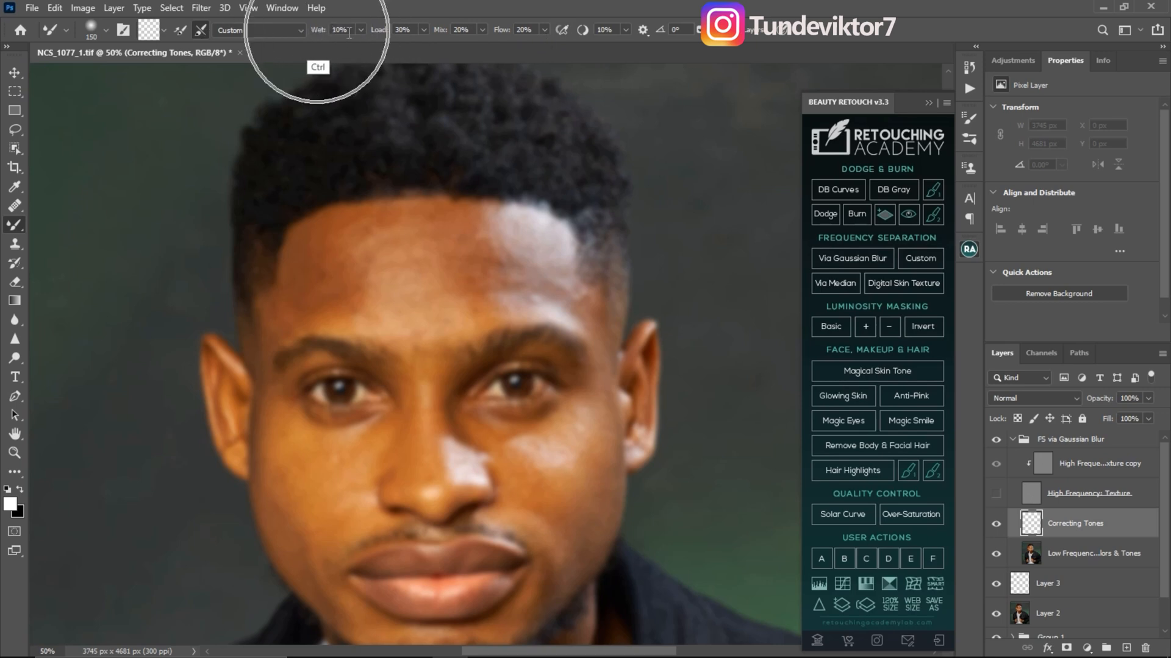
key("ctrl")
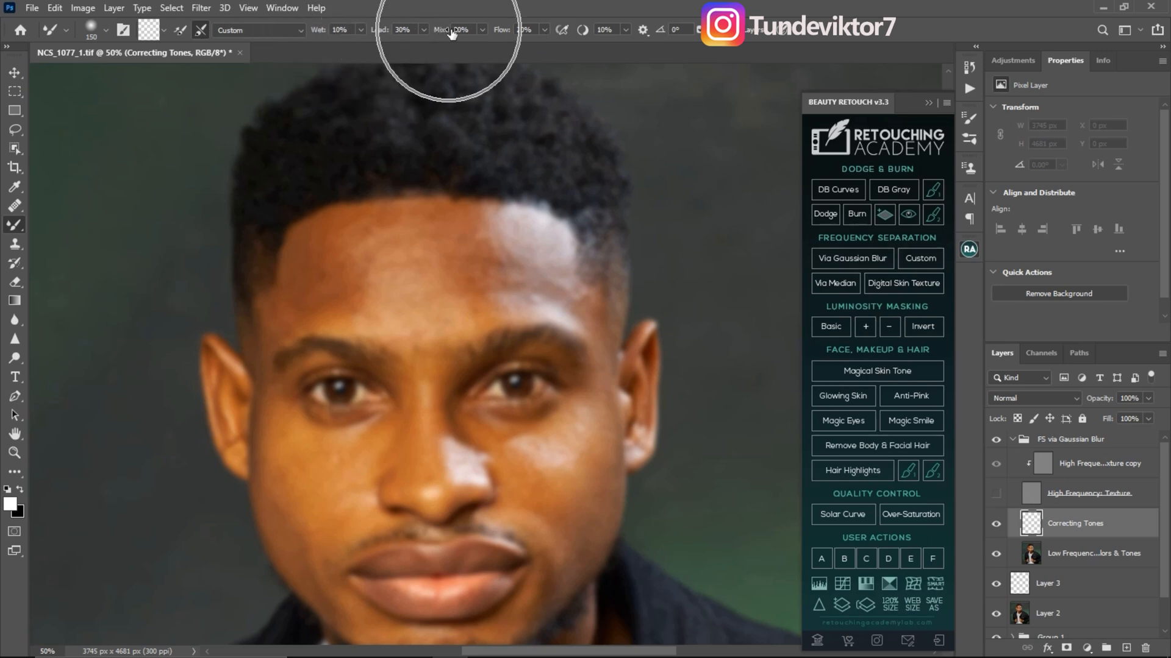
key("ctrl")
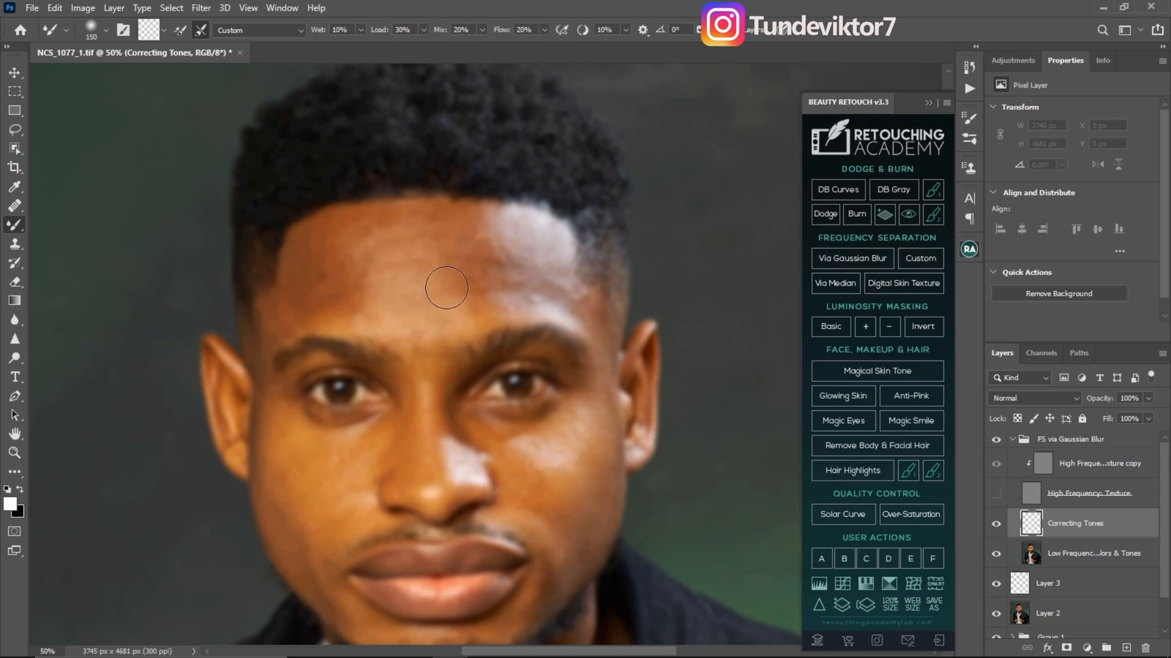
left_click(105, 30)
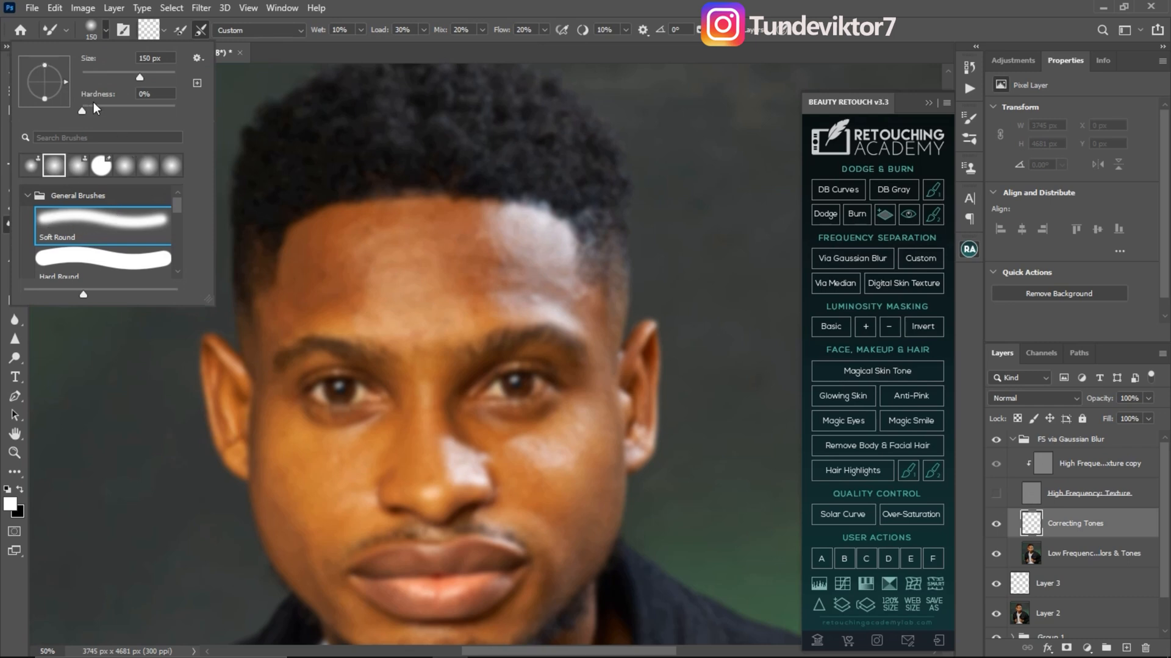
Step: Blend the bright highlight on the right forehead into the surrounding skin with the Mixer Brush, resizing the brush to fit each area
left_click(533, 264)
key("bracketleft")
key("bracketleft")
key("bracketleft")
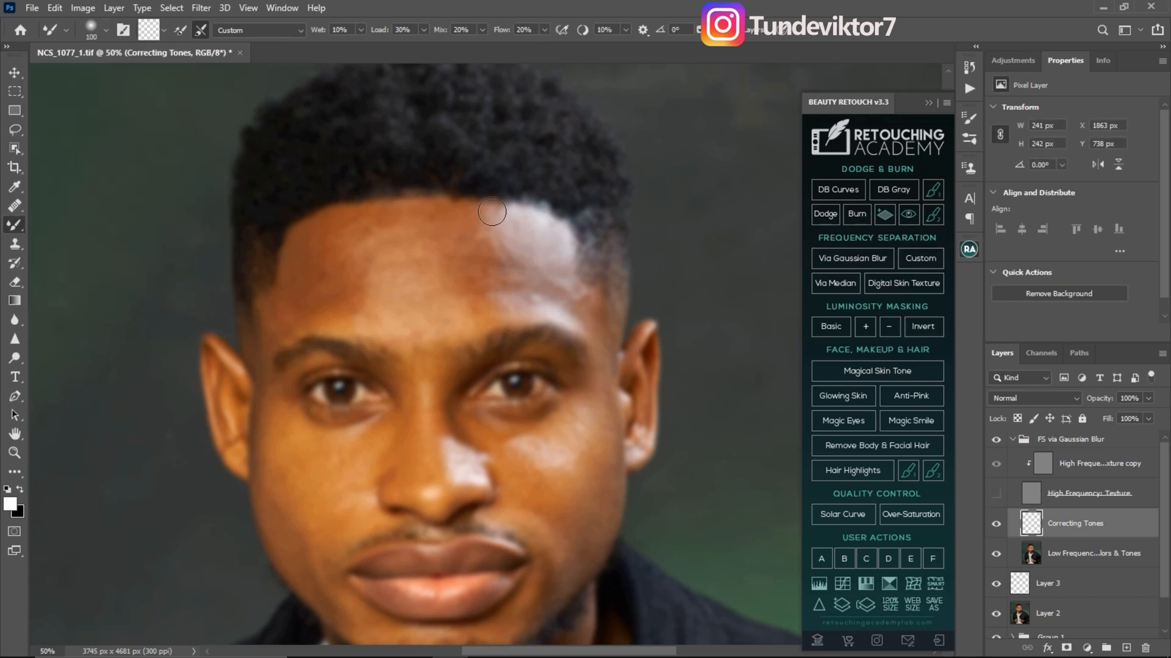
key("bracketright")
key("bracketright")
mouse_move(525, 229)
left_mouse_down()
mouse_move(548, 262)
mouse_move(541, 233)
left_mouse_up()
key("bracketleft")
key("bracketleft")
key("bracketright")
key("bracketright")
mouse_move(548, 286)
left_mouse_down()
mouse_move(525, 273)
mouse_move(564, 297)
mouse_move(534, 306)
mouse_move(570, 332)
mouse_move(530, 306)
left_mouse_up()
key("bracketleft")
key("bracketleft")
key("bracketleft")
key("bracketleft")
key("bracketright")
key("bracketright")
key("bracketright")
key("bracketright")
key("bracketright")
key("bracketleft")
mouse_move(502, 267)
left_mouse_down()
mouse_move(489, 229)
mouse_move(464, 260)
mouse_move(465, 246)
mouse_move(495, 258)
mouse_move(474, 242)
mouse_move(487, 224)
mouse_move(474, 223)
mouse_move(465, 253)
mouse_move(489, 278)
mouse_move(461, 274)
mouse_move(462, 306)
left_mouse_up()
Step: Smooth the tone transitions across the middle and left forehead down to the left temple with the Mixer Brush
key("bracketleft")
key("bracketright")
key("bracketright")
key("bracketright")
key("bracketright")
key("bracketleft")
key("bracketleft")
left_click_drag(408, 248, 339, 230)
key("bracketleft")
key("bracketleft")
key("bracketleft")
key("bracketleft")
mouse_move(353, 309)
left_mouse_down()
mouse_move(287, 320)
mouse_move(400, 244)
mouse_move(266, 322)
left_mouse_up()
Step: Blend the uneven tones down the left cheek with the Mixer Brush, adjusting the brush size for the area
key("bracketright")
key("bracketright")
key("bracketright")
key("bracketright")
key("bracketright")
key("bracketright")
key("bracketleft")
key("bracketleft")
key("bracketleft")
key("bracketleft")
key("bracketleft")
key("bracketleft")
key("bracketleft")
key("bracketright")
key("bracketright")
key("bracketright")
key("bracketright")
key("bracketright")
left_click_drag(324, 433, 327, 512)
key("bracketleft")
key("bracketleft")
key("bracketleft")
key("bracketleft")
key("bracketleft")
key("bracketleft")
key("bracketleft")
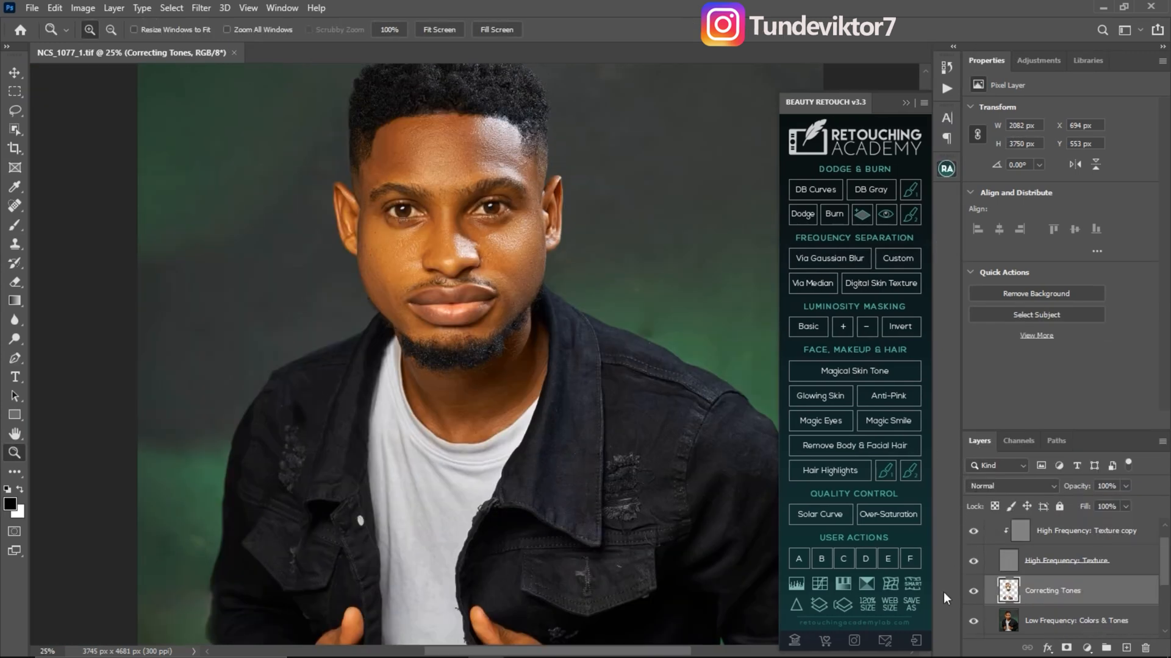
Step: Compare the face with the Correcting Tones layer off and on, both at full view and up close
left_click(973, 591)
left_click(973, 591)
left_click(462, 214)
left_click(973, 593)
left_click(973, 594)
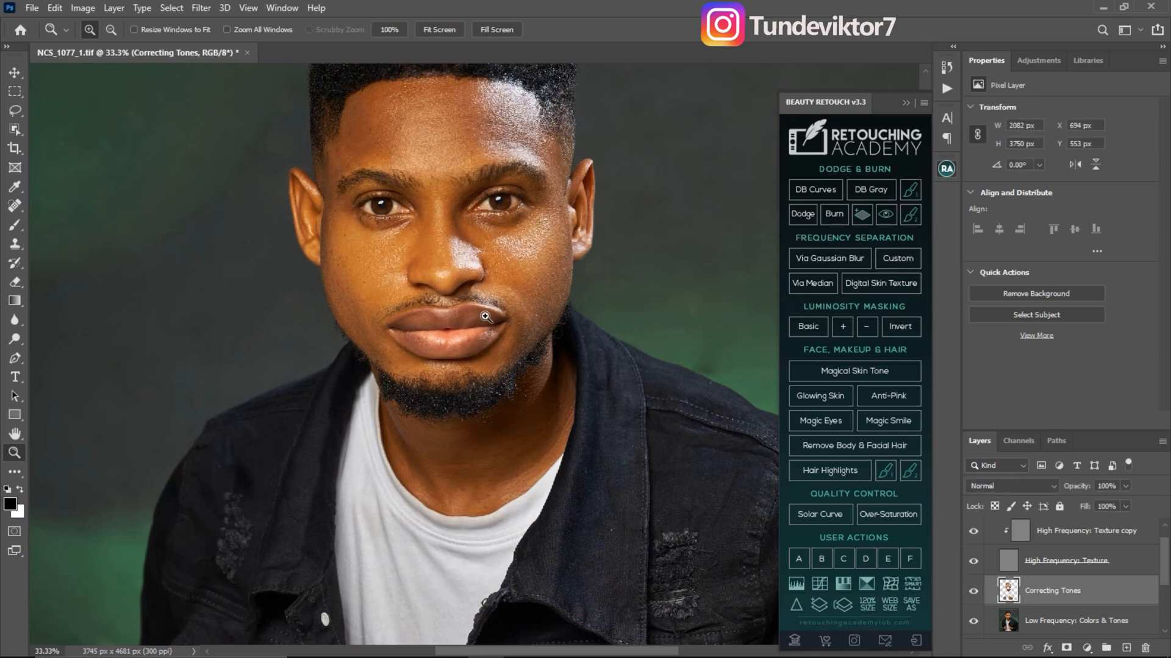
left_click(365, 315, "alt")
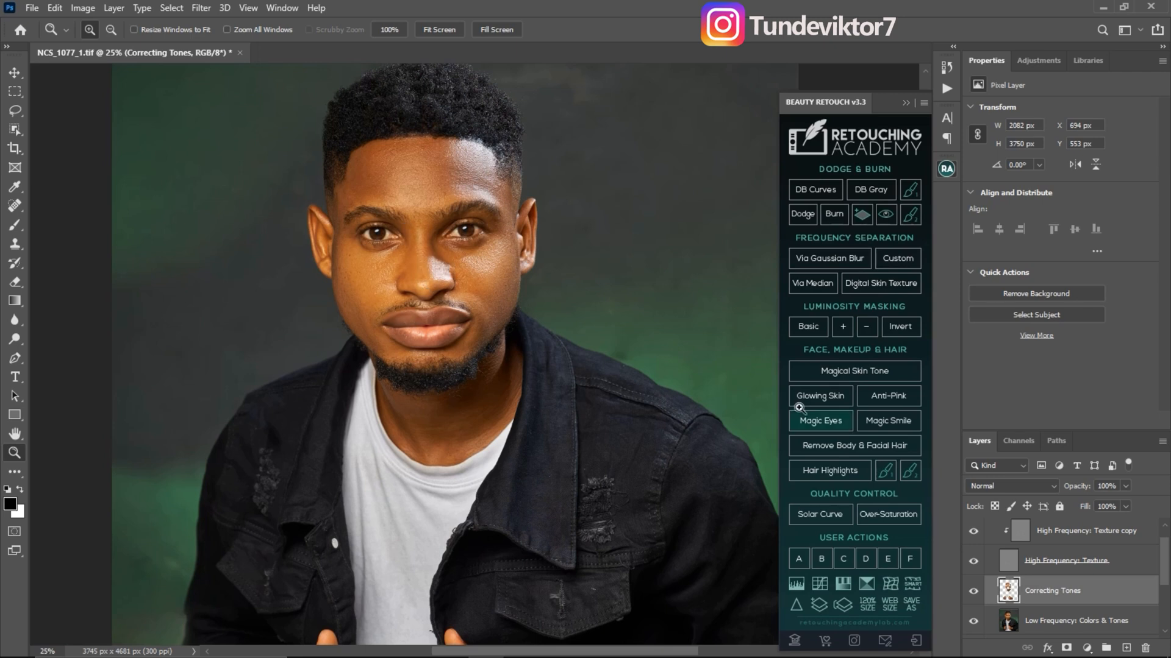
Step: Merge the Correcting Tones layer with the Low Frequency: Colors & Tones layer
scroll(1163, 573, "down", 2)
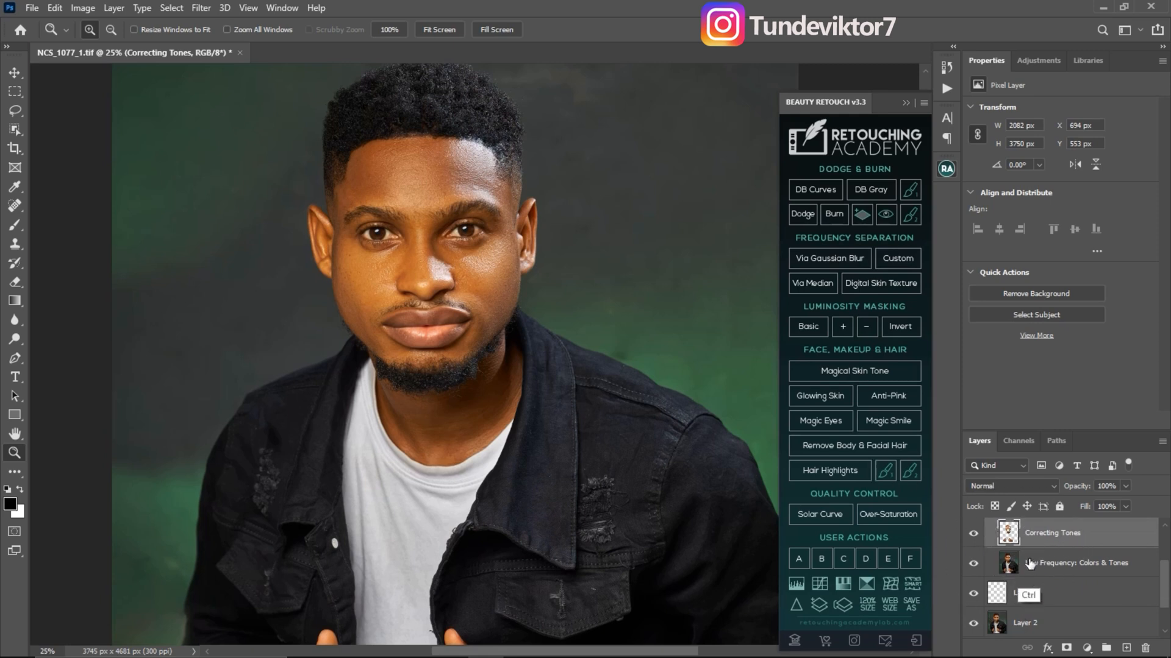
left_click(1034, 564, "ctrl")
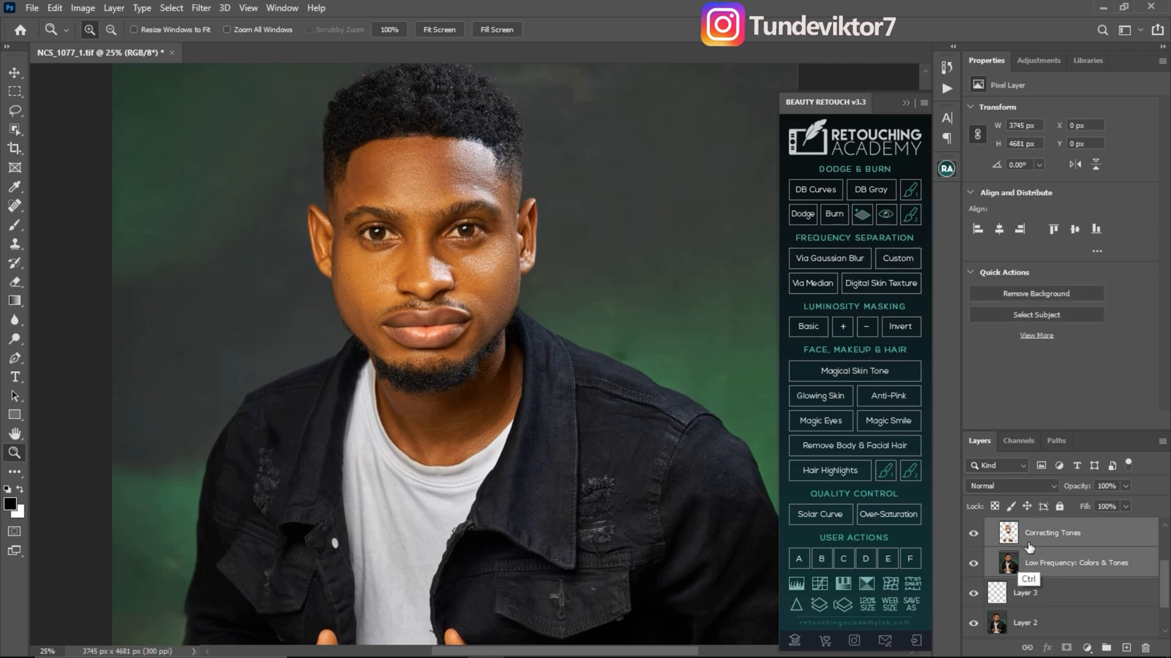
key("ctrl+e")
Step: Apply Imagenomic Portraiture with the Enhance: Glamour preset to a new layer, extending the skin tones mask with a forehead sample
left_click(201, 8)
mouse_move(302, 358)
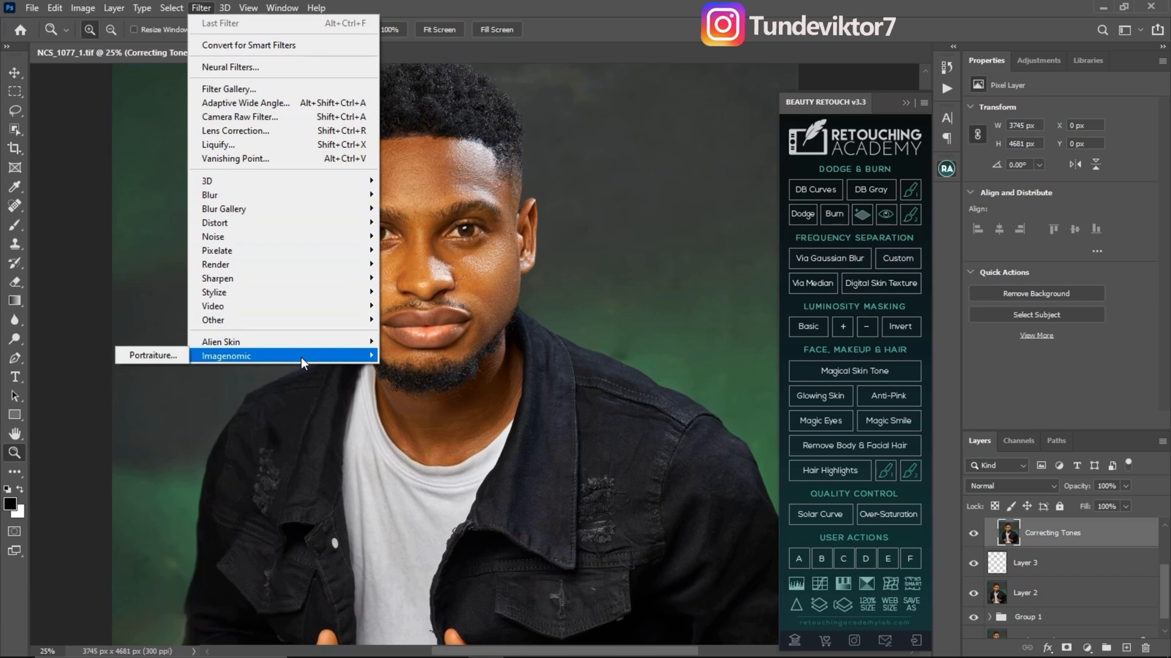
left_click(167, 354)
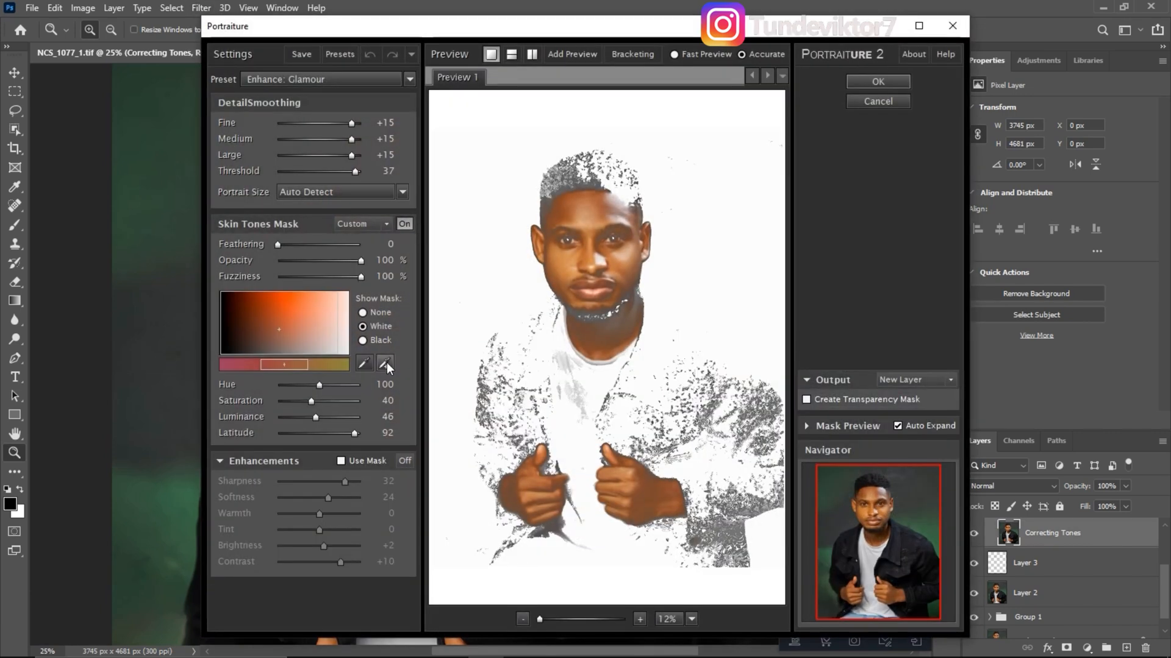
left_click(385, 363)
left_click(605, 205)
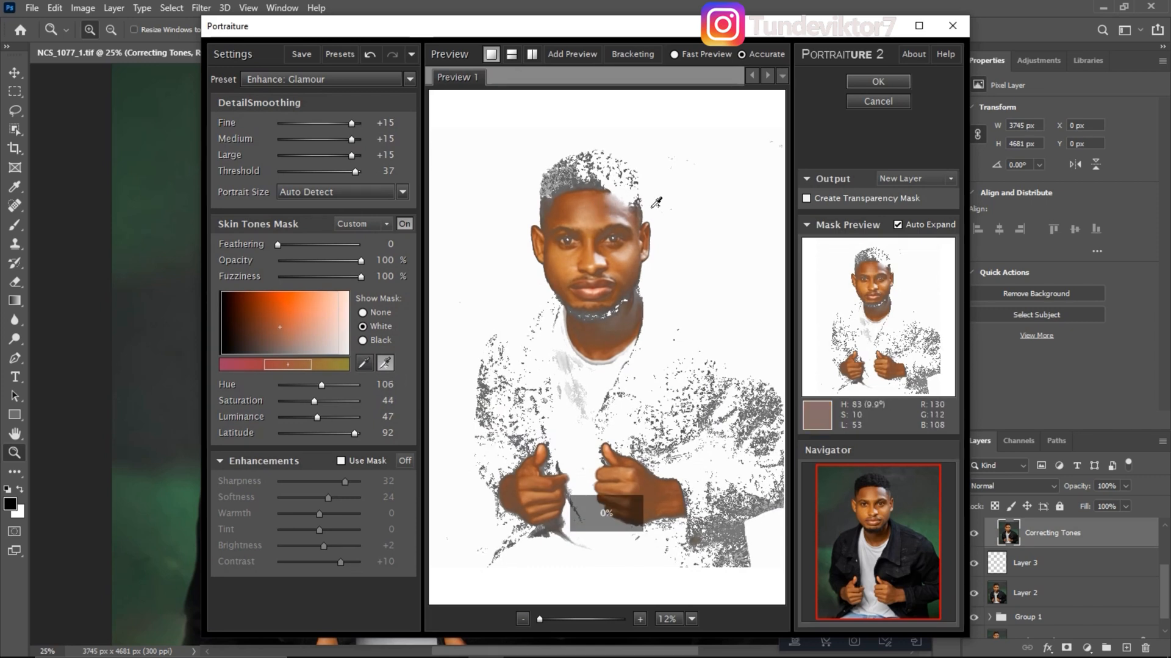
left_click(873, 83)
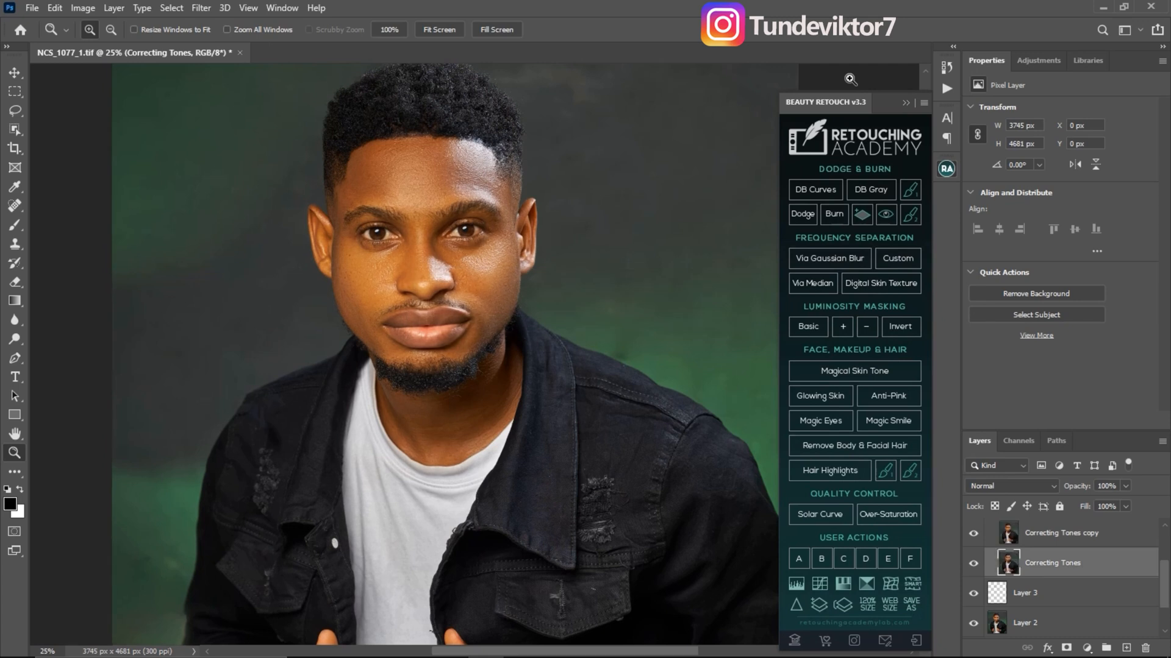
Step: Compare the skin smoothing with the Correcting Tones copy layer off and on, at full view and up close on the face
left_click(1059, 535)
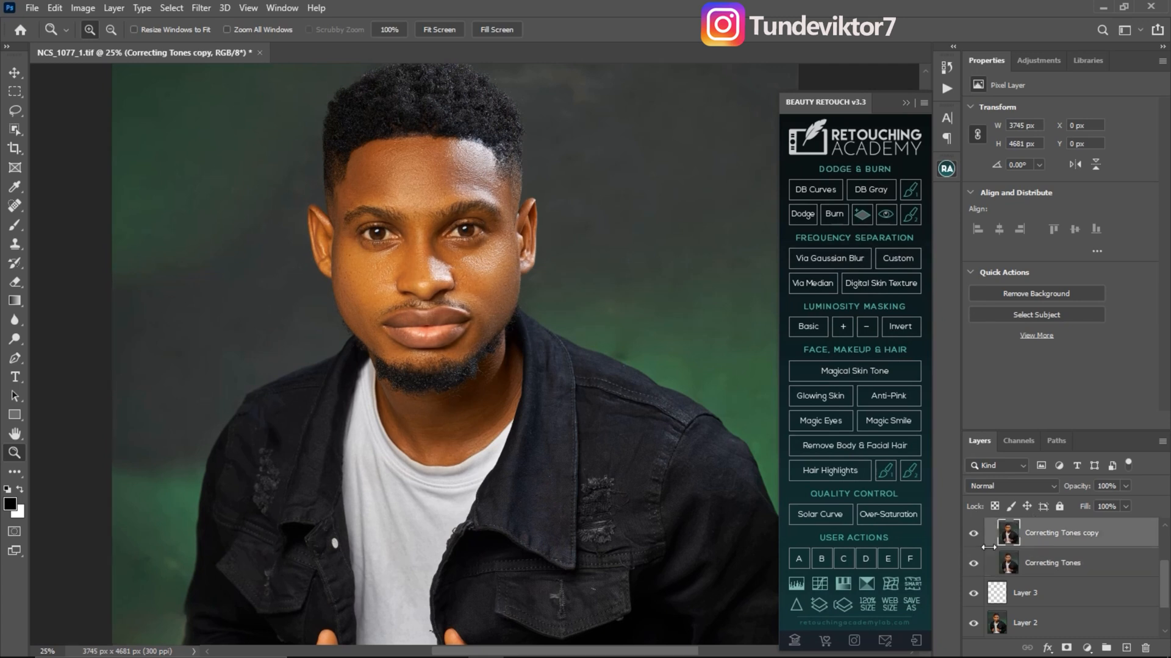
left_click(973, 534)
left_click(973, 534)
left_click(486, 225)
left_click(465, 278)
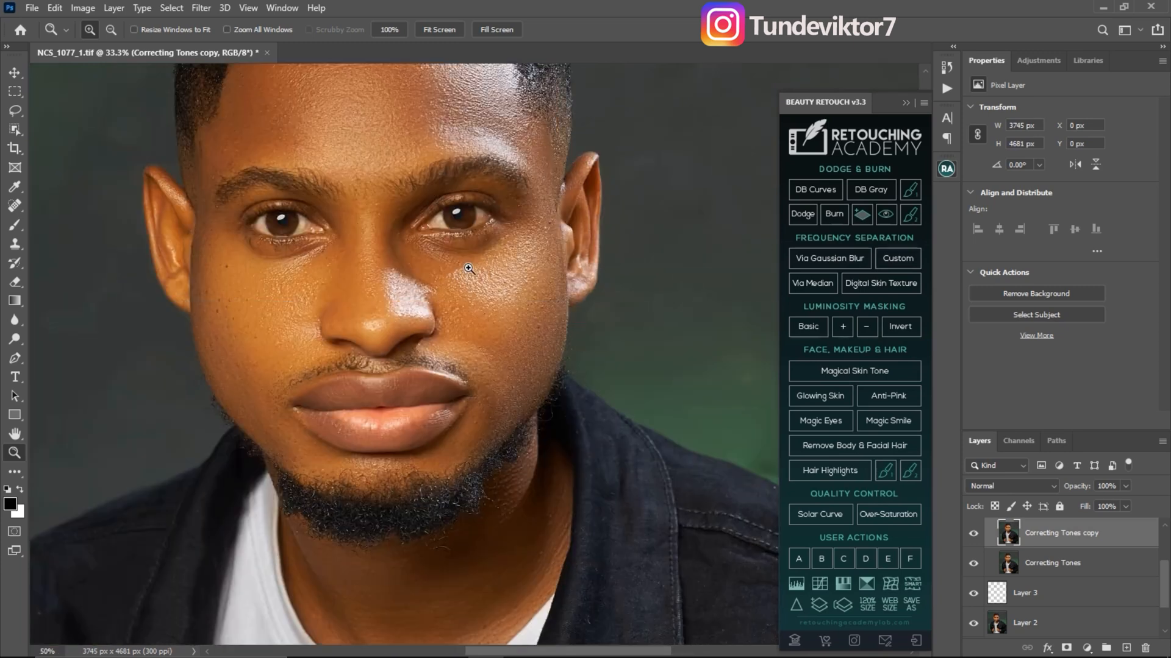
left_click(973, 534)
left_click(973, 534)
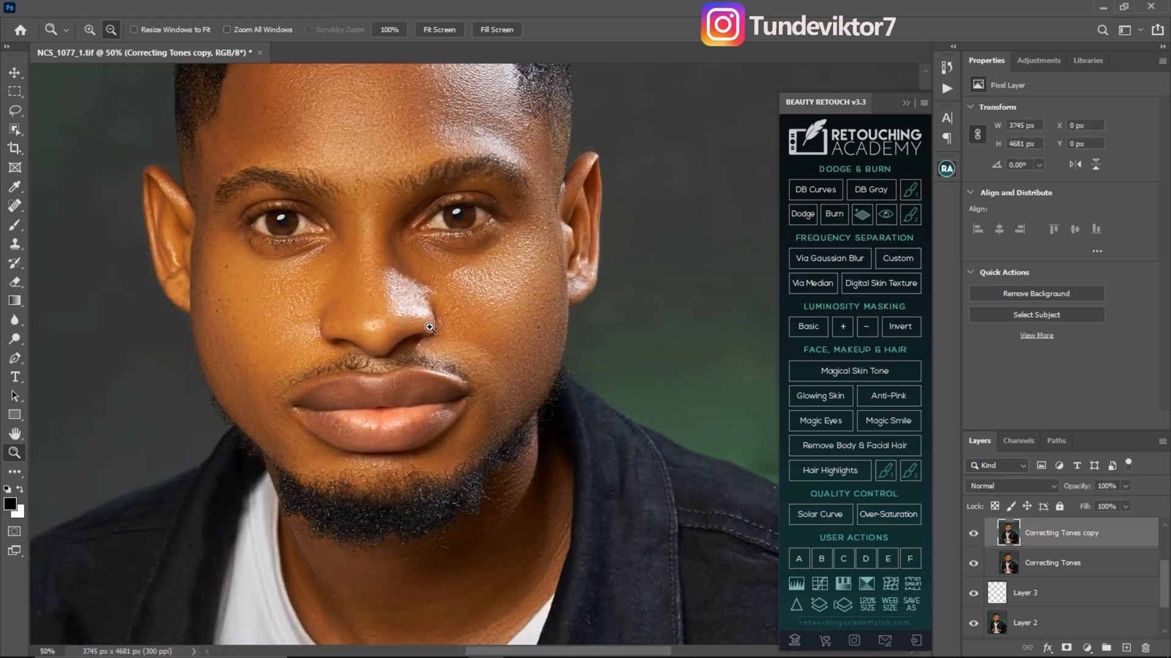
left_click(430, 328, "alt")
left_click(432, 384, "alt")
left_click_drag(442, 285, 480, 248)
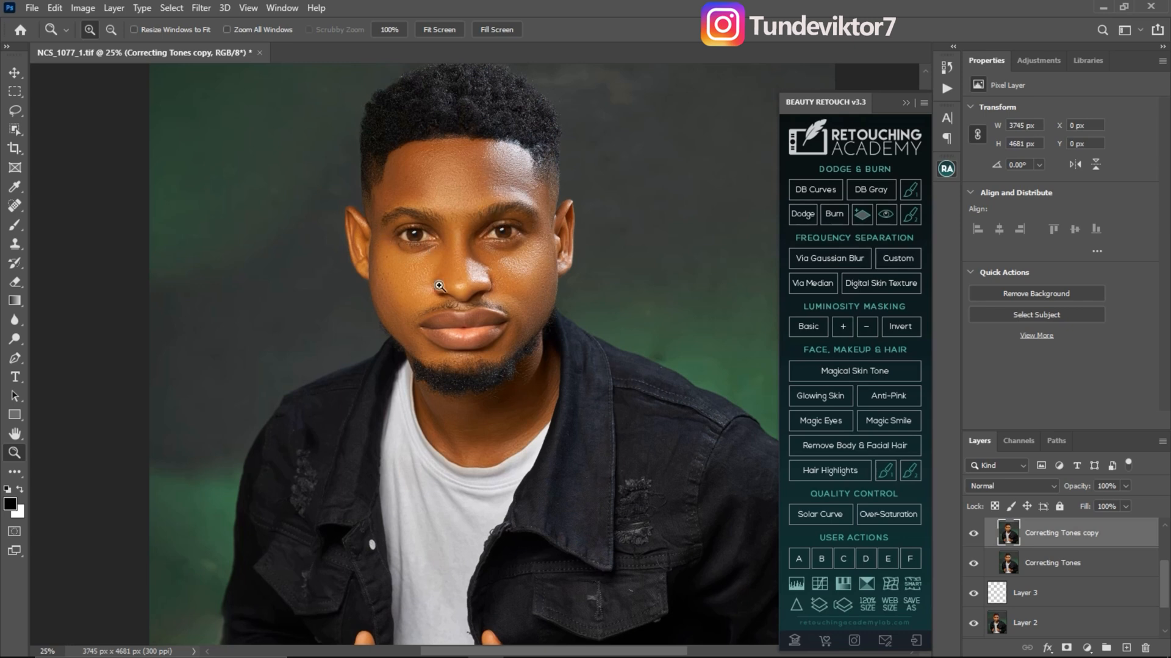
Step: Display the Actions panel with Button Mode turned off so the action sets are listed
left_click(943, 91)
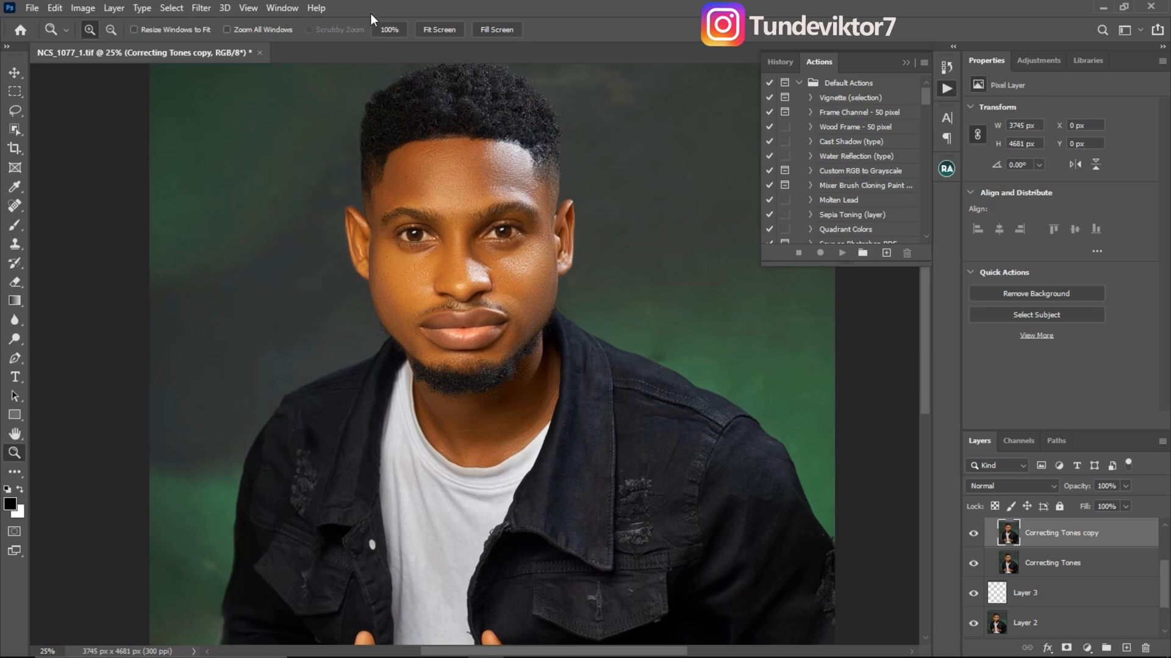
left_click(294, 9)
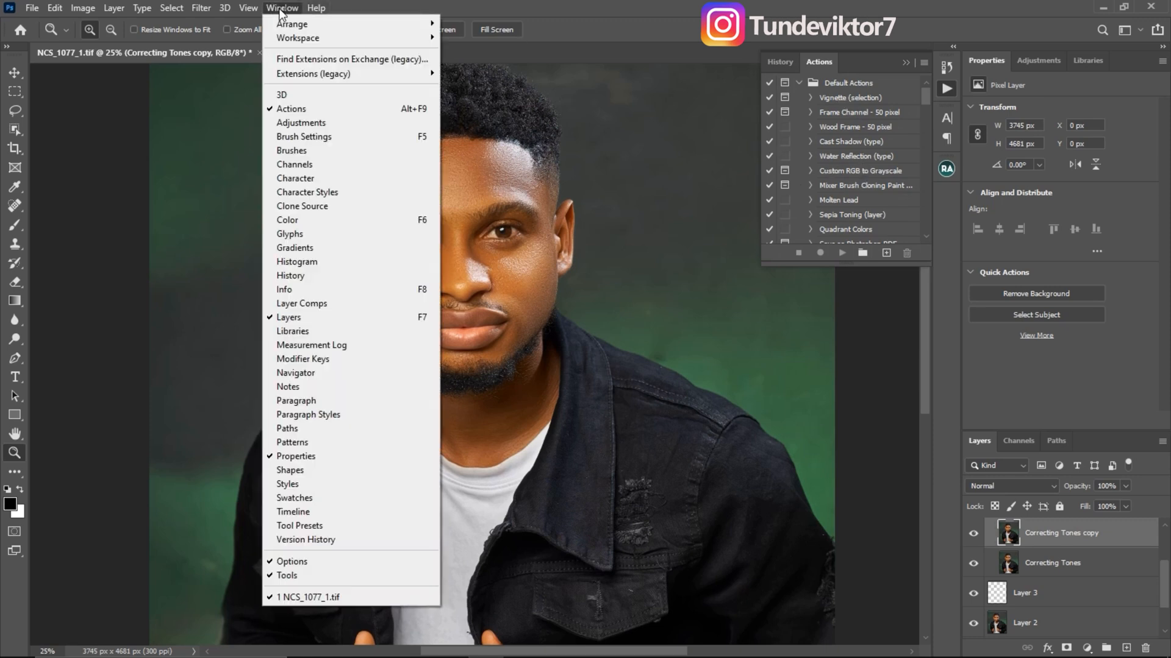
left_click(293, 110)
left_click(947, 92)
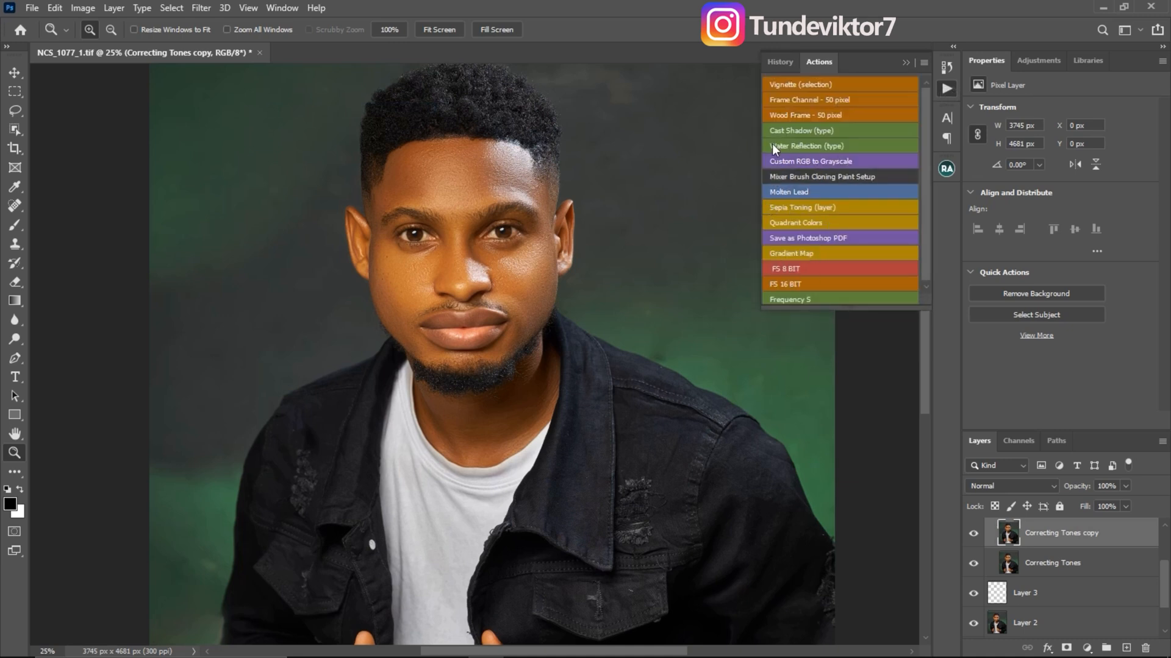
left_click(923, 64)
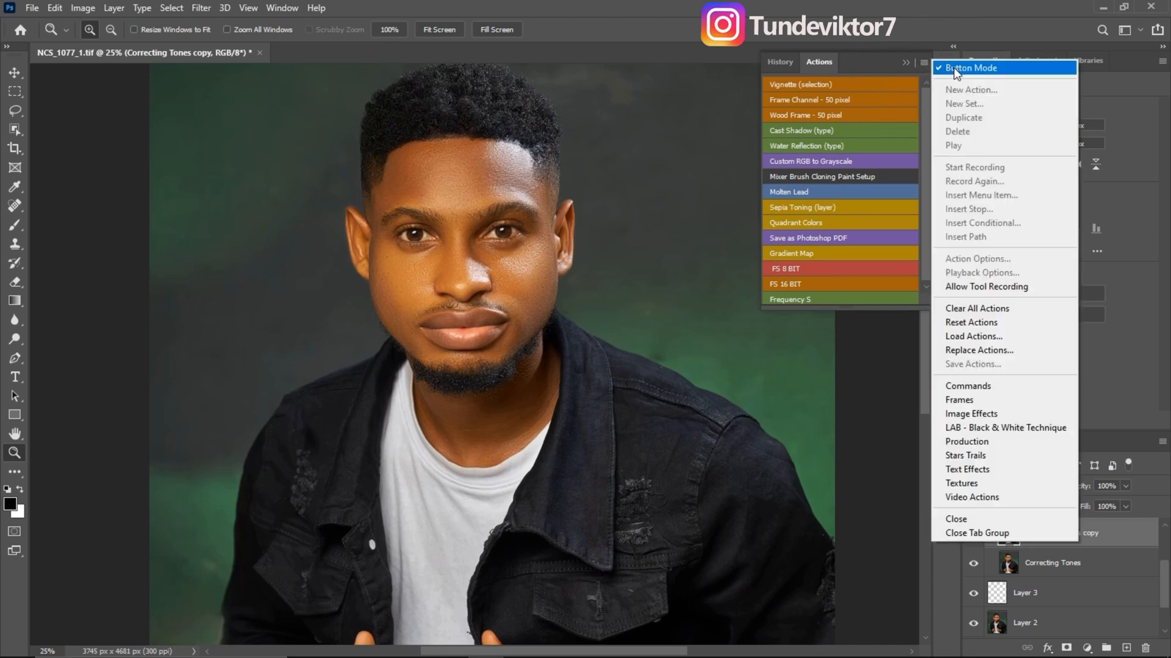
left_click(953, 67)
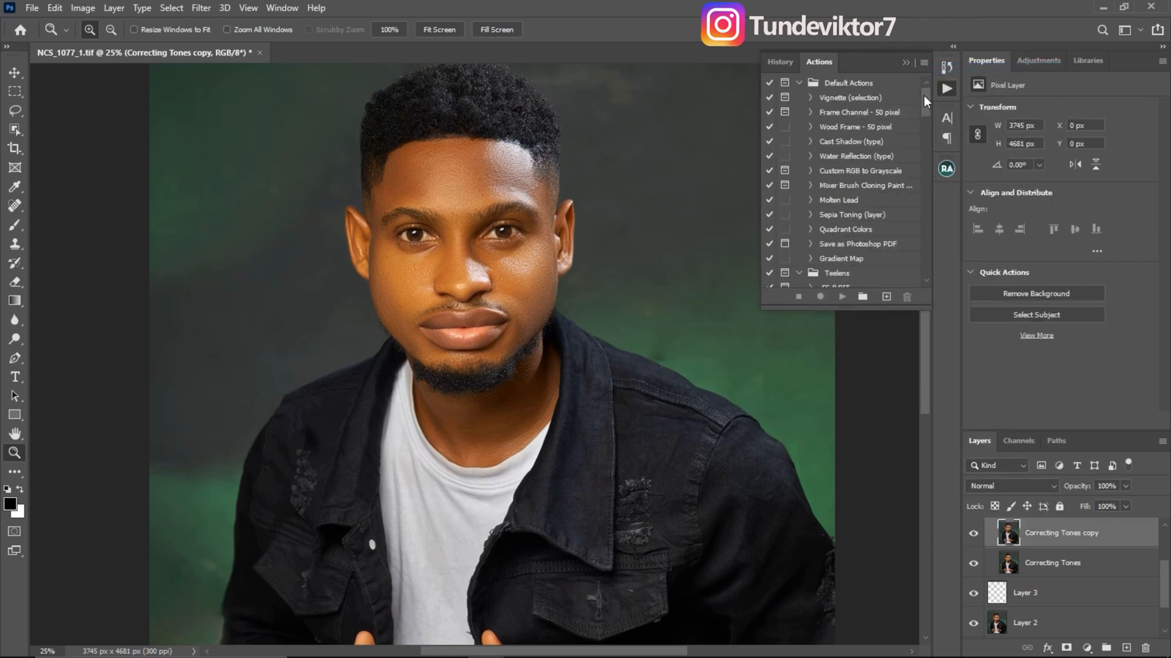
left_click(862, 297)
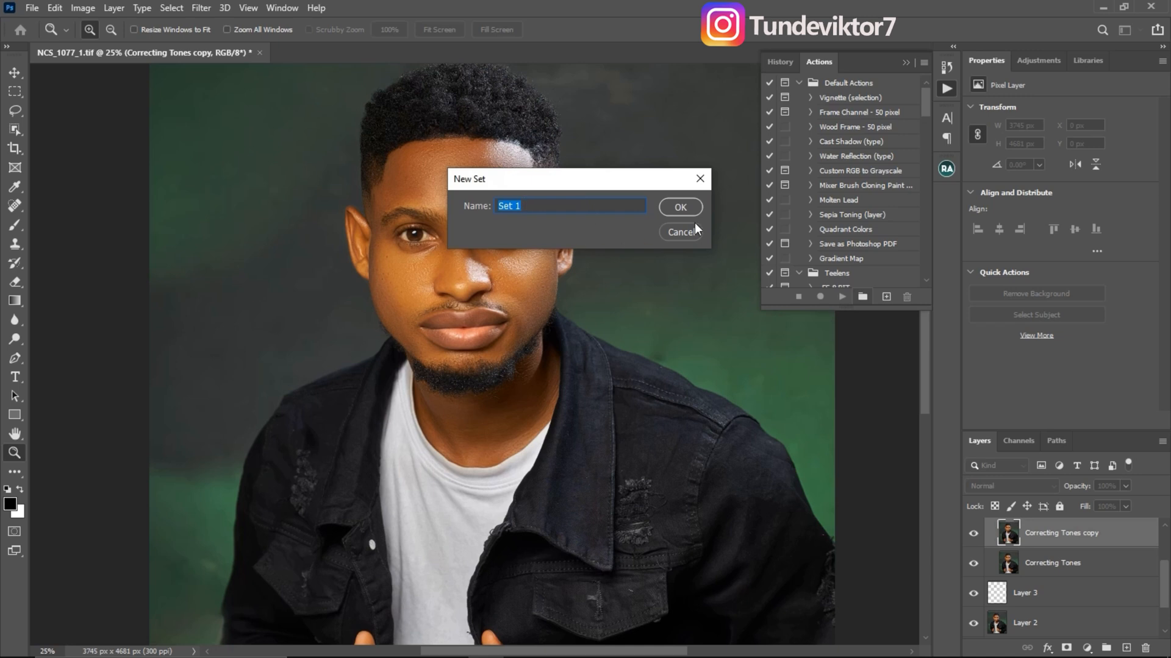
left_click(700, 179)
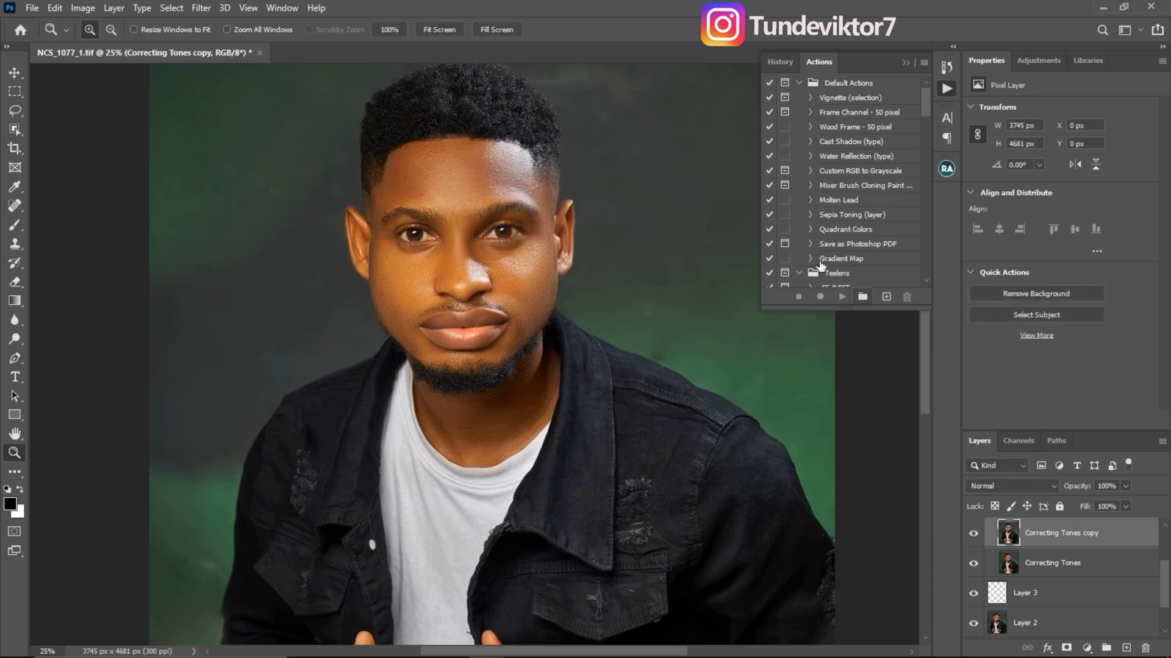
Step: Start recording a new action named "Eyes and teeth whitening" in the Teelens set, with the color Orange
left_click(839, 274)
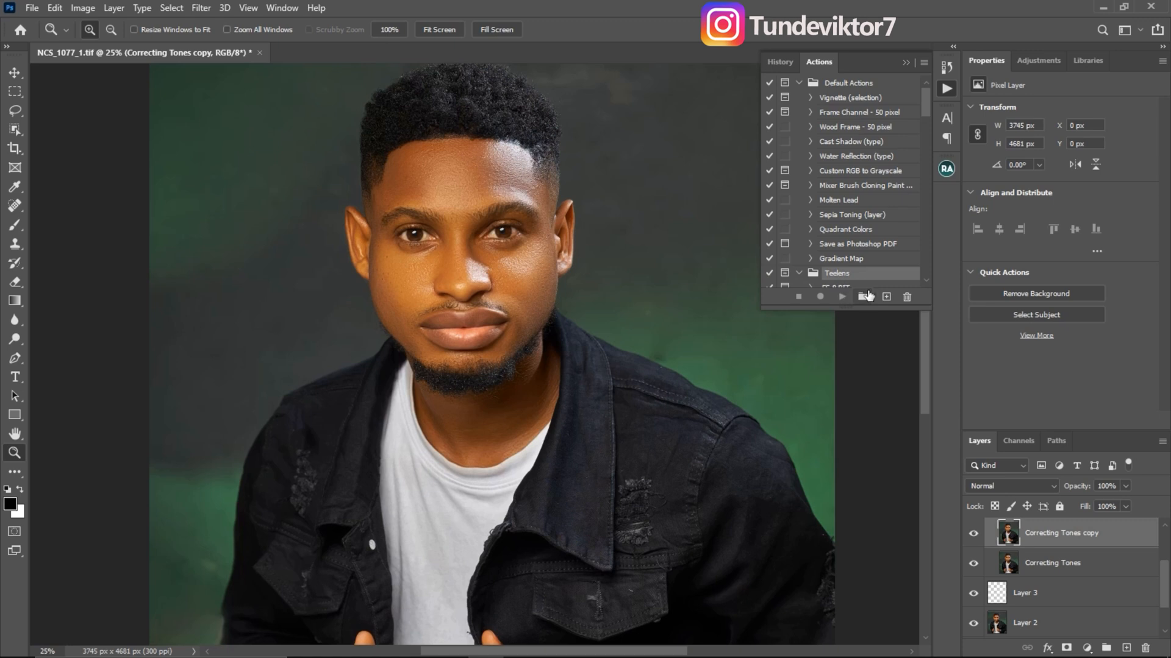
key("ctrl")
left_click(886, 297)
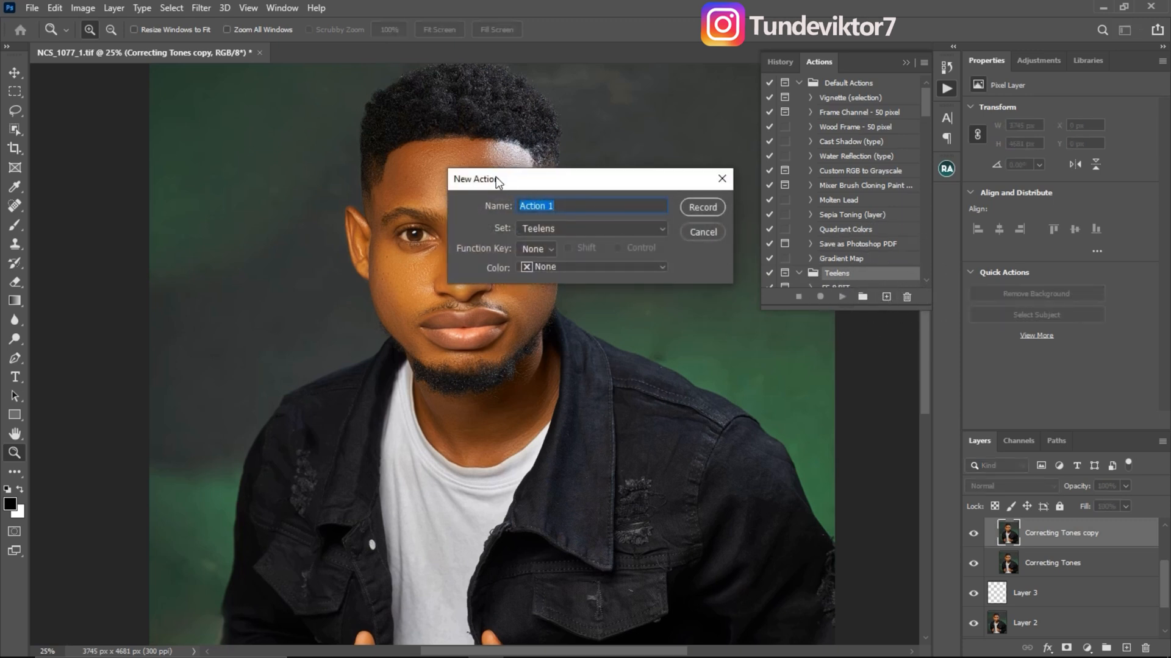
type("Eyes and teeth whitening")
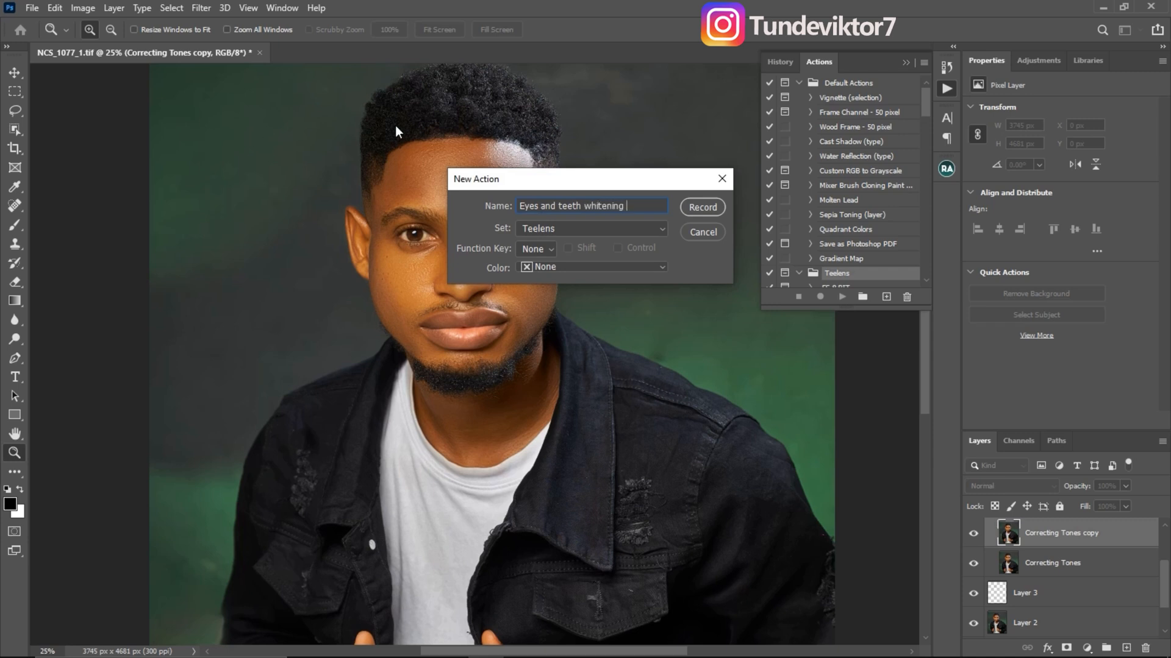
left_click(539, 265)
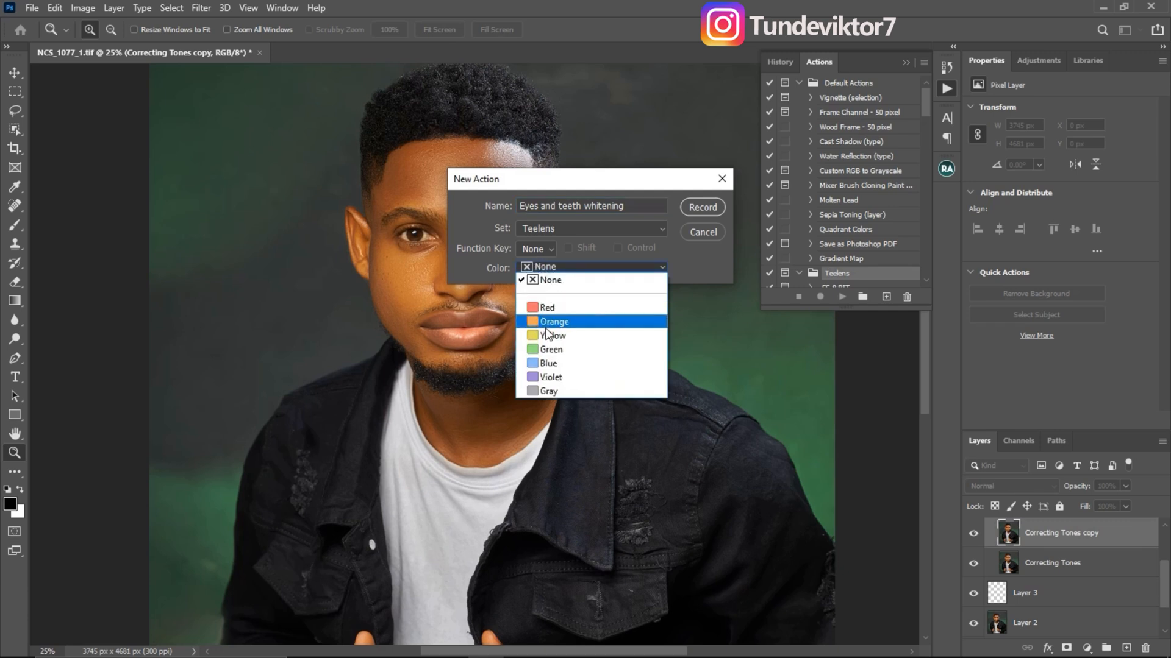
left_click(553, 323)
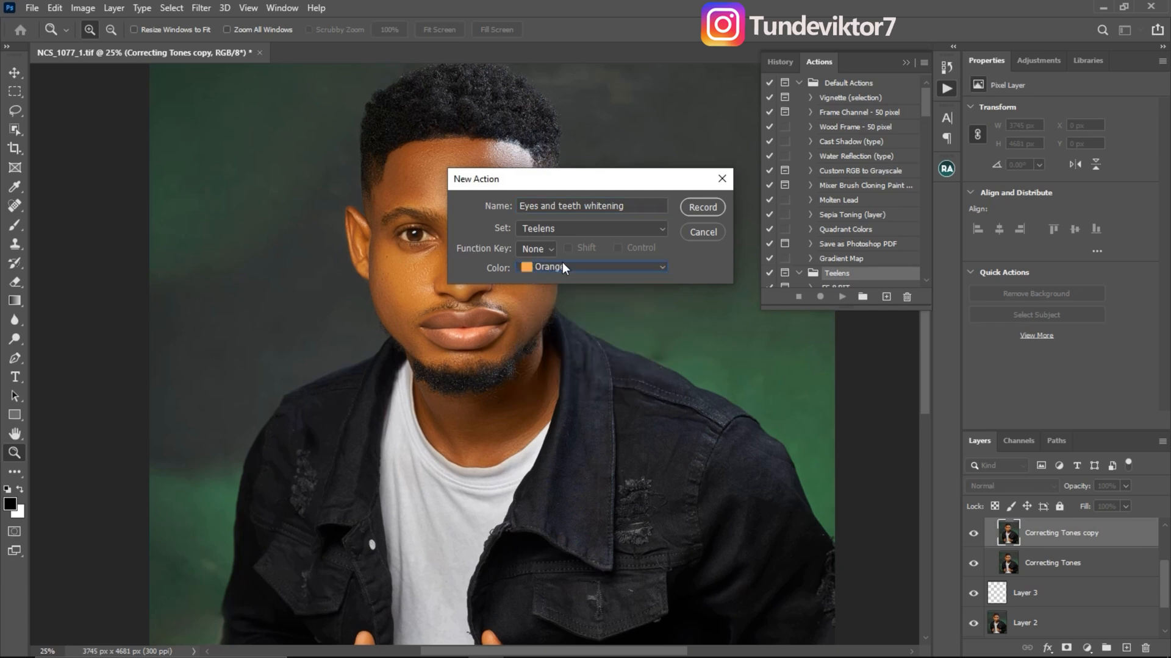
left_click(703, 207)
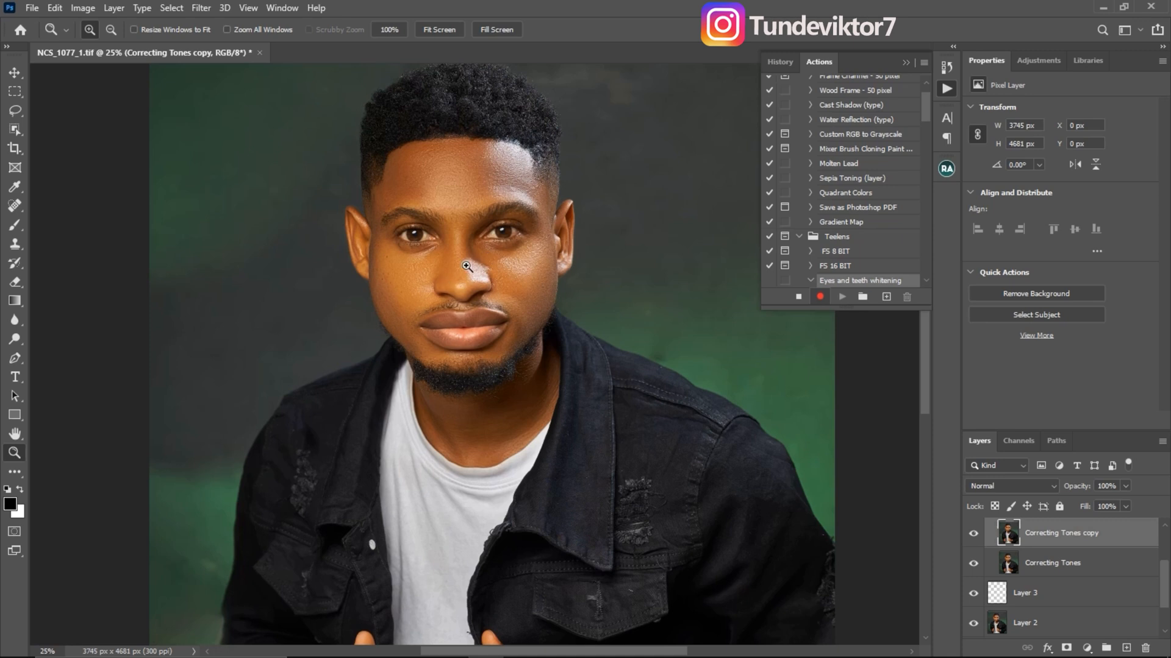
Step: Add a Vibrance adjustment layer above Correcting Tones copy with Saturation at -75 and Vibrance at -32
left_click(1038, 61)
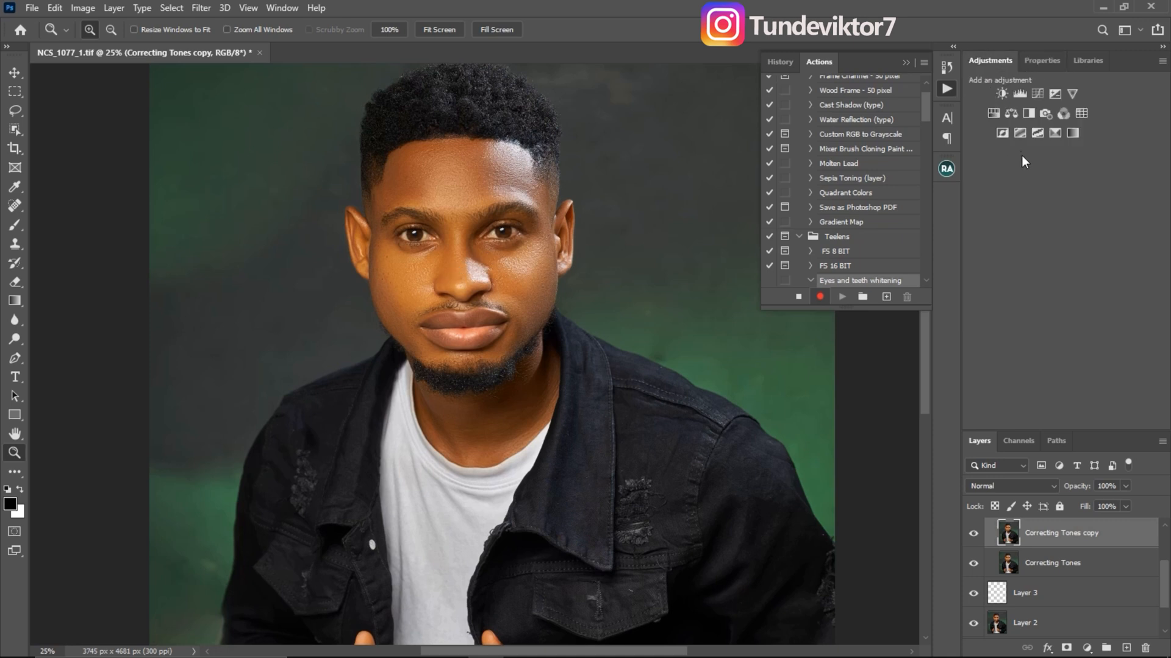
left_click(1073, 93)
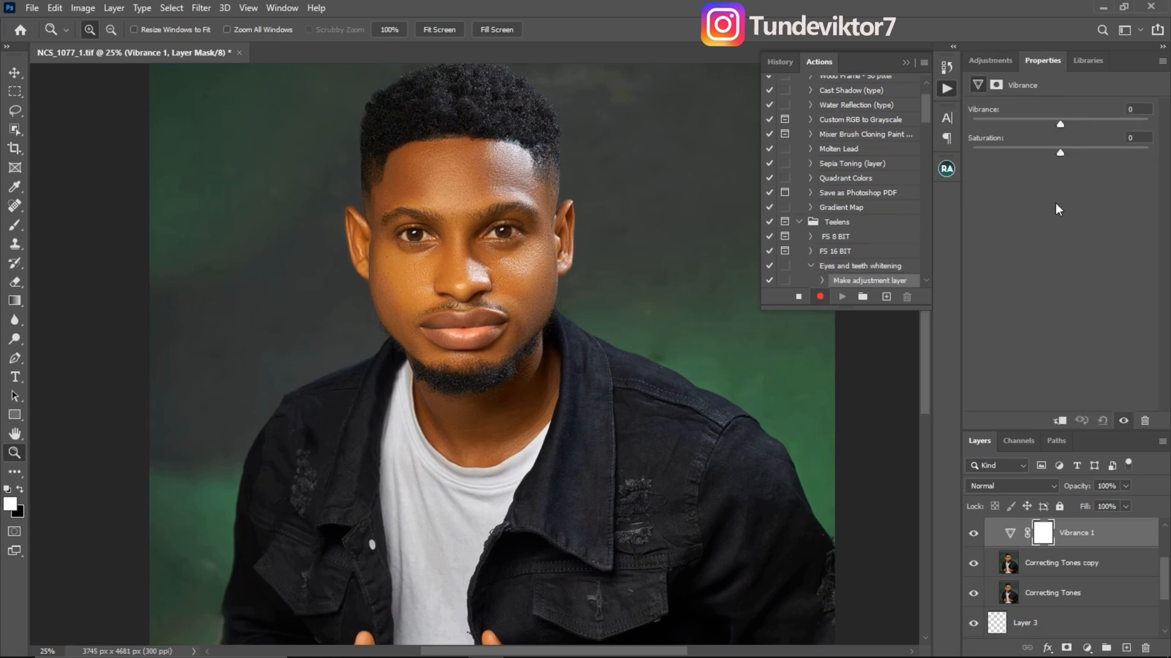
left_click_drag(1060, 153, 994, 154)
left_click_drag(1058, 122, 1034, 125)
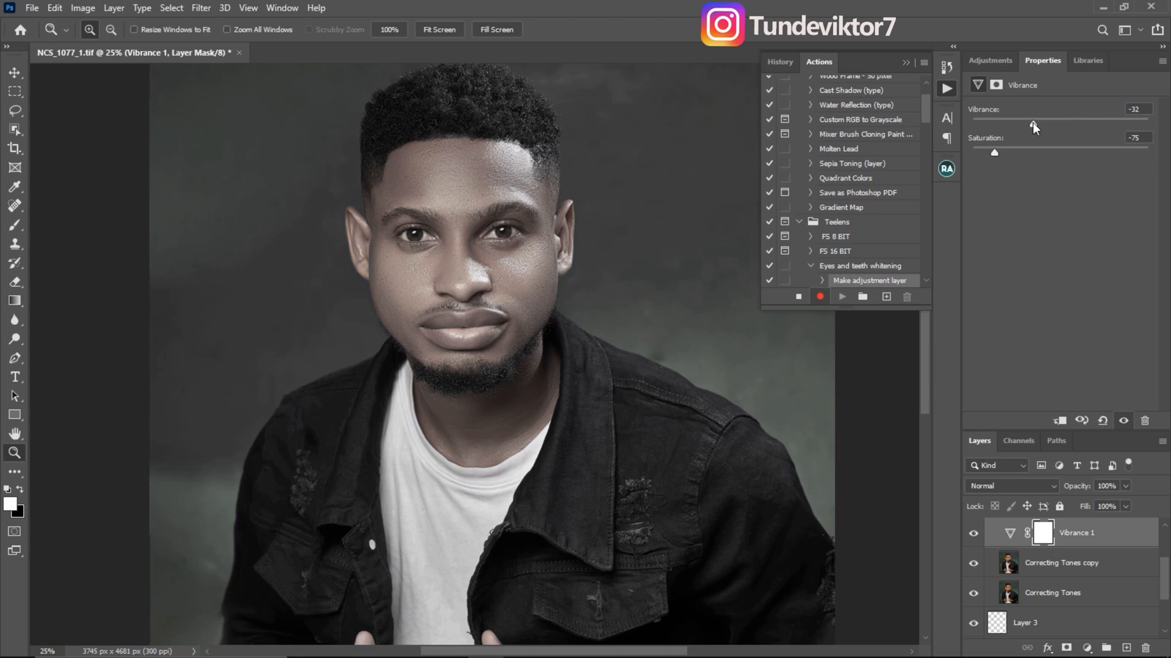
Step: Add a Curves adjustment layer and brighten the RGB midtones with a point at input 105, output 145
left_click(1007, 64)
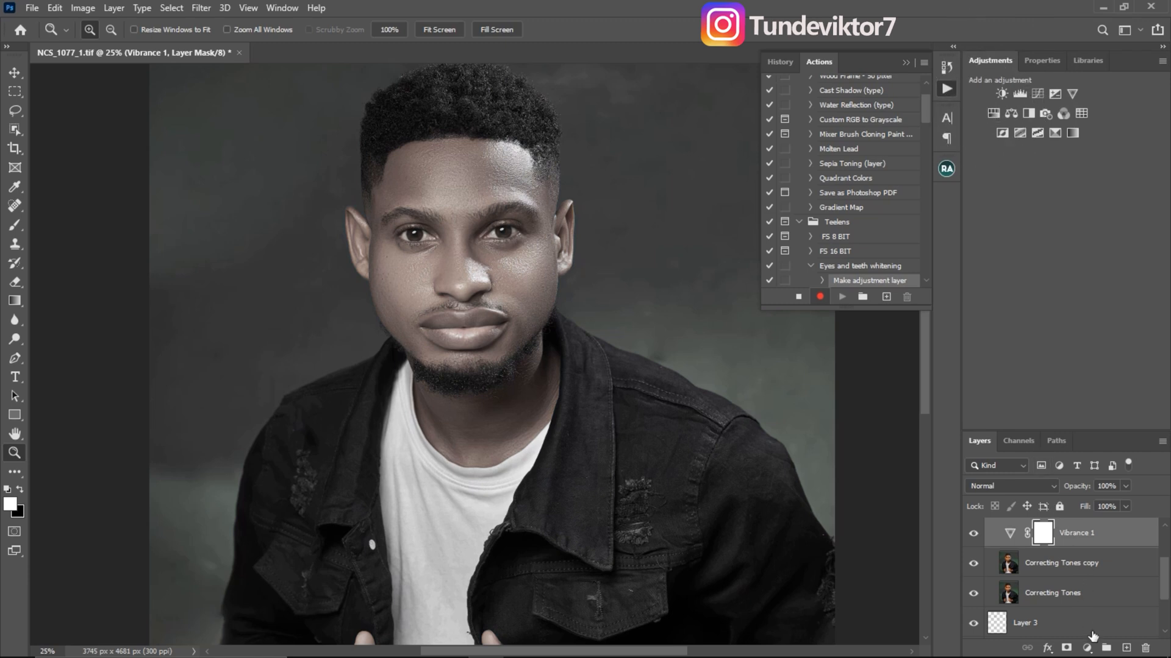
left_click(1087, 648)
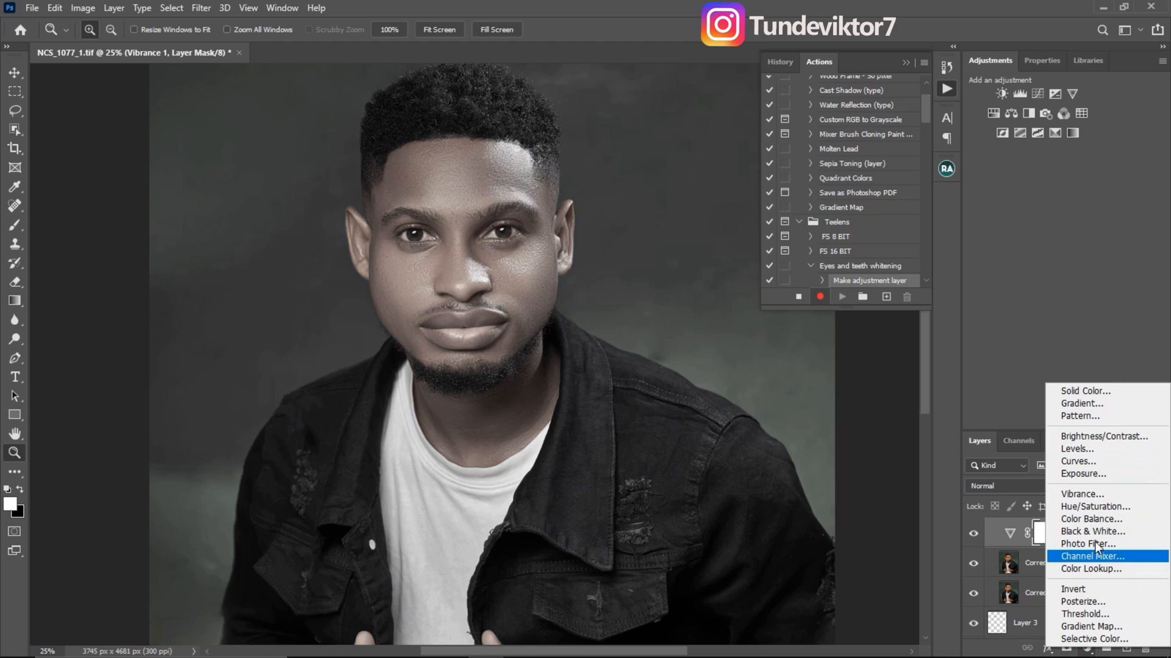
left_click(1032, 179)
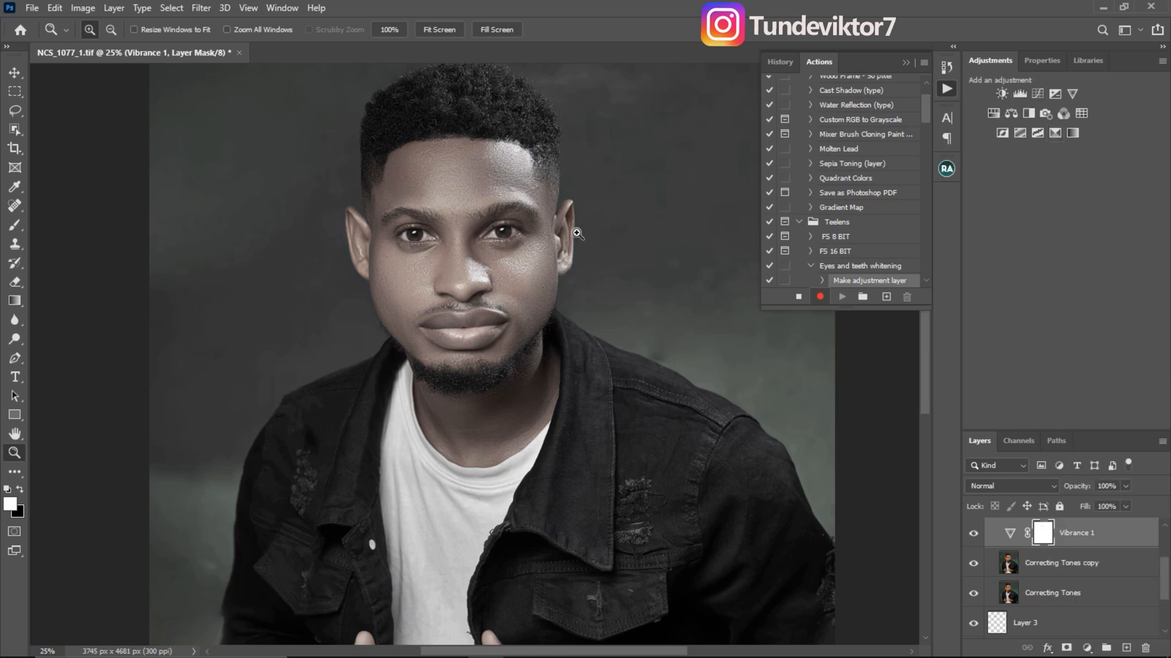
left_click(1037, 94)
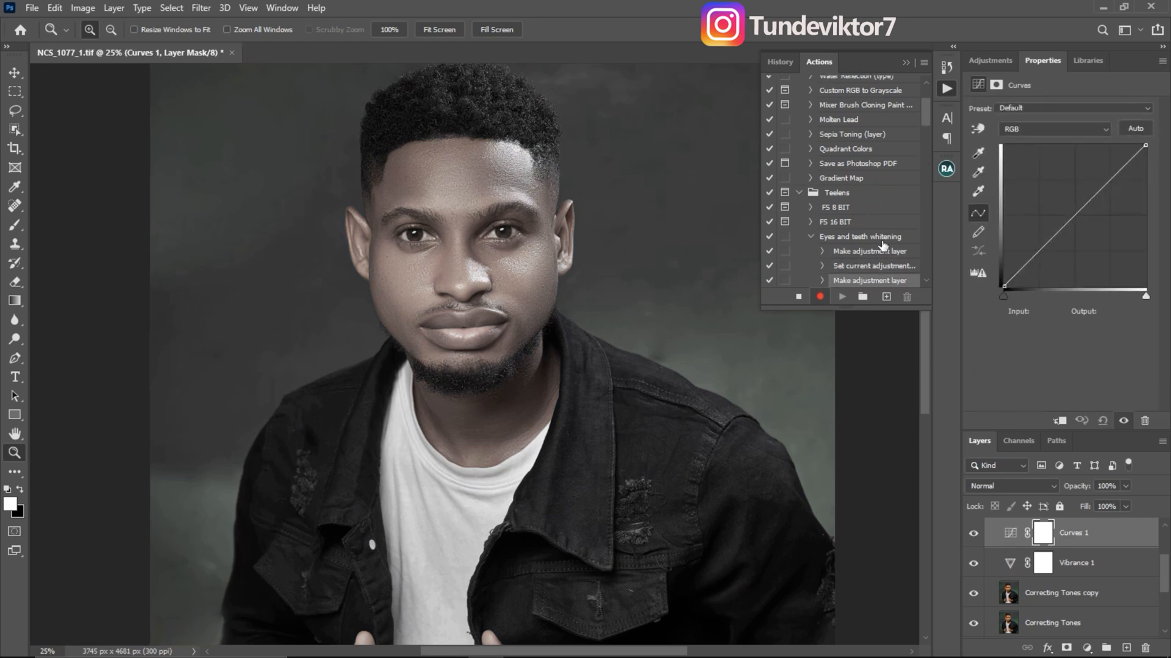
left_click_drag(1076, 215, 1059, 205)
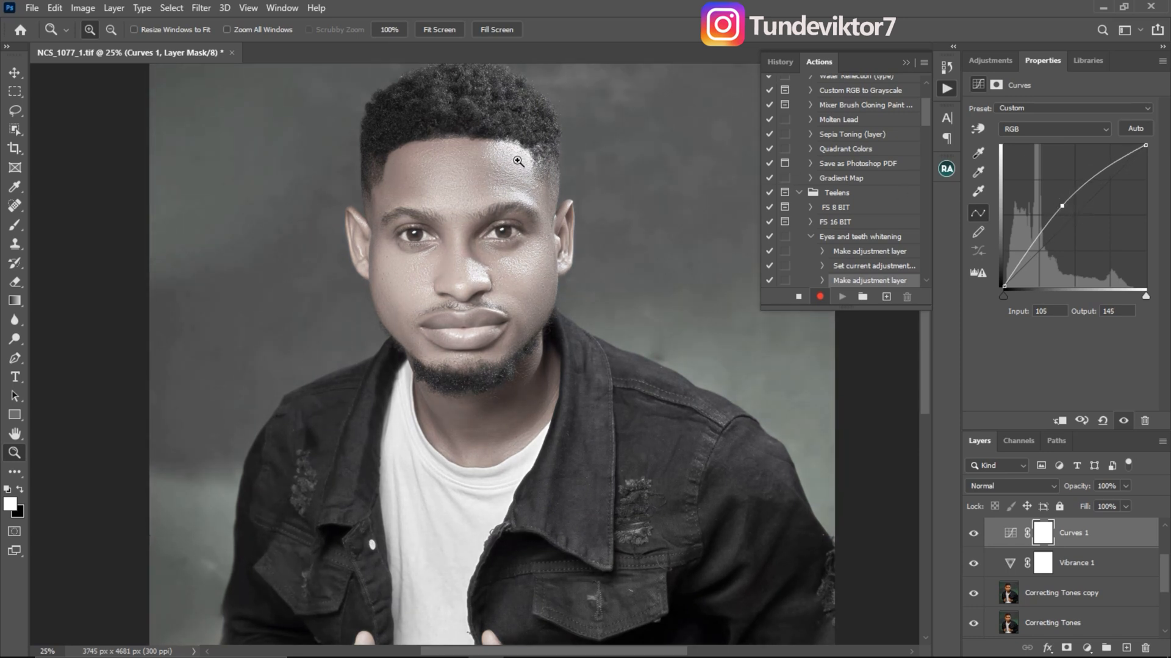
Step: Add a Photo Filter adjustment layer using Cooling Filter (80) with a density of 8%
left_click(989, 58)
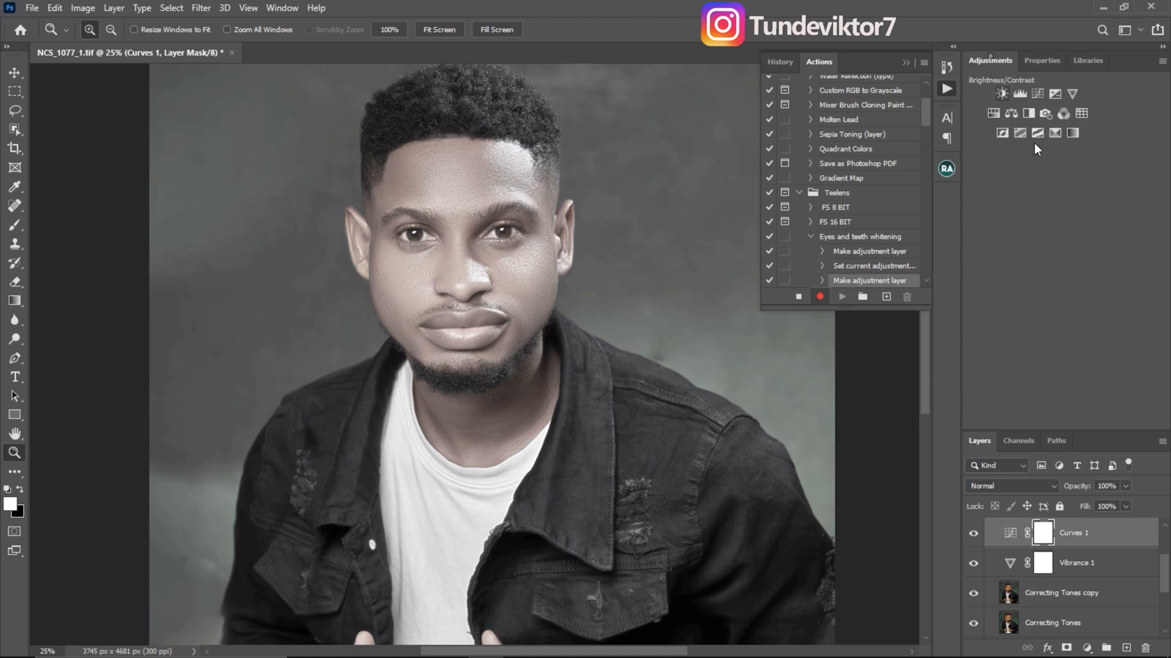
left_click(1045, 114)
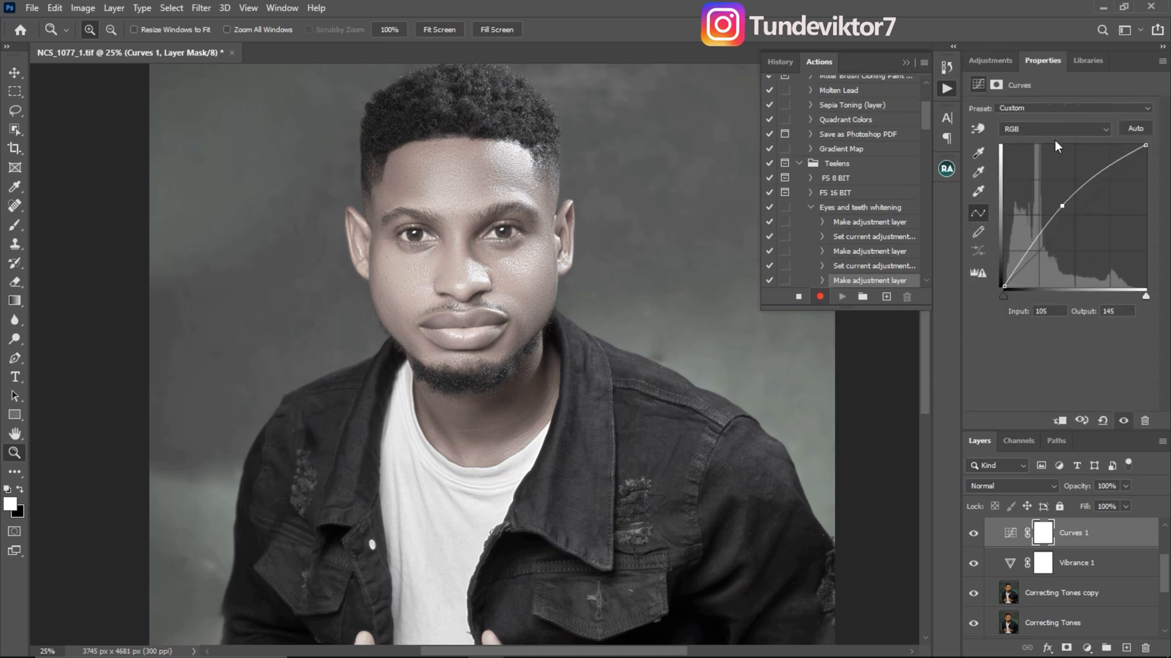
left_click(1039, 108)
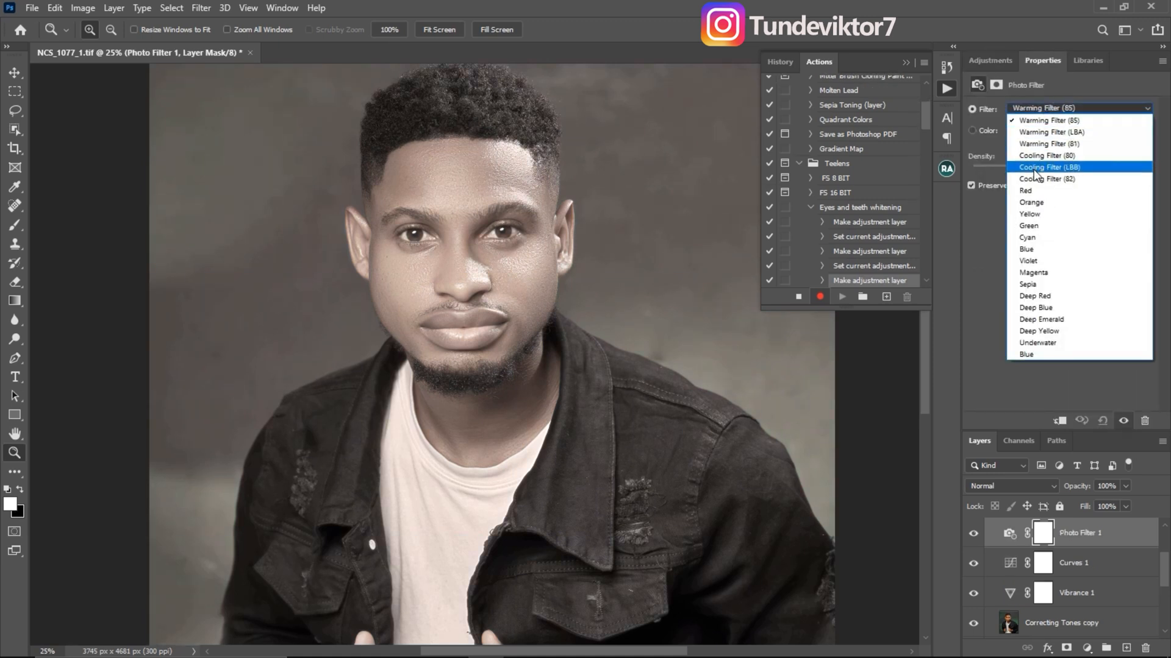
left_click(1052, 156)
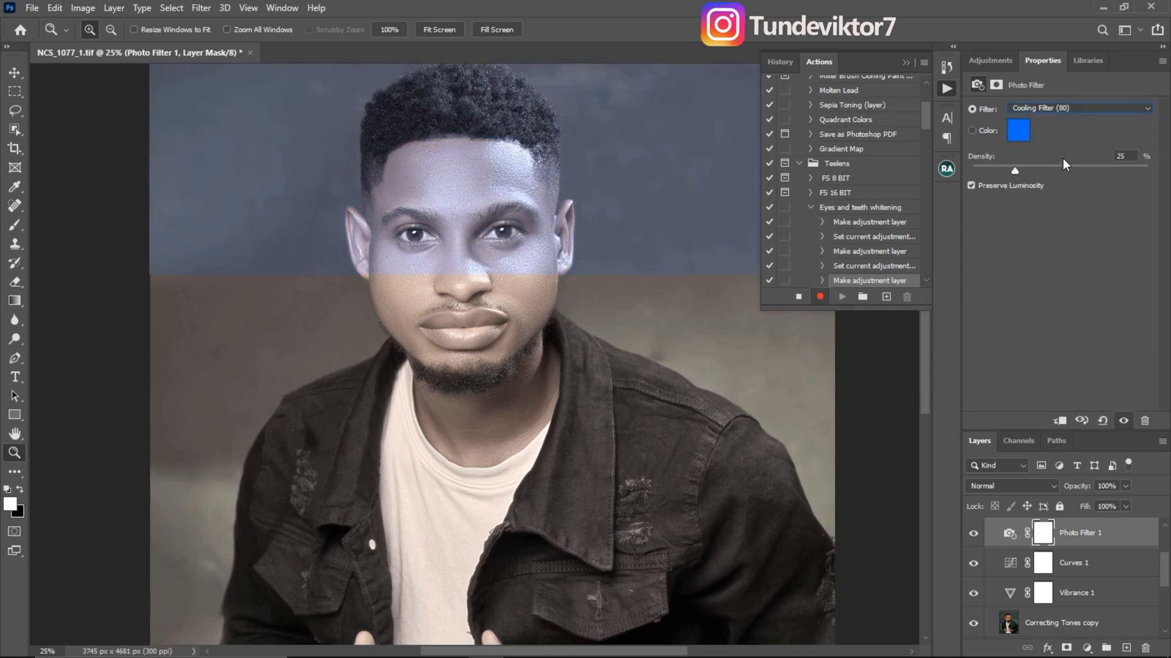
left_click_drag(1016, 173, 984, 173)
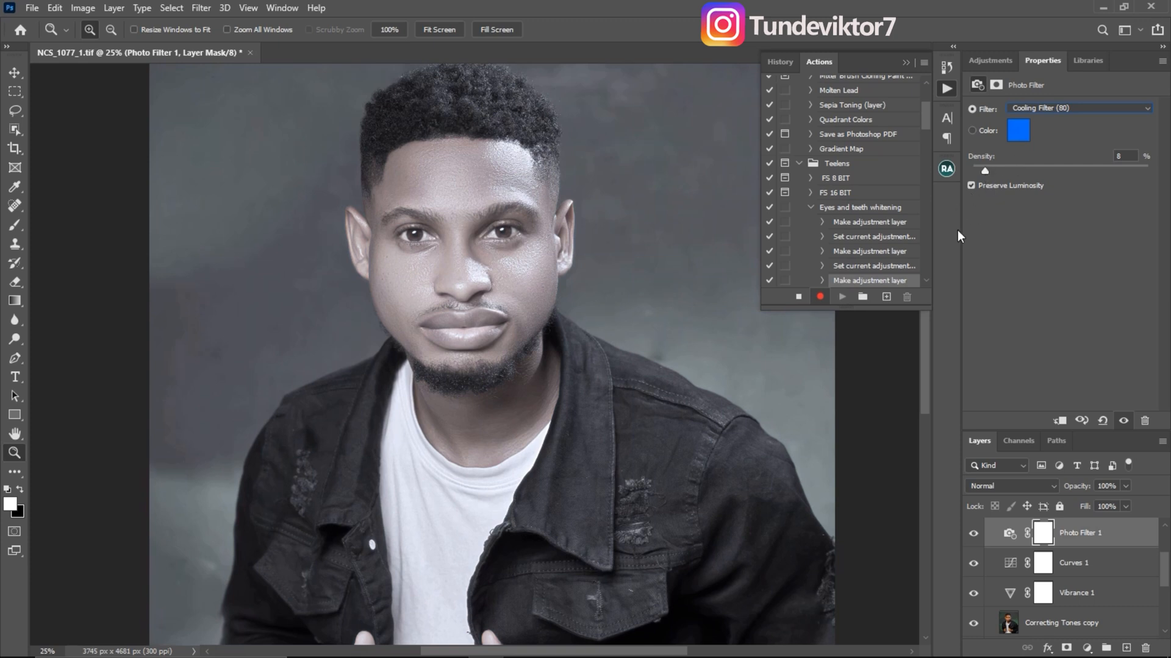
left_click(1000, 61)
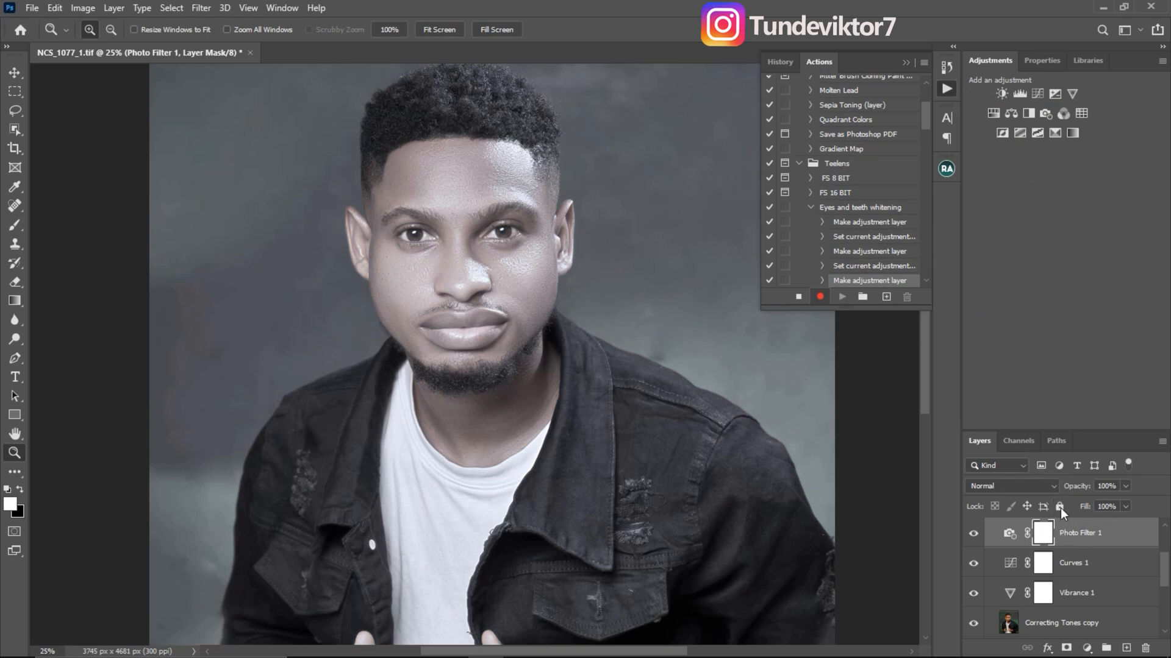
Step: Group the Photo Filter, Curves and Vibrance adjustment layers and name the group "eyes and teeth"
left_click(1091, 599, "shift")
left_click(1104, 540)
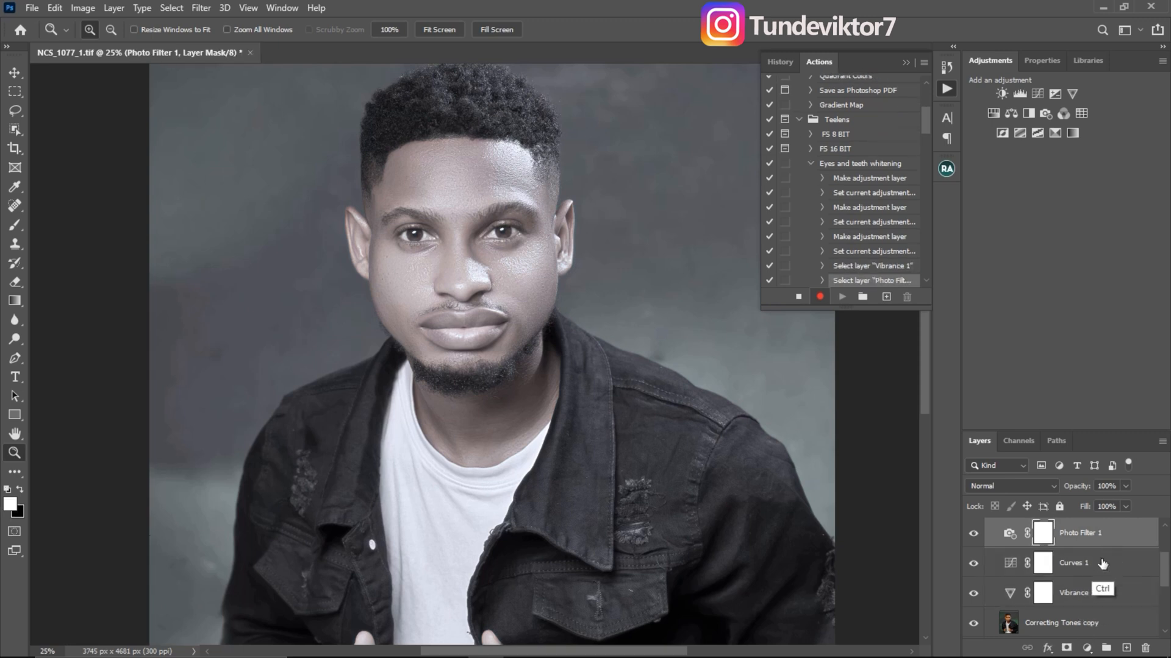
left_click(1102, 564, "ctrl")
left_click(1091, 594, "ctrl")
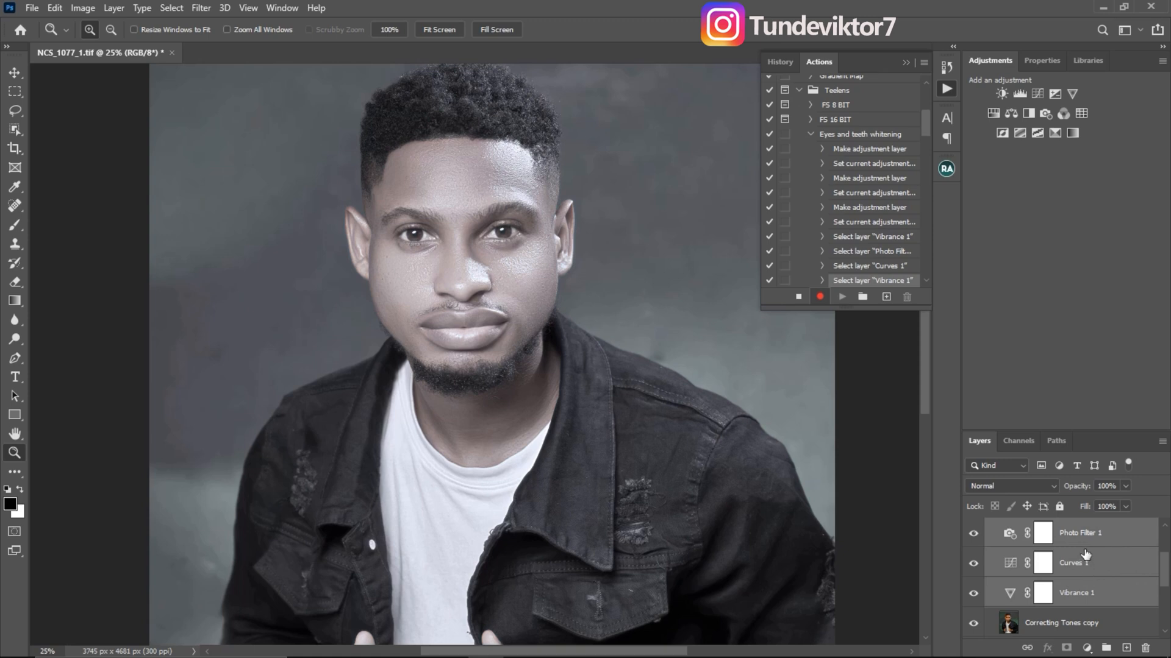
key("ctrl+g")
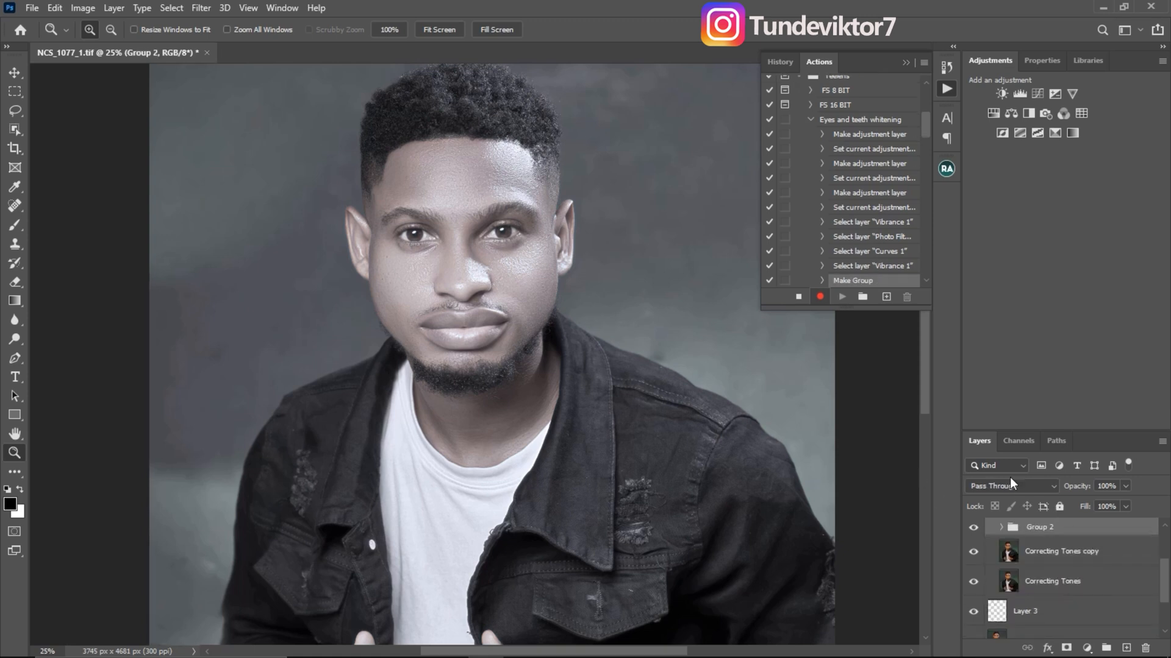
double_click(1039, 528)
type("eyes and teeth")
key("Return")
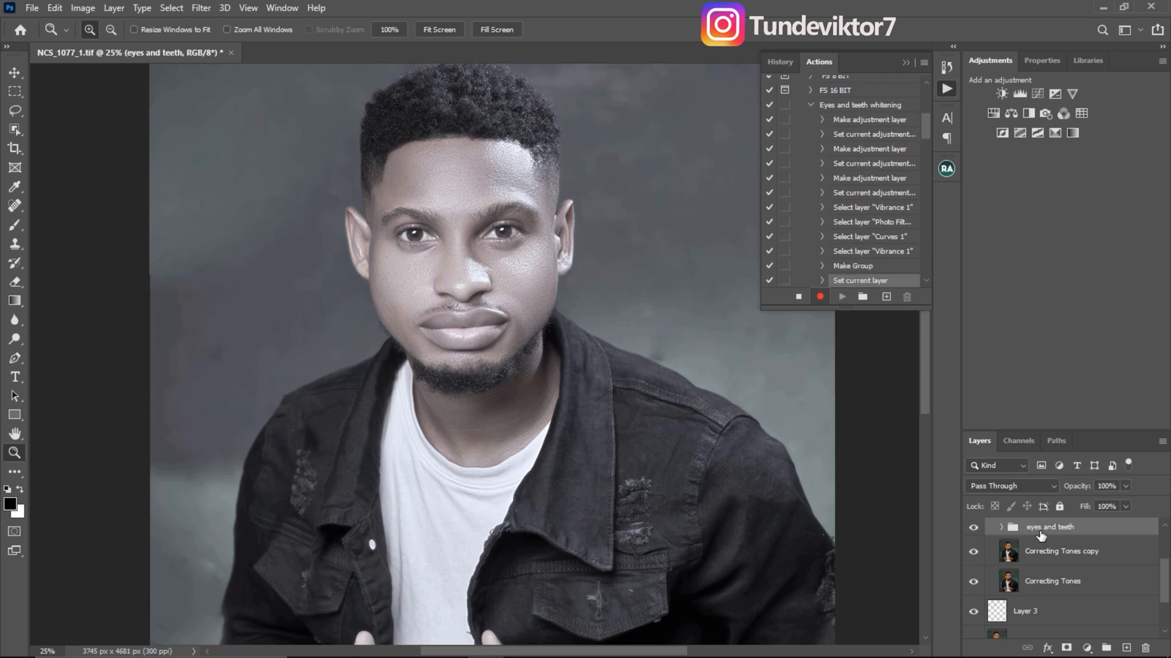
Step: Add a layer mask to the "eyes and teeth" group and invert it to black
left_click(1001, 528)
left_click(1001, 528)
left_click(1066, 648)
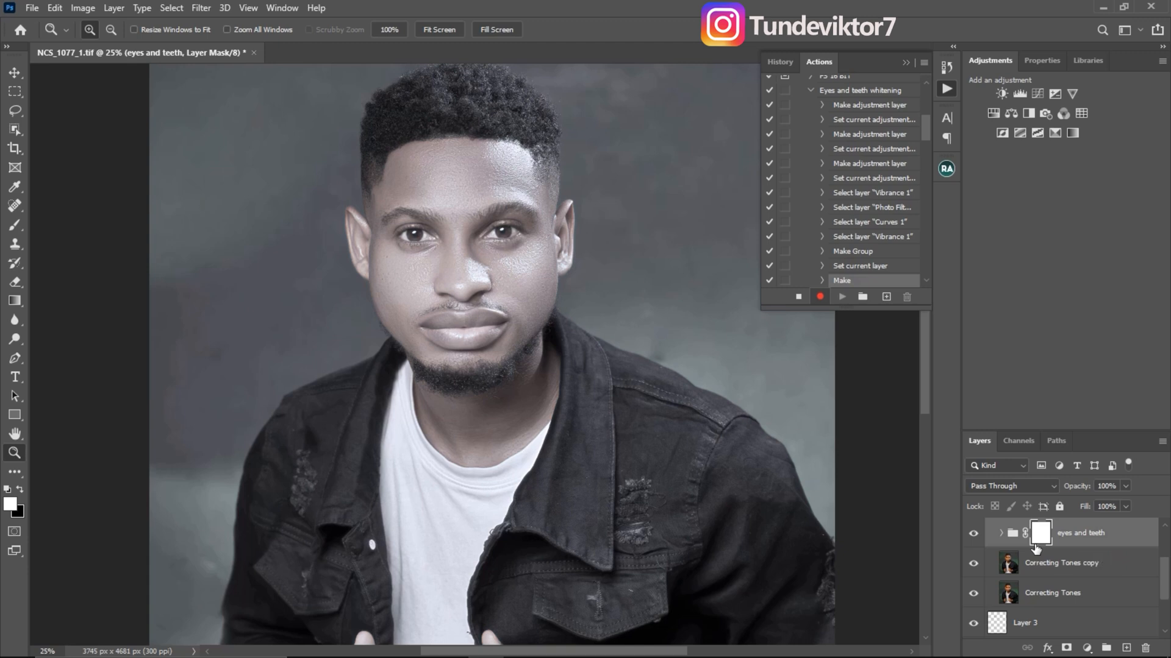
key("ctrl+i")
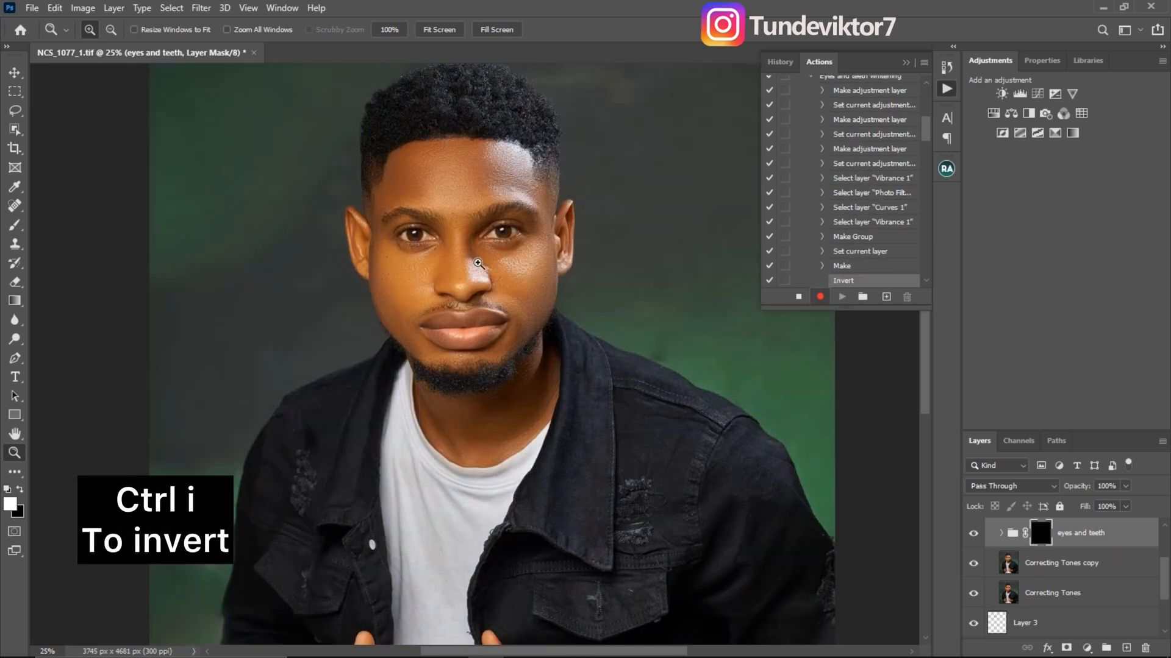
left_click(1002, 534)
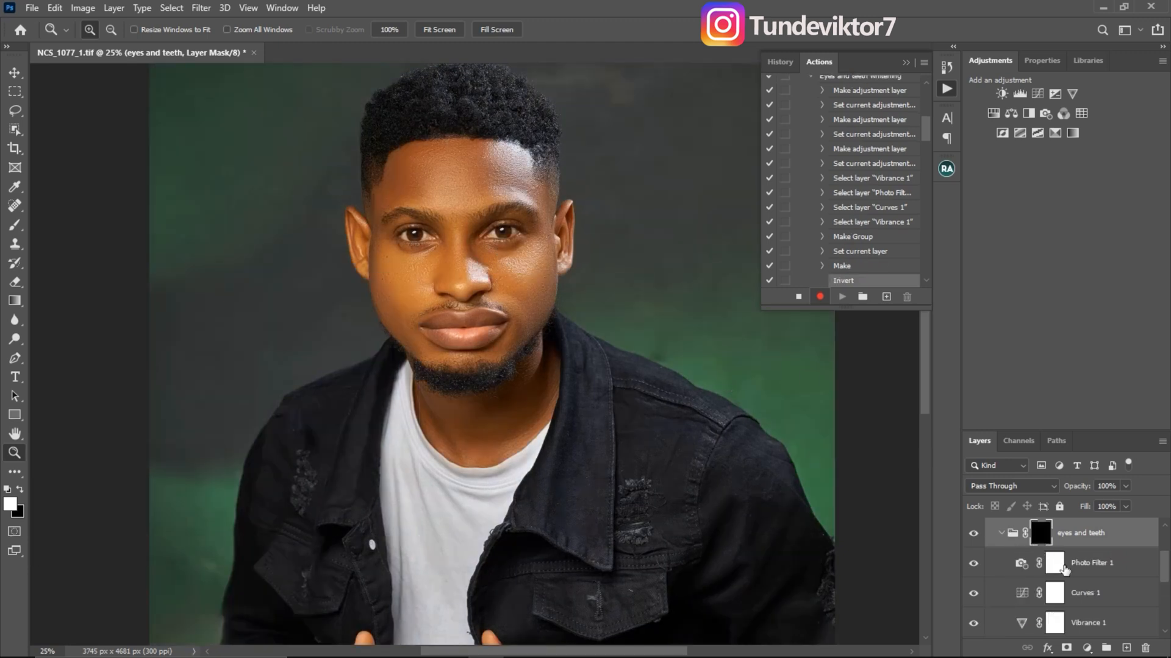
left_click(1001, 534)
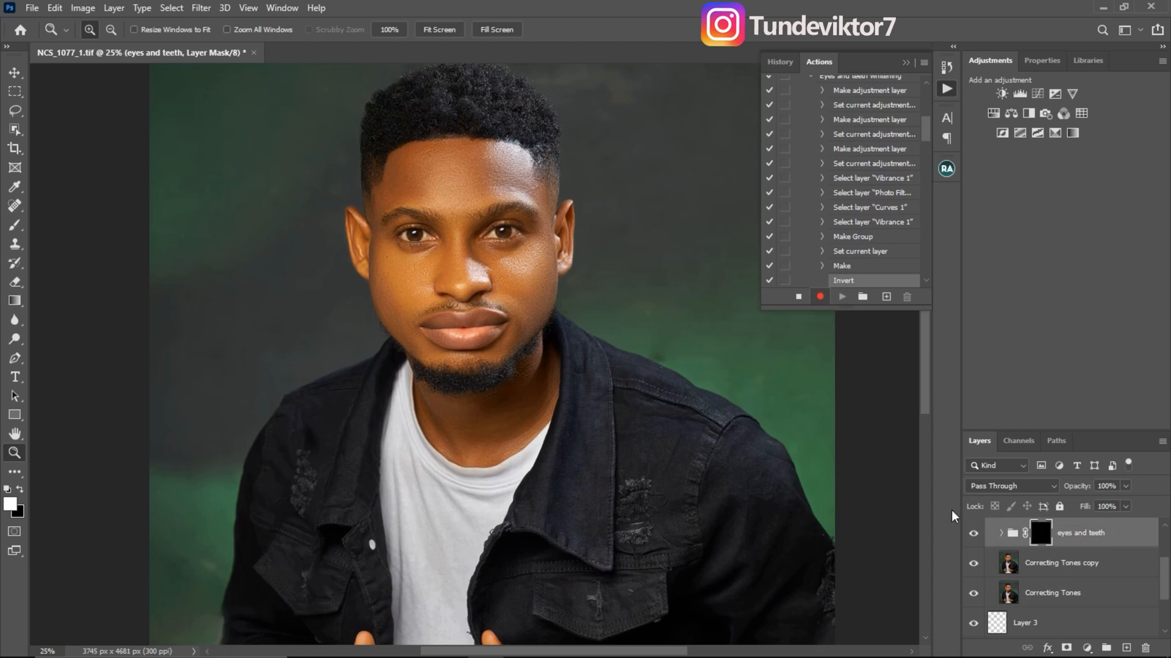
Step: Record selecting the Brush tool and resetting the color swatches to their defaults, with white as the foreground, into the action
left_click(1001, 533)
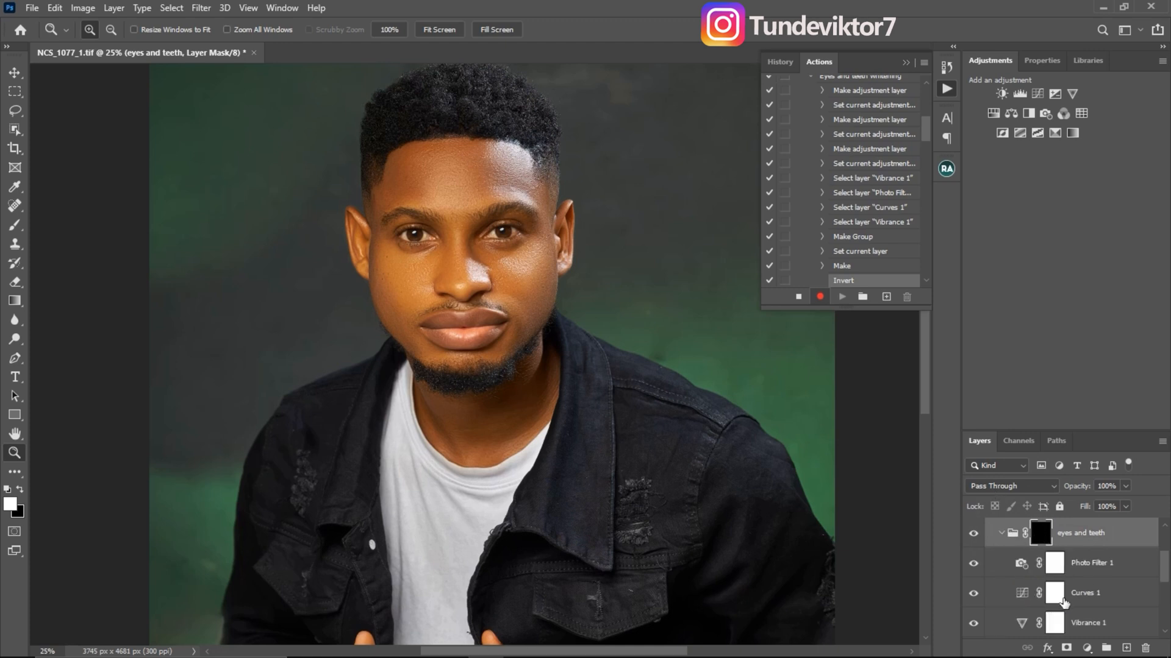
left_click(1001, 534)
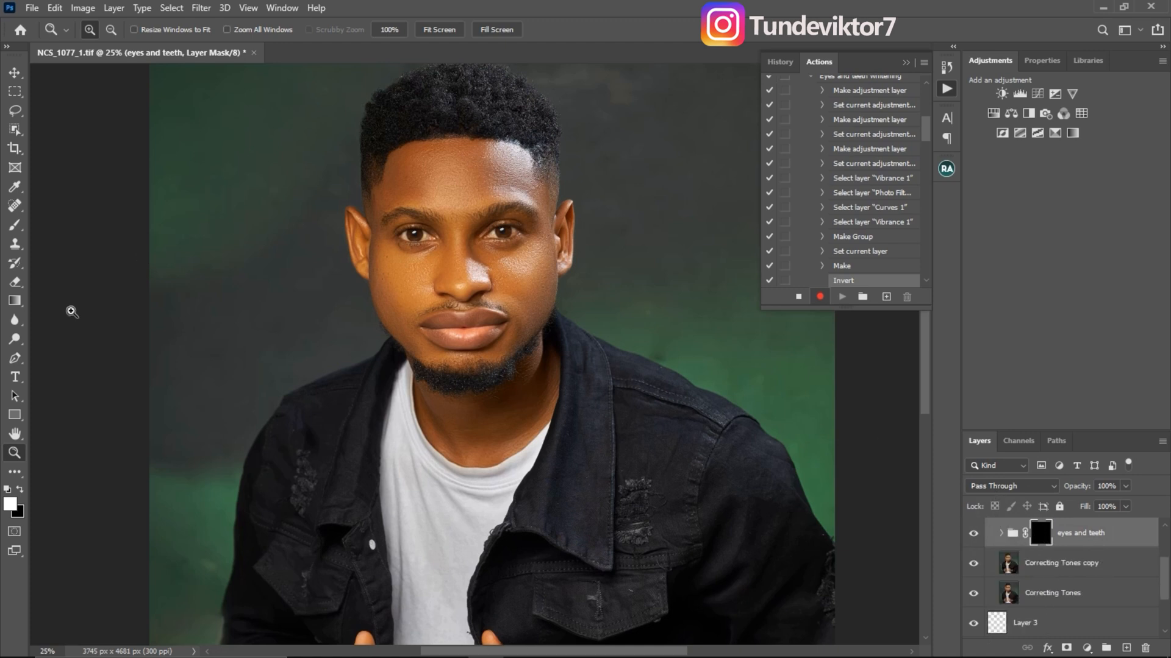
left_click(15, 224)
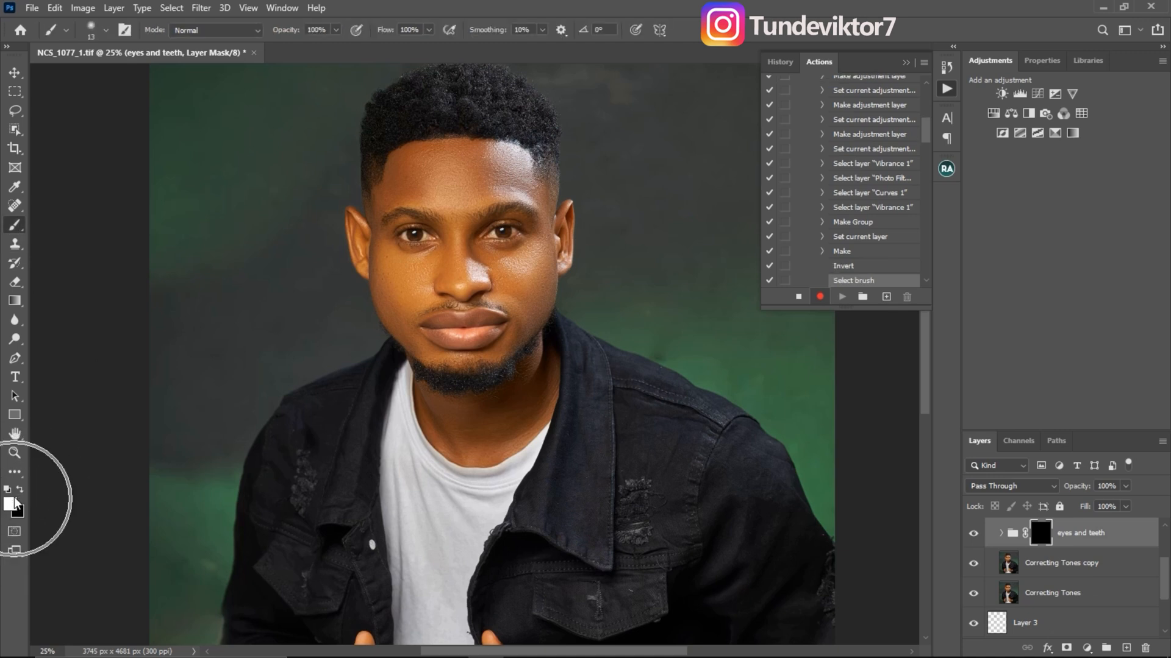
left_click(20, 490)
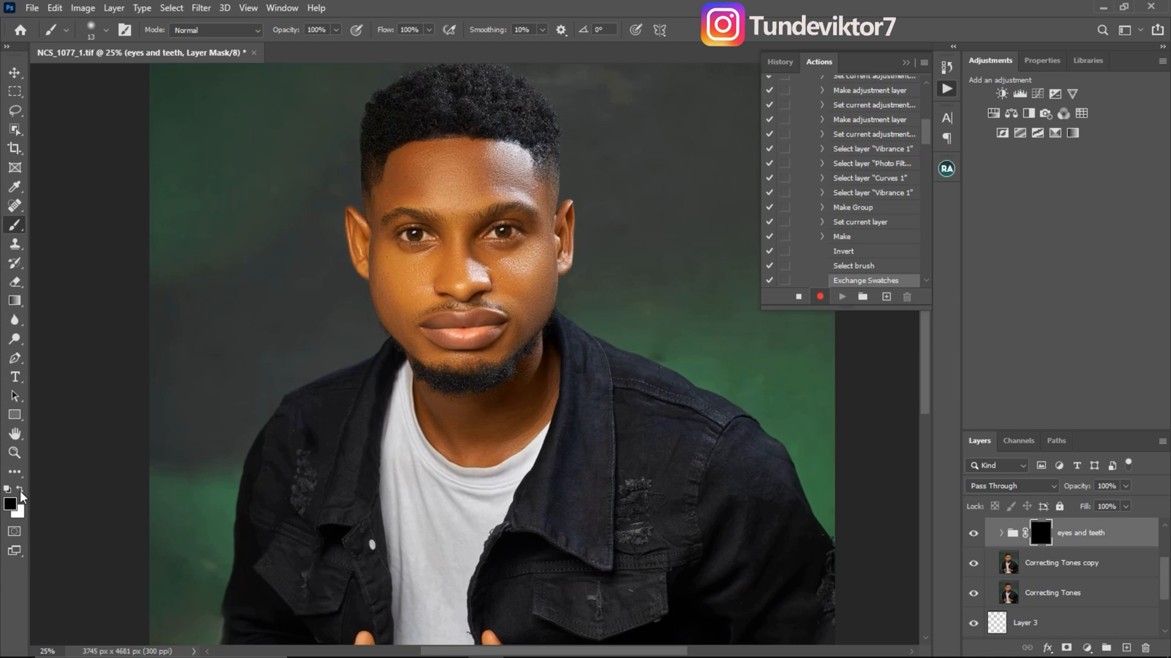
left_click(20, 489)
left_click(22, 490)
left_click(22, 491)
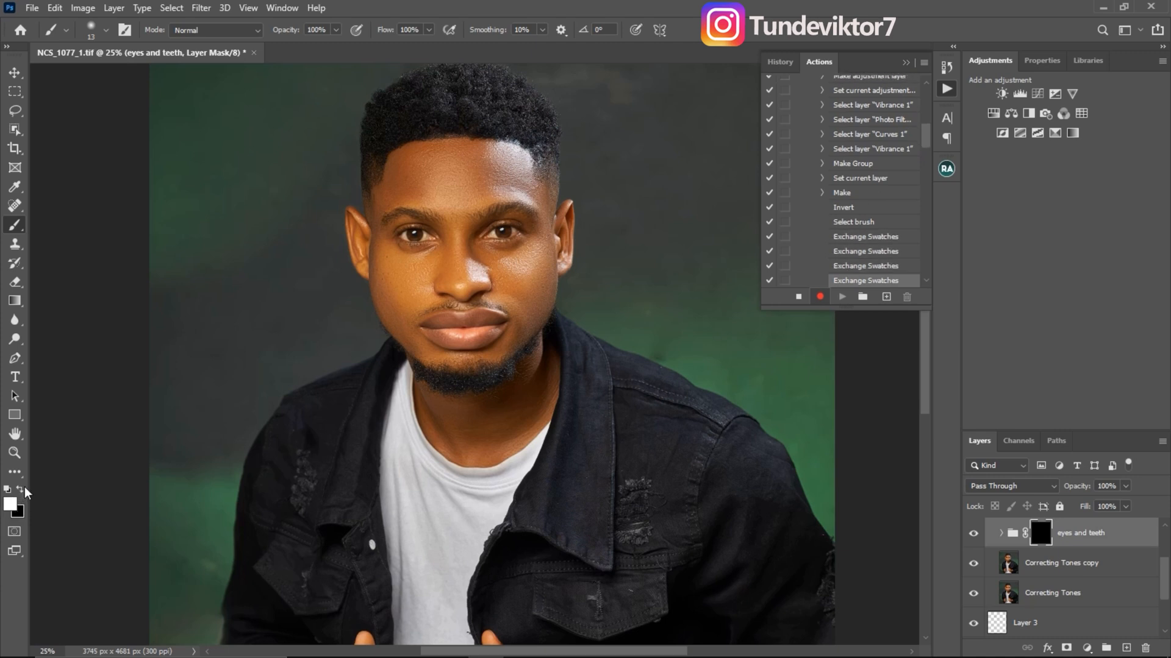
left_click(8, 492)
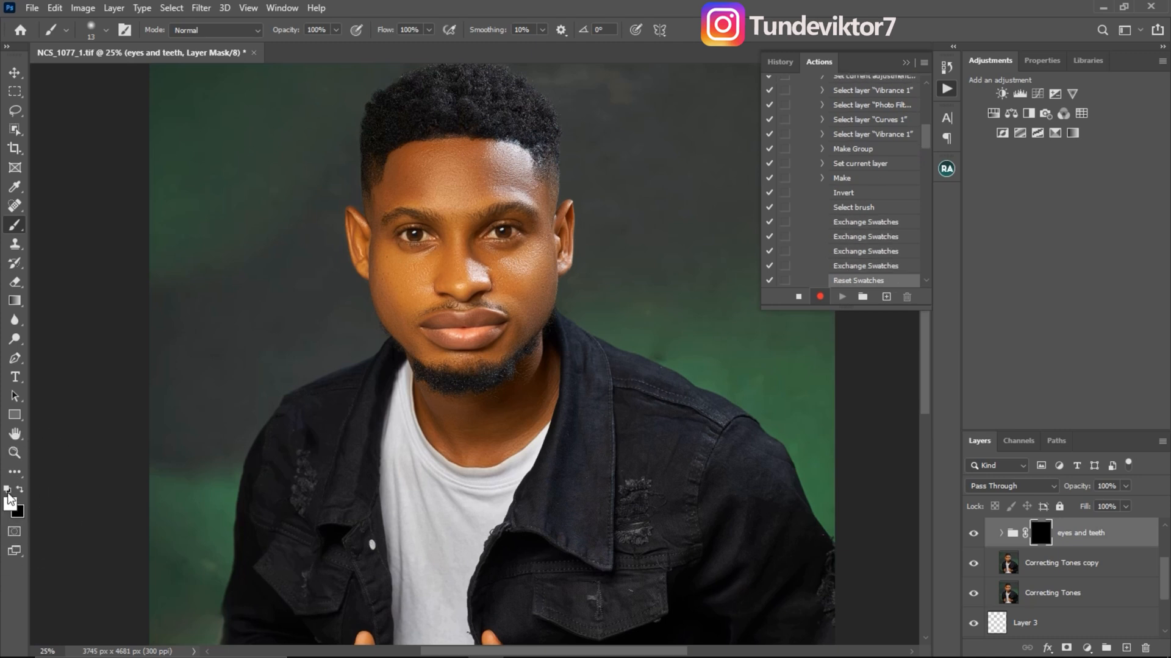
left_click(8, 491)
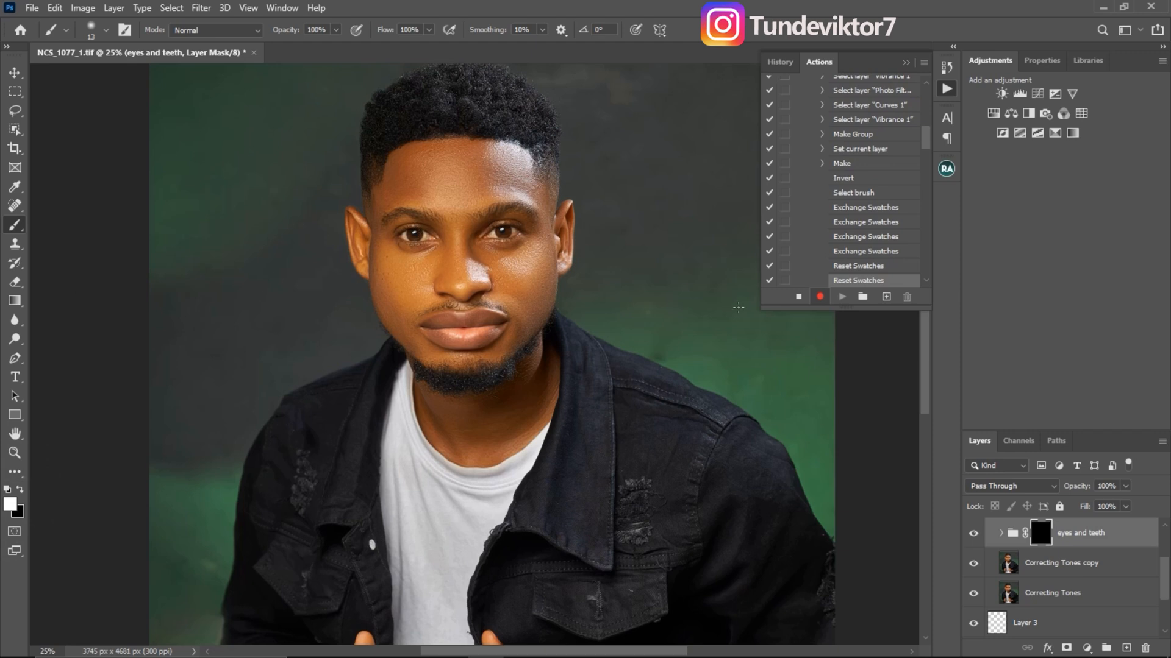
Step: Stop recording the eyes and teeth whitening action and switch the actions list to Button Mode
left_click(798, 297)
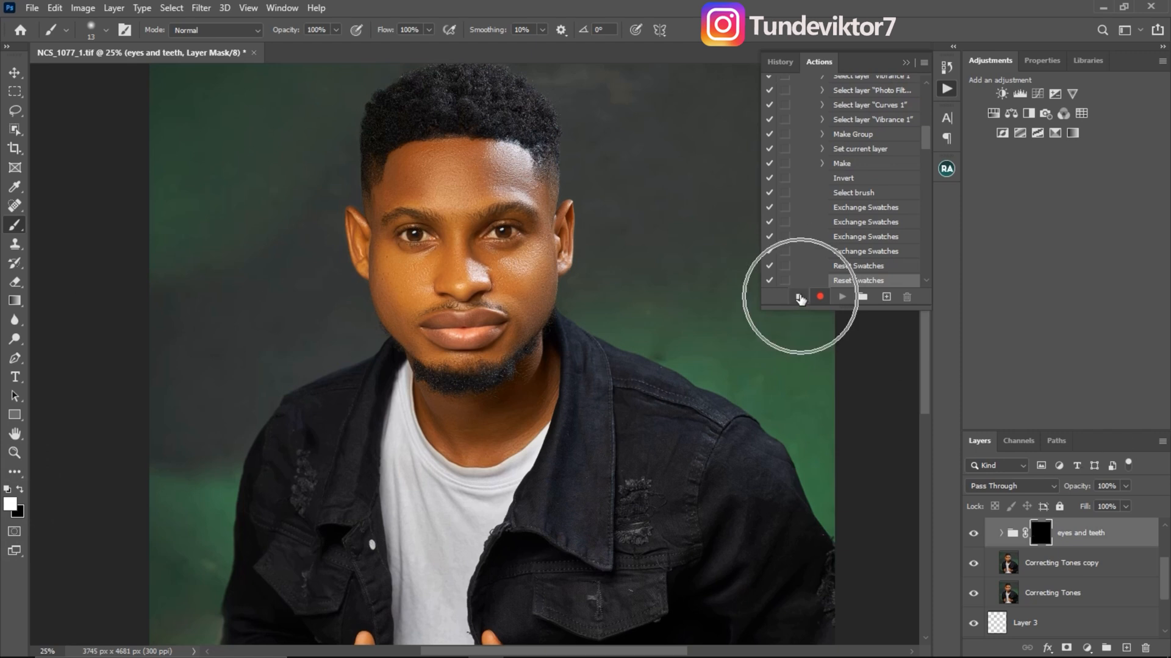
left_click(798, 298)
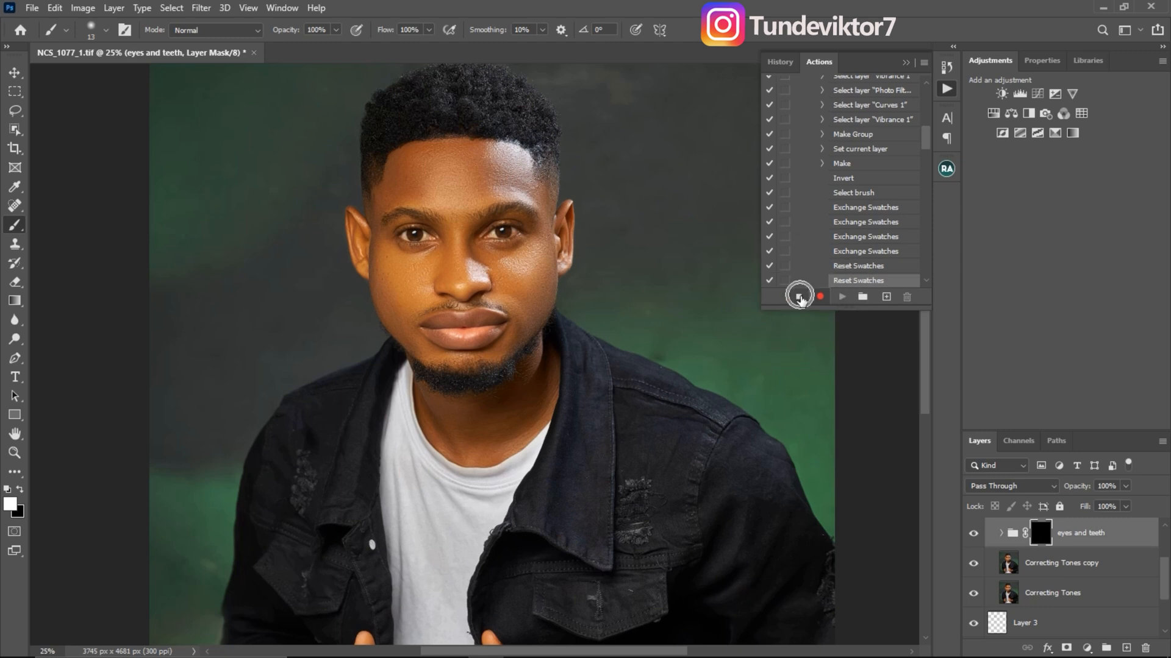
left_click(798, 298)
left_click(924, 62)
left_click(961, 71)
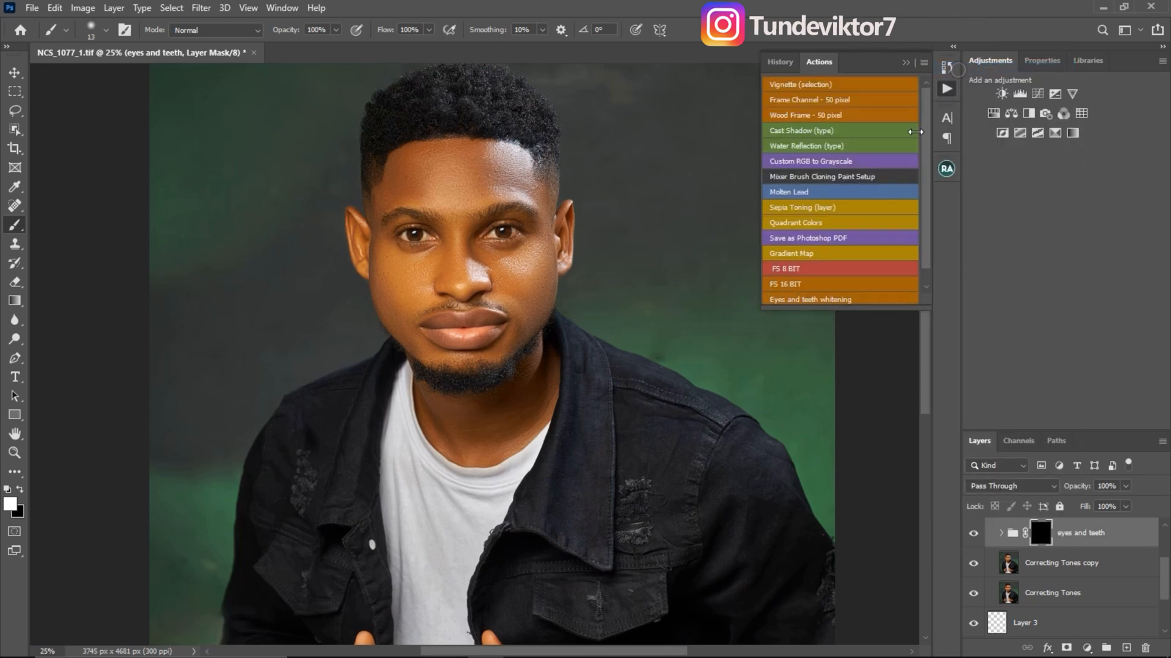
Step: Delete the "eyes and teeth" group and rebuild it by running the "Eyes and teeth whitening" action
left_click(1033, 522)
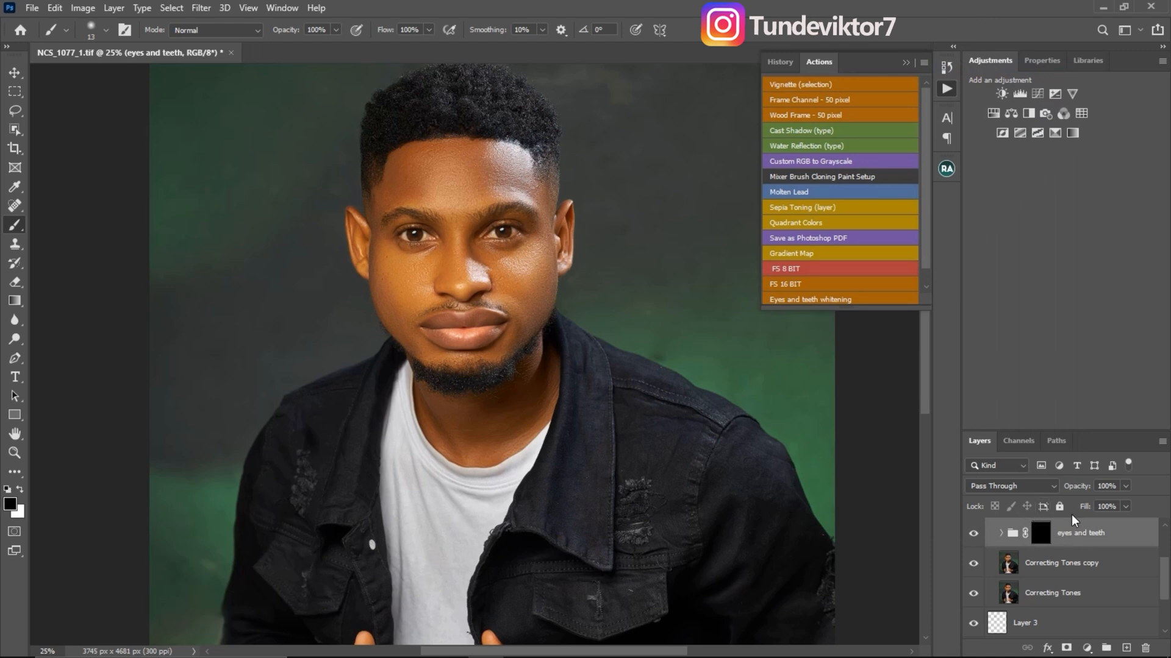
key("Delete")
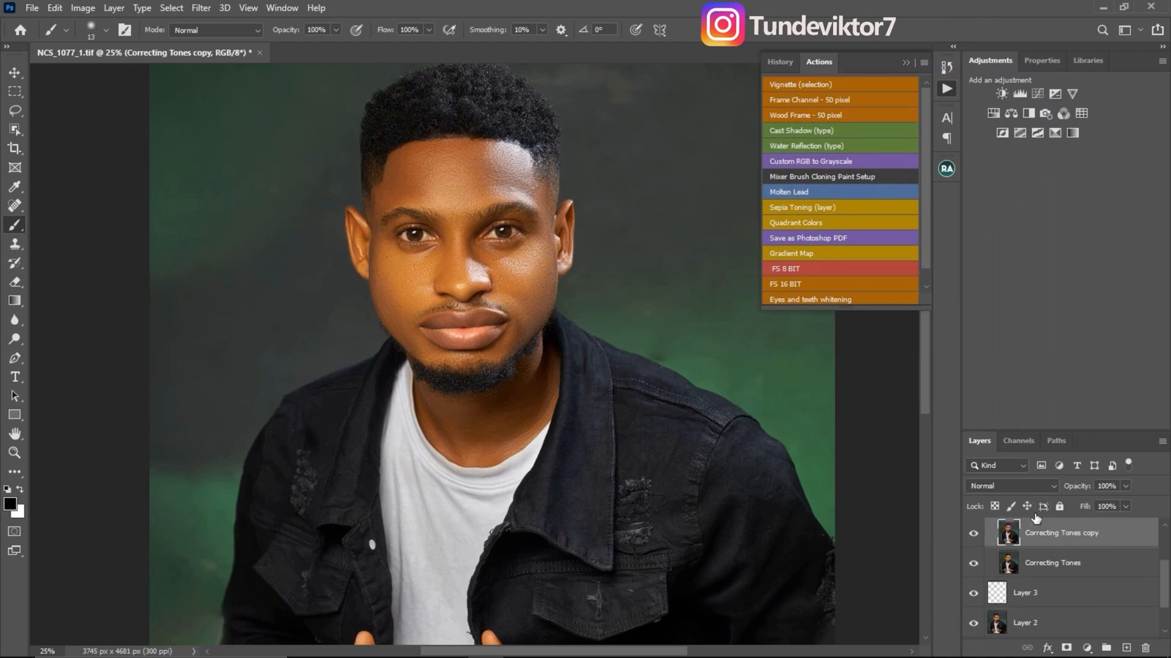
scroll(881, 157, "down", 1)
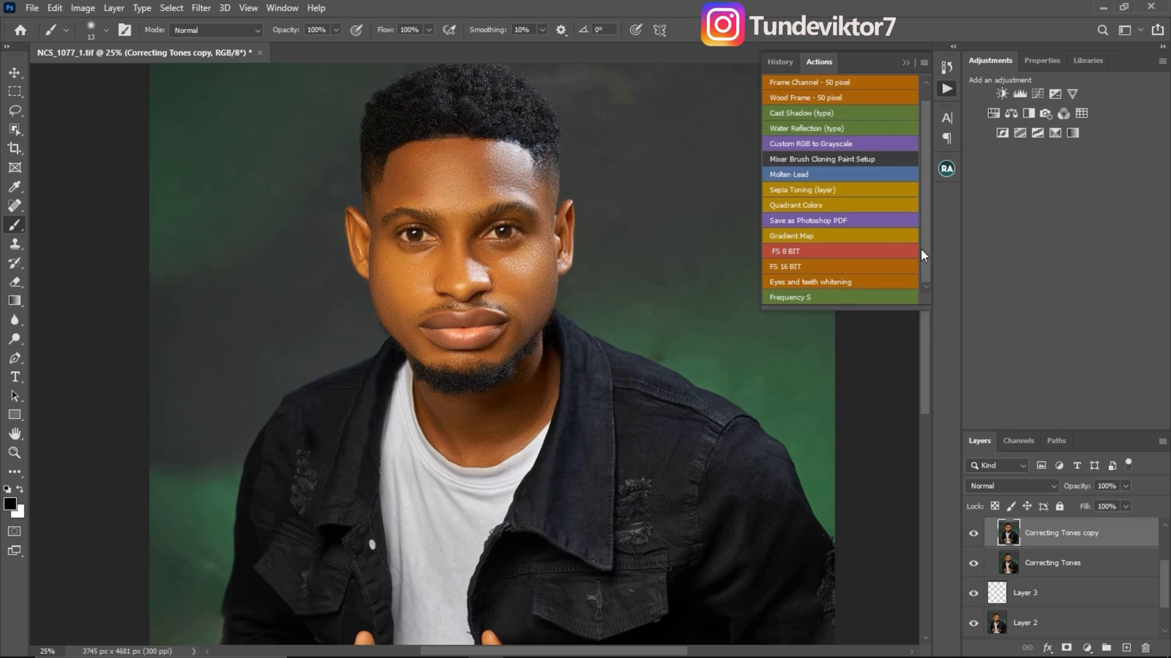
key("ctrl")
key("ctrl")
left_click(822, 282)
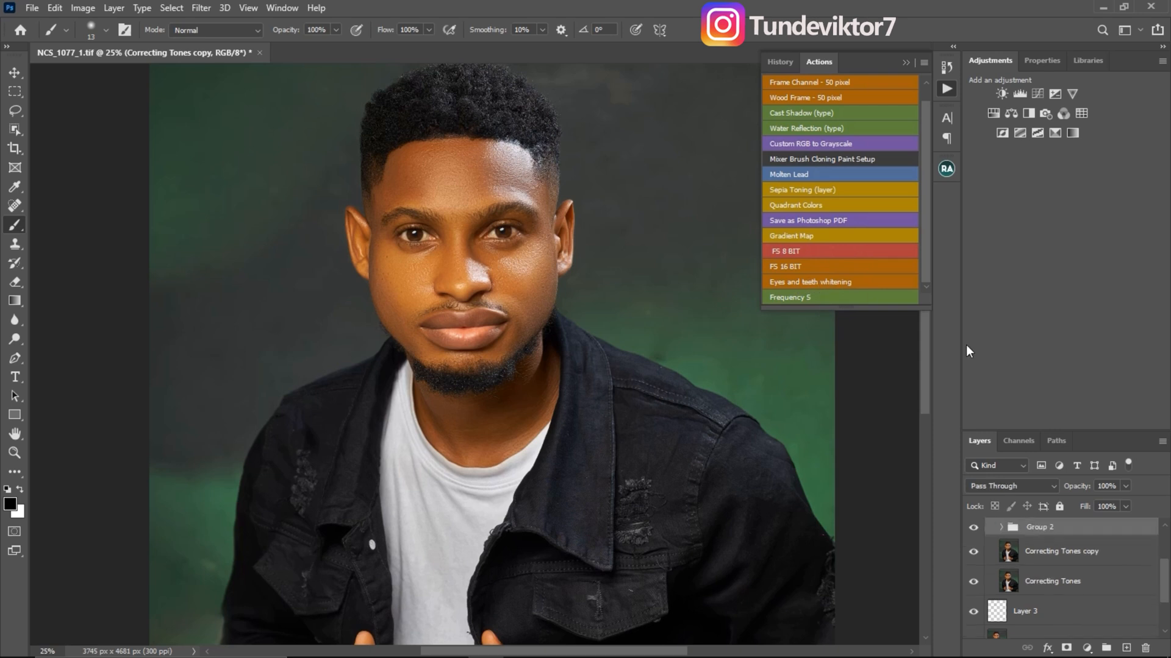
left_click(1000, 533)
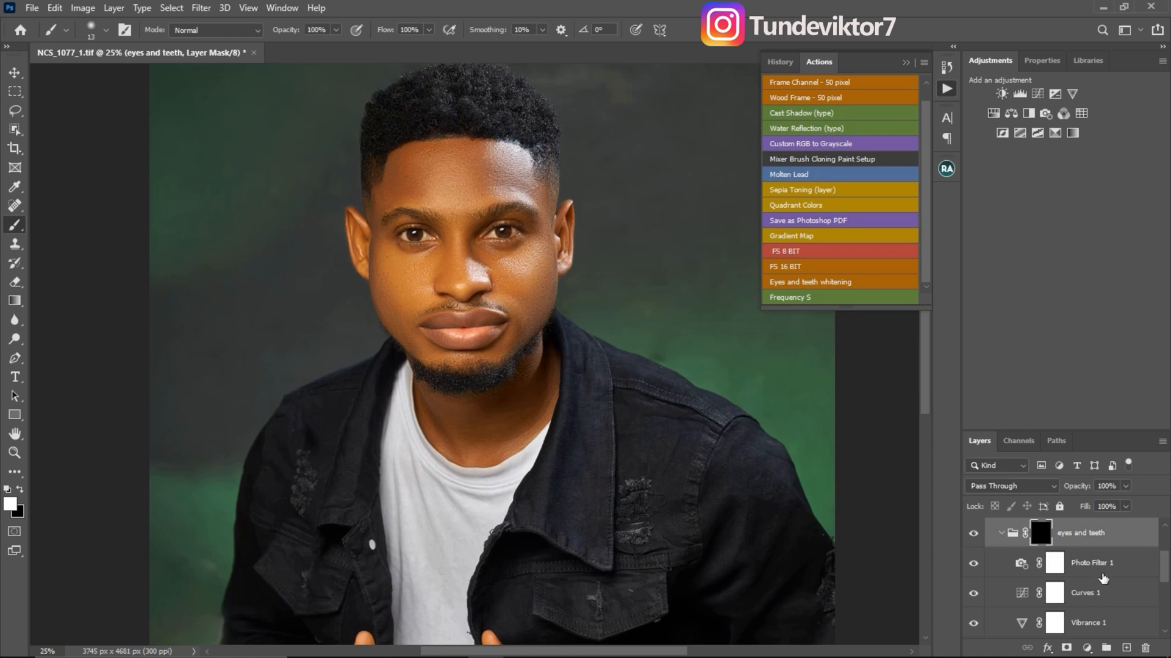
left_click(1000, 533)
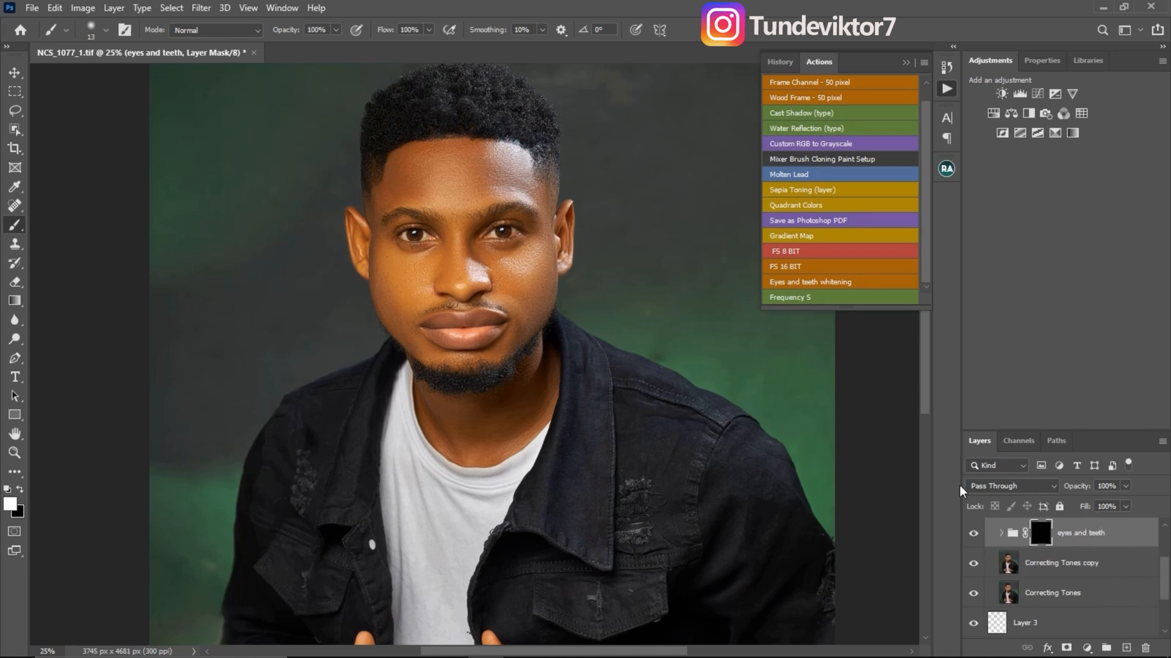
Step: Brush white with a size 10 brush on the "eyes and teeth" mask over the inner eye white of the subject's left eye
key("bracketright")
key("z")
left_click(507, 232)
left_click(506, 232)
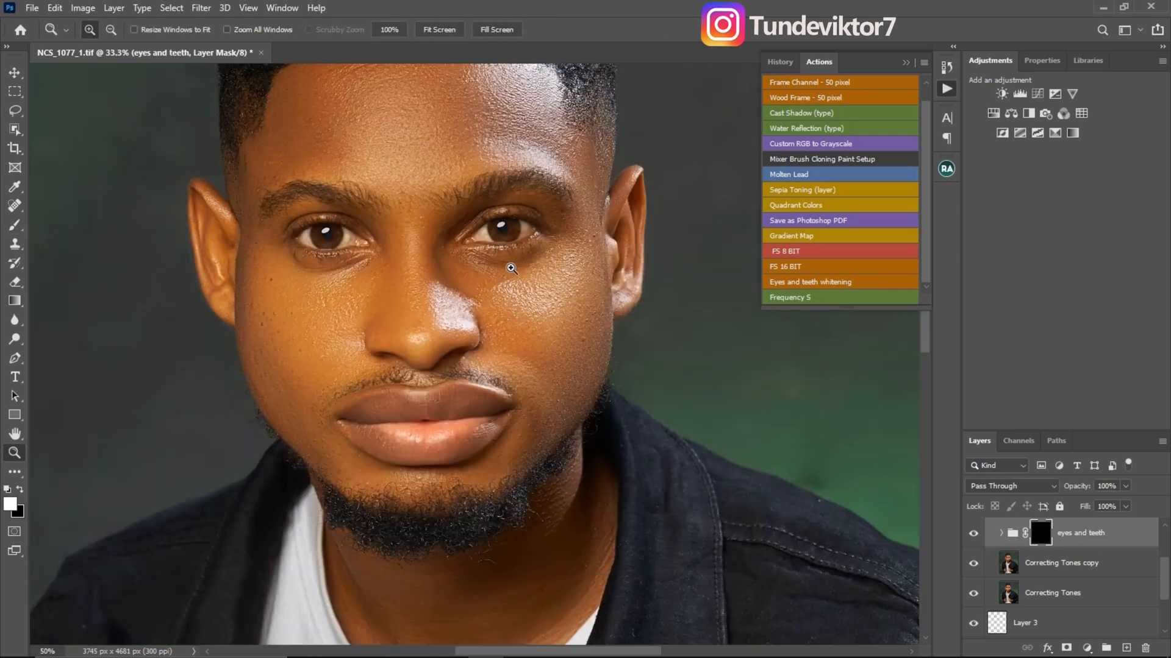
left_click(479, 238)
key("b")
key("bracketleft")
key("bracketleft")
key("bracketleft")
key("[")
mouse_move(483, 225)
left_mouse_down()
mouse_move(460, 236)
mouse_move(482, 233)
left_mouse_up()
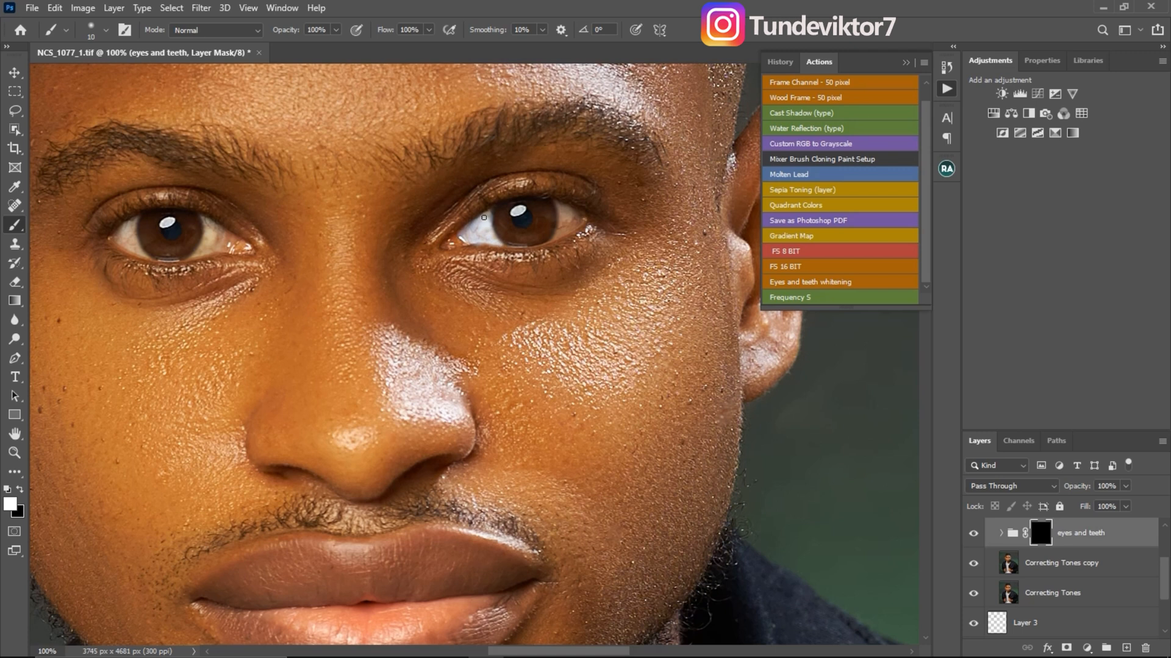
Step: Clean the mask's spill with black around the left eye's inner corner, and brush white over its outer eye white
key("x")
left_click_drag(492, 249, 475, 242)
key("x")
left_click_drag(558, 204, 567, 219)
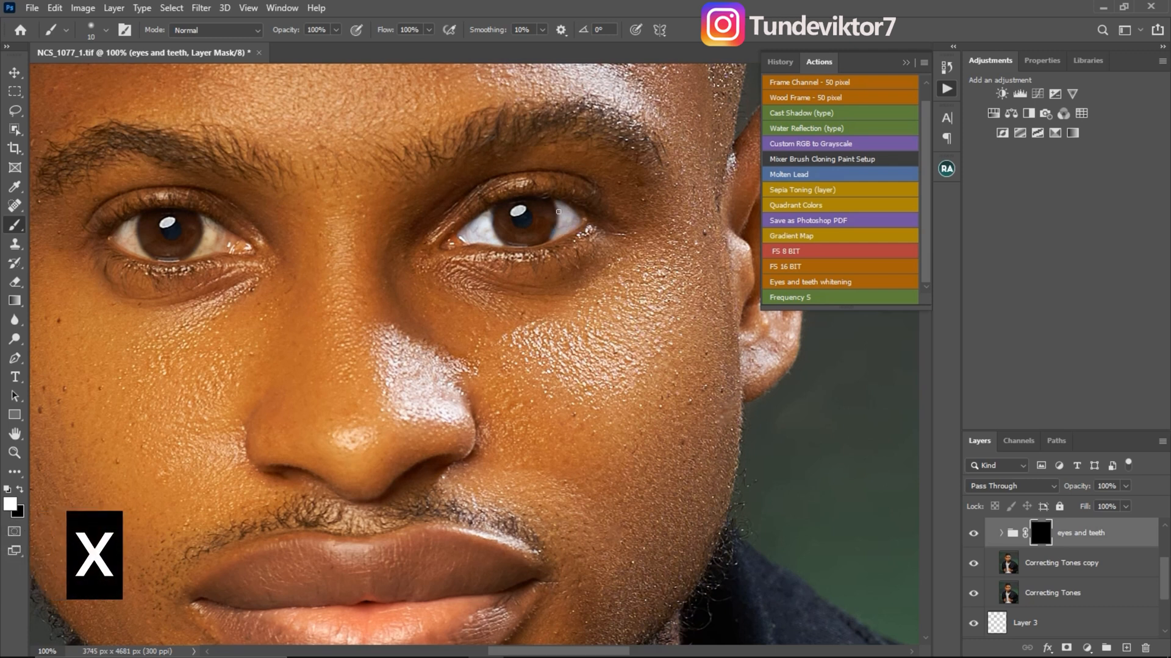
key("x")
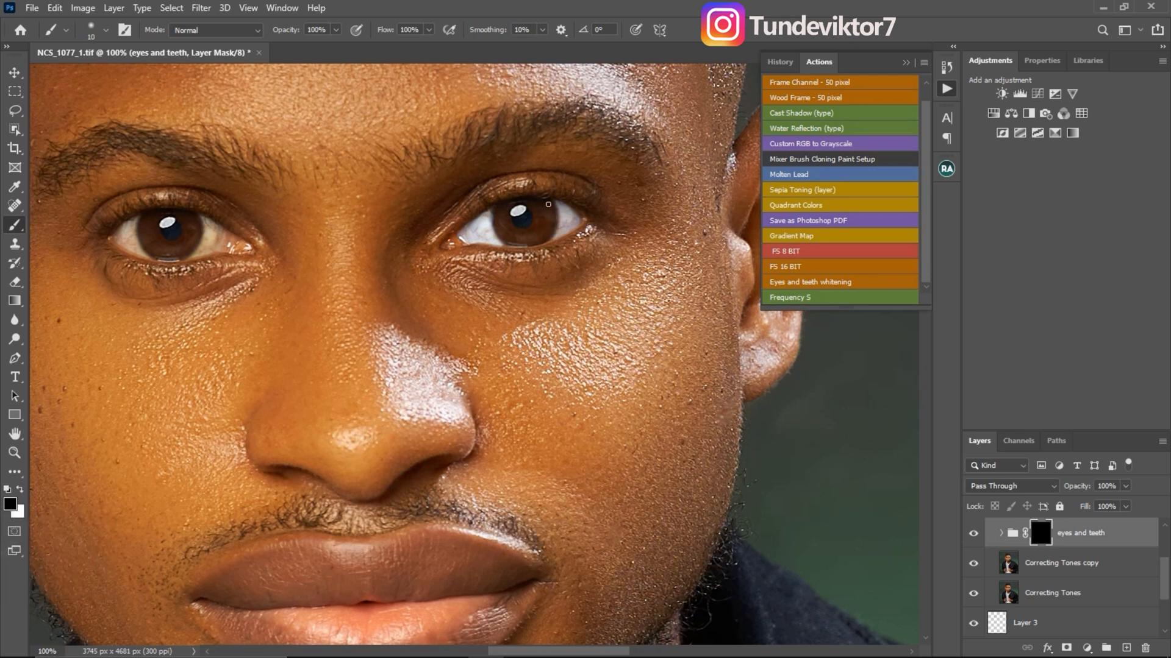
Step: Brush white on the mask over the whites of the subject's right eye and clean the spill at its inner corner with black
key("x")
mouse_move(201, 258)
left_mouse_down()
mouse_move(214, 222)
mouse_move(205, 246)
left_mouse_up()
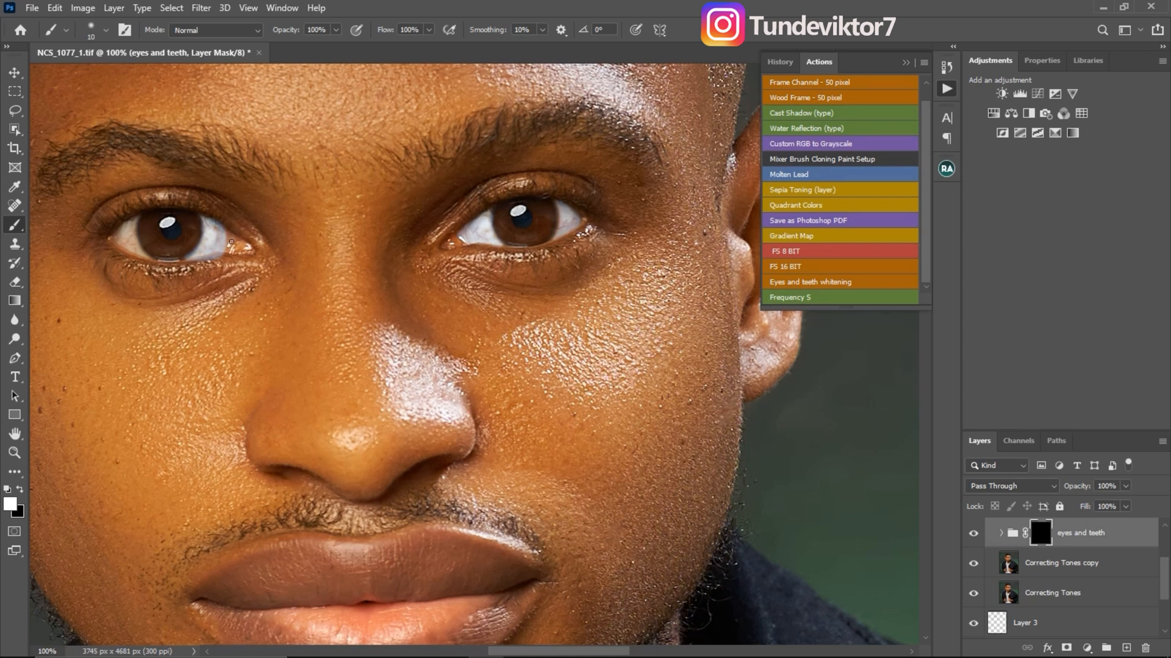
left_click_drag(229, 244, 245, 252)
key("x")
mouse_move(245, 238)
left_mouse_down()
mouse_move(241, 253)
mouse_move(232, 233)
left_mouse_up()
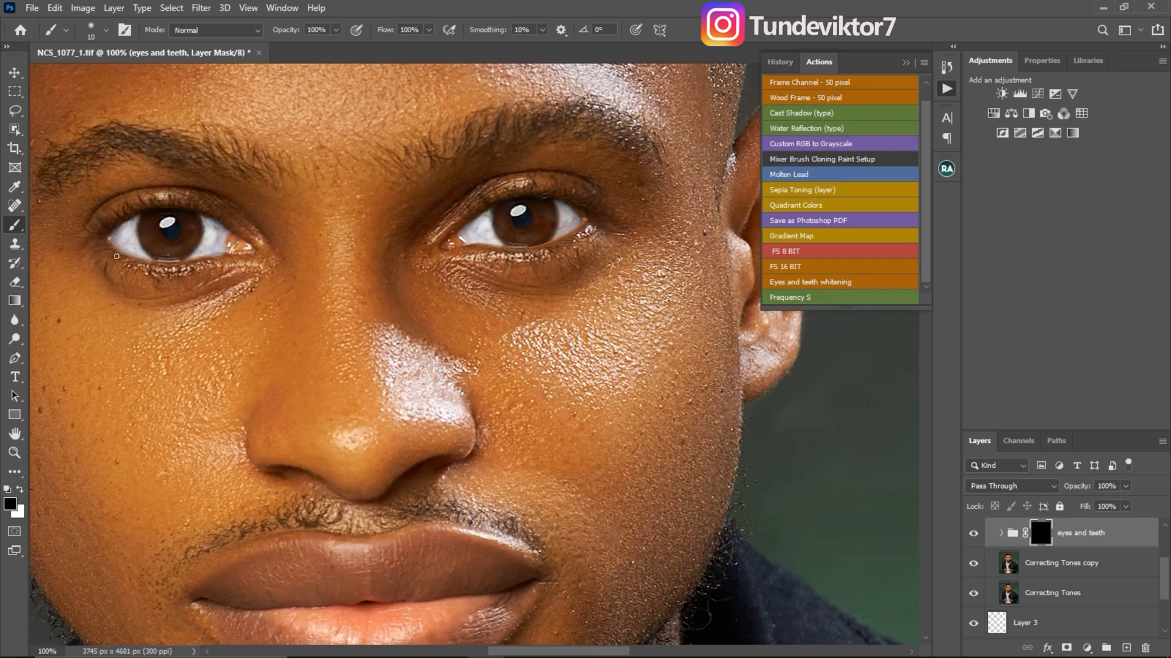
Step: Soften the "eyes and teeth" group's mask with a Gaussian Blur of 1.0 pixel radius
key("z")
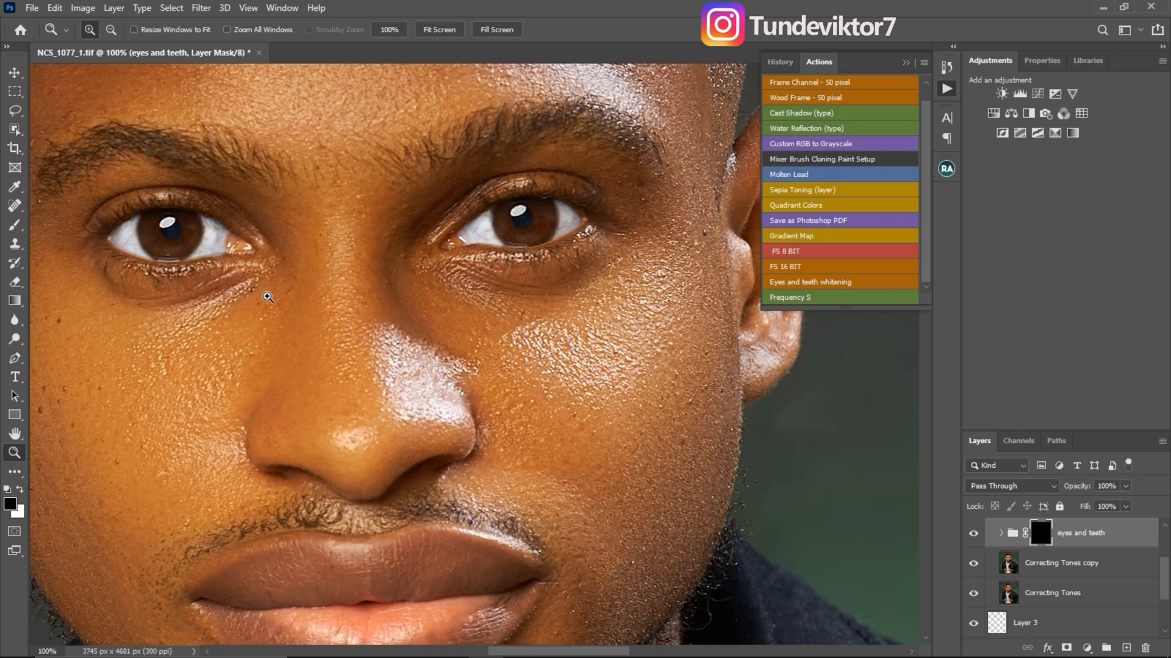
left_click(201, 8)
mouse_move(224, 195)
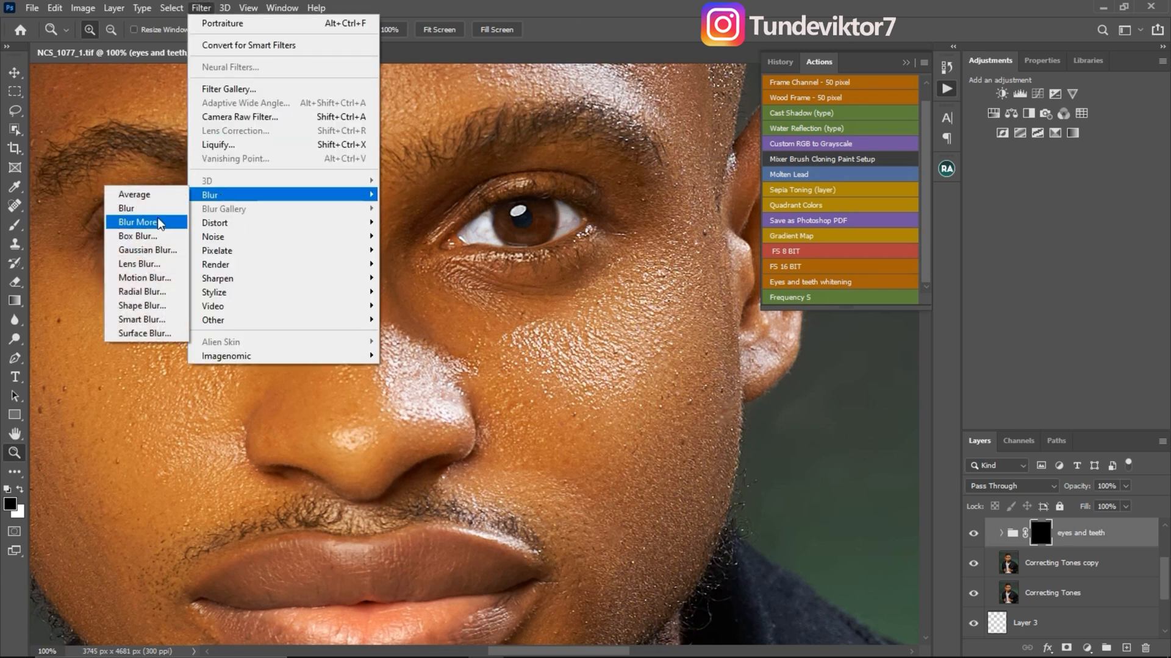
left_click(154, 252)
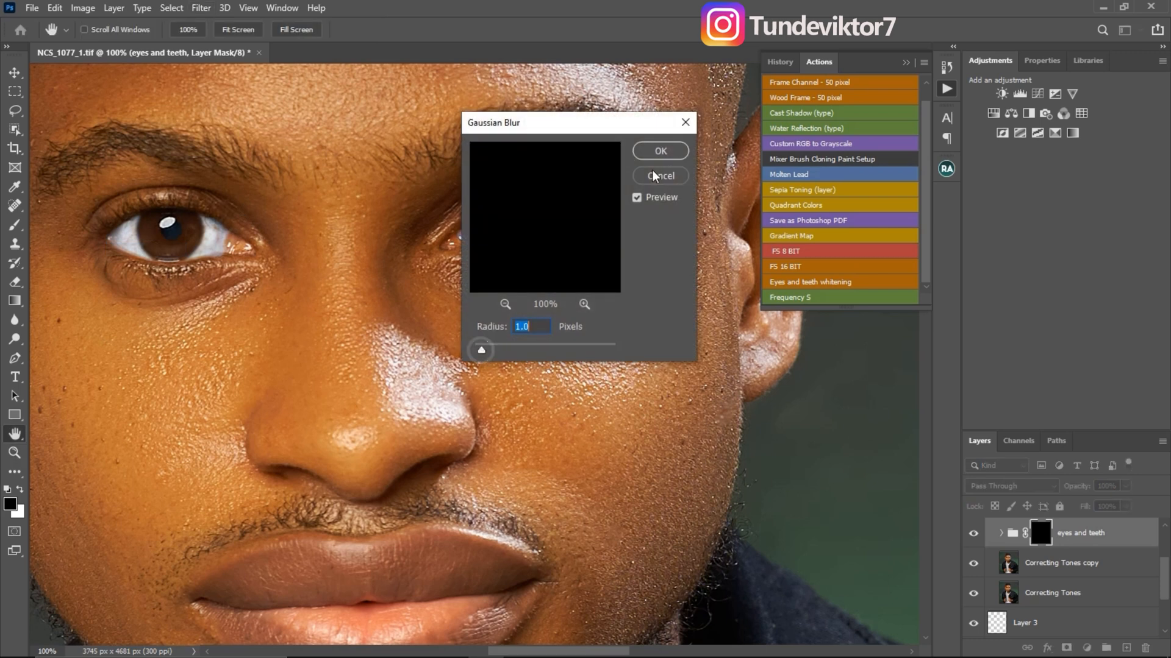
left_click(659, 151)
Step: Lower the opacity of the "eyes and teeth" group to 49%
key("z")
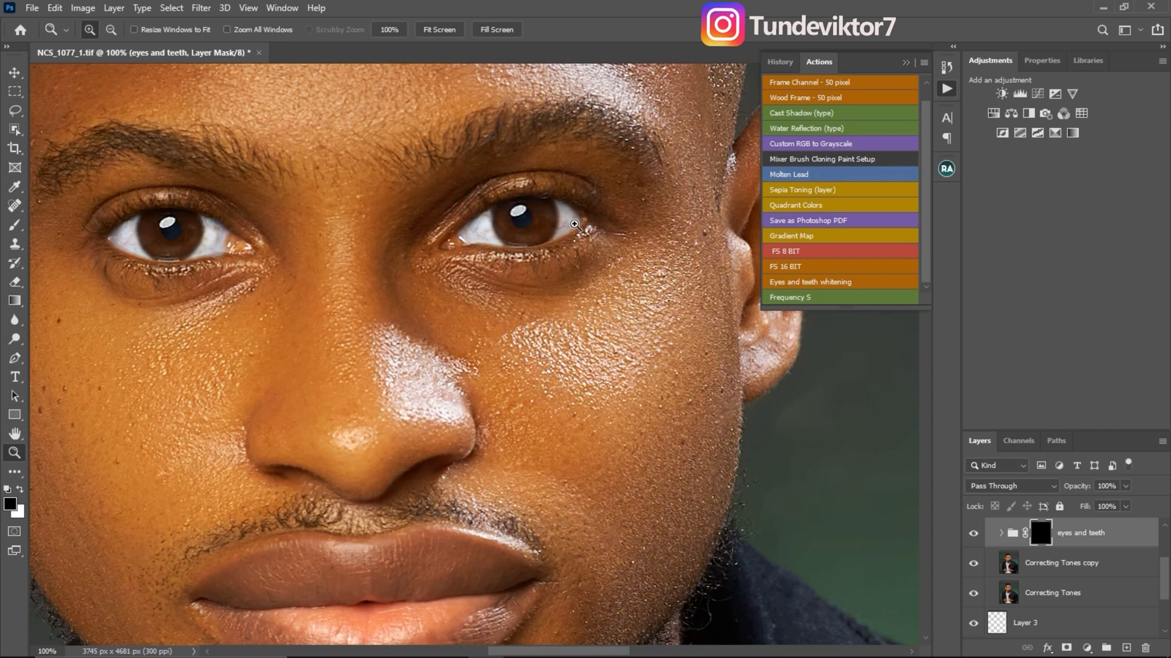
left_click(376, 312, "alt")
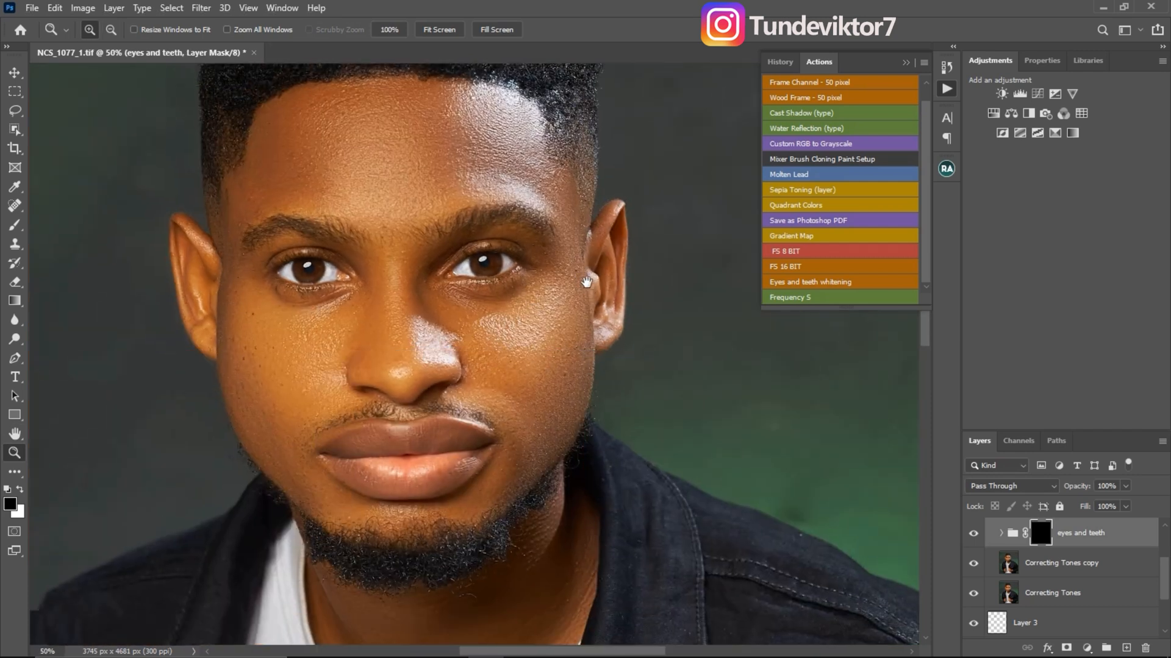
left_click(1125, 487)
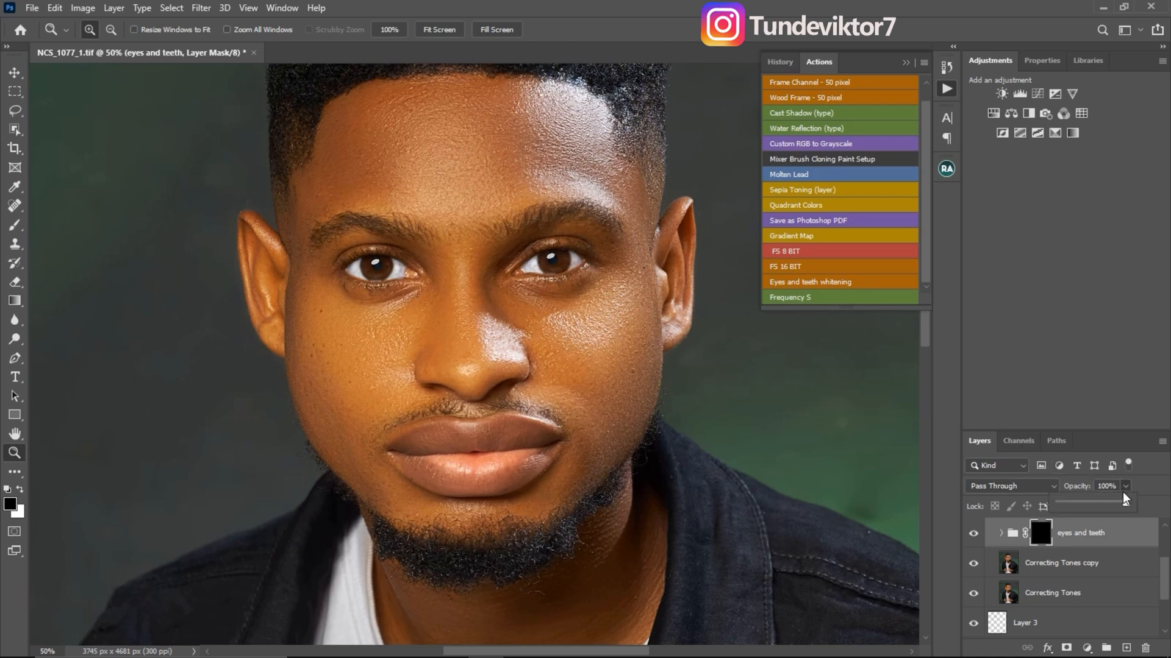
left_click_drag(1125, 504, 1117, 506)
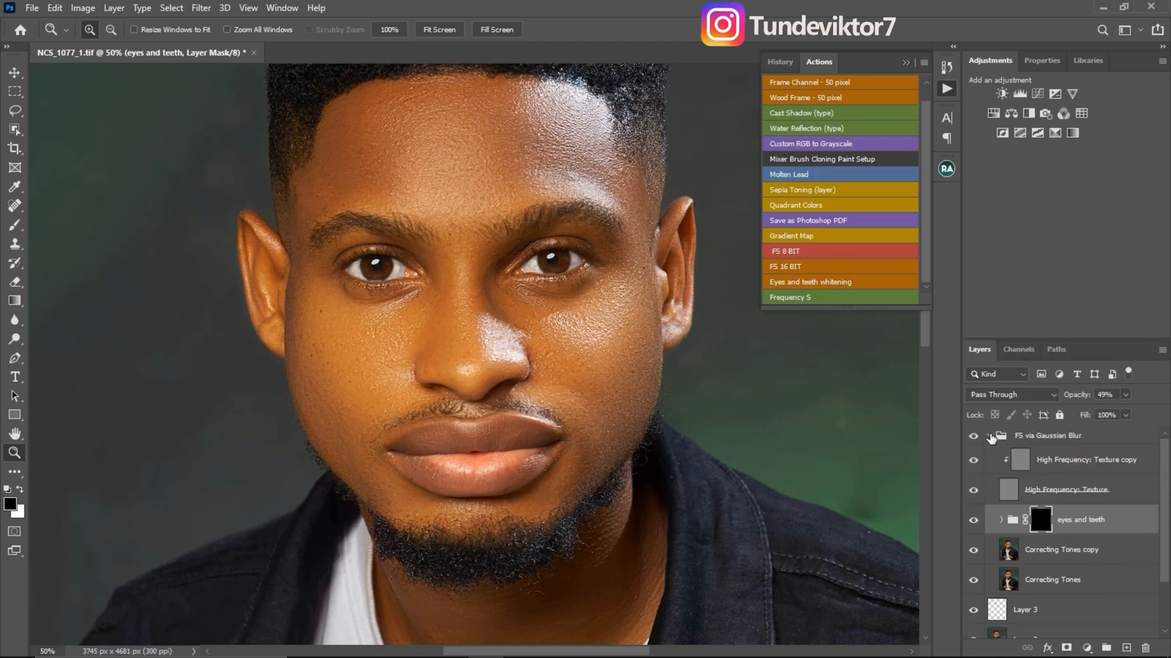
Step: Move the "eyes and teeth" group above the "FS via Gaussian Blur" group and collapse the latter
left_click(989, 436)
left_click(989, 437)
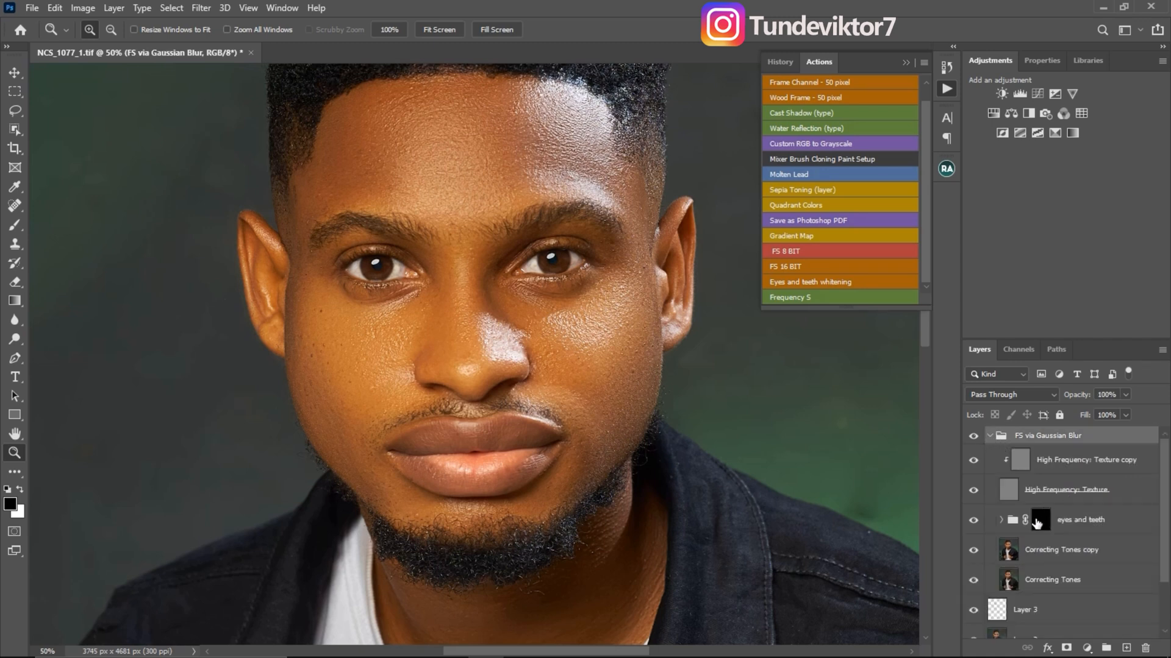
left_click(1037, 528)
left_click_drag(1127, 526, 1114, 431)
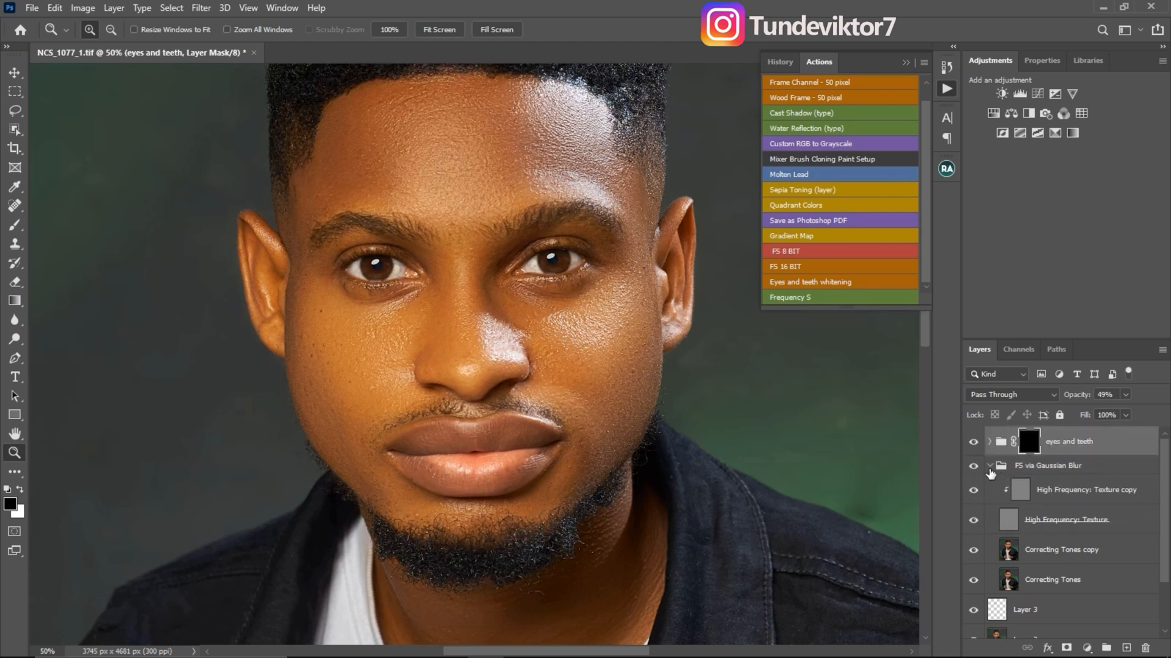
left_click(989, 466)
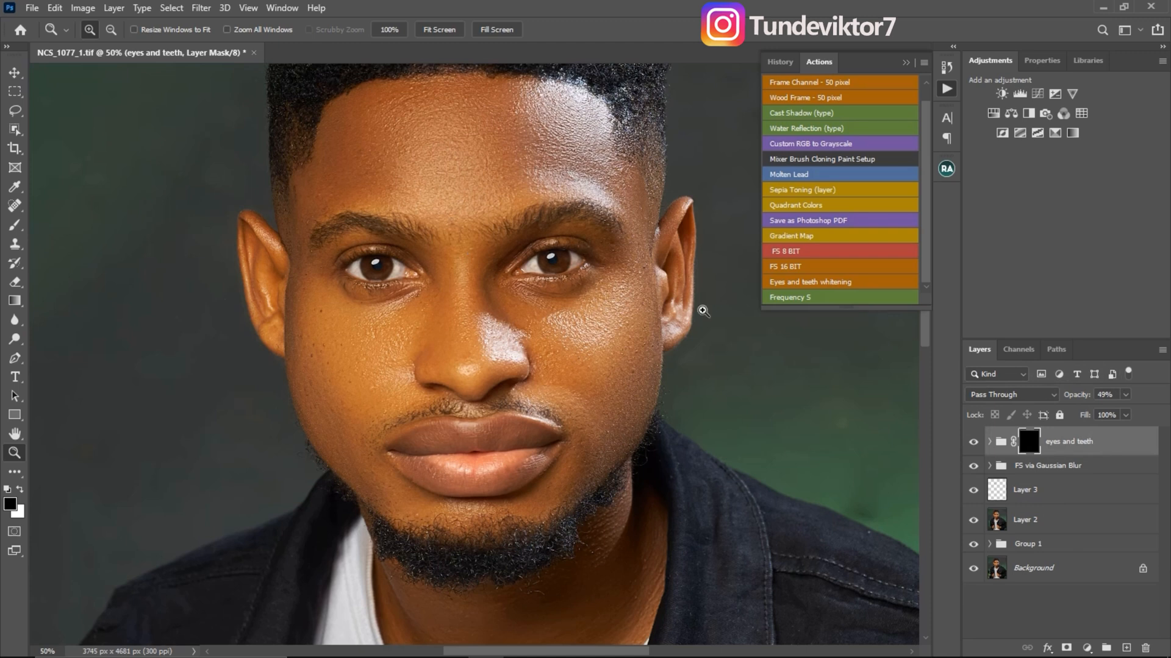
Step: Set the "eyes and teeth" group's opacity to 60% and check the eyes at different magnifications
left_click(1110, 395)
type("60")
left_click(516, 296, "alt")
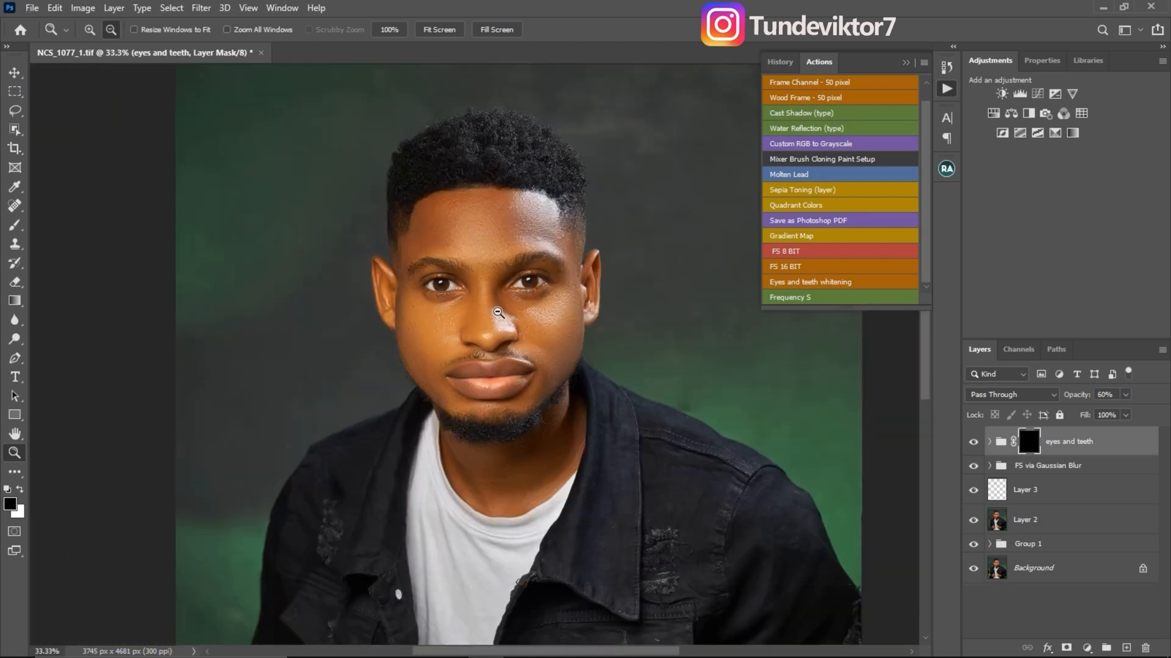
left_click(503, 293)
left_click(518, 288)
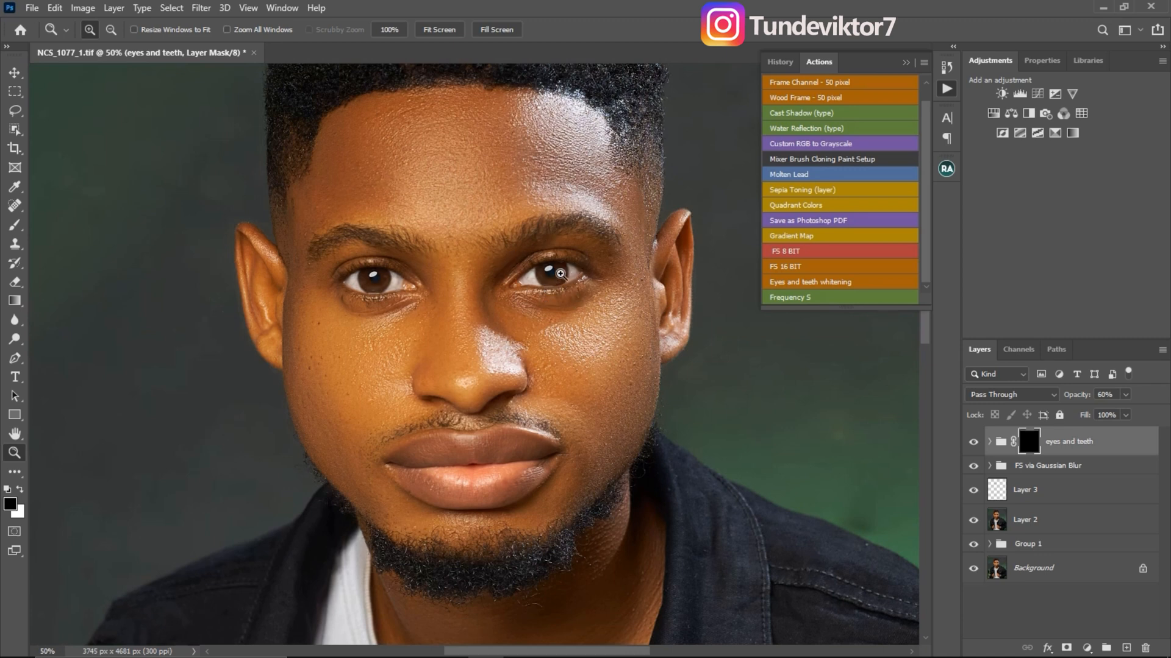
Step: Add a Brightness/Contrast adjustment layer above the "eyes and teeth" group and raise its brightness to 55
left_click(1001, 93)
left_click_drag(1061, 148, 1096, 151)
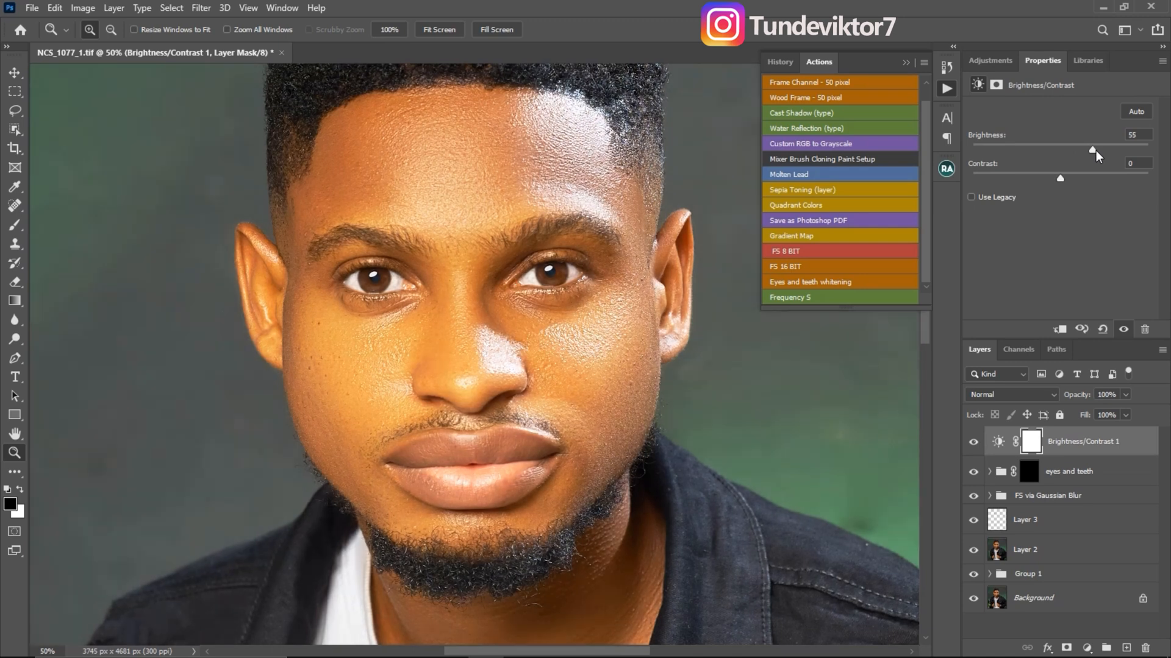
Step: Invert the Brightness/Contrast layer's mask to black and paint white over both irises with a size 30 soft brush
key("ctrl+i")
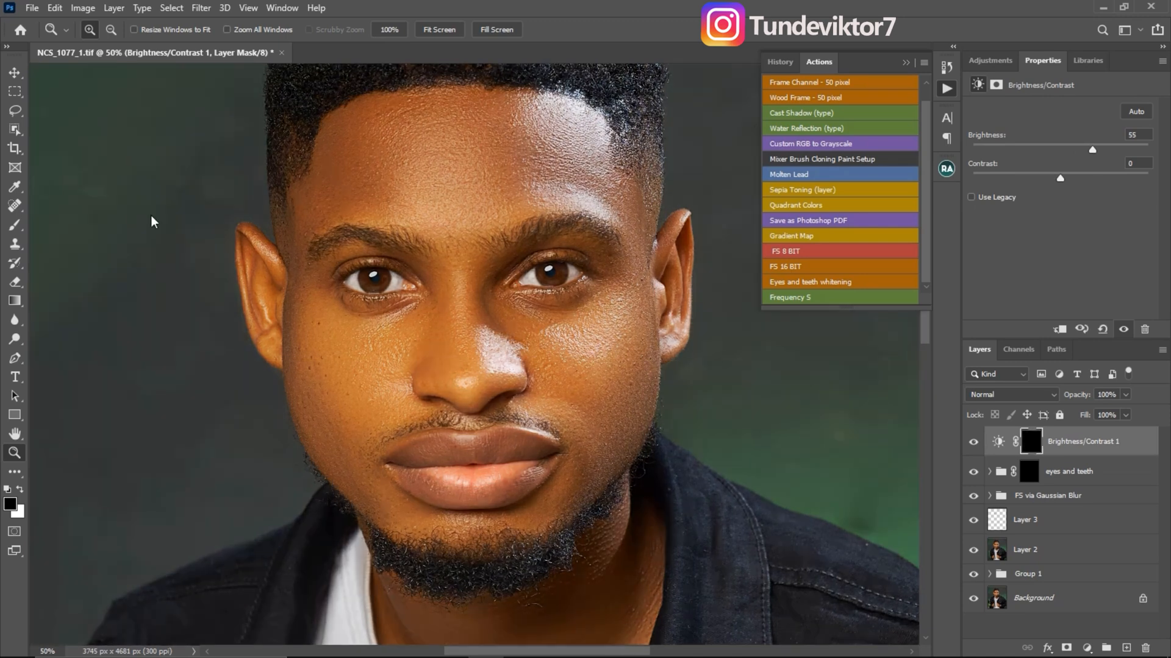
key("b")
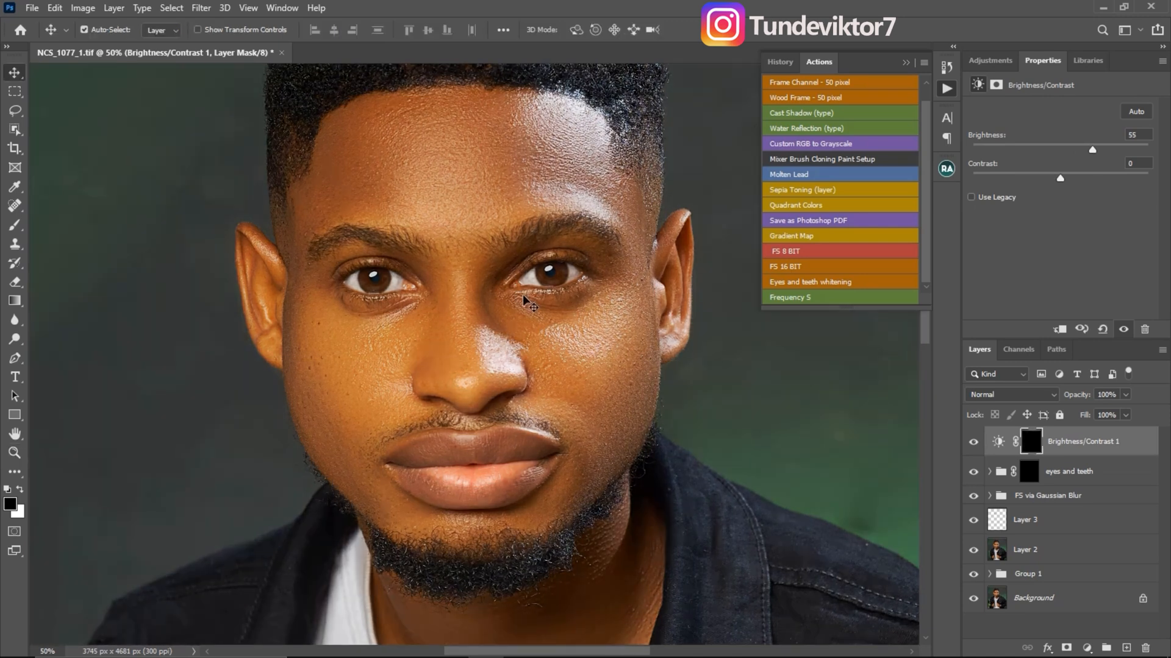
key("bracketright")
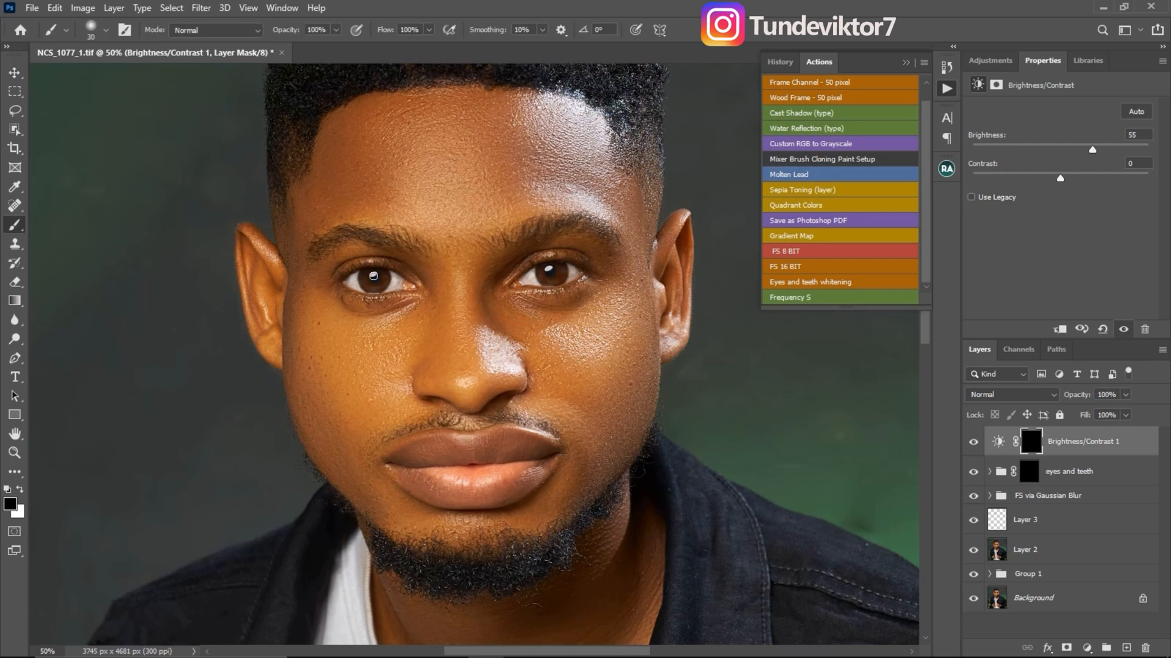
key("x")
mouse_move(559, 267)
left_mouse_down()
mouse_move(551, 280)
mouse_move(544, 266)
left_mouse_up()
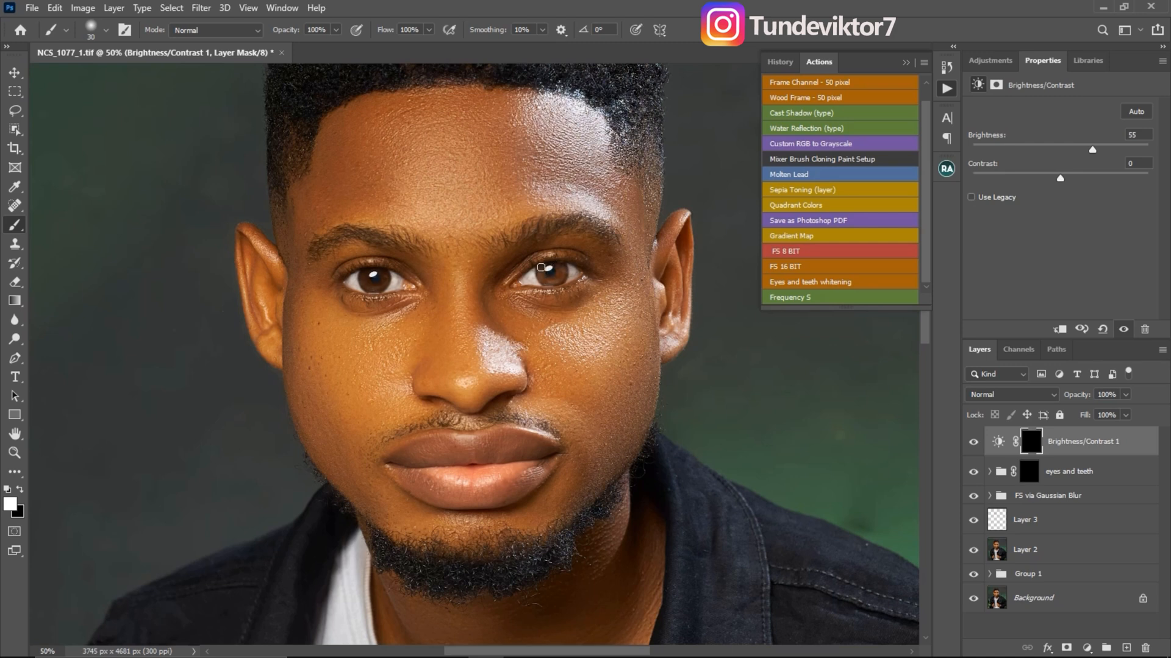
mouse_move(384, 281)
left_mouse_down()
mouse_move(365, 285)
mouse_move(369, 270)
mouse_move(387, 274)
left_mouse_up()
Step: Lower the Brightness/Contrast layer's opacity to 51%
left_click(1125, 394)
left_click_drag(1128, 411, 1093, 416)
key("z")
left_click(455, 335, "alt")
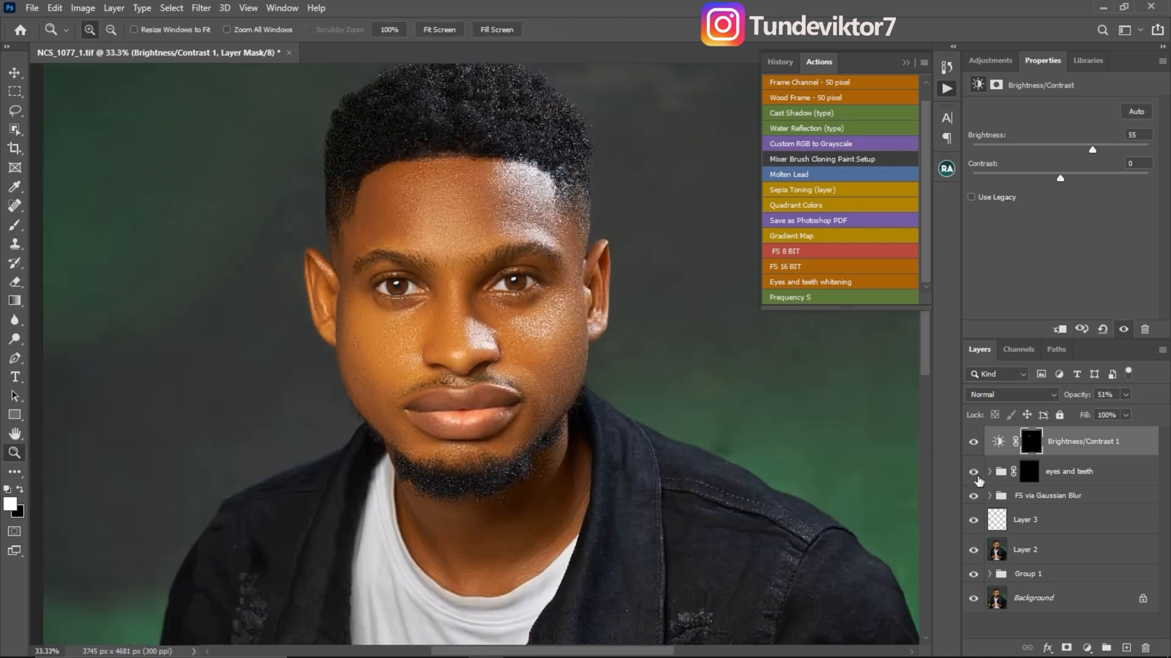
Step: Compare the portrait with and without the "eyes and teeth" group and the Brightness/Contrast layer, and against the original Background alone
key("shift")
left_click(974, 473)
left_click(974, 473)
left_click(974, 443)
left_click(974, 443)
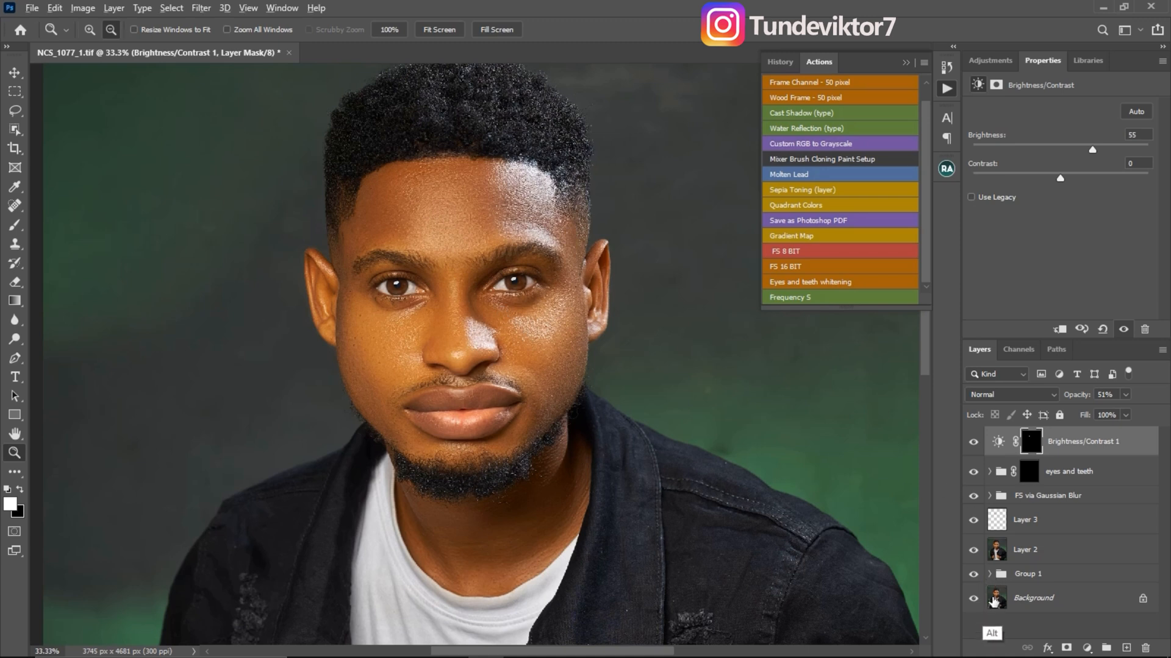
left_click(973, 599, "alt")
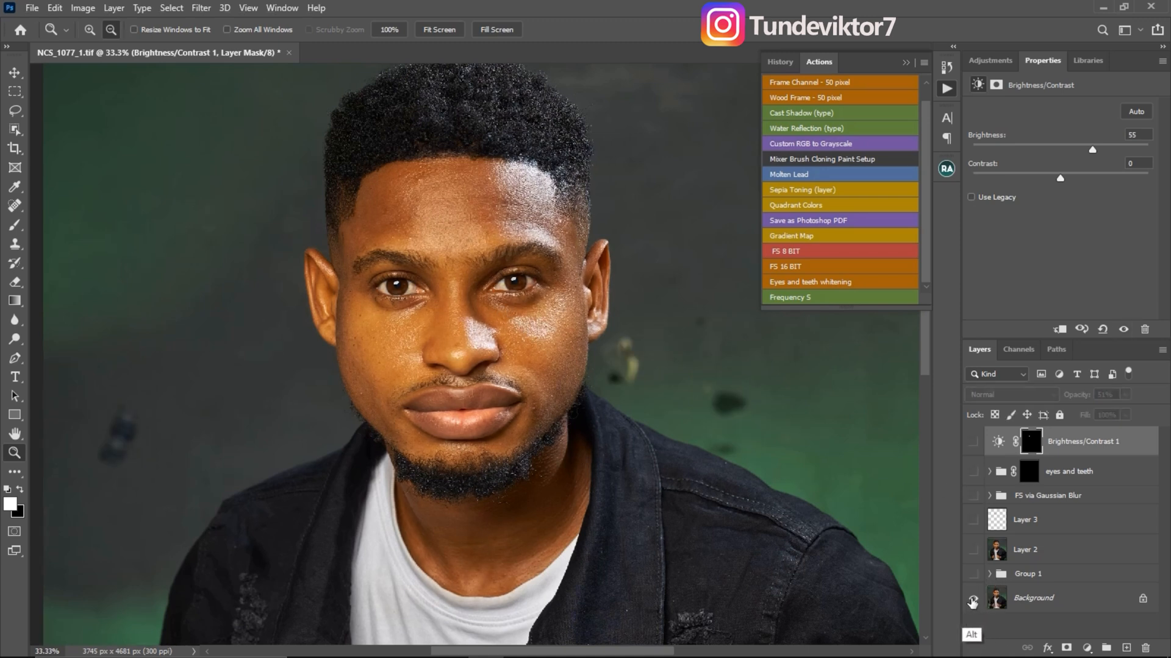
left_click(972, 599, "alt")
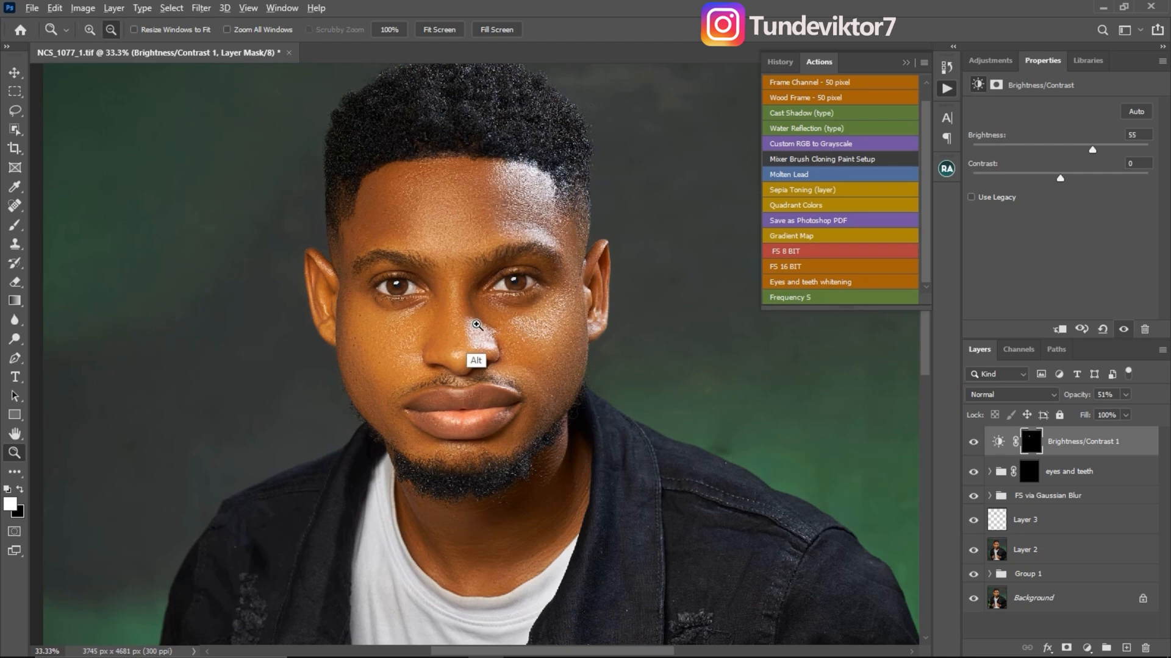
left_click(474, 329, "alt")
left_click(485, 374, "alt")
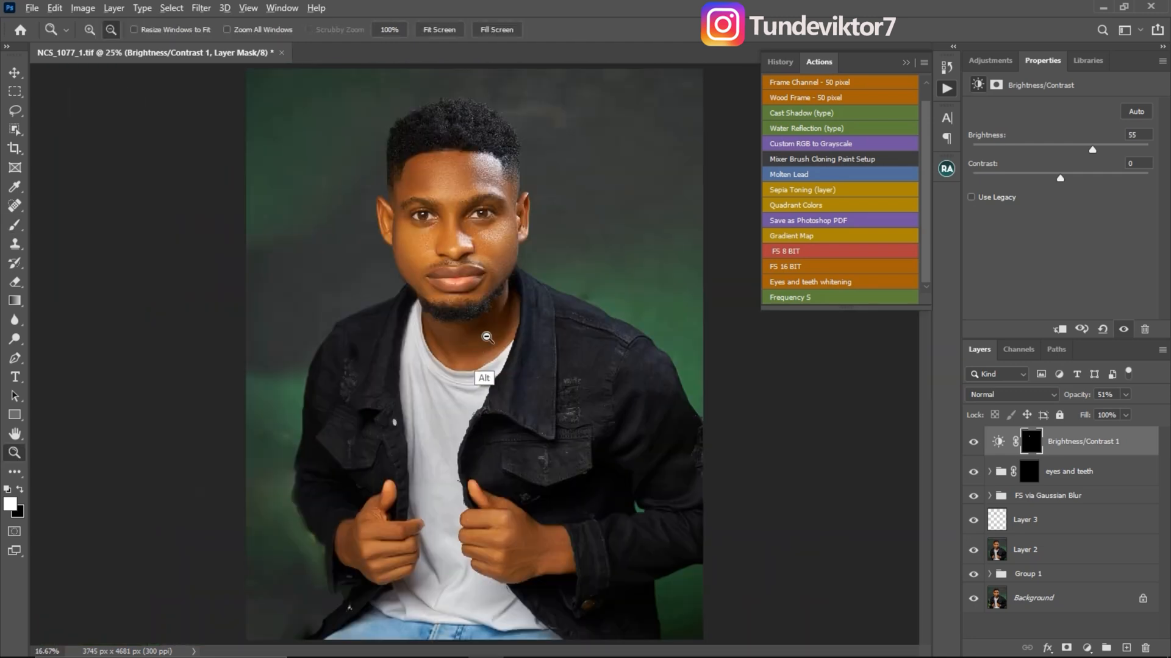
Step: Close the Libraries panel and display the available adjustments
key("b")
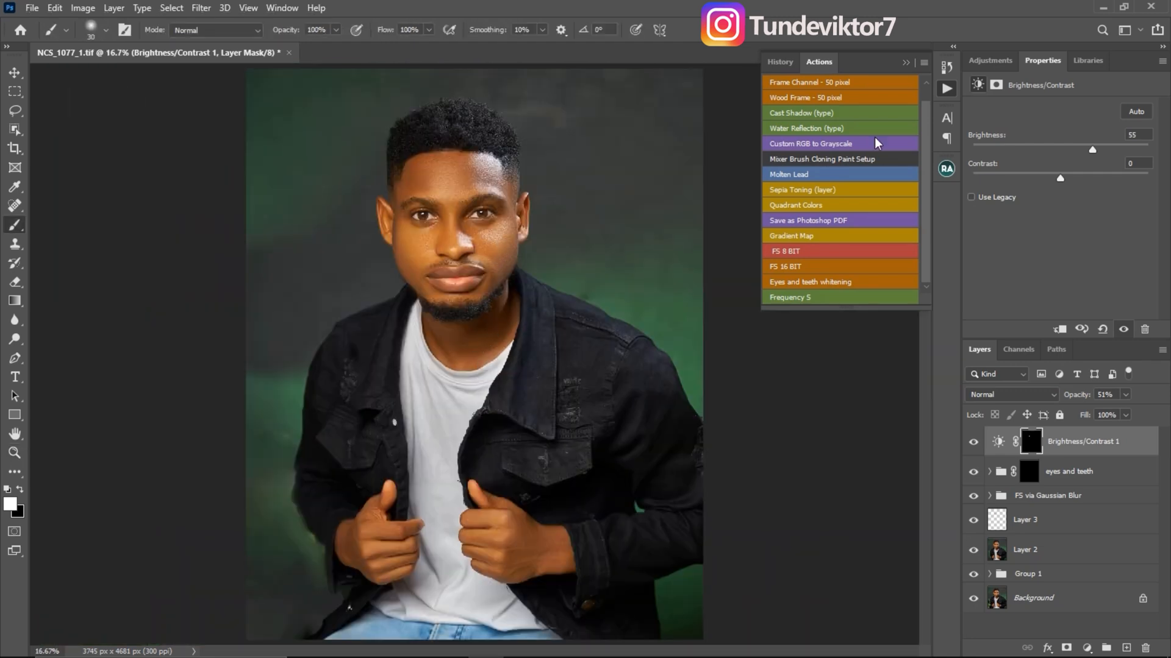
left_click(990, 61)
left_click(1088, 61)
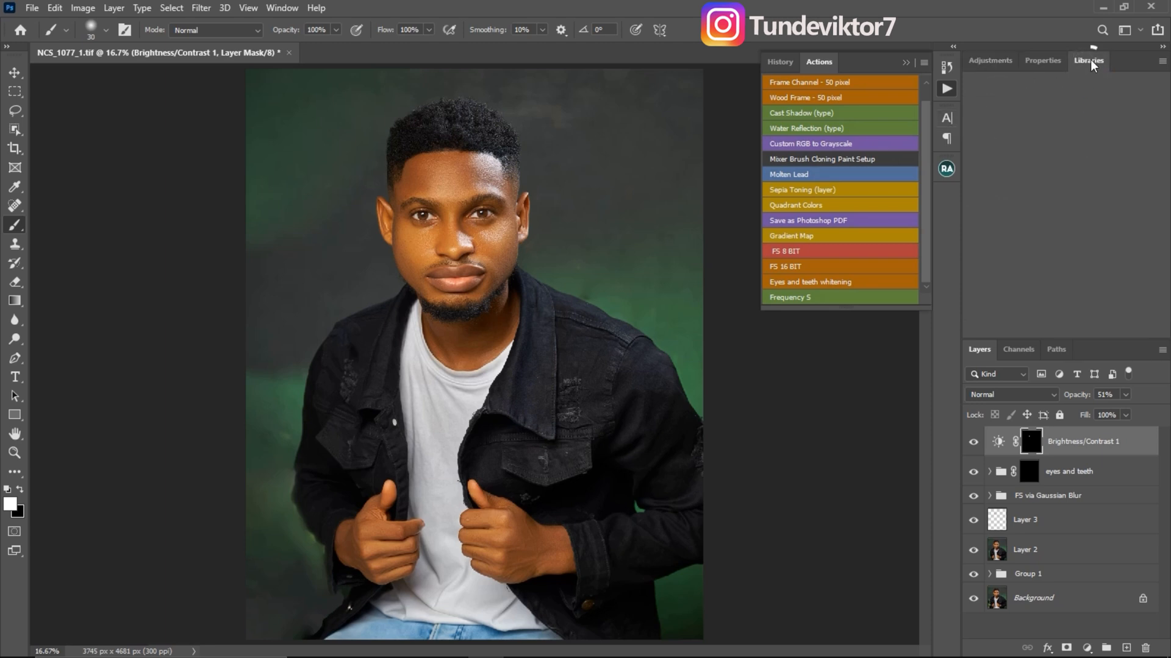
right_click(1091, 60)
left_click(1096, 68)
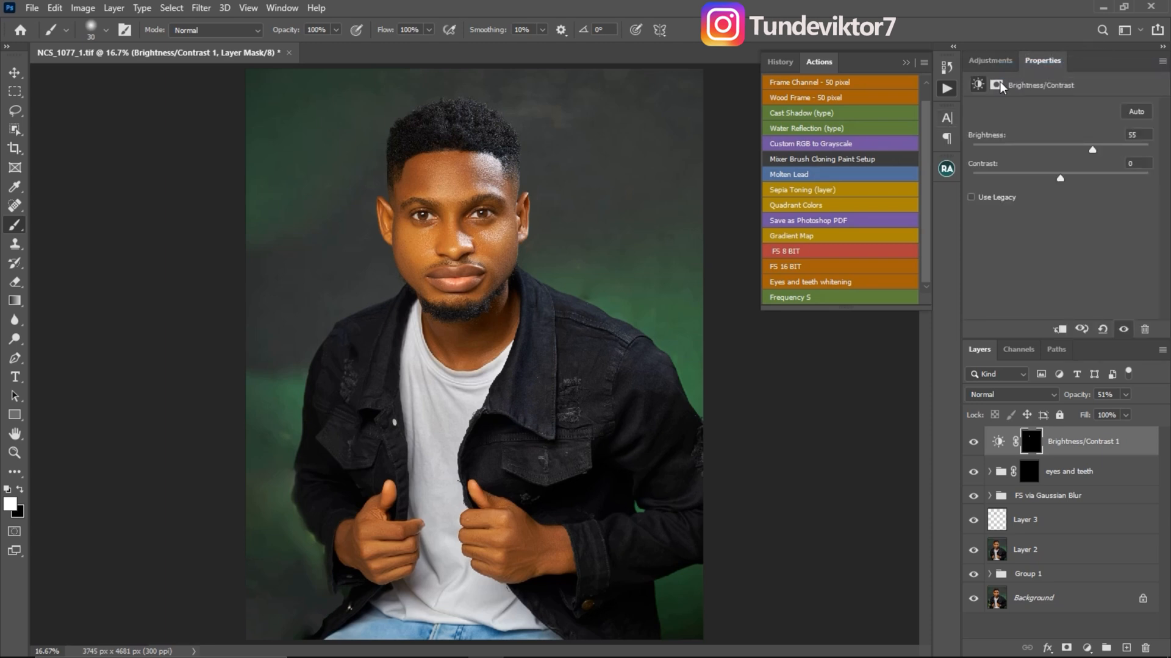
left_click(989, 60)
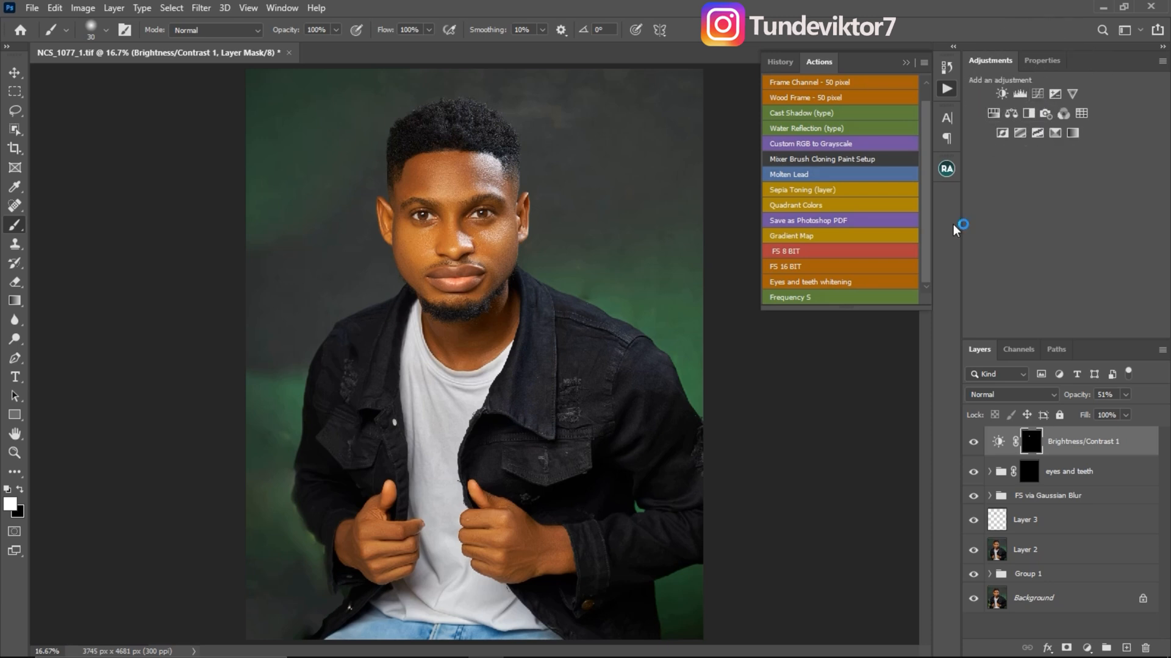
Step: Add a Curves adjustment layer with a gentle S-curve, mapping shadows from input 59 to output 55 and highlights from 190 to 202
left_click(1086, 648)
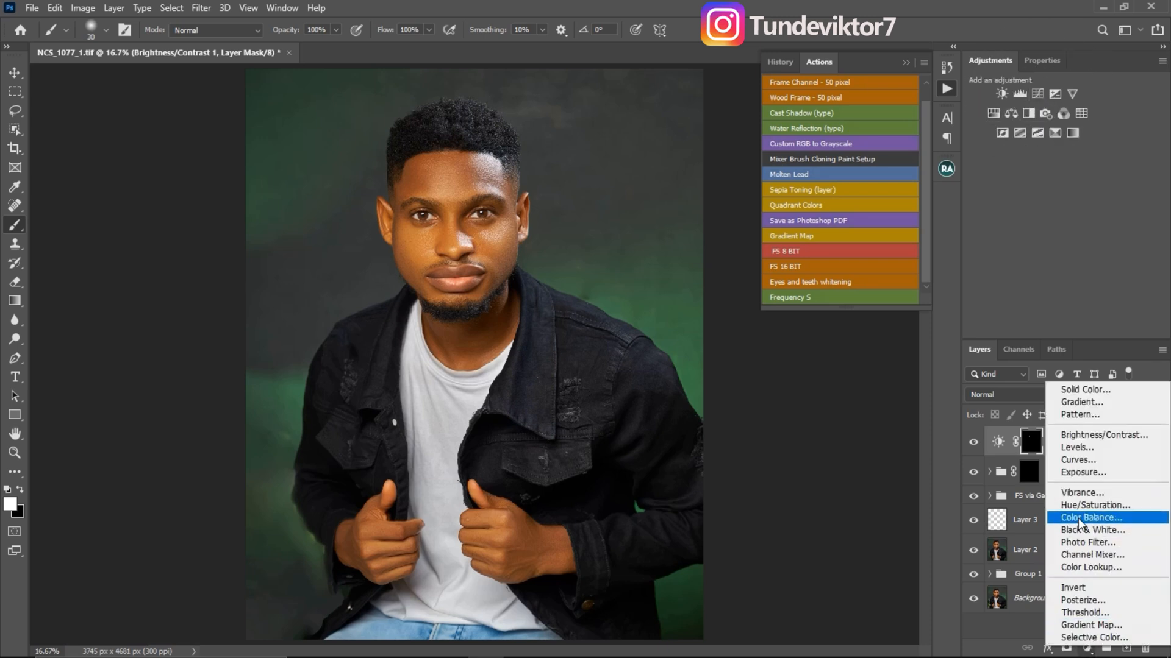
left_click(1080, 460)
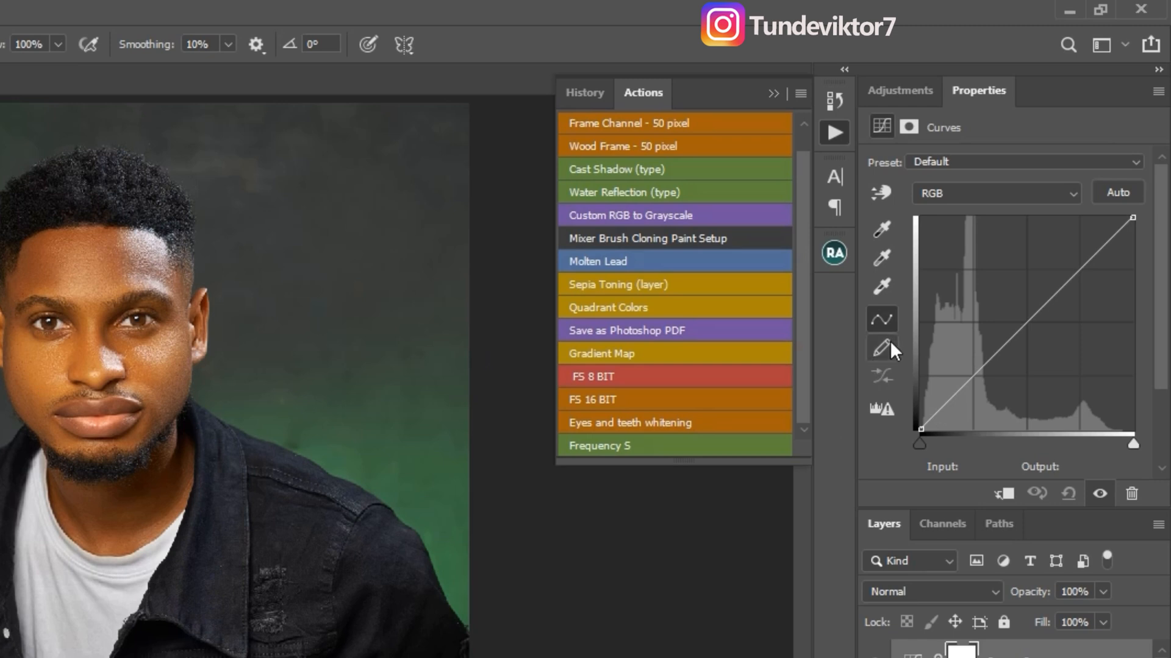
left_click(972, 378)
left_click(1081, 268)
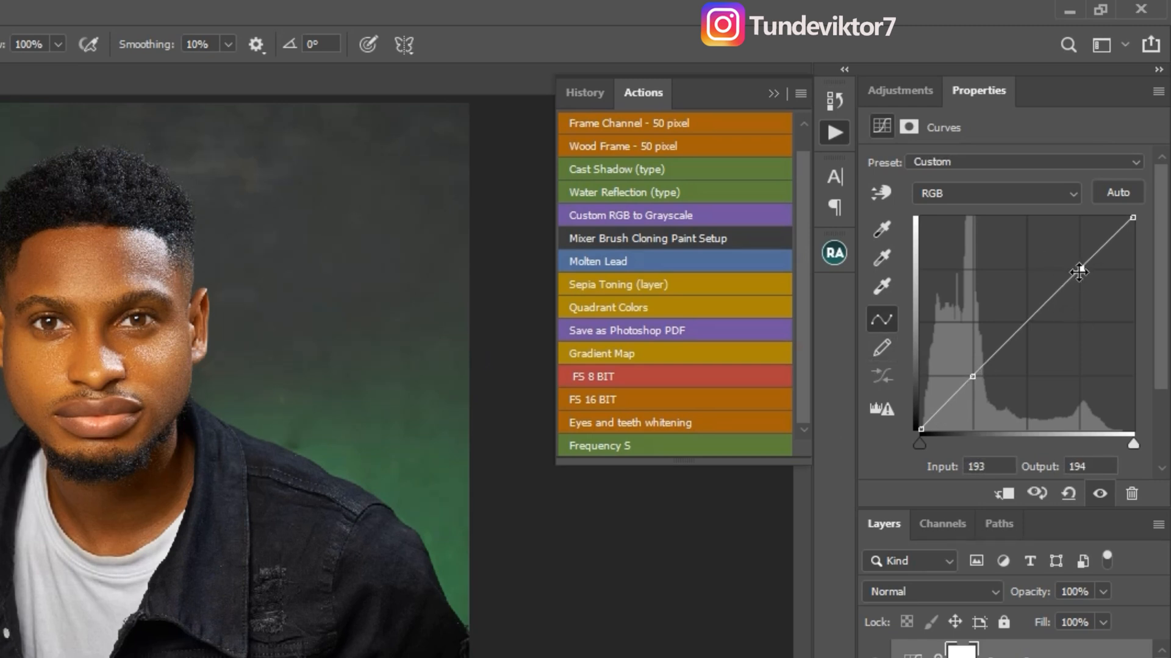
left_click_drag(1081, 268, 1075, 262)
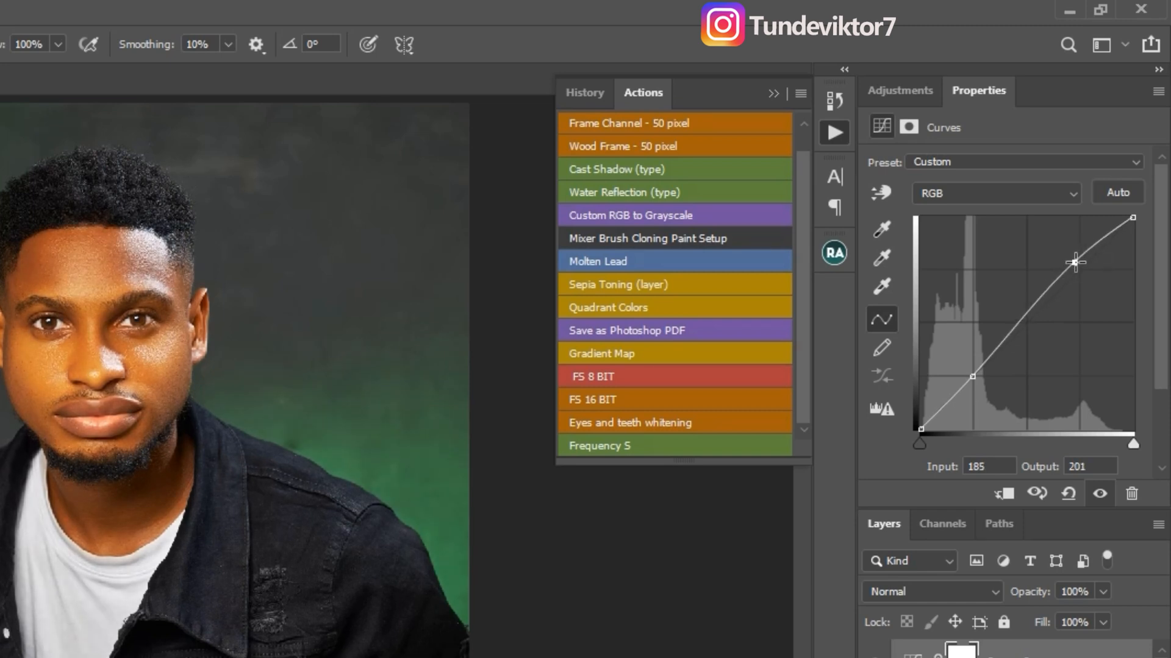
left_click(971, 378)
left_click_drag(970, 384, 970, 387)
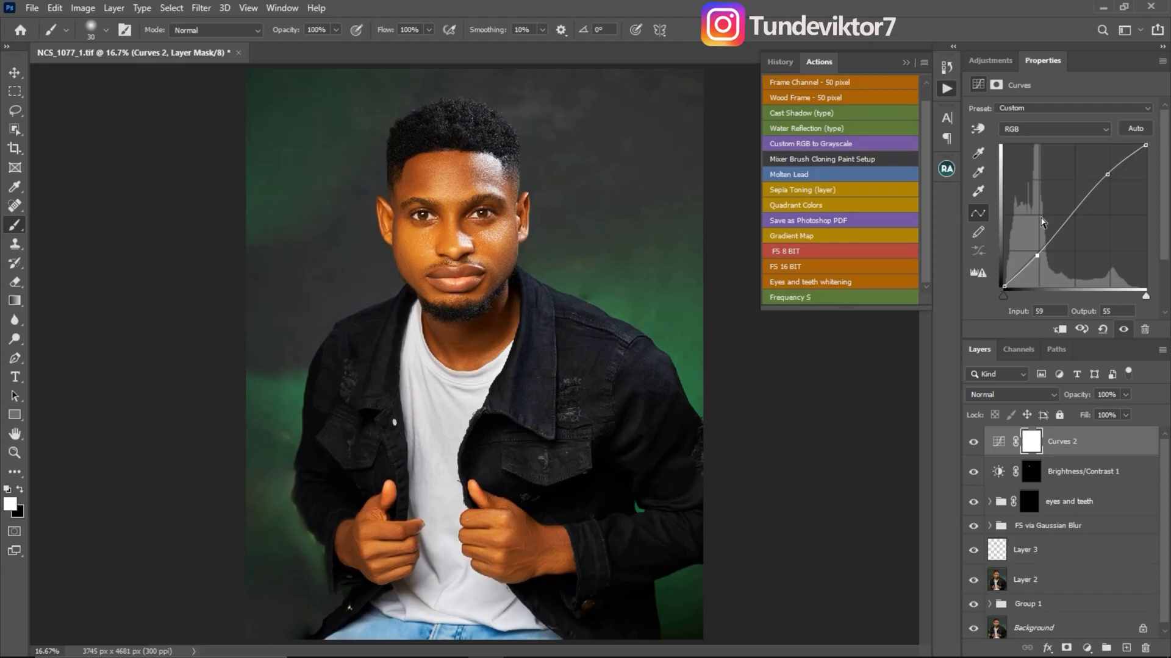
left_click_drag(1112, 175, 1109, 174)
Step: Compare the portrait with and without the Curves adjustment and check the whole image at a smaller magnification
left_click(972, 444)
left_click(973, 444)
key("z")
left_click(475, 280, "alt")
left_click(475, 279)
left_click(475, 279, "alt")
key("b")
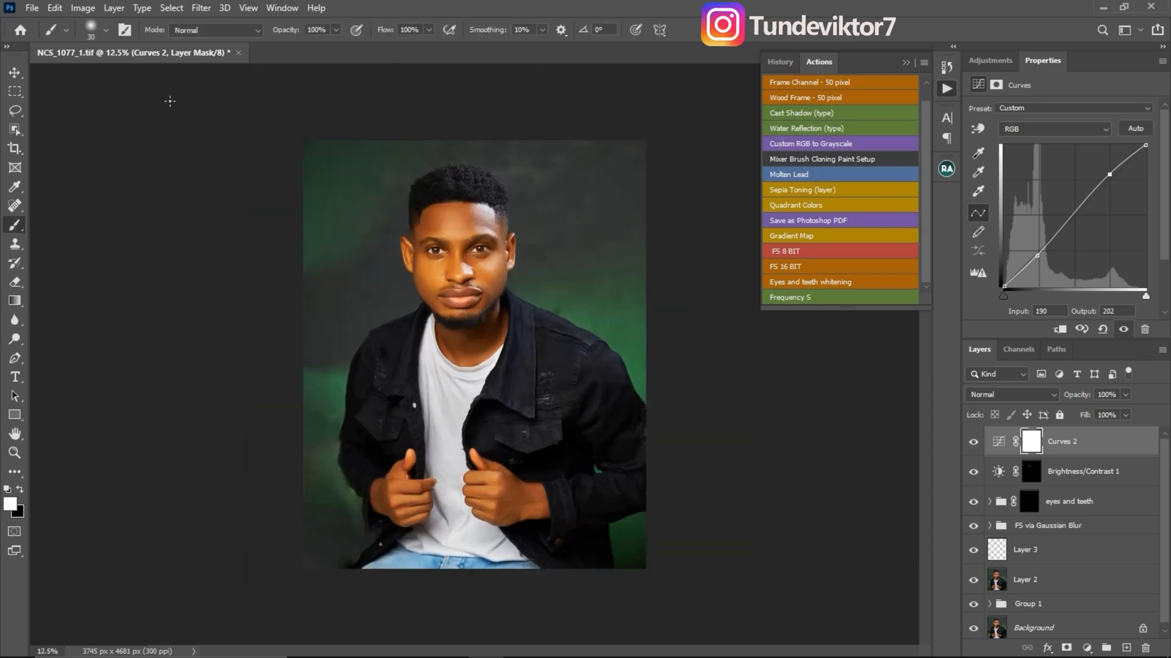
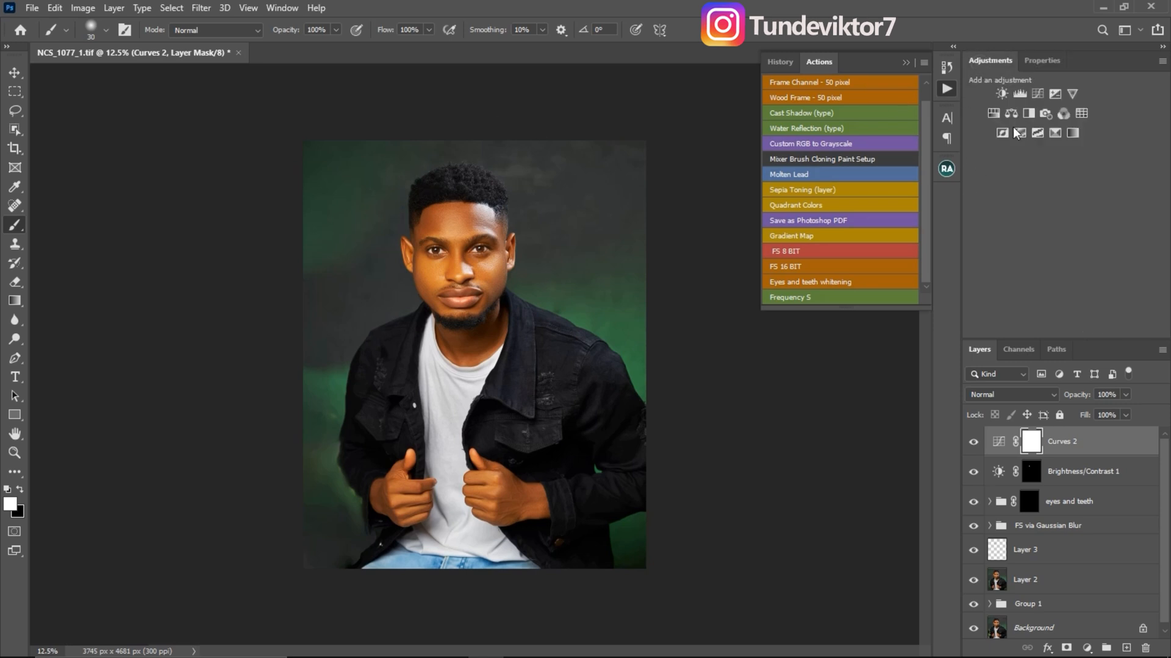
Step: Add a Selective Color adjustment layer and set the Reds to magenta -16% and yellow -10%
left_click(1053, 133)
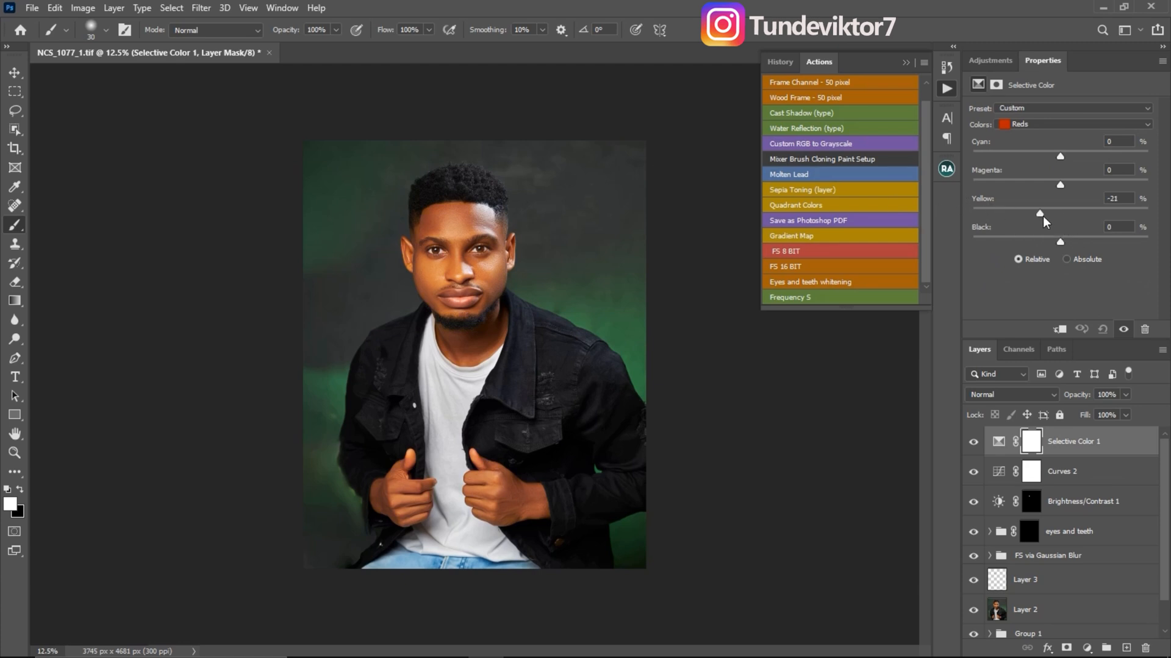
left_click_drag(1049, 219, 1058, 185)
left_click_drag(1048, 187, 1046, 187)
Step: Compare the skin tones with the Selective Color layer hidden and shown
left_click(973, 444)
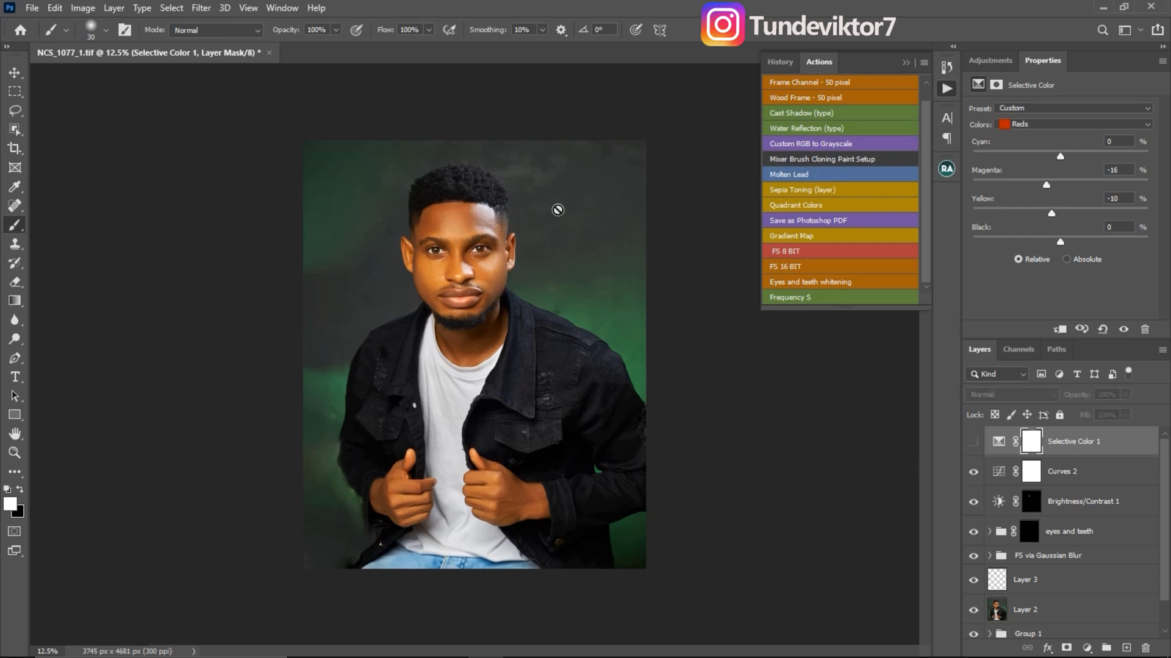
key("z")
left_click(518, 180)
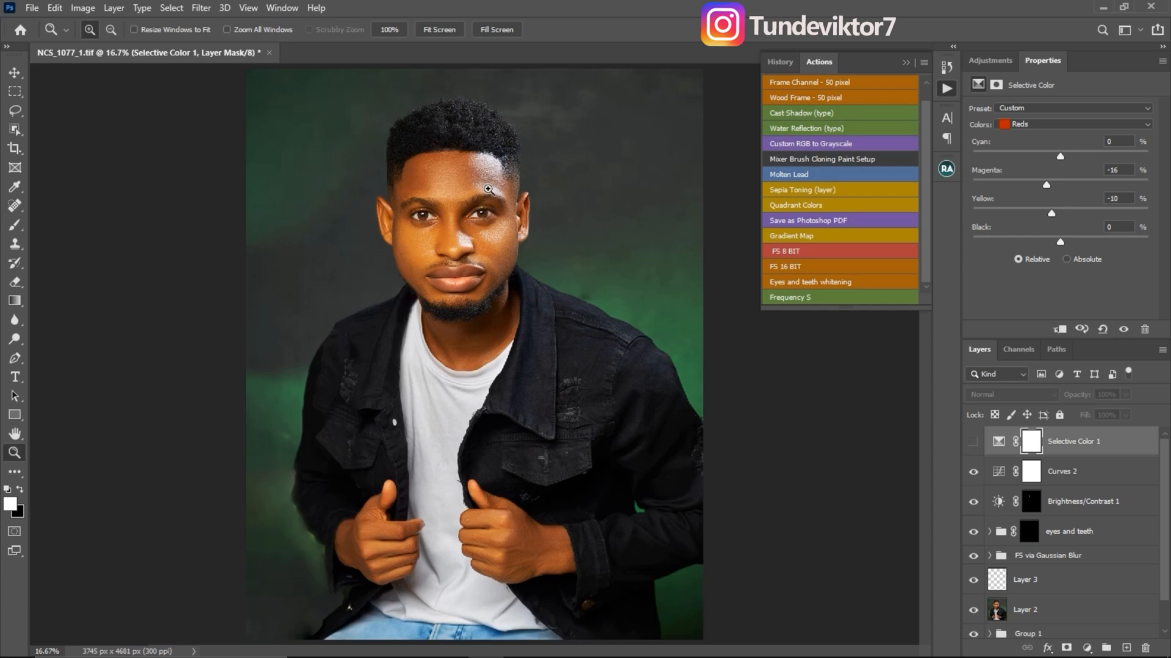
key("b")
left_click(973, 444)
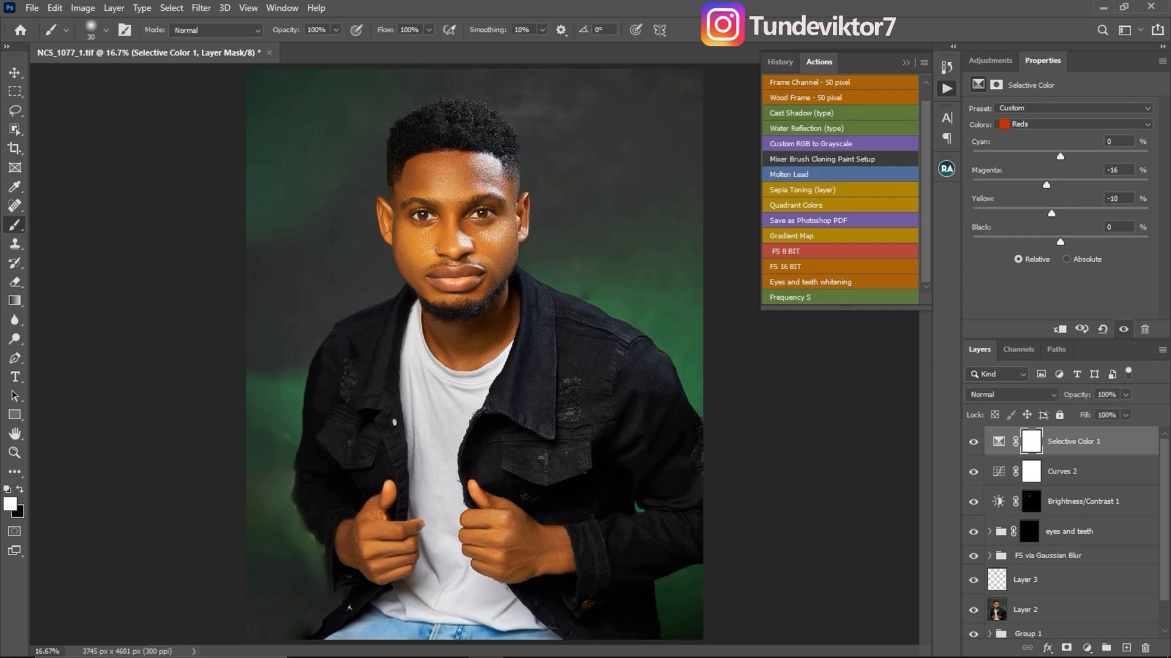
Step: Stamp all visible layers into a new layer above Selective Color and duplicate the merged layer
key("l")
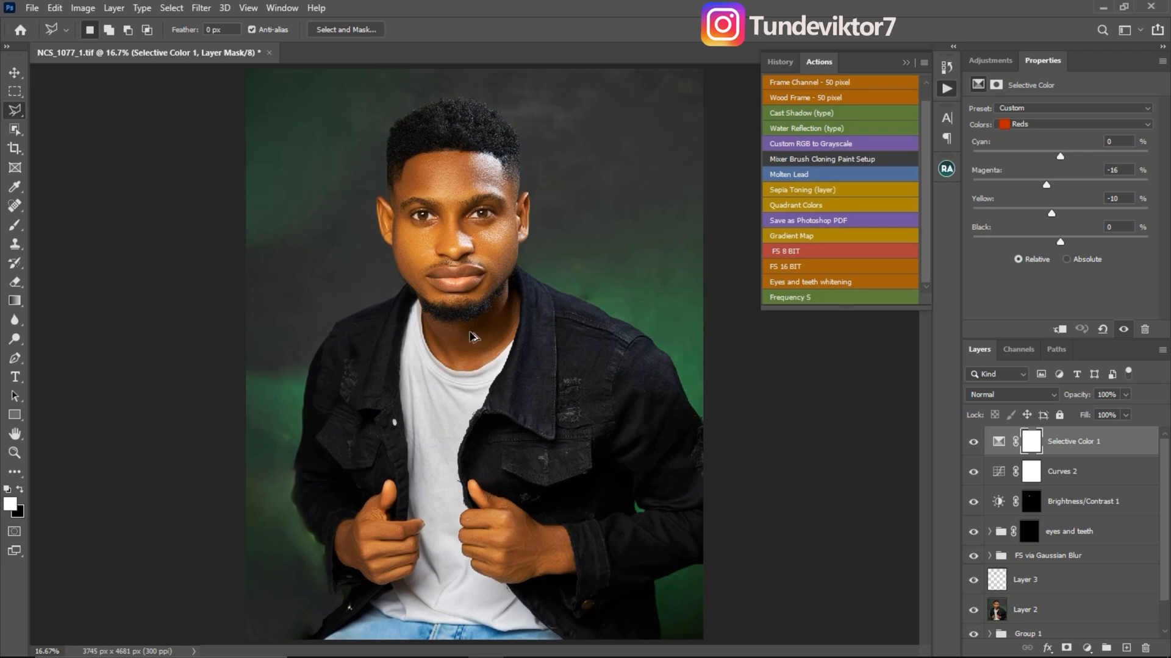
key("ctrl+shift+alt+e")
key("x")
left_click(1000, 449)
left_click(1000, 444)
left_click(994, 450)
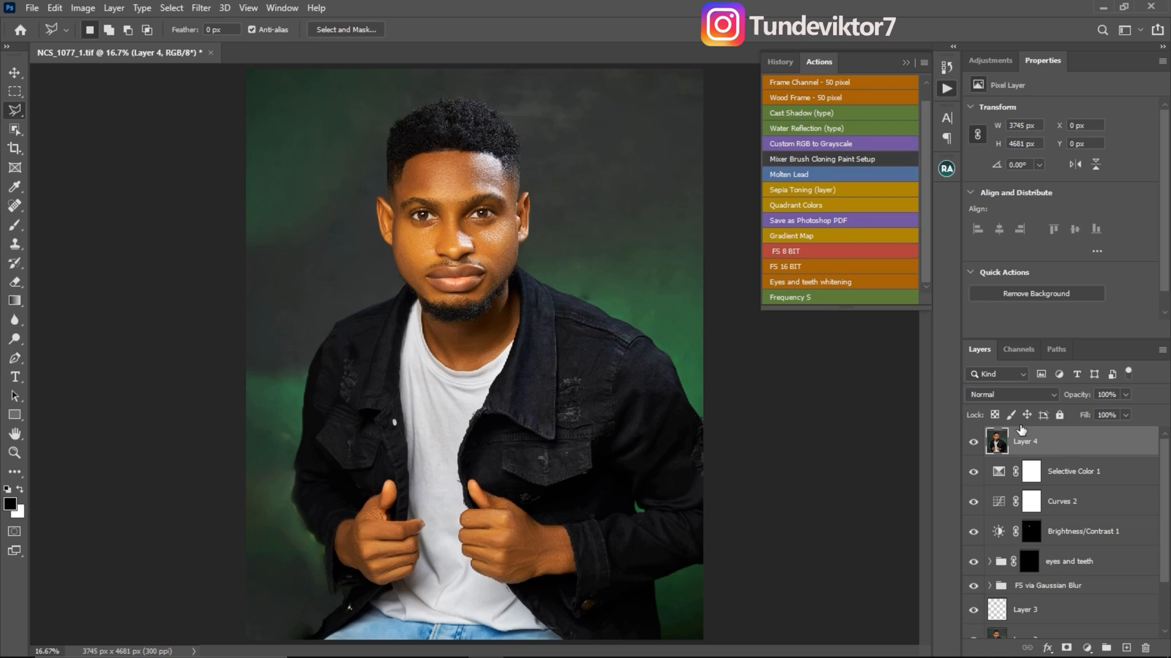
key("ctrl+j")
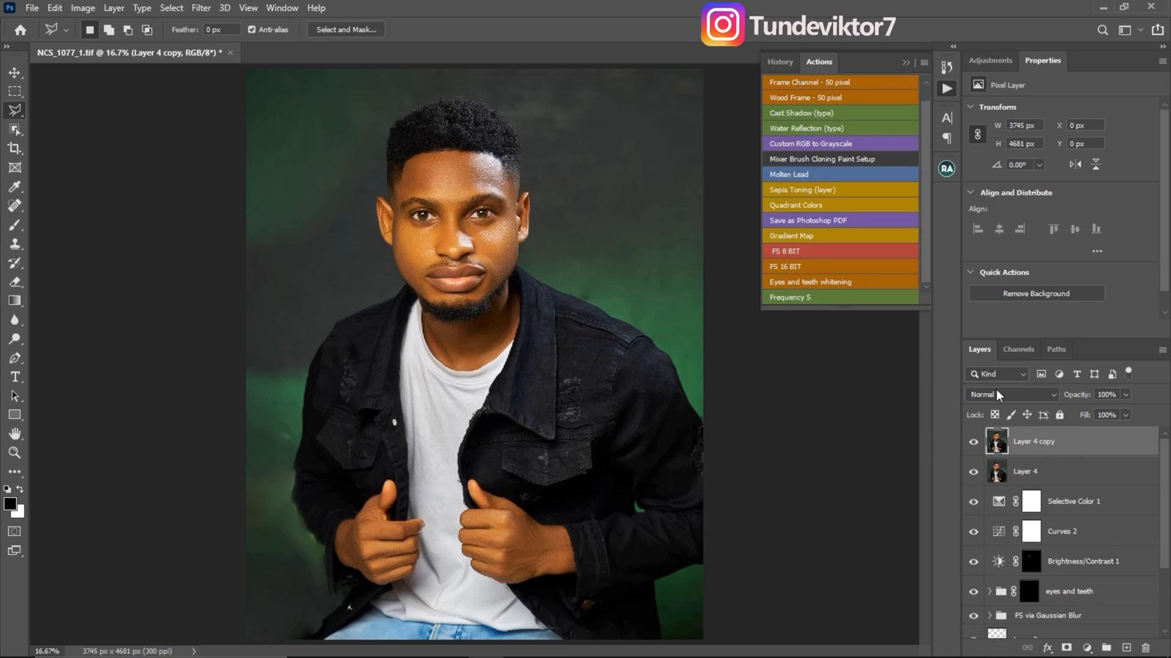
Step: Select the man on the duplicated layer with the Object Selection tool by framing his whole figure
left_click(15, 130)
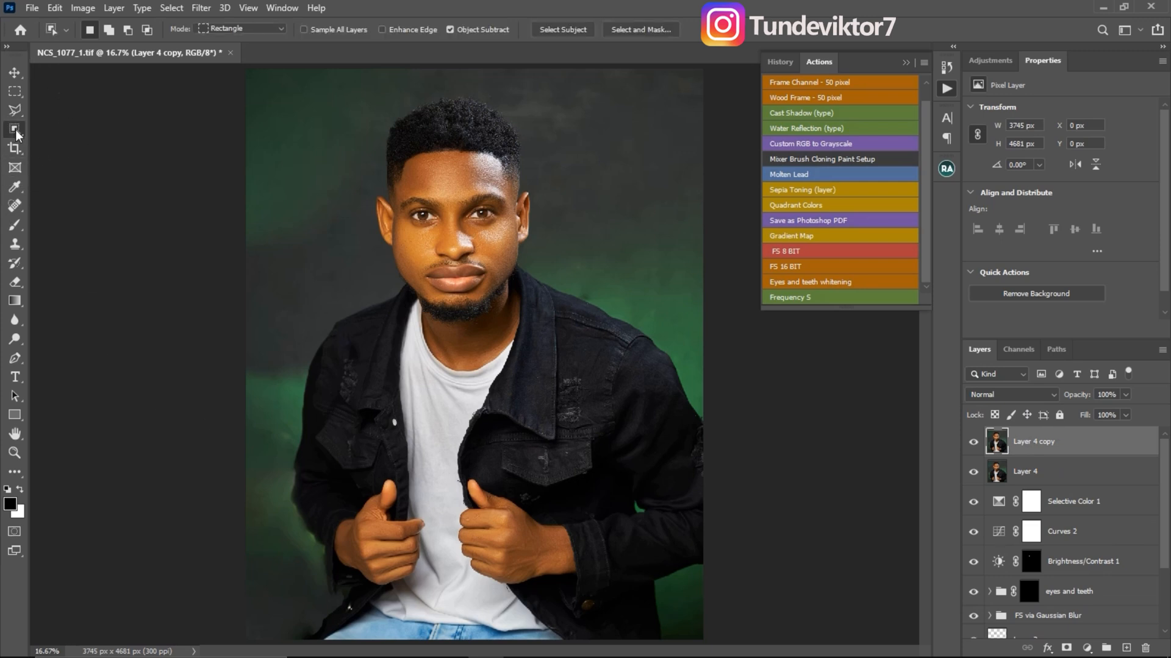
right_click(15, 130)
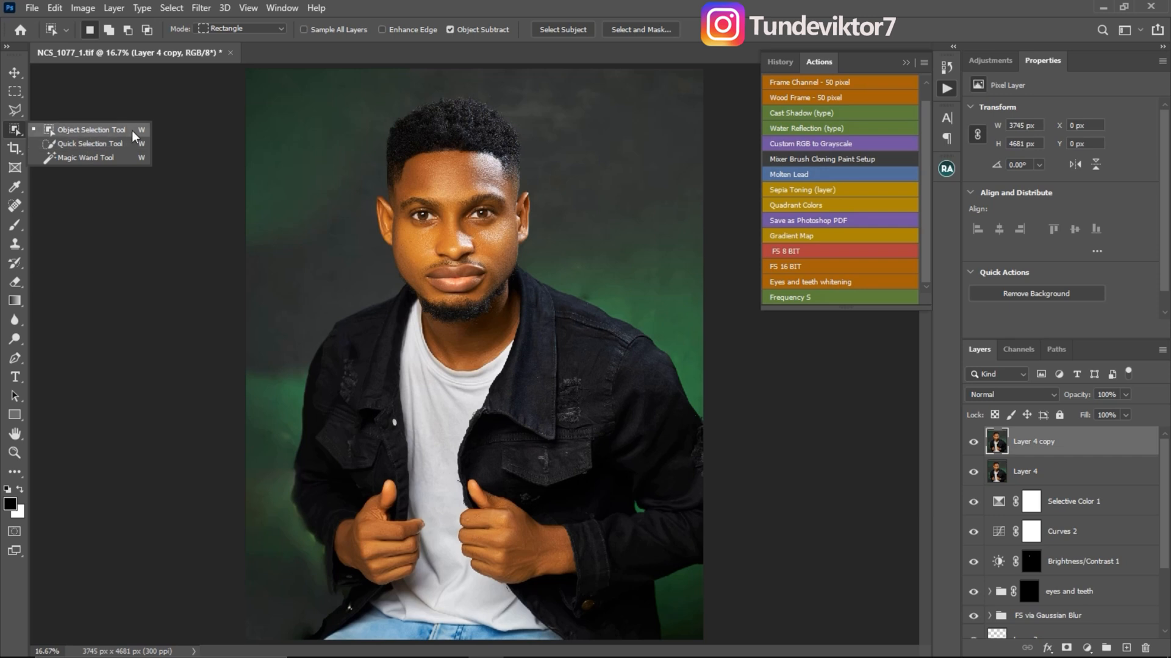
left_click(87, 128)
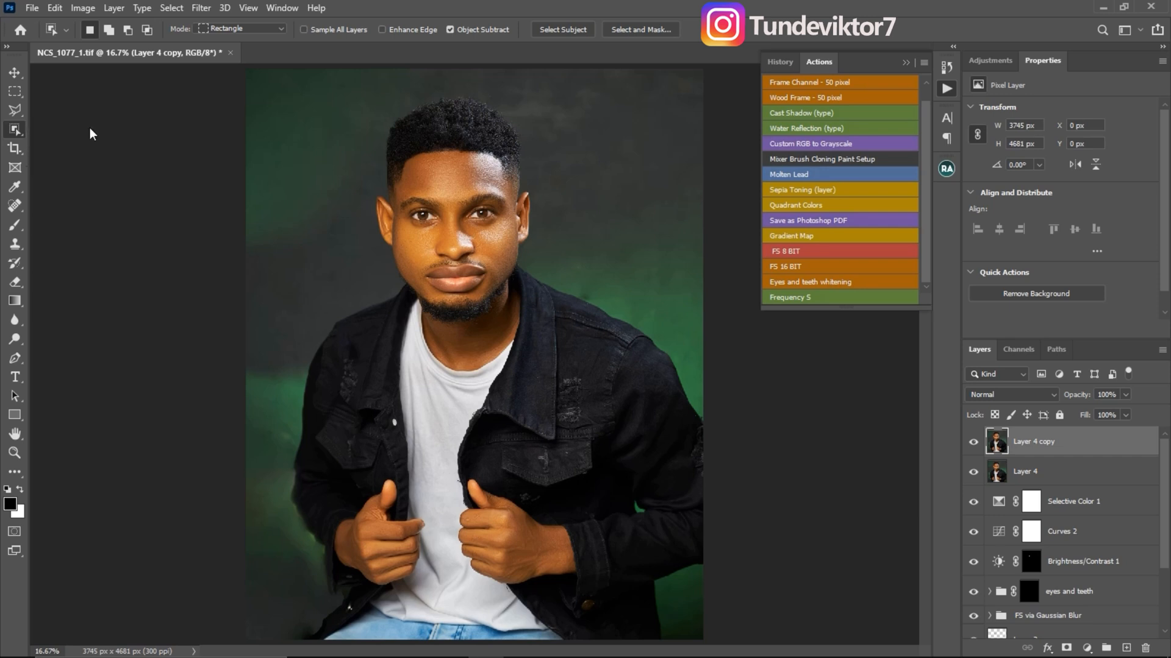
key("z")
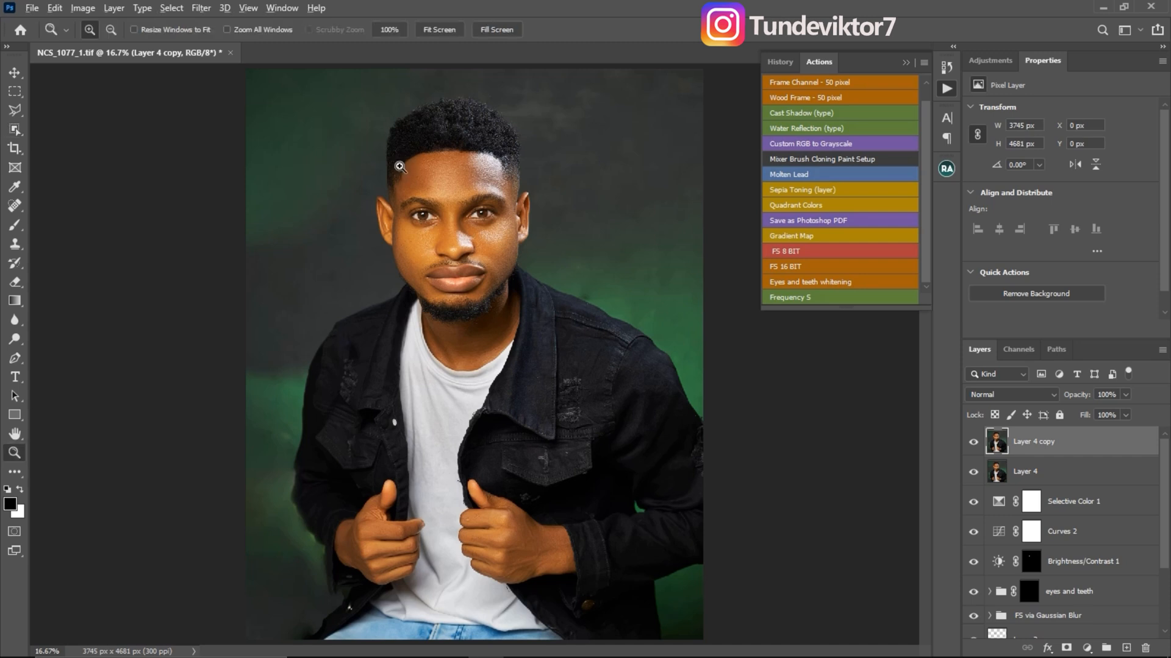
left_click(400, 206, "alt")
left_click(15, 129)
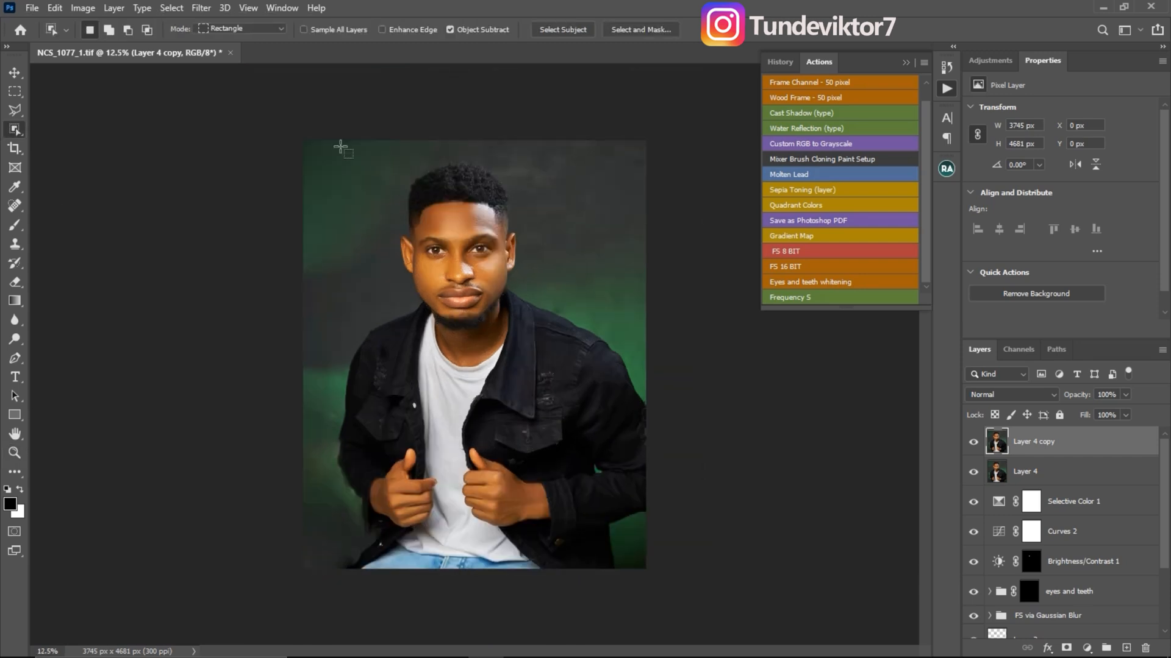
left_click_drag(340, 155, 654, 587)
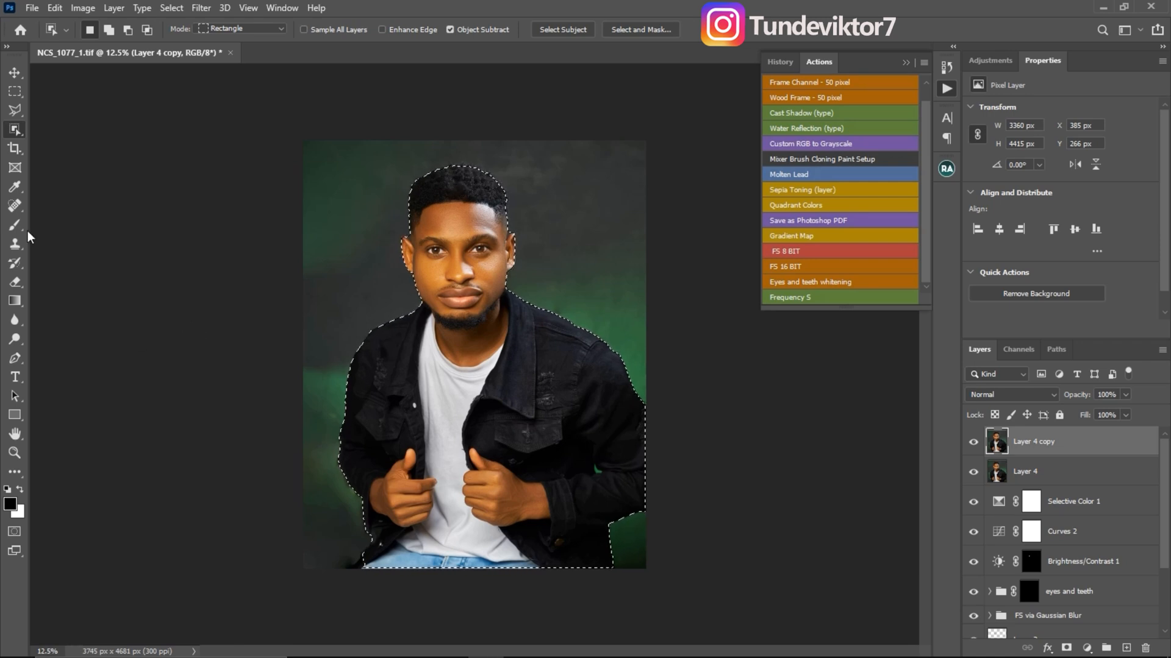
Step: Add the missed corner of the jacket hem beside the jeans to the selection with the Polygonal Lasso
key("z")
left_click(417, 586)
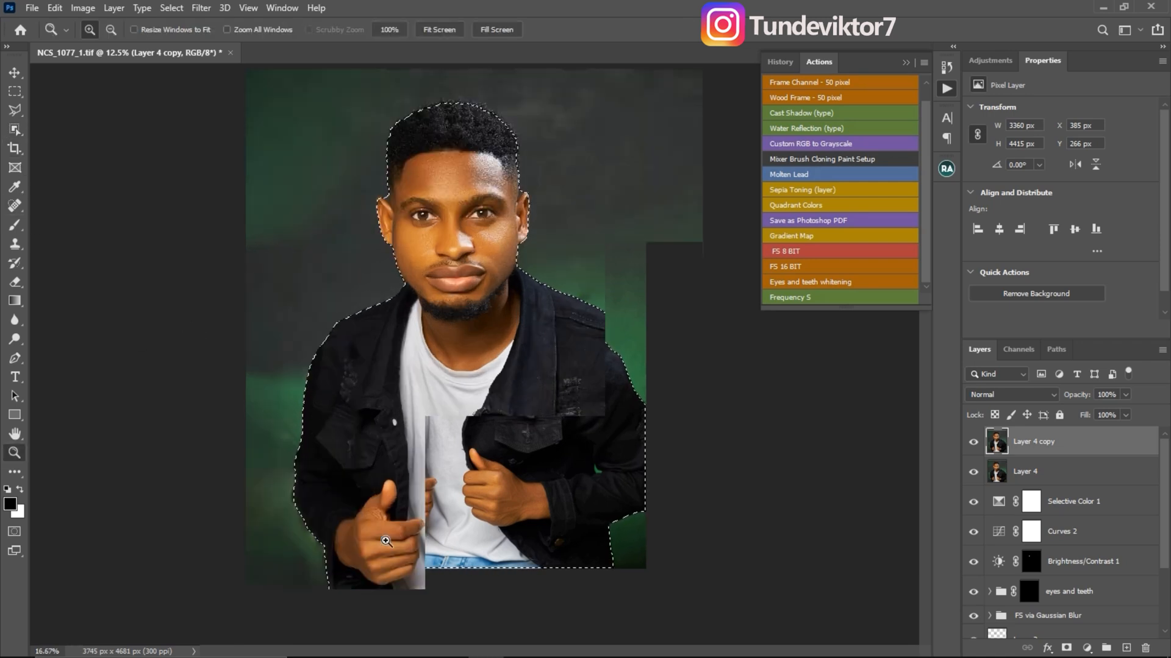
key("w")
left_click_drag(343, 553, 344, 449)
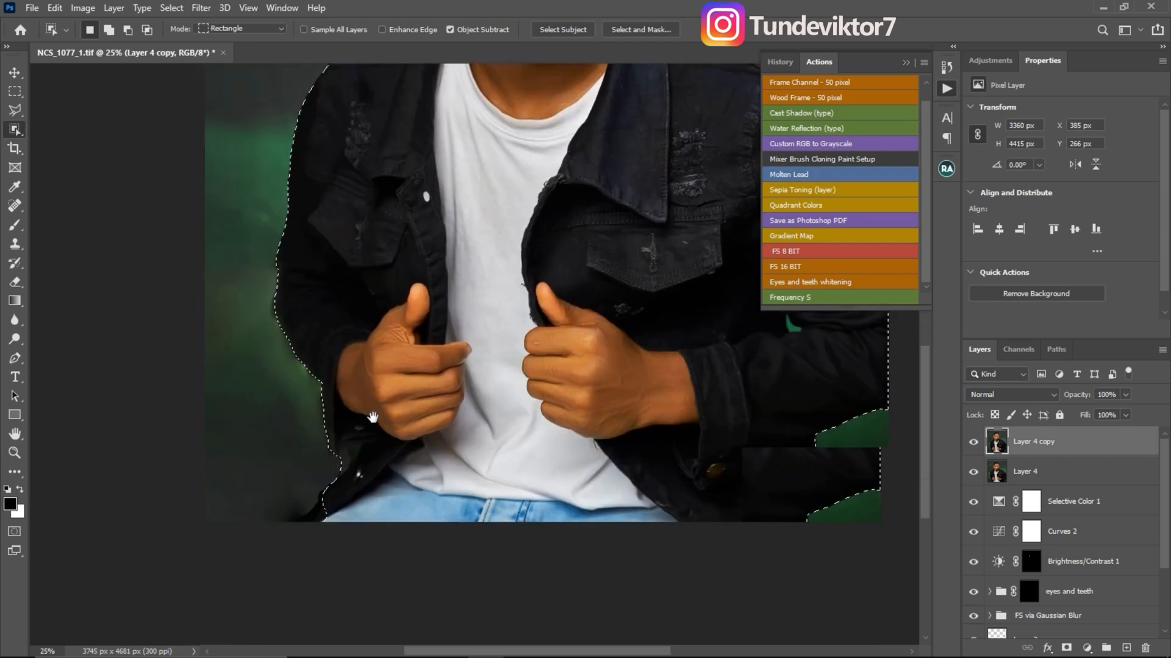
key("z")
left_click(347, 461)
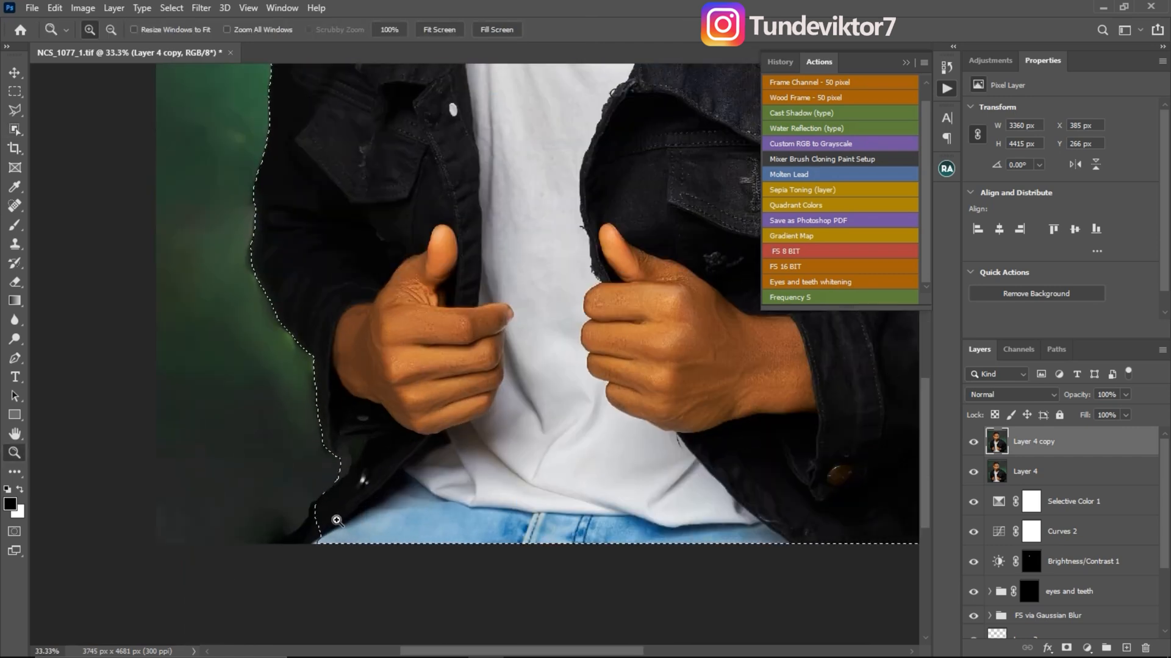
left_click(17, 107)
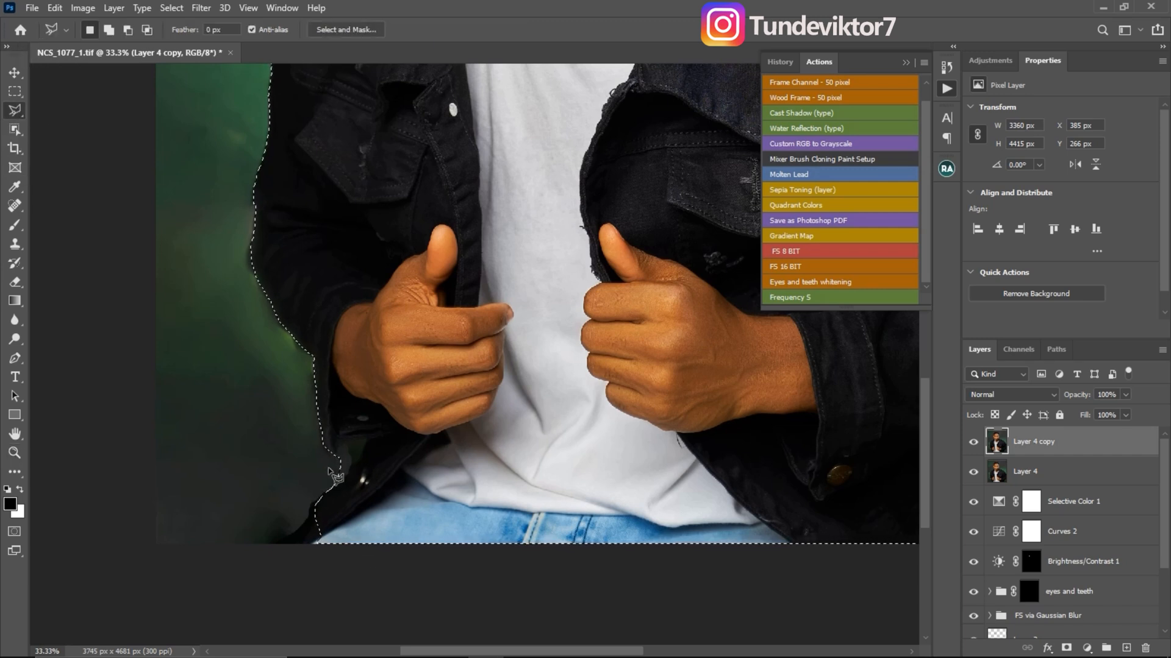
key("z")
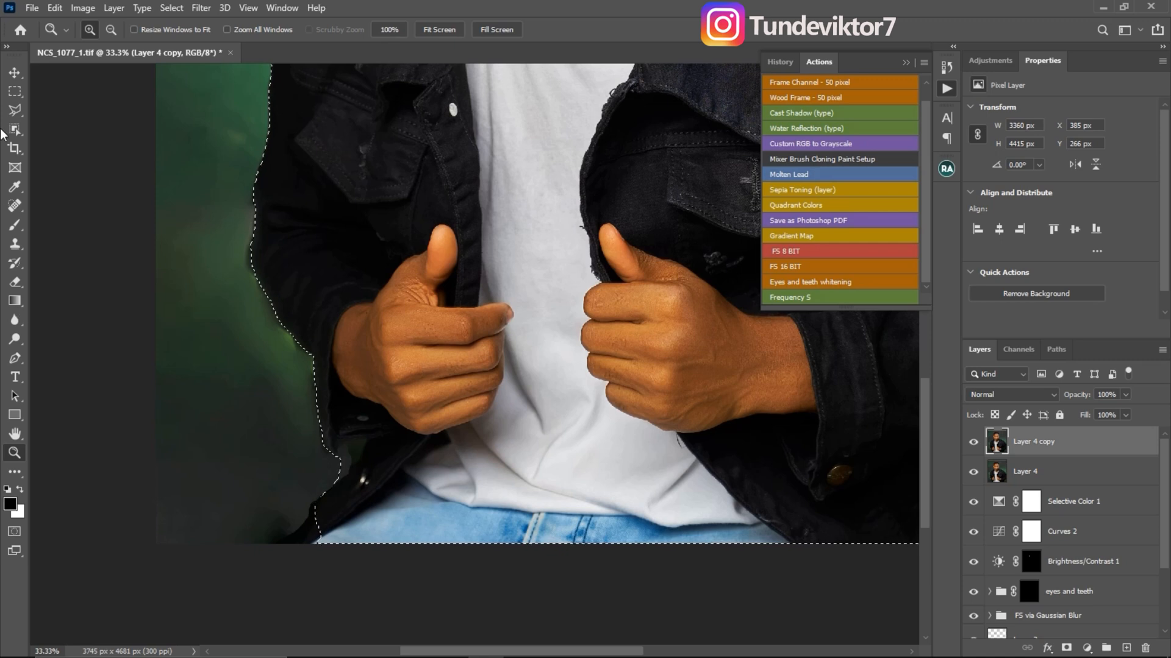
key("l")
key("shift")
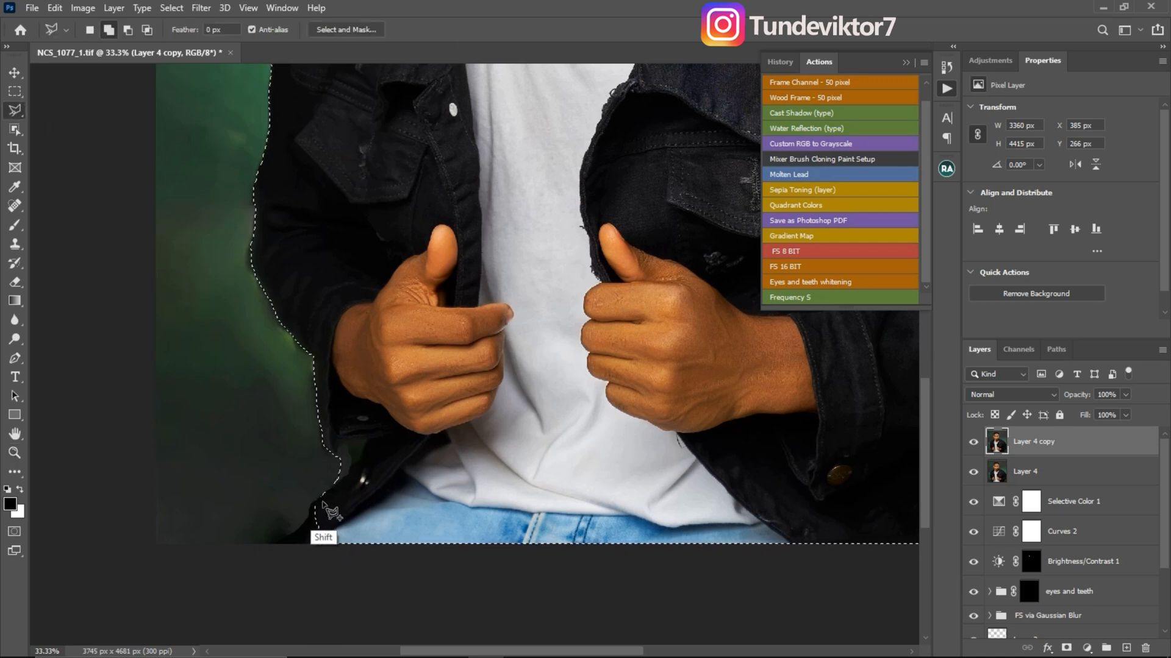
left_click(313, 503)
left_click(310, 520)
left_click(316, 545)
left_click(341, 524)
left_click(357, 491)
left_click(345, 490)
left_click(338, 503)
left_click(317, 504)
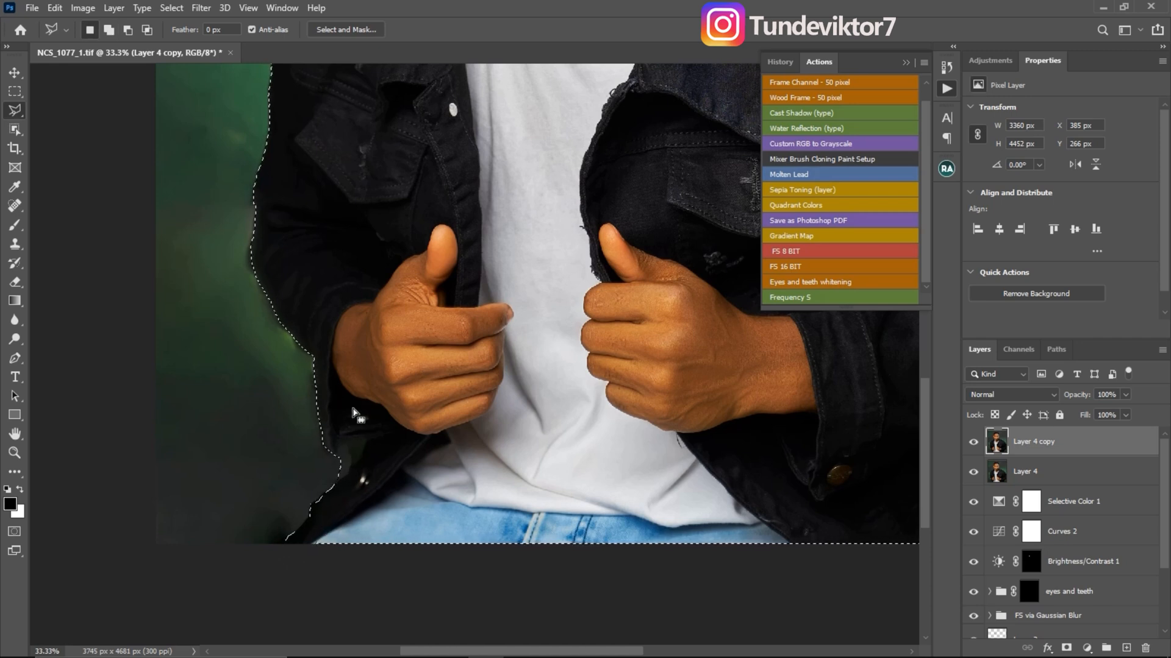
Step: Subtract the patch of dark background beside the jacket's lower edge, below the hand, from the selection with the Polygonal Lasso
key("alt")
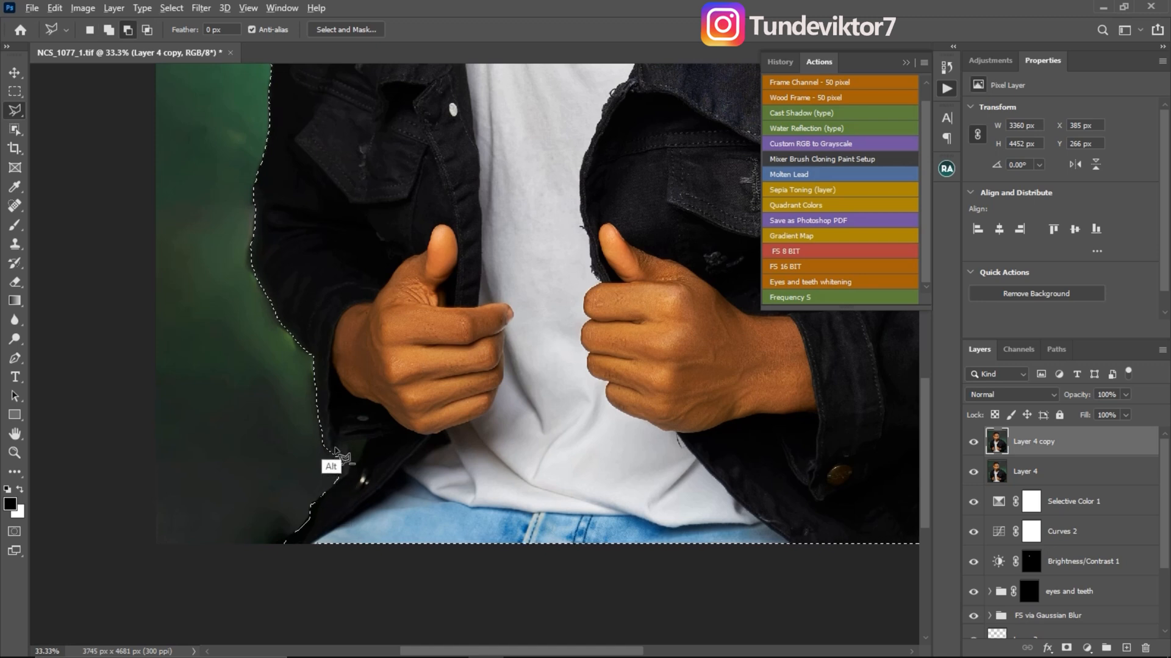
left_click(316, 408, "alt")
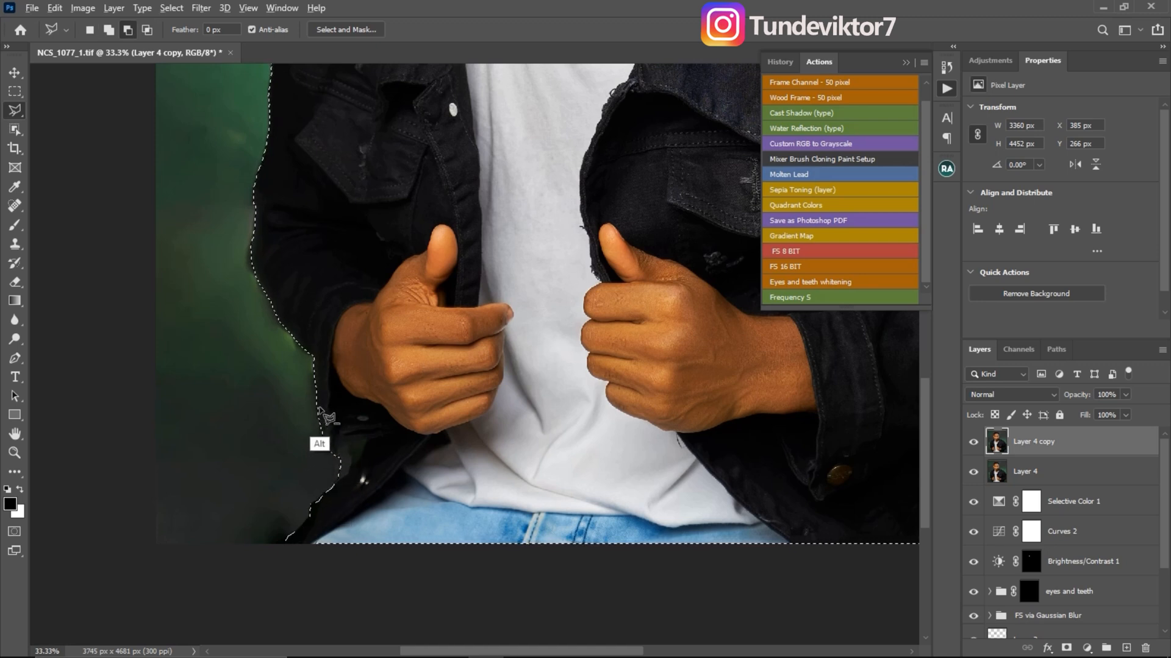
left_click(330, 449)
left_click(372, 432)
left_click(362, 458)
left_click(346, 478)
left_click(319, 486)
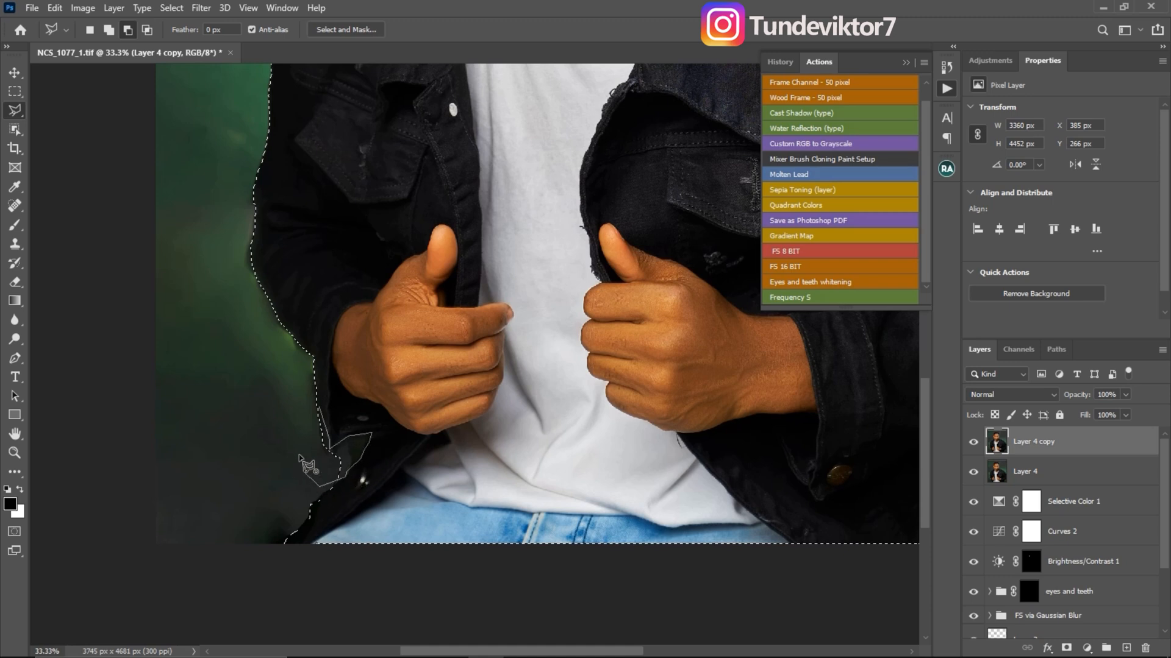
left_click(317, 410)
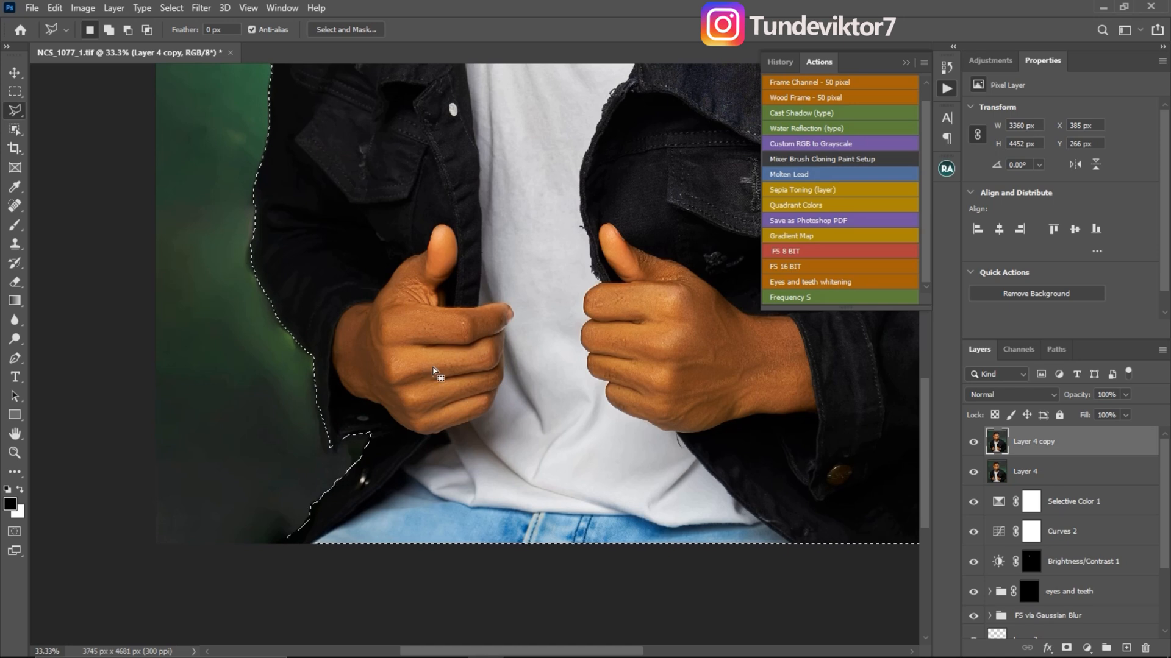
Step: Add the missed hair edges along the top of the man's head to the selection with the Polygonal Lasso
left_click_drag(575, 274, 498, 482)
left_click_drag(481, 280, 481, 514)
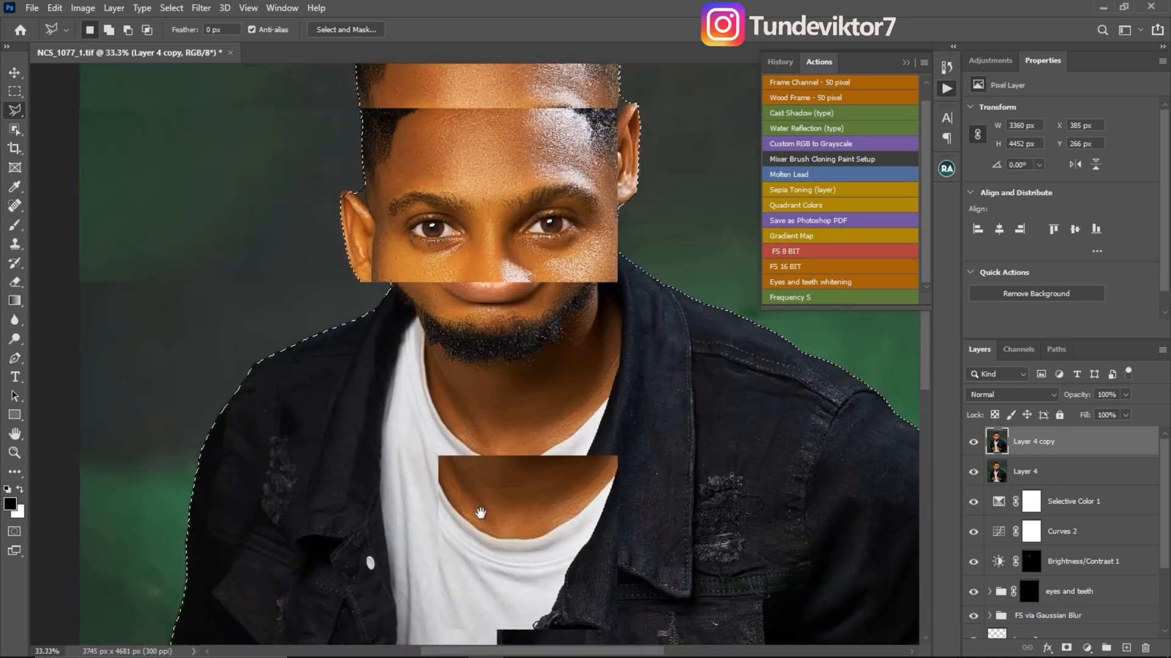
left_click_drag(461, 317, 452, 515)
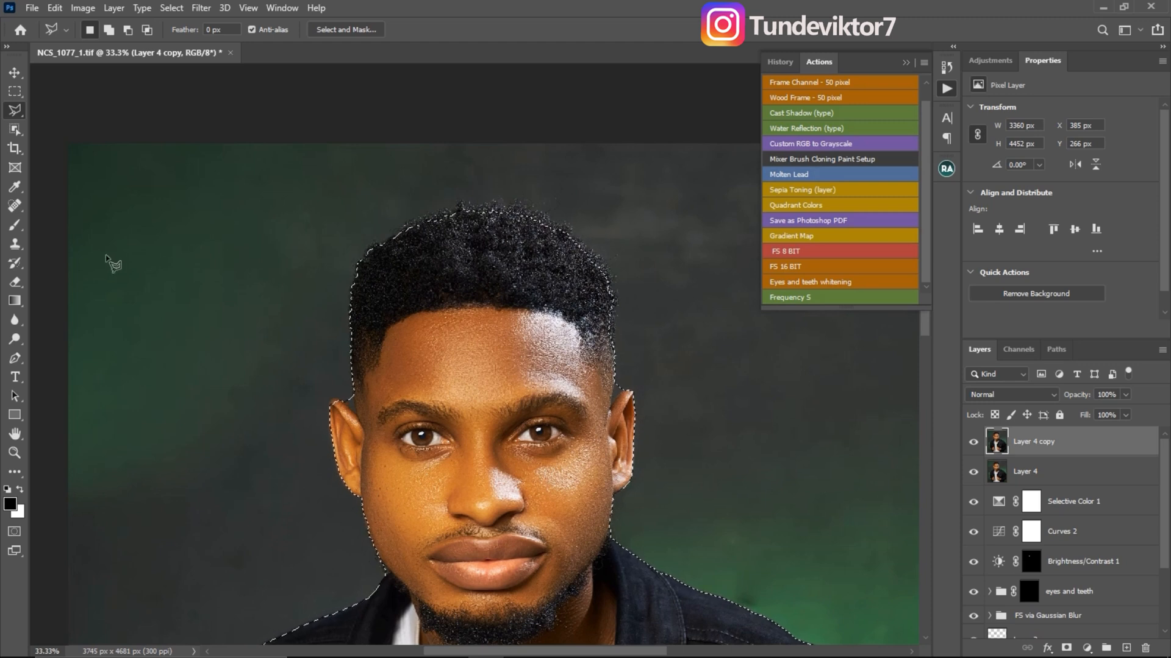
key("shift")
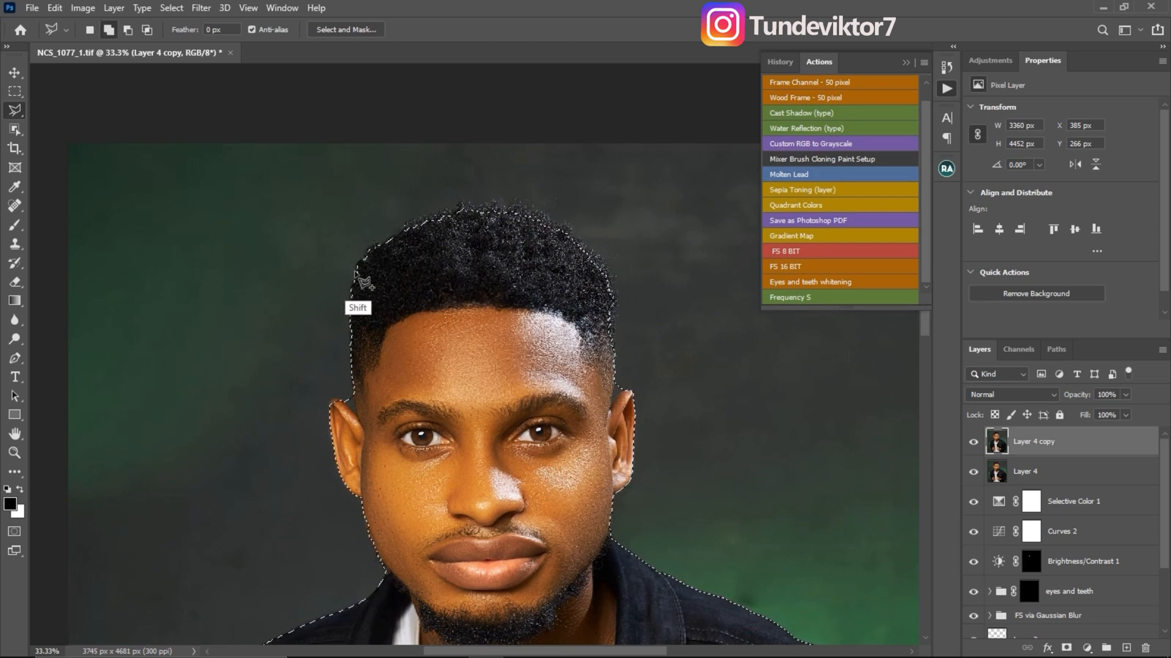
left_click(359, 263)
left_click(396, 231)
left_click(433, 210)
left_click(463, 203)
left_click(546, 214)
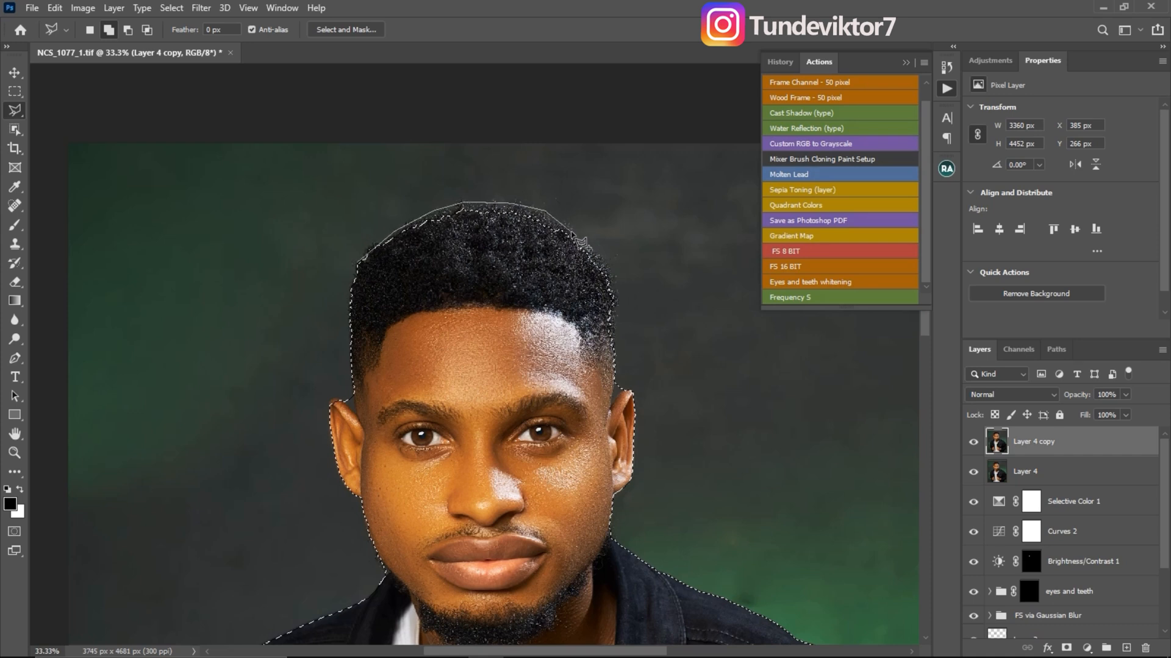
left_click(616, 283)
left_click(604, 337)
left_click(449, 368)
left_click(394, 361)
left_click(358, 264)
key("ctrl+d")
key("ctrl+minus")
key("ctrl+minus")
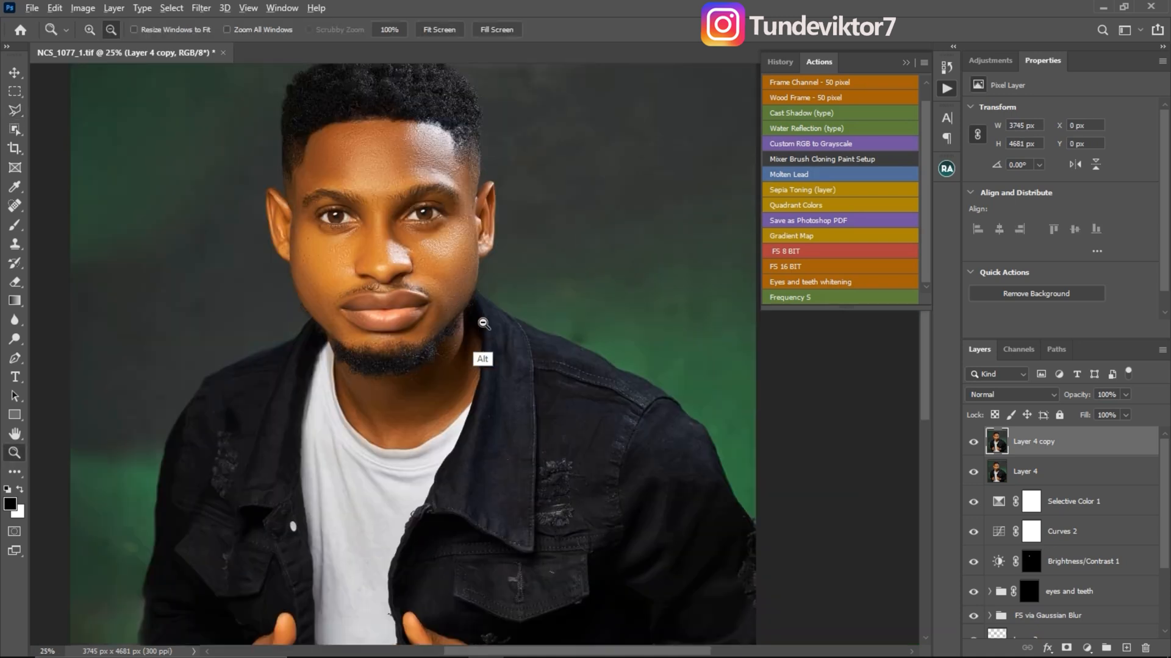
key("ctrl+z")
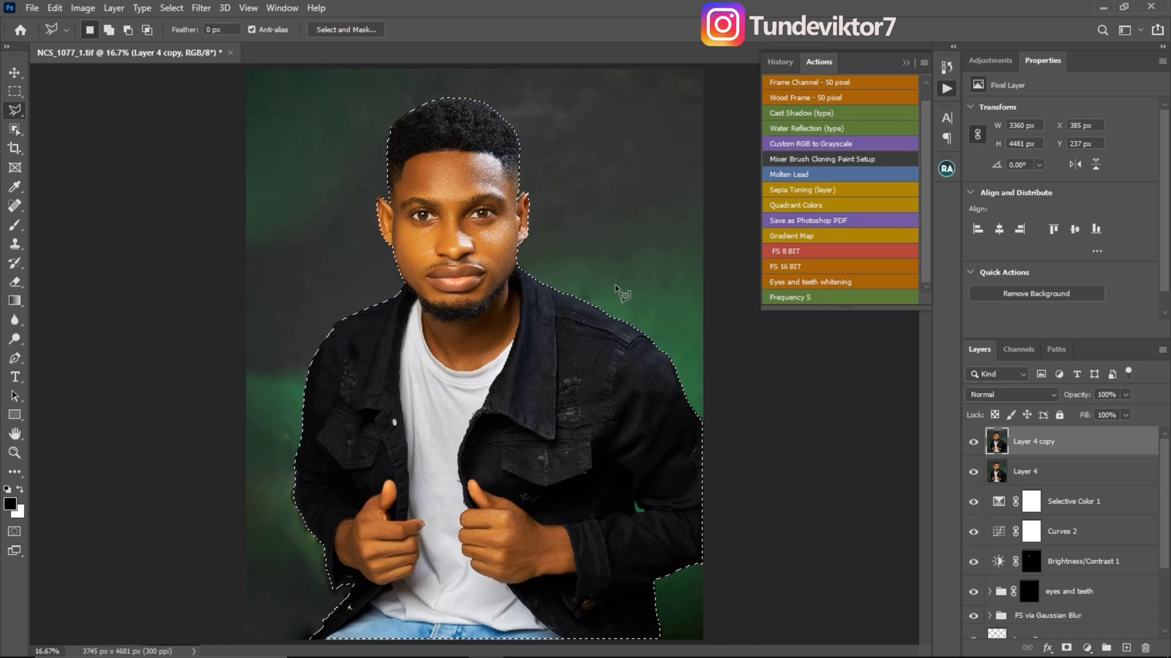
Step: Invert the selection and copy the backdrop around the man onto a new layer
key("ctrl+shift+i")
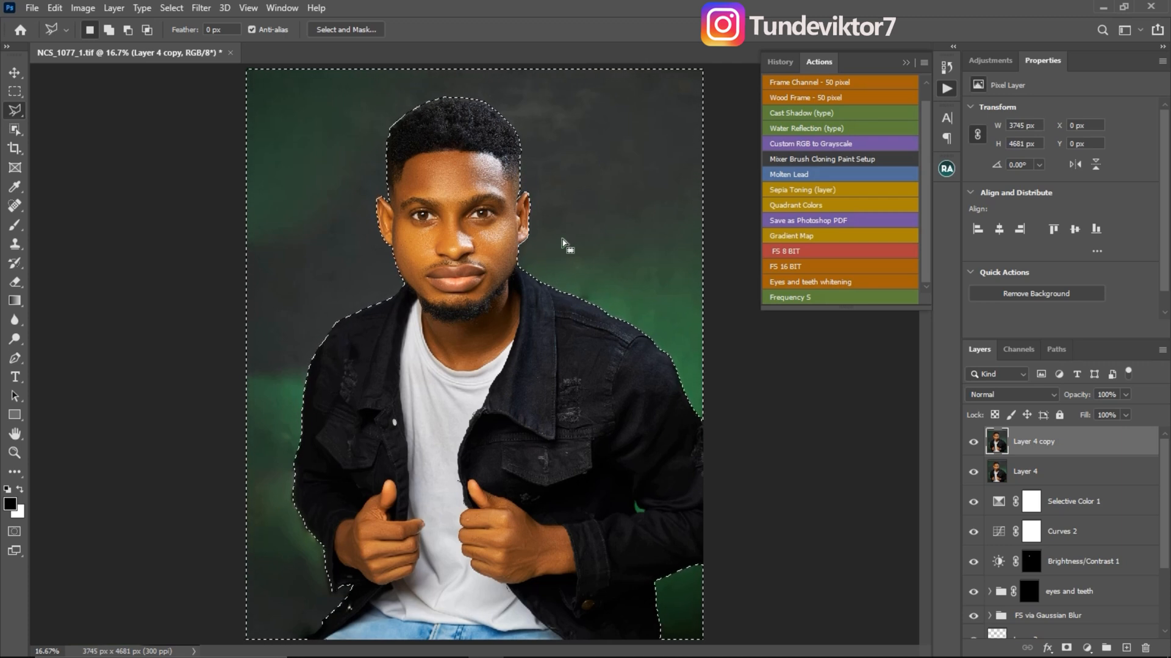
key("ctrl+j")
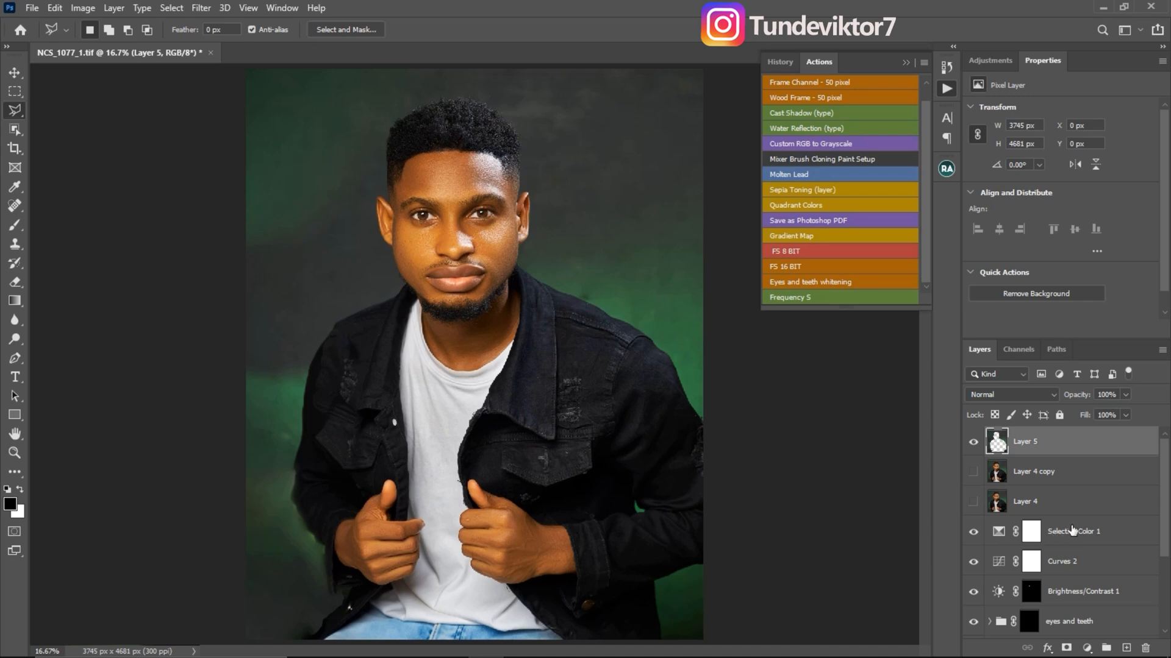
Step: Group the layers from Selective Color 1 down to Group 1
left_click(1071, 530)
scroll(1060, 573, "down", 3)
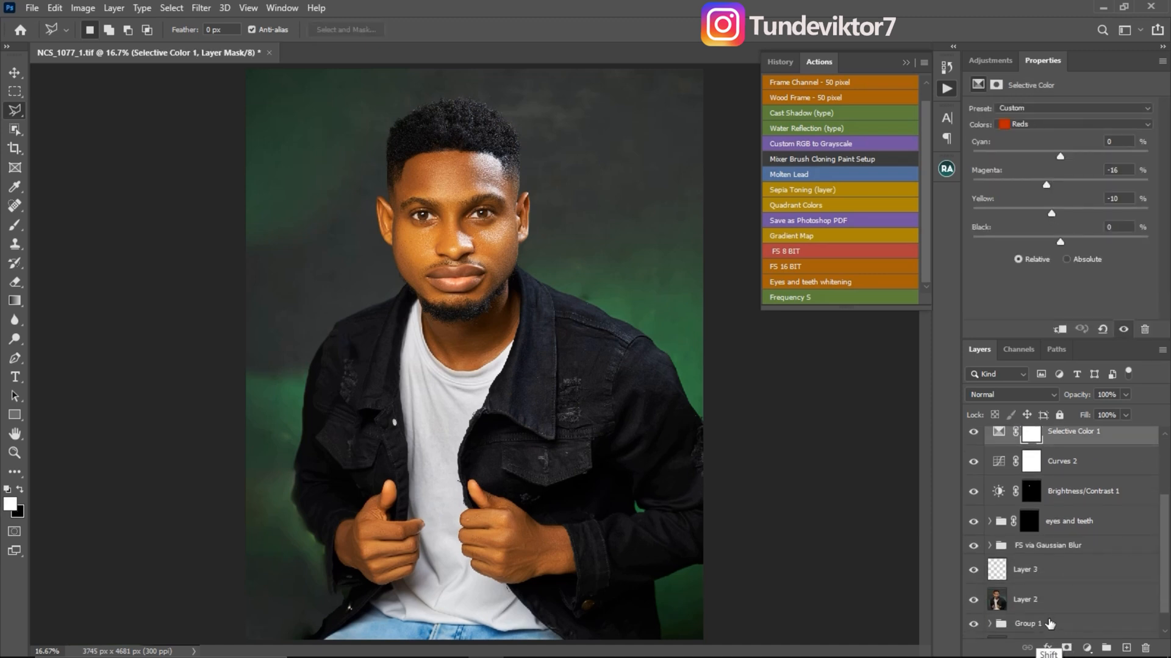
left_click(1049, 623, "shift")
key("ctrl+g")
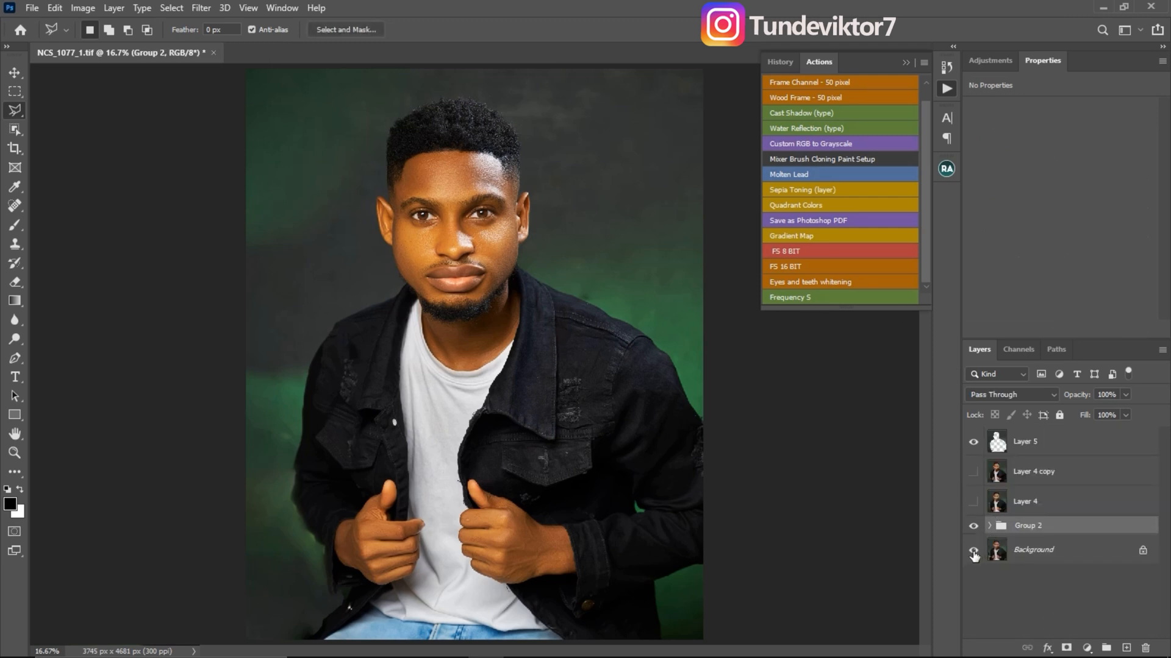
Step: Inspect the backdrop cut-out on Layer 5 with the other layers hidden, and show all layers again
left_click(973, 526)
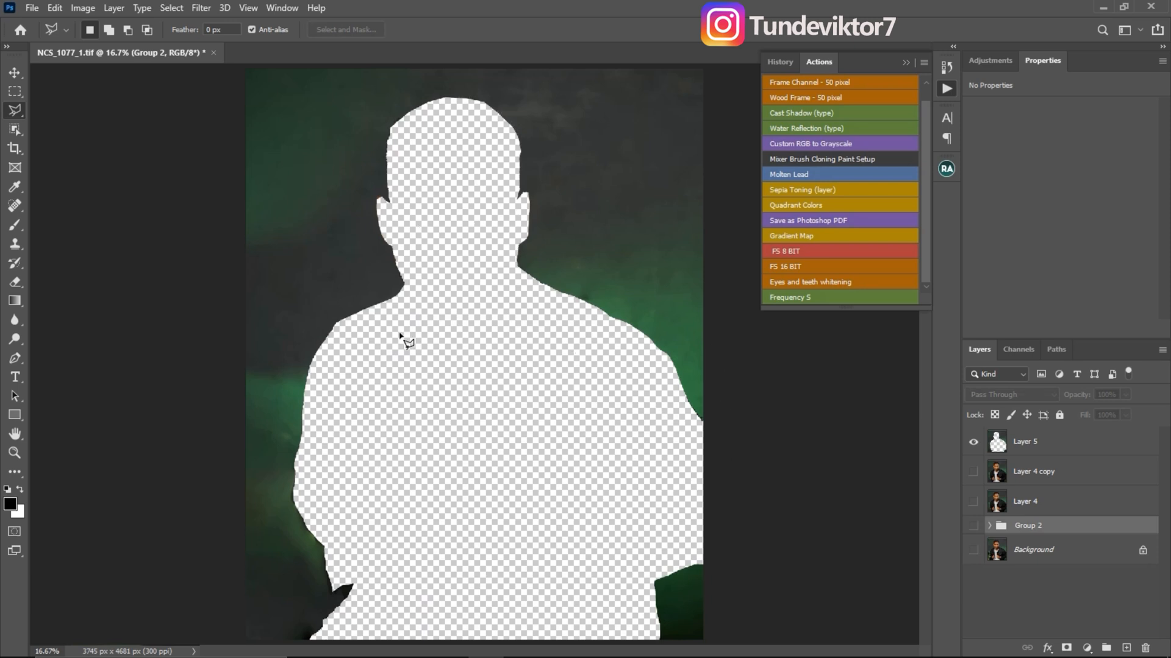
left_click_drag(973, 550, 970, 485)
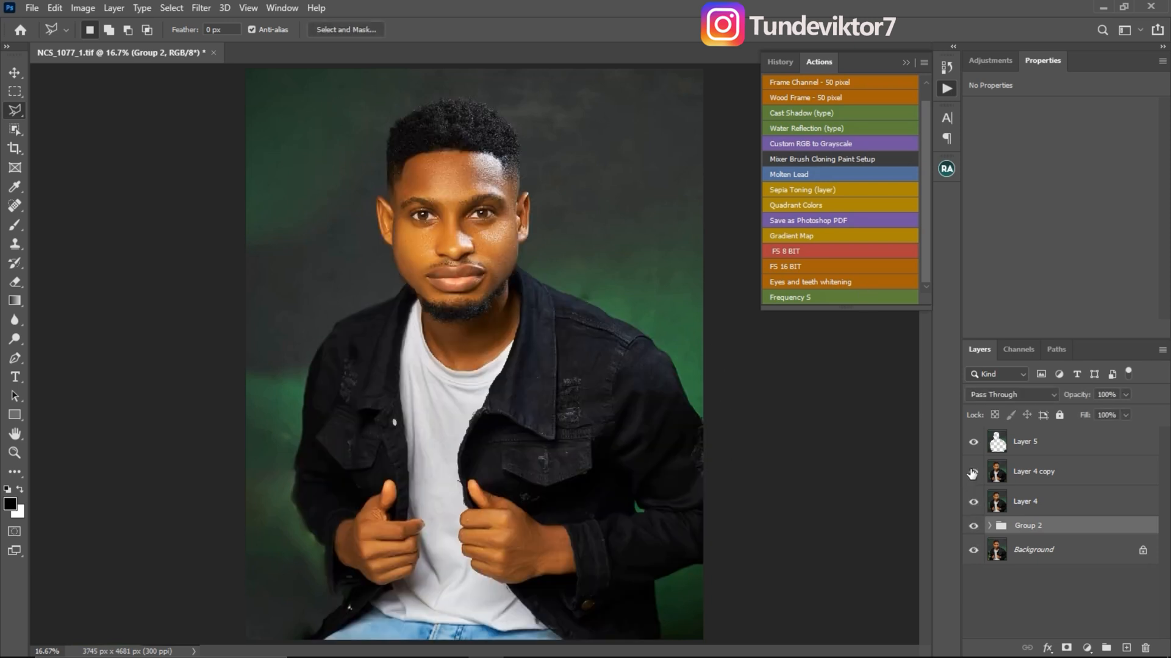
left_click(1002, 450)
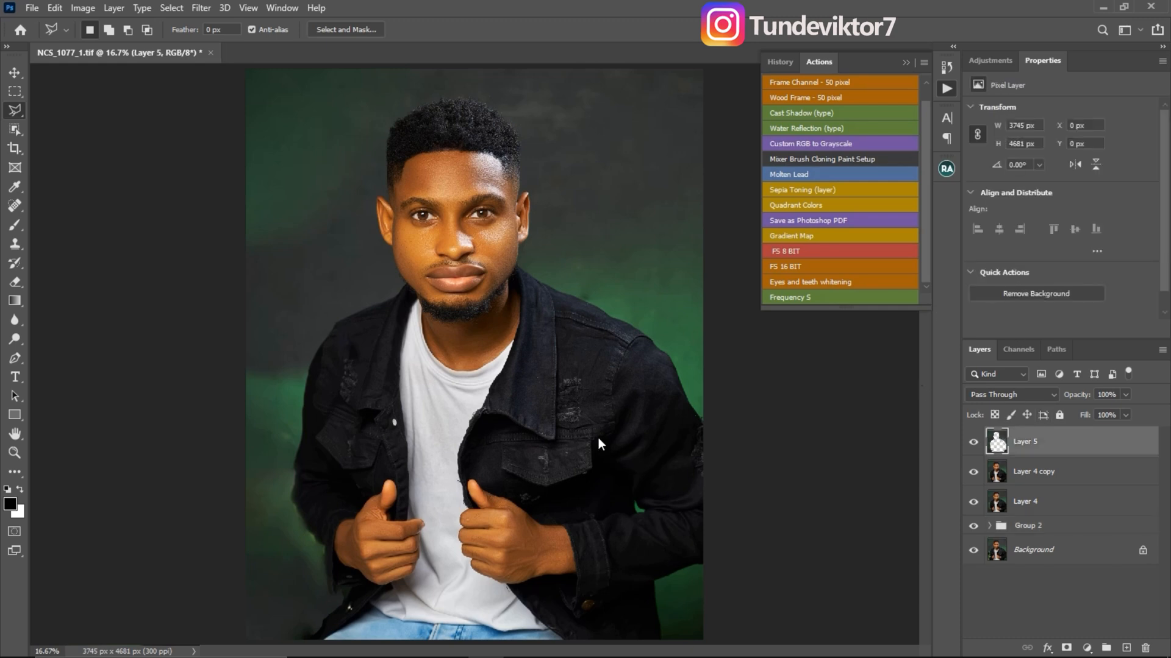
left_click(1005, 475)
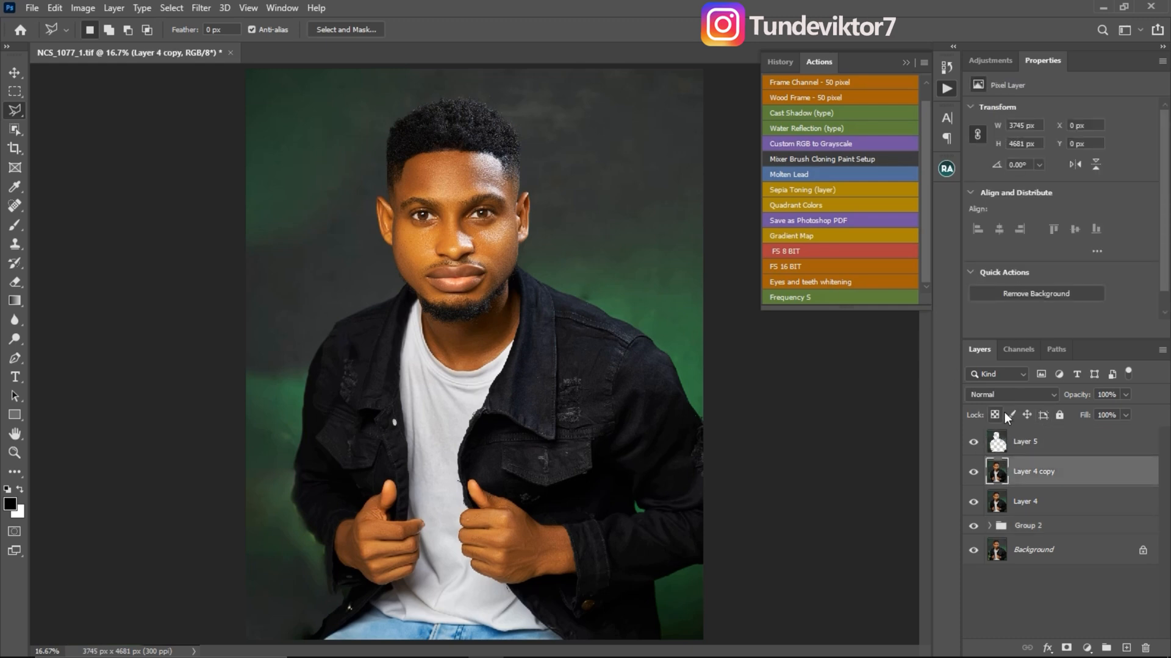
left_click(994, 448)
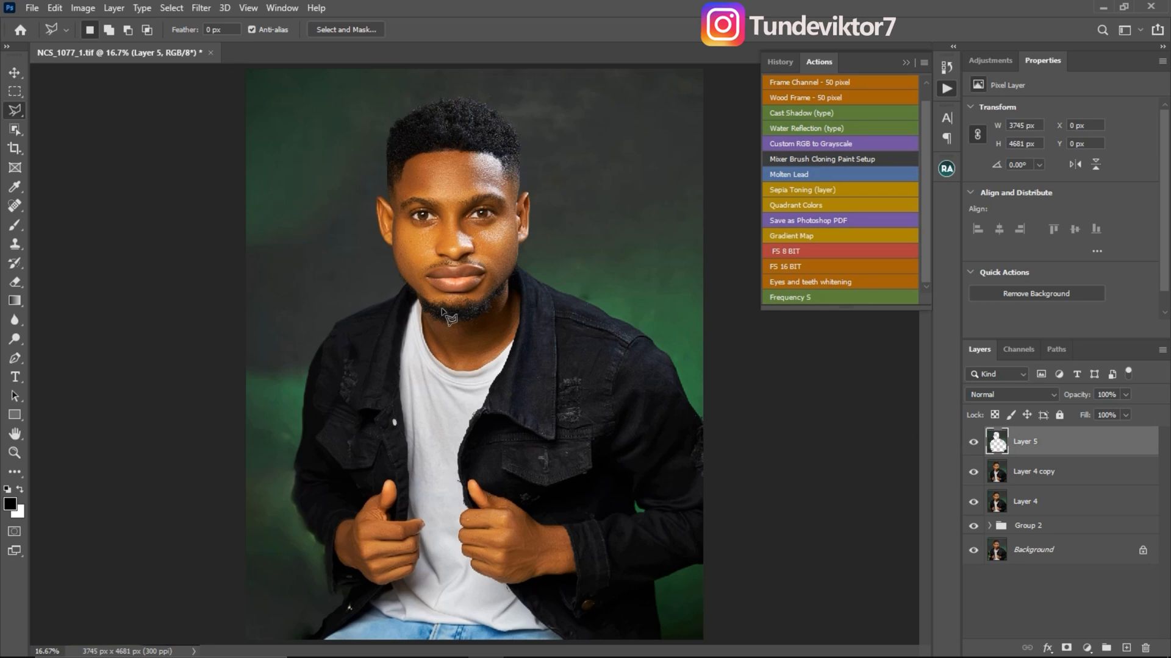
Step: Load Layer 5's outline as a selection, invert it, and add it as a layer mask on Layer 4 copy
left_click(1011, 470)
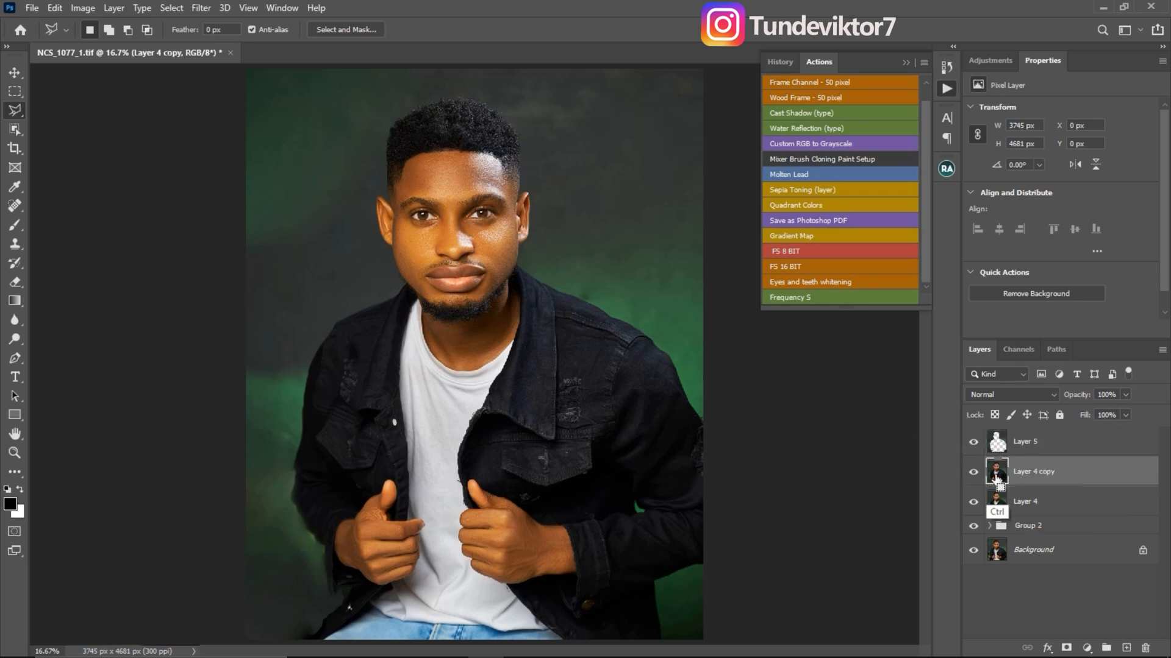
left_click(997, 443, "ctrl")
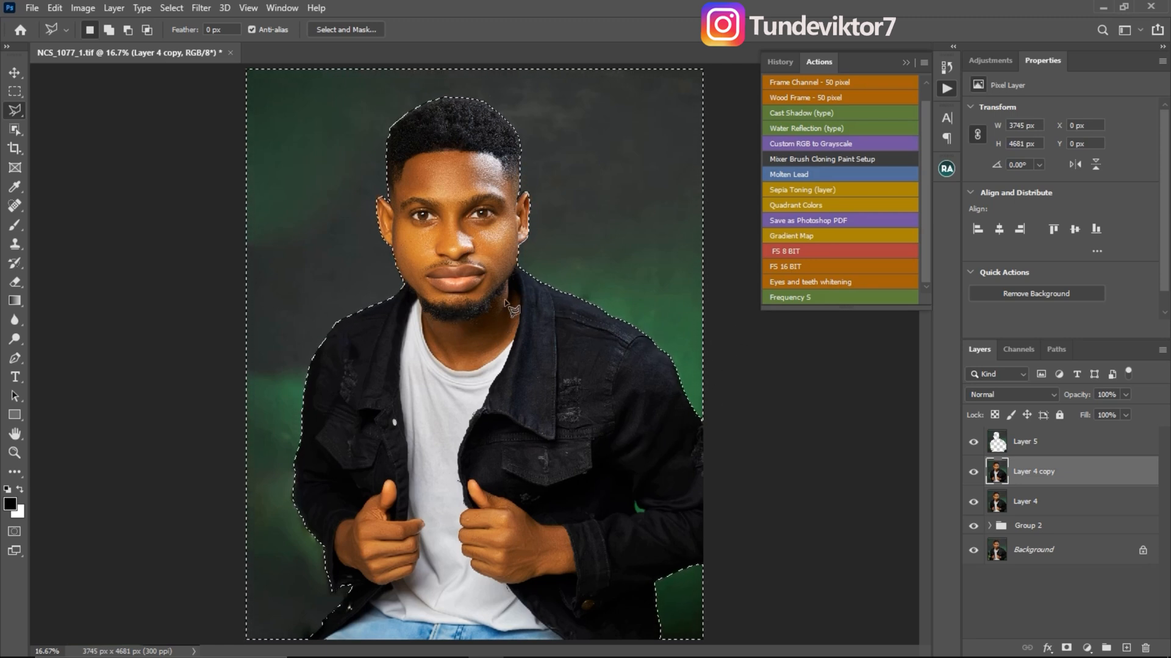
key("ctrl+shift+i")
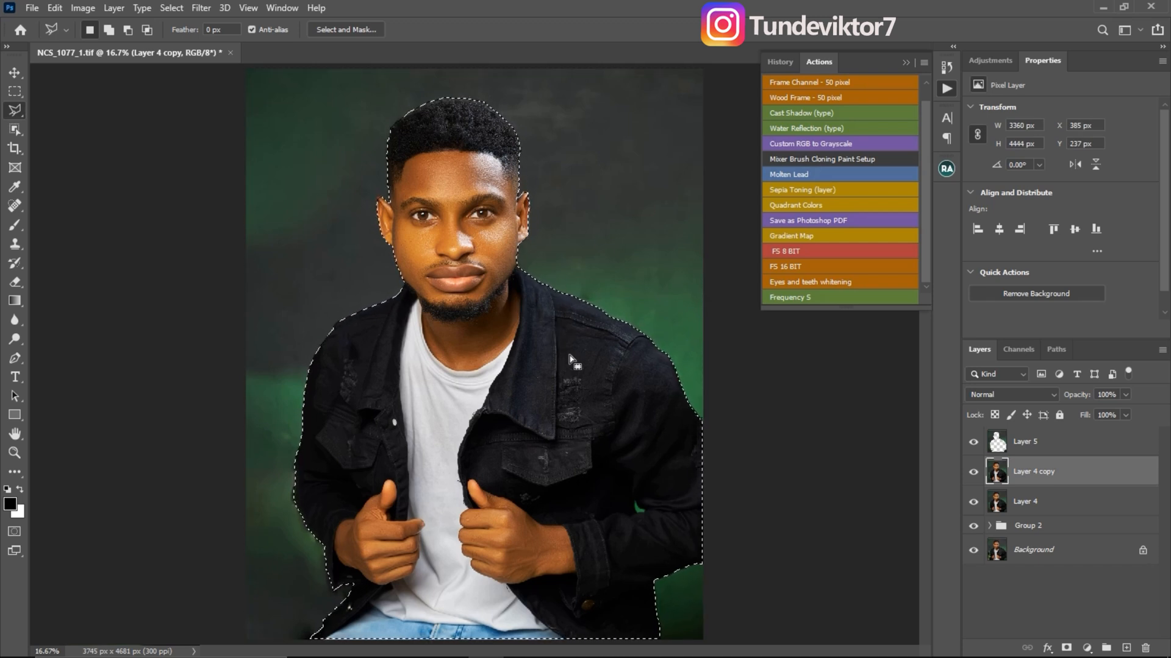
left_click(1067, 647)
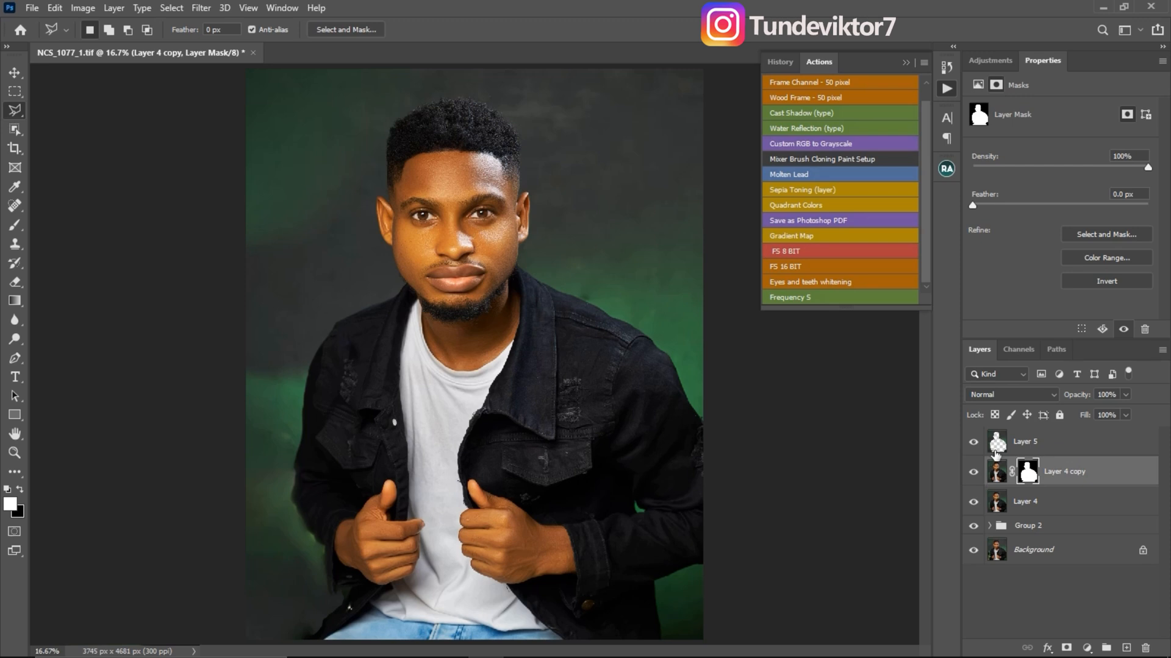
Step: Move Layer 5 below Layer 4 copy and rename it "background"
left_click(1036, 444)
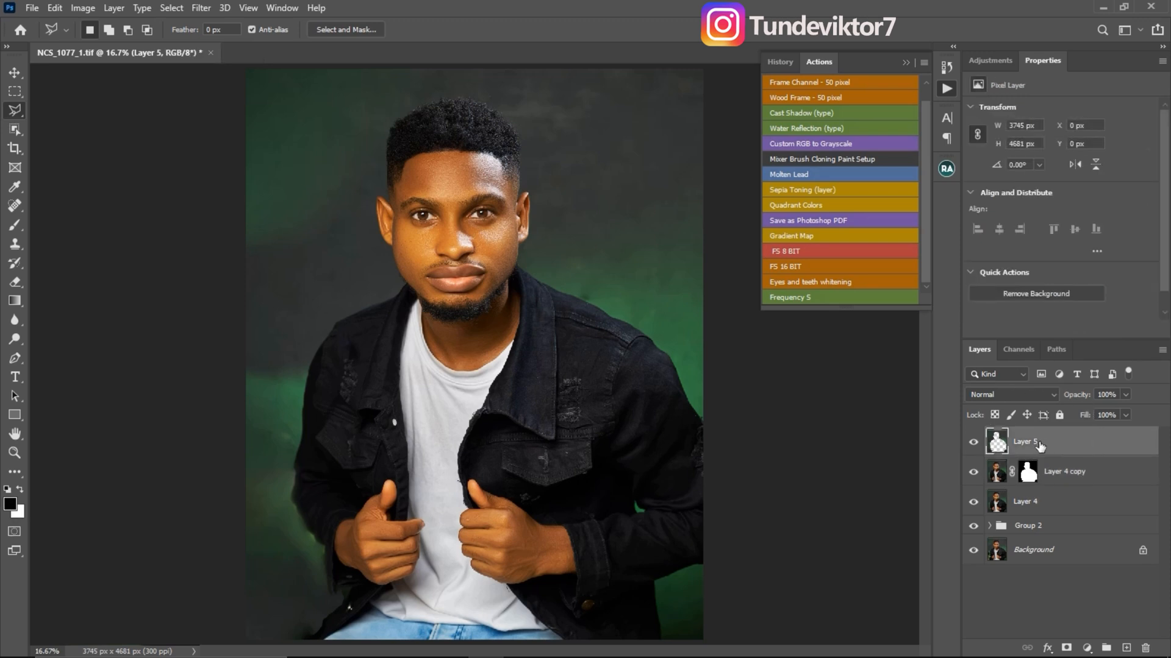
left_click_drag(1046, 442, 1029, 486)
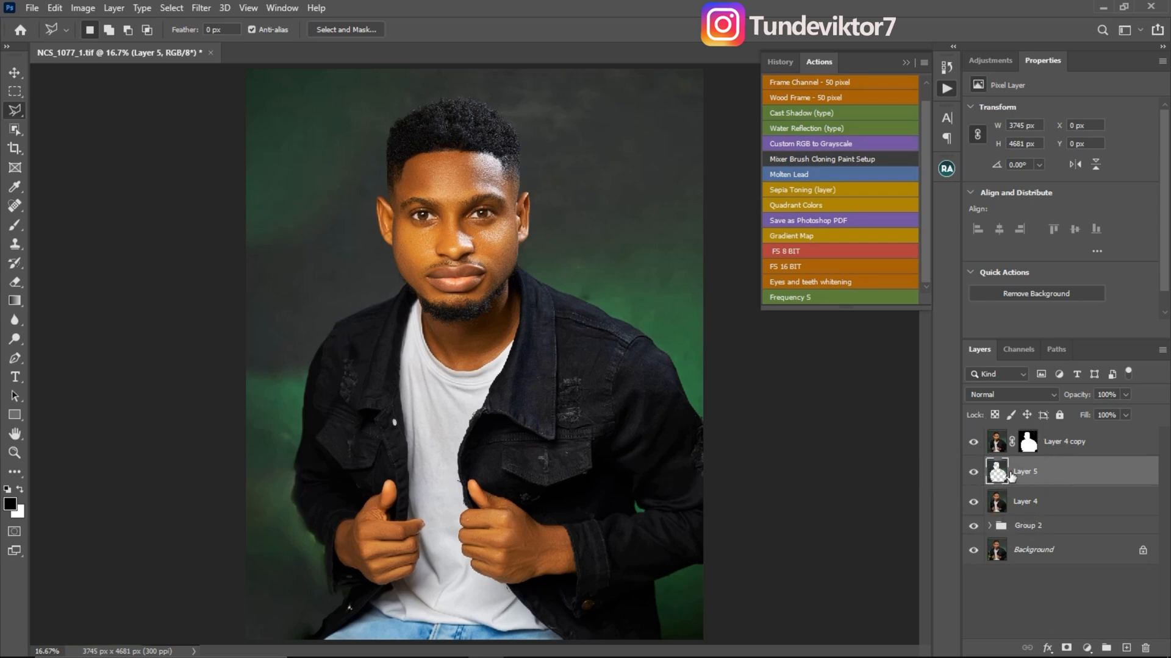
double_click(1024, 472)
type("background")
key("Return")
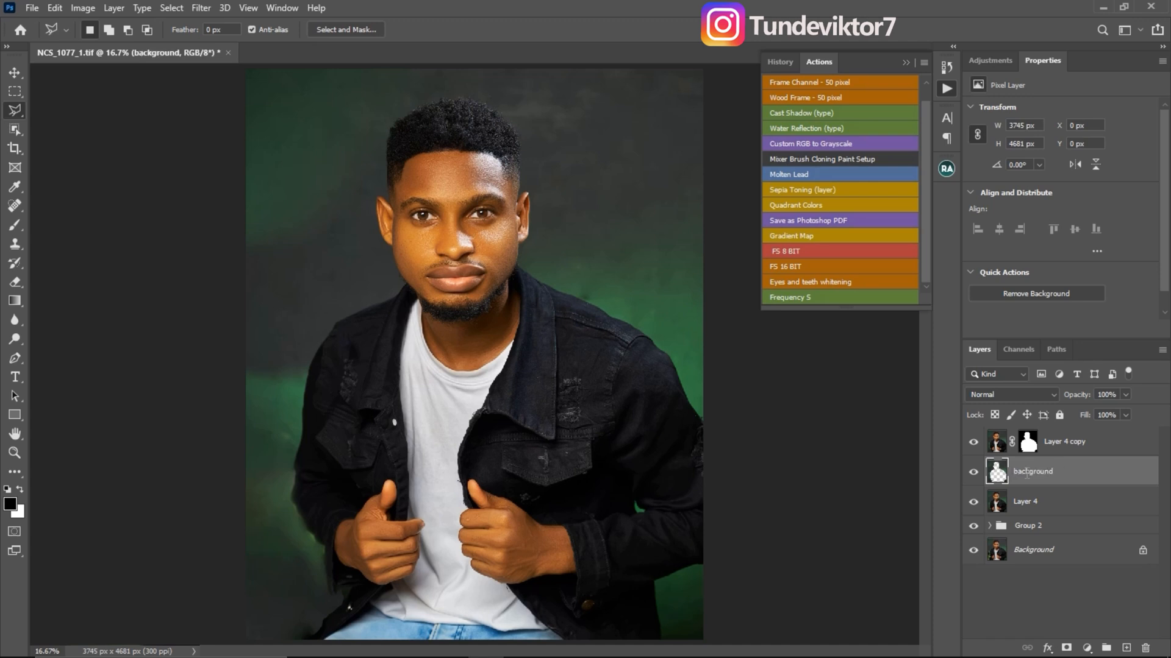
Step: Rename the masked Layer 4 copy as "subject" and make the background layer active
double_click(1072, 440)
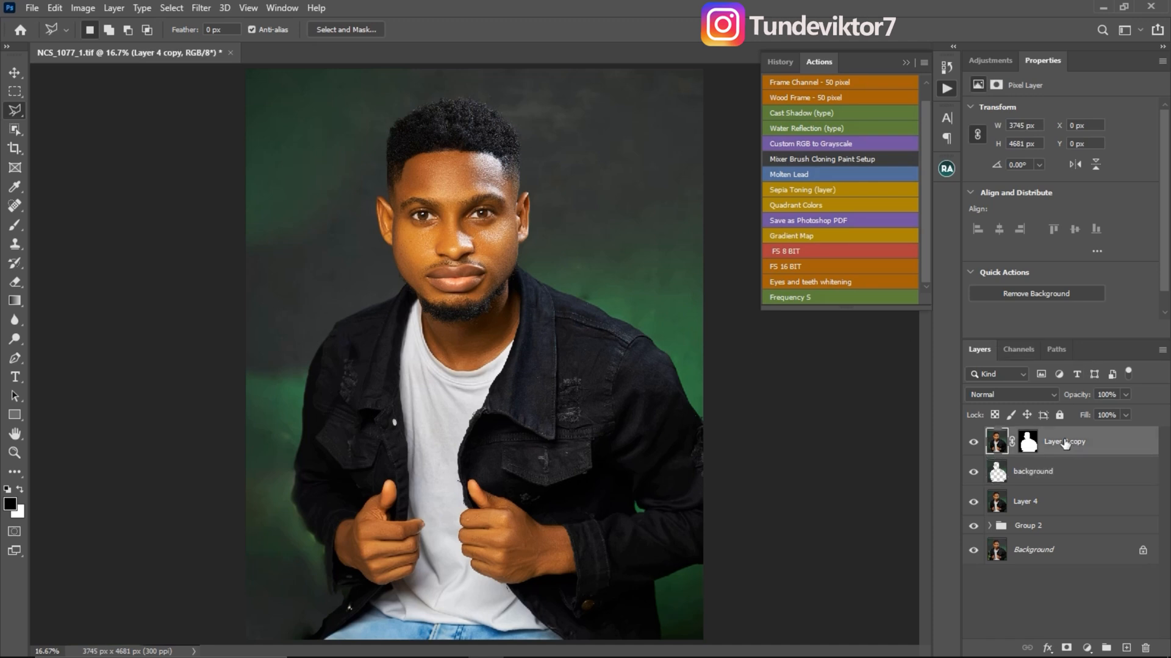
type("subject")
left_click(1036, 471)
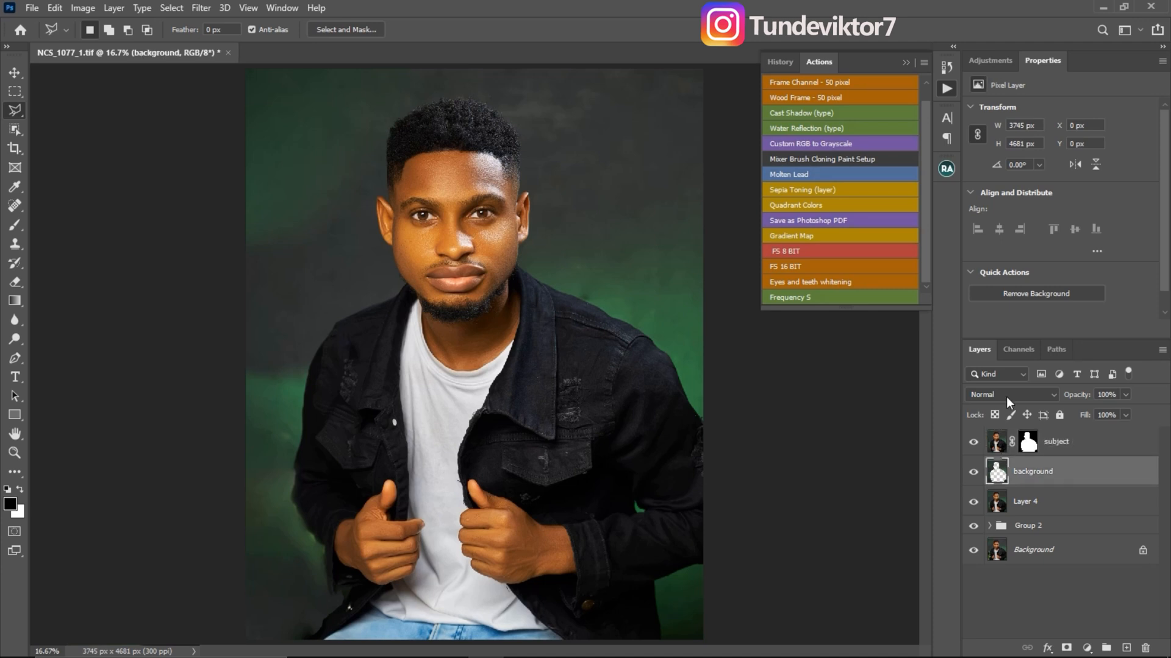
Step: Apply a Gaussian Blur to the pixels of the background layer to smooth the green backdrop
left_click(1029, 447)
left_click(996, 442)
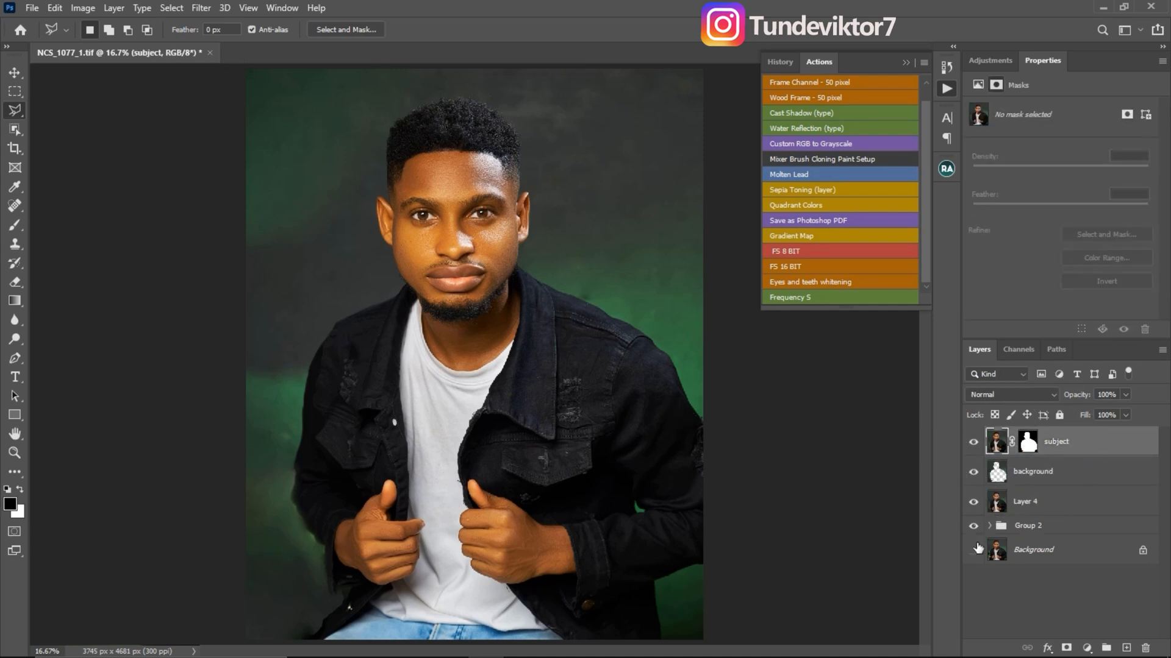
left_click(1037, 479)
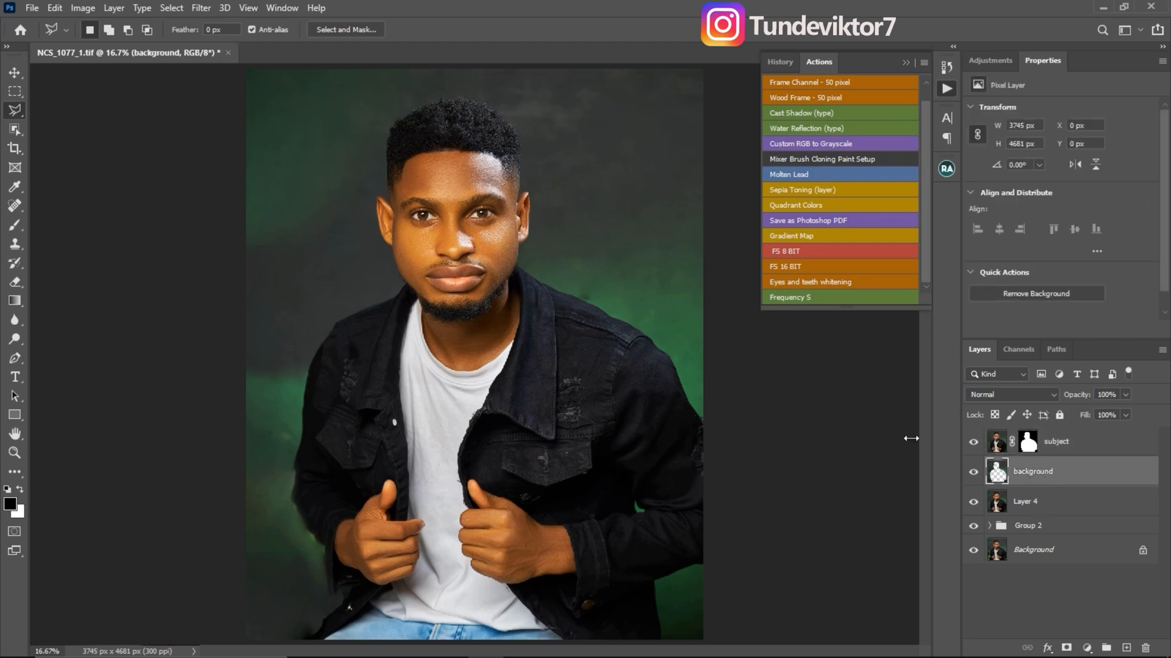
left_click(201, 8)
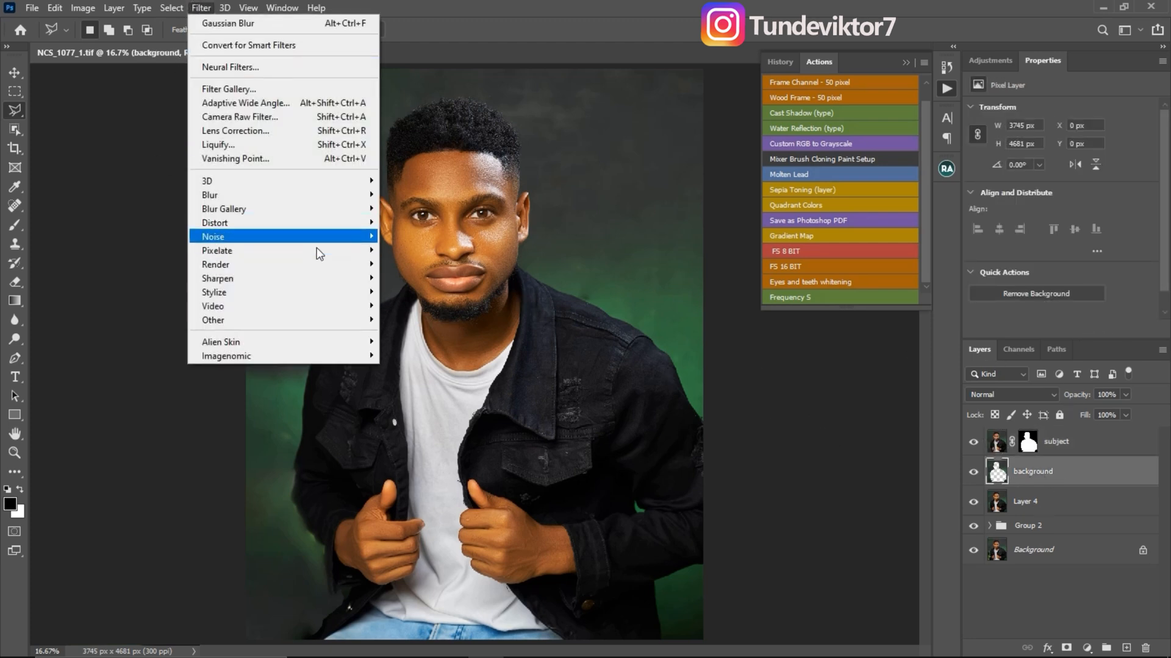
mouse_move(310, 190)
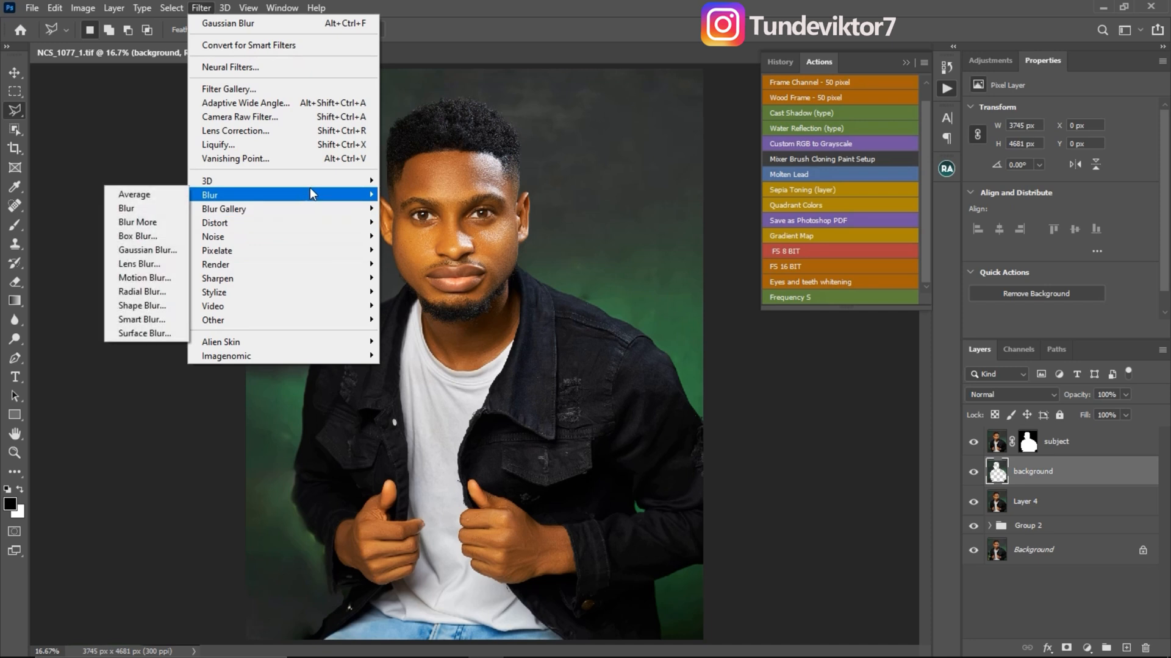
left_click(147, 250)
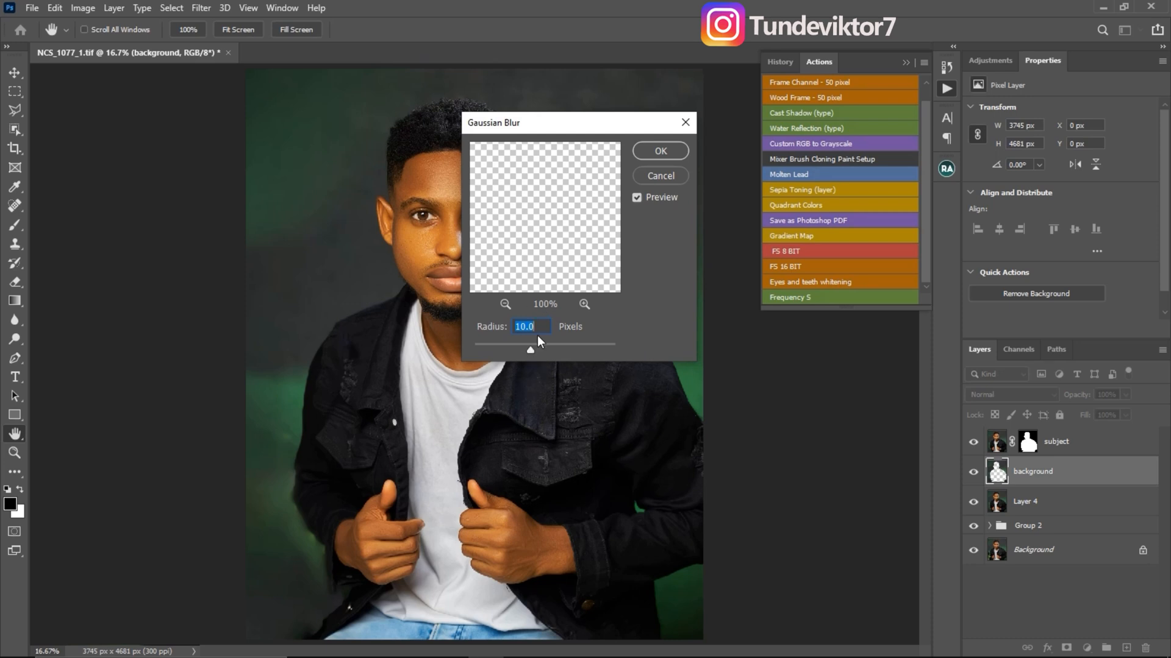
left_click_drag(532, 350, 583, 342)
left_click_drag(583, 350, 448, 382)
left_click_drag(558, 333, 556, 334)
left_click(658, 153)
key("l")
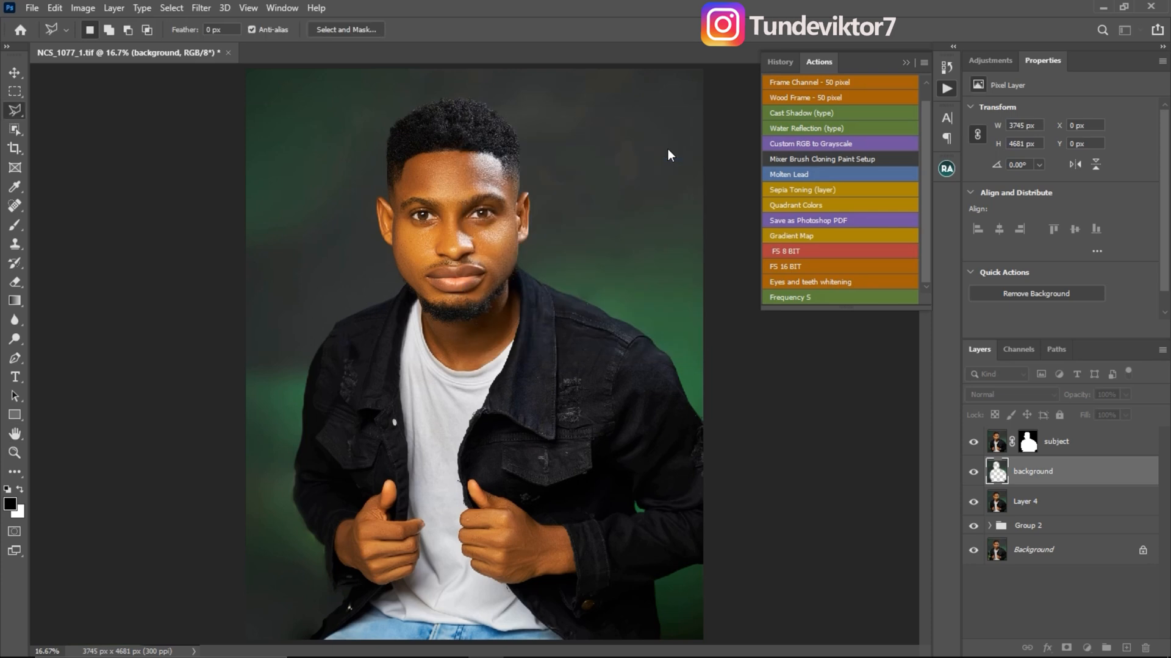
Step: Compare the backdrop with the blurred background layer hidden and shown, leaving the layer visible
left_click(973, 472)
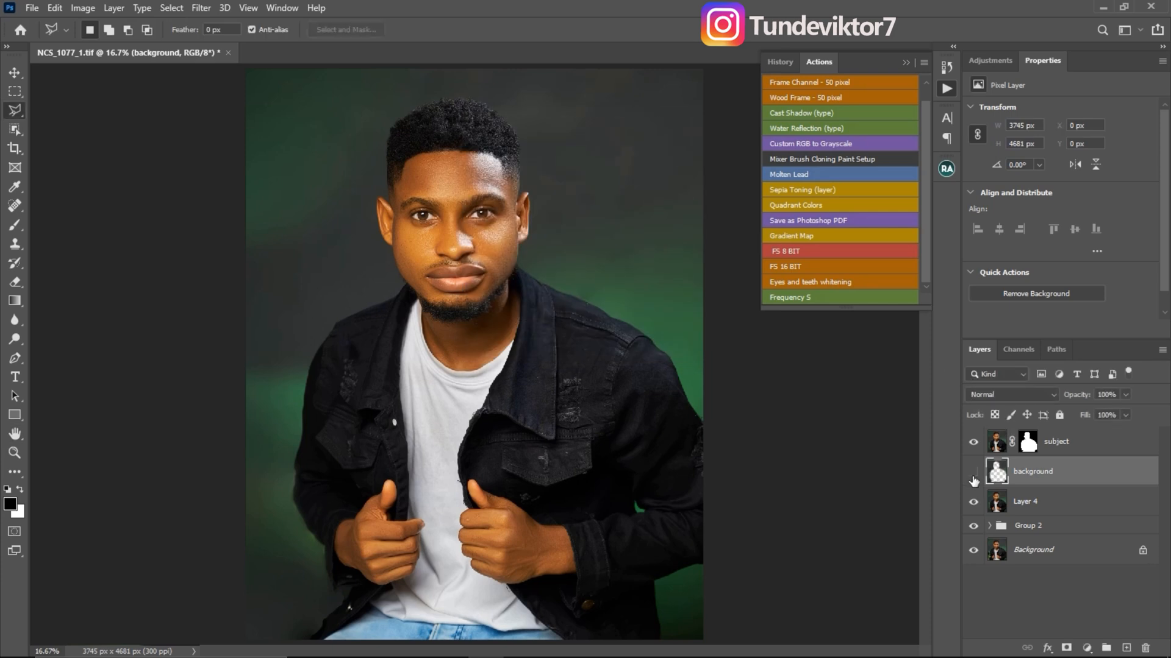
left_click(973, 473)
left_click(973, 473)
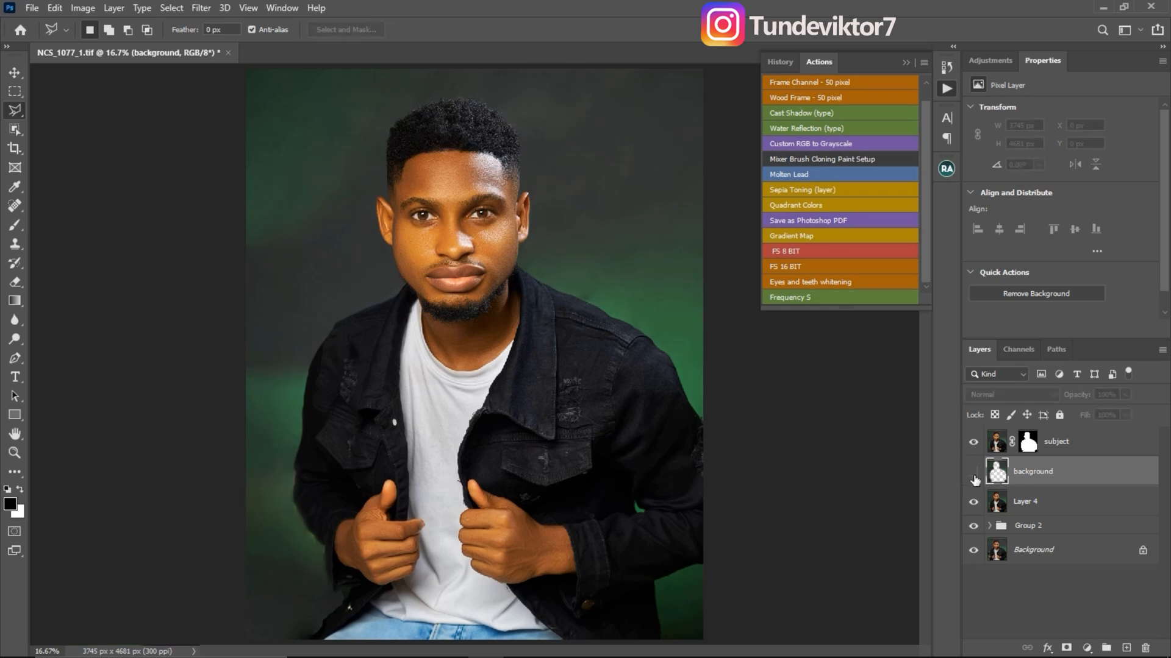
left_click(974, 474)
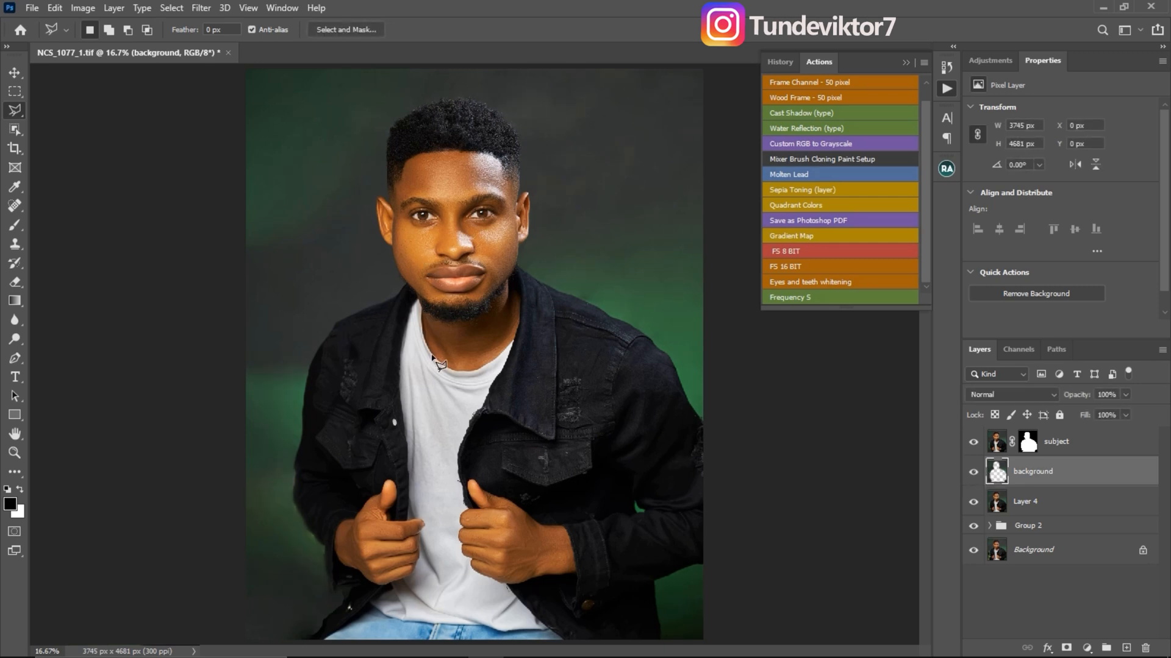
Step: Examine the blurred backdrop and the edges around the man's neck and shoulder up close
key("z")
left_click(413, 497)
left_click(413, 486, "alt")
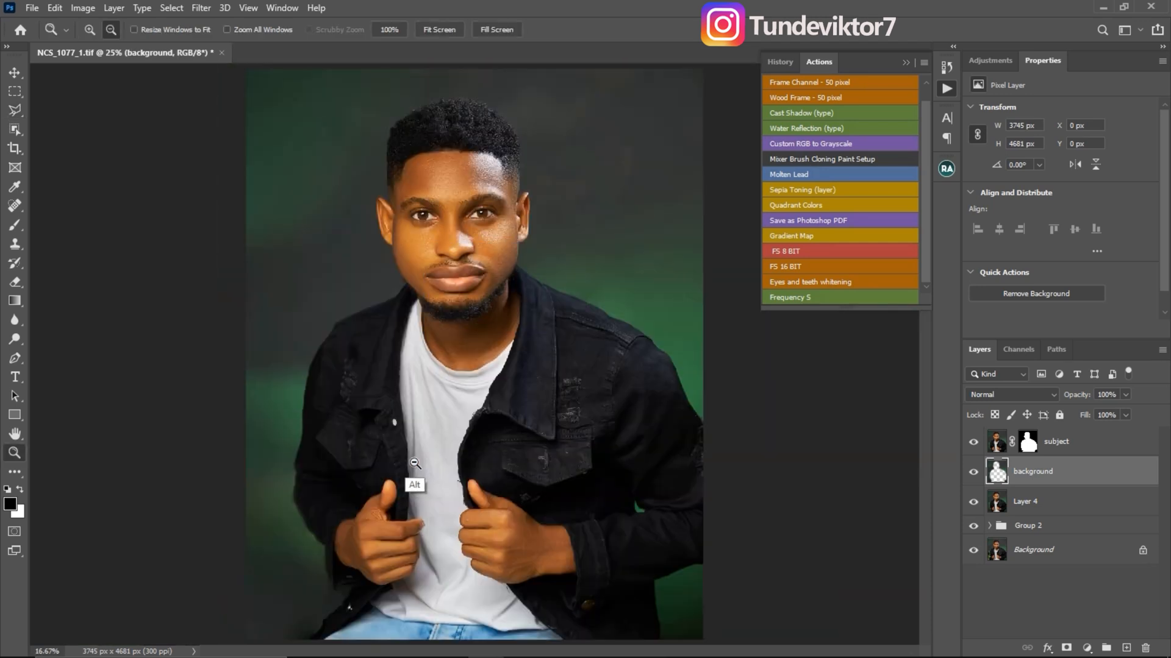
key("z")
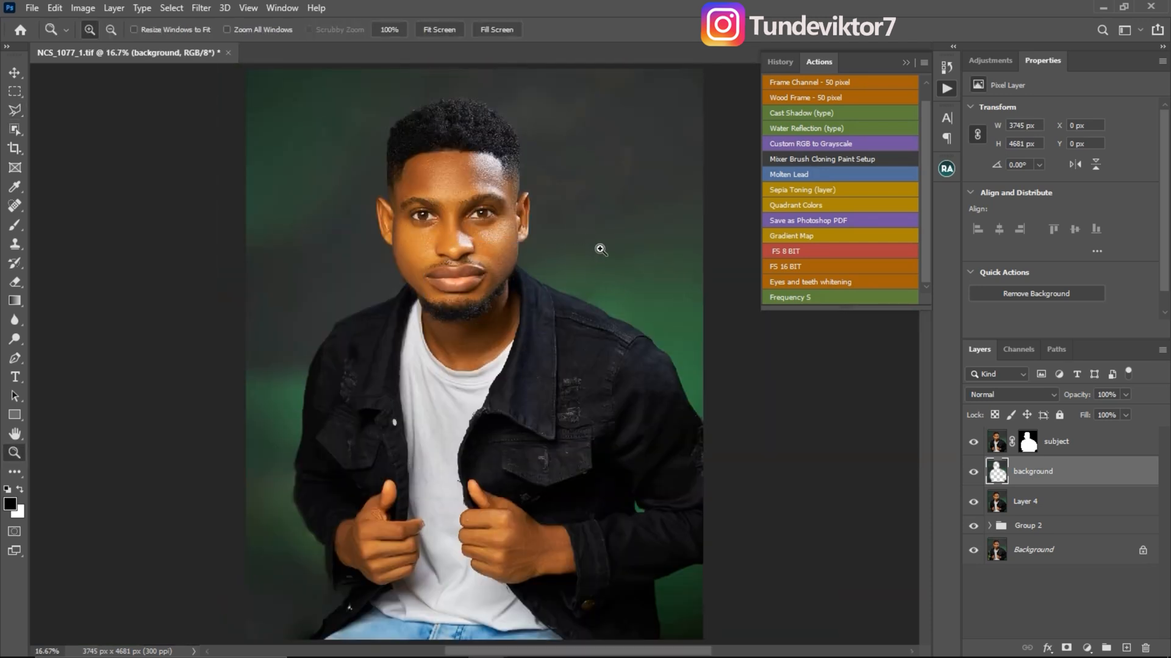
left_click(604, 251)
left_click(603, 252)
left_click(597, 256)
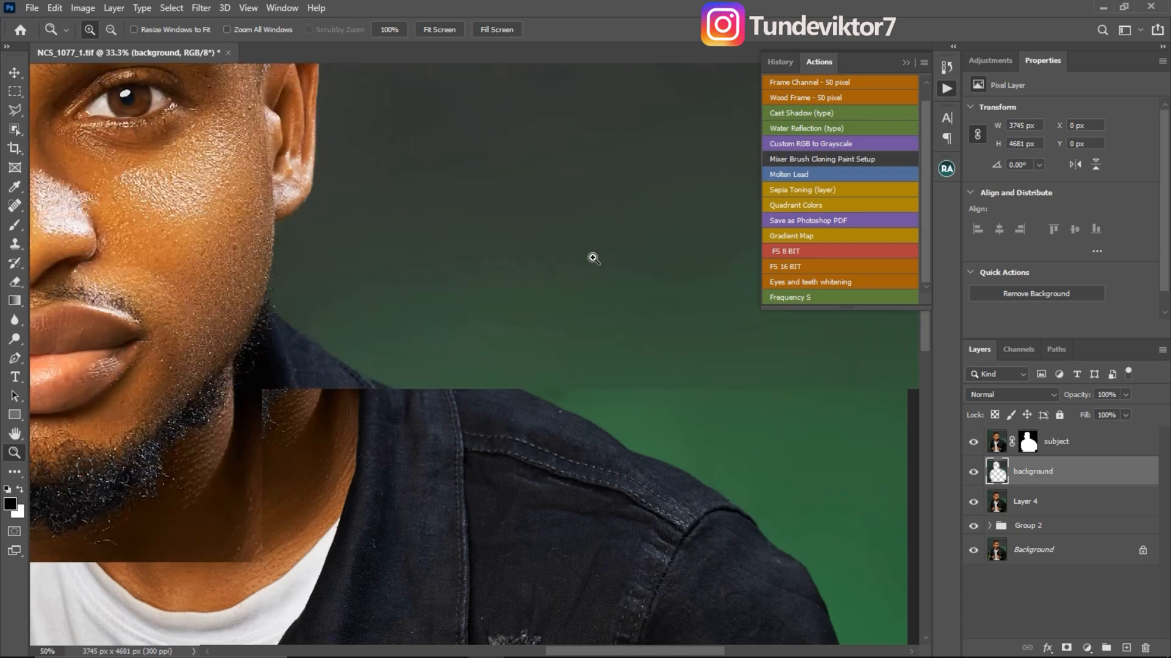
left_click(534, 320)
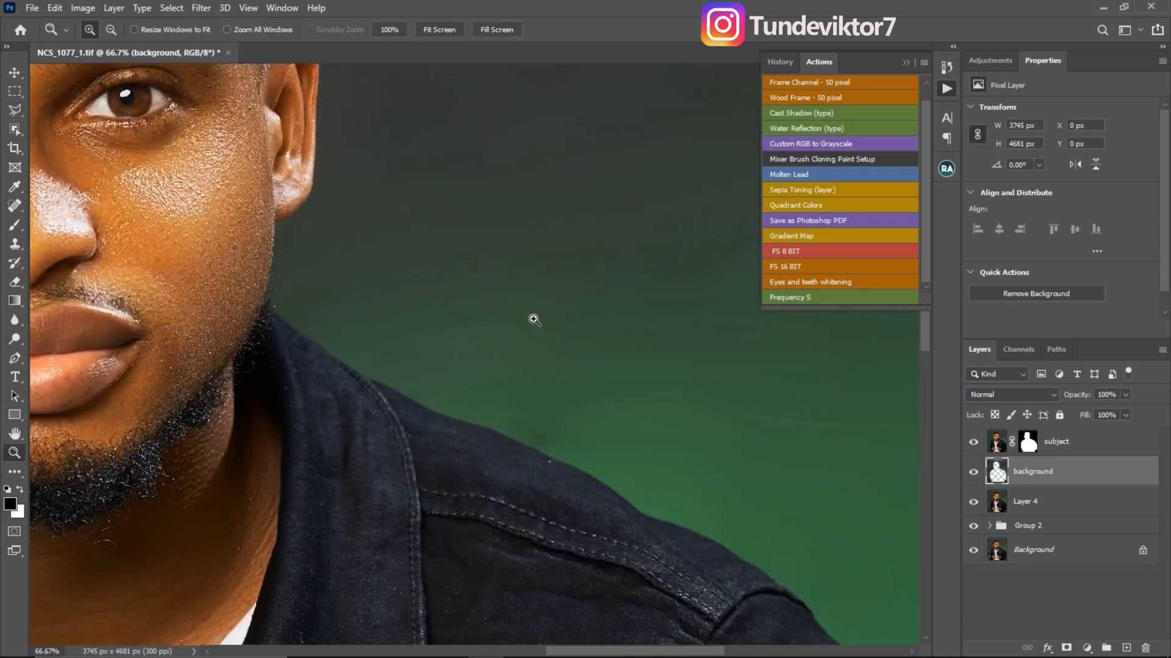
left_click(534, 320, "alt")
left_click(532, 322, "alt")
left_click(495, 319, "alt")
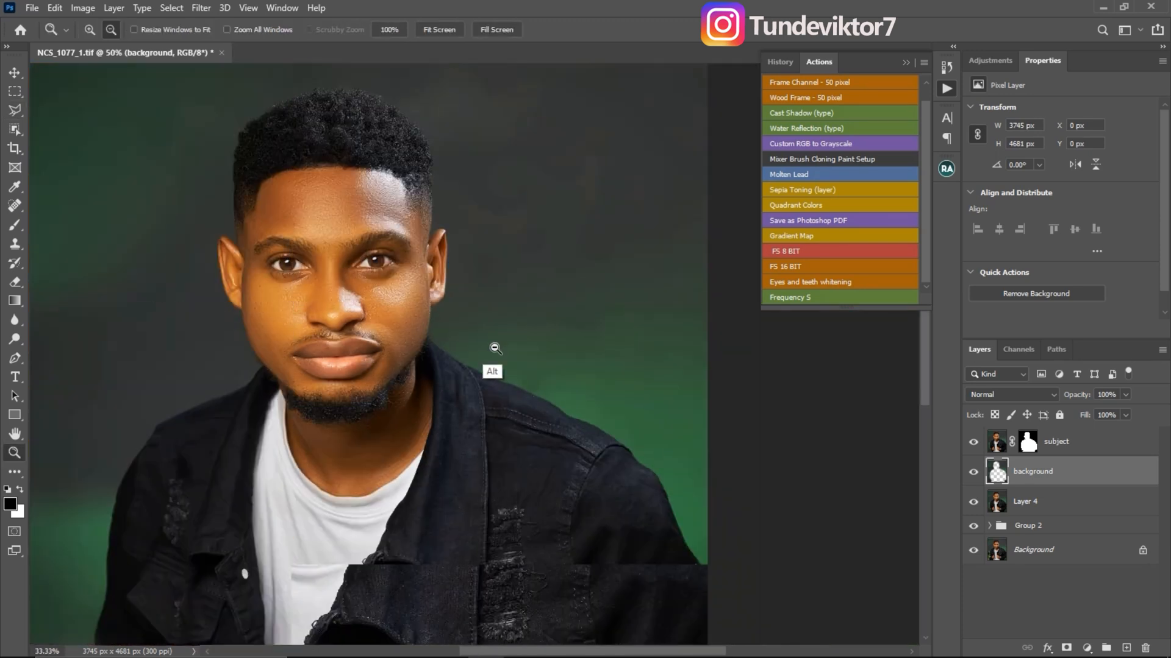
mouse_move(474, 288)
left_mouse_down()
mouse_move(575, 222)
mouse_move(572, 193)
left_mouse_up()
key("l")
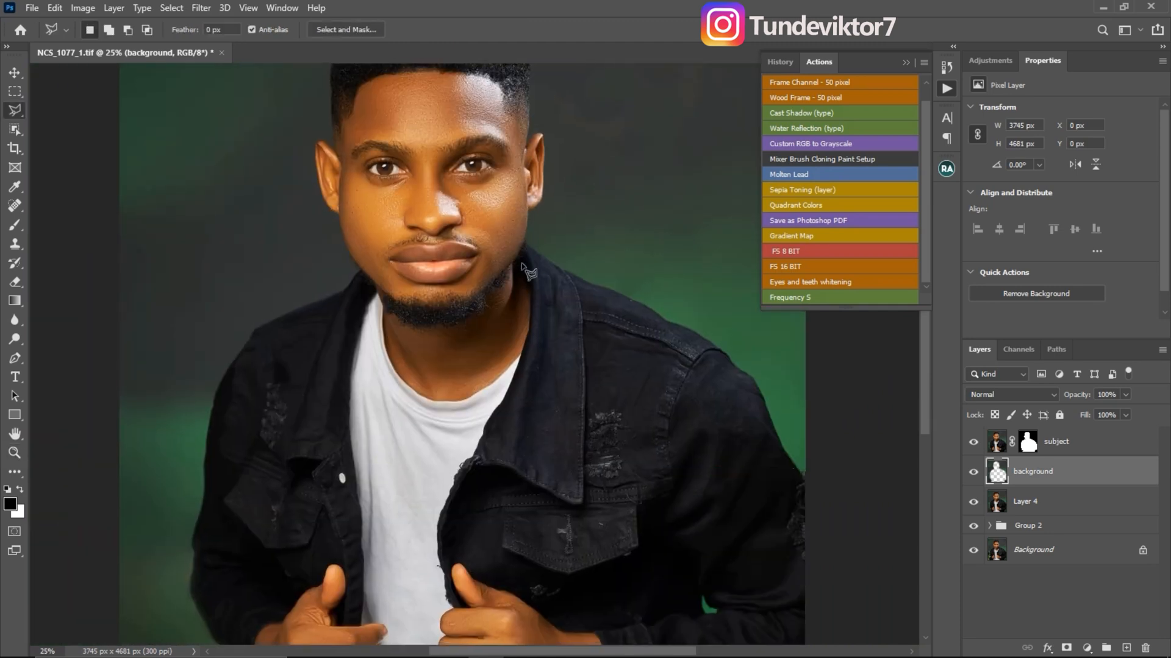
key("z")
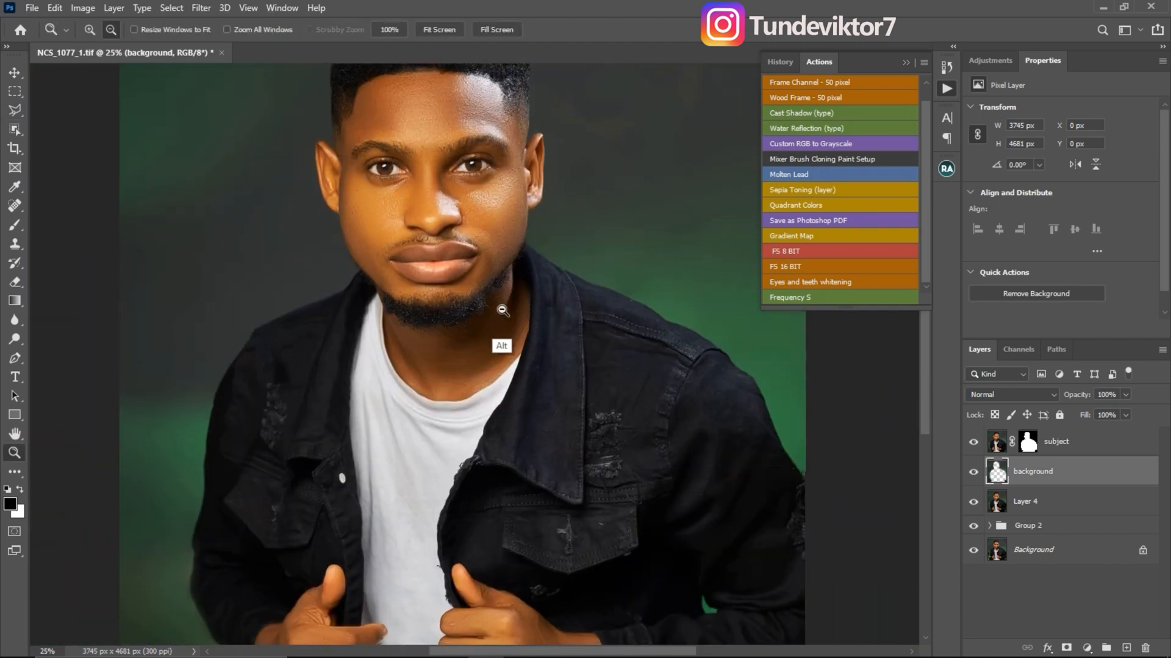
left_click(498, 322, "alt")
Step: Add a new layer above the subject layer and fill it with 50% Gray in Normal mode at 100% opacity
left_click(1096, 447)
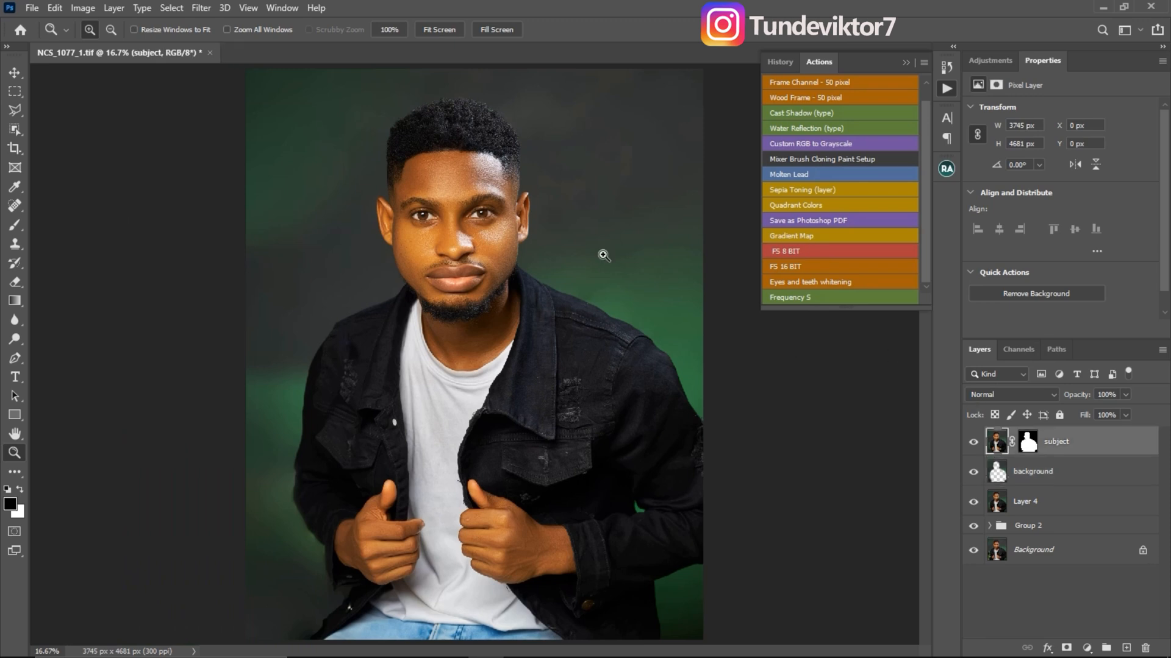
left_click(1126, 647)
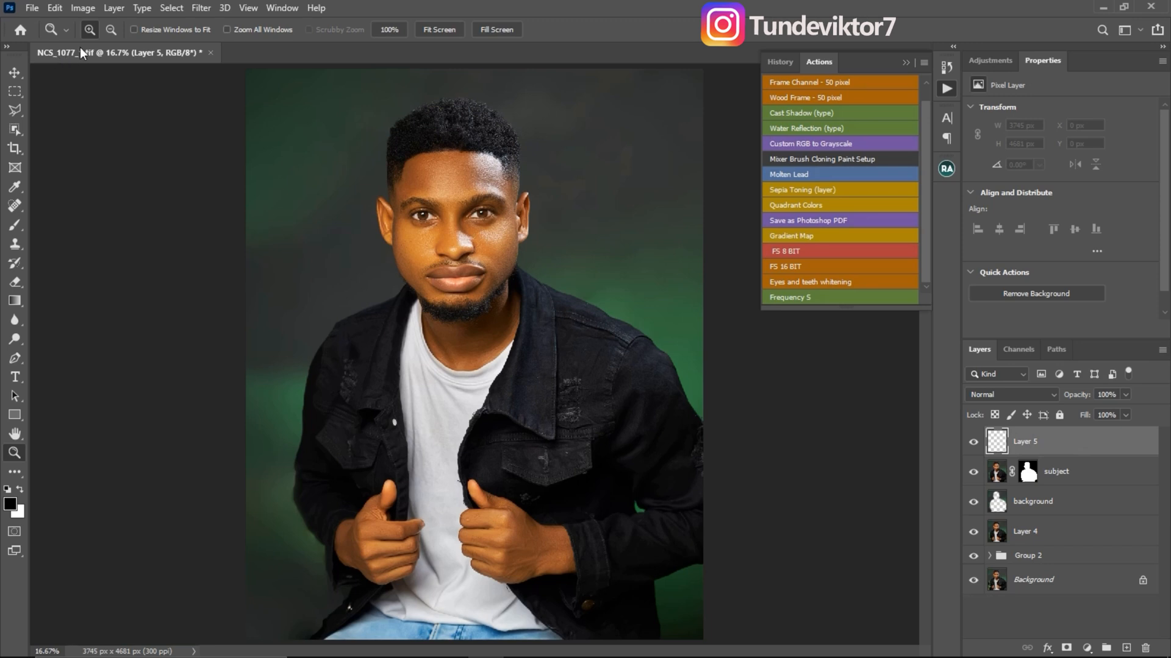
left_click(55, 8)
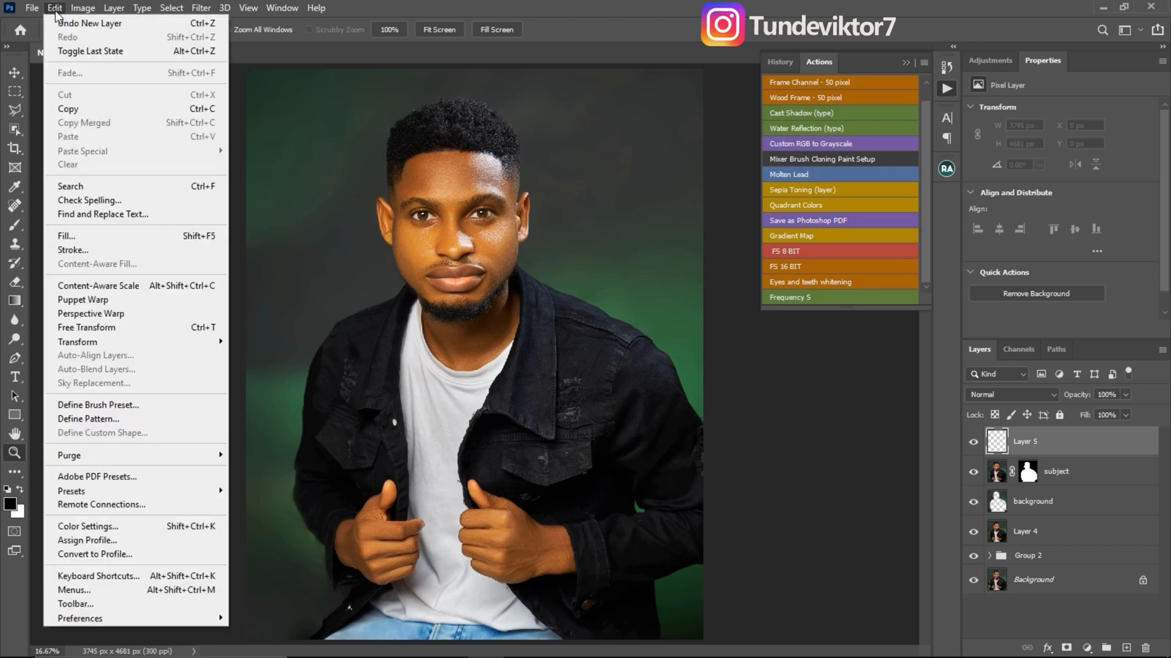
left_click(137, 236)
left_click(579, 170)
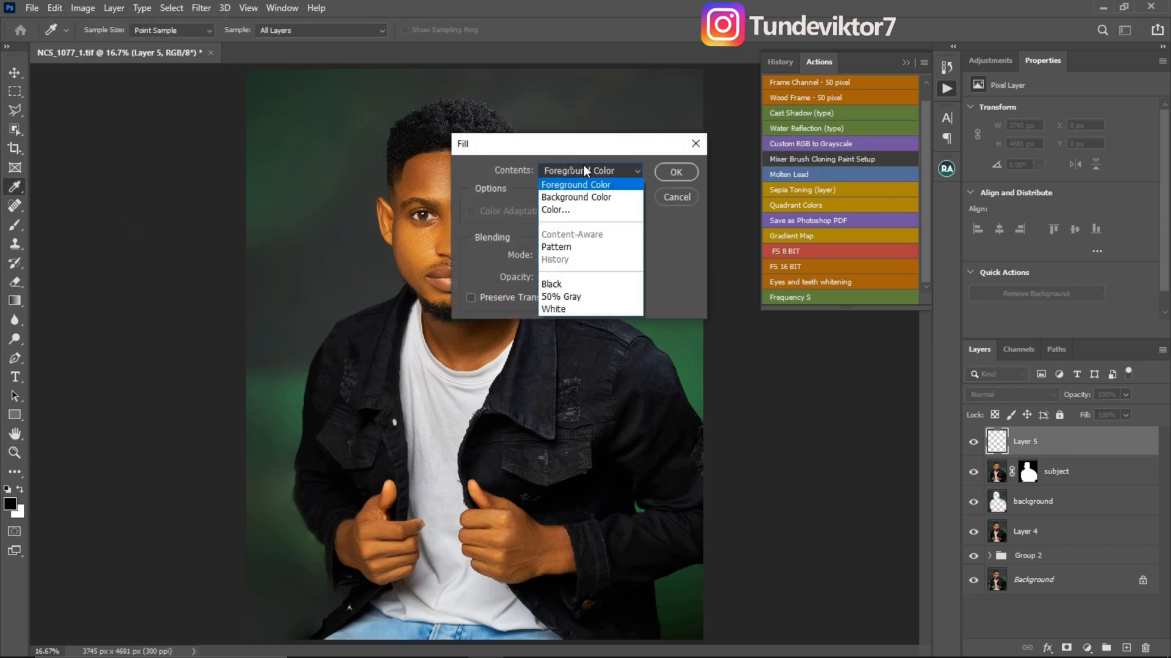
left_click(577, 297)
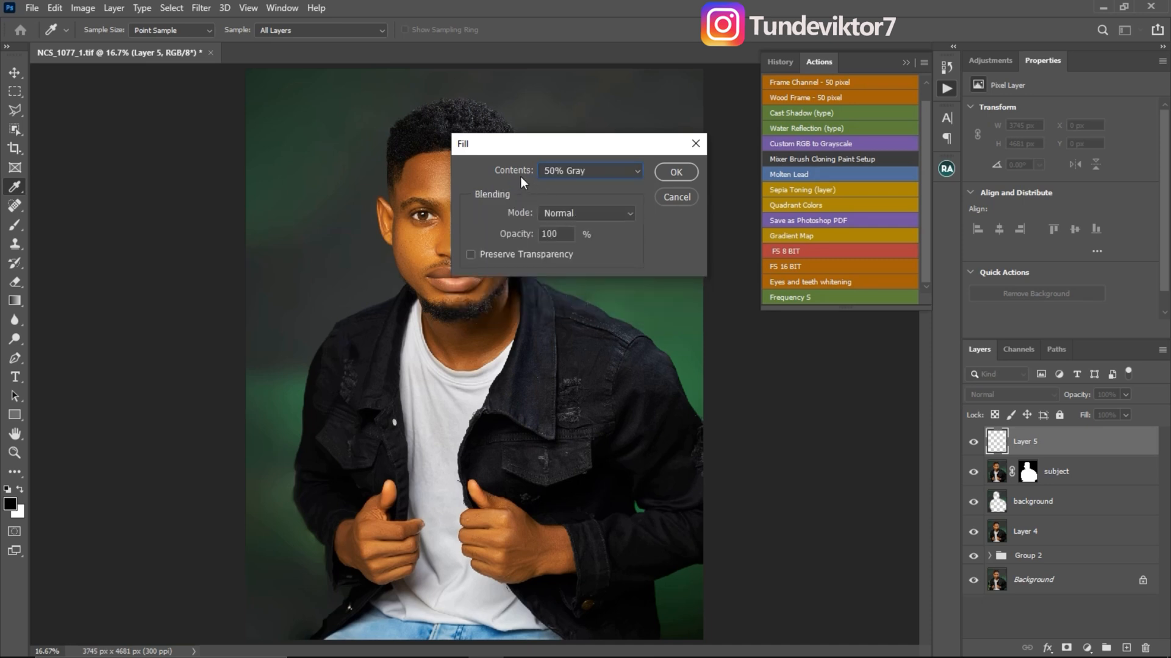
left_click(575, 169)
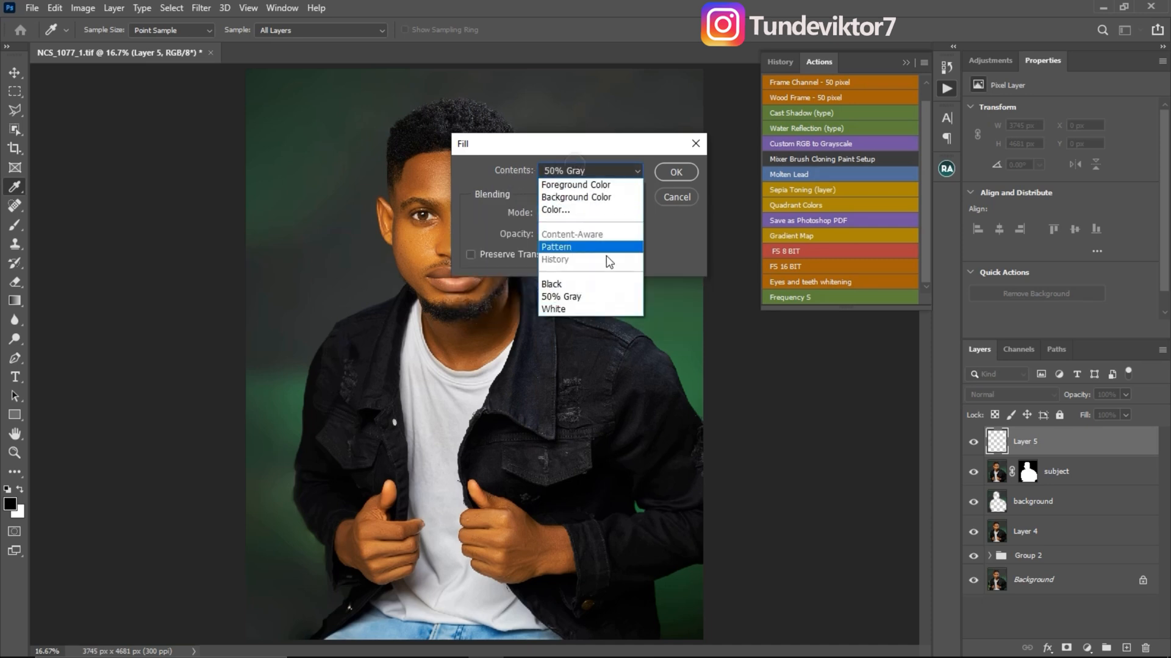
left_click(589, 301)
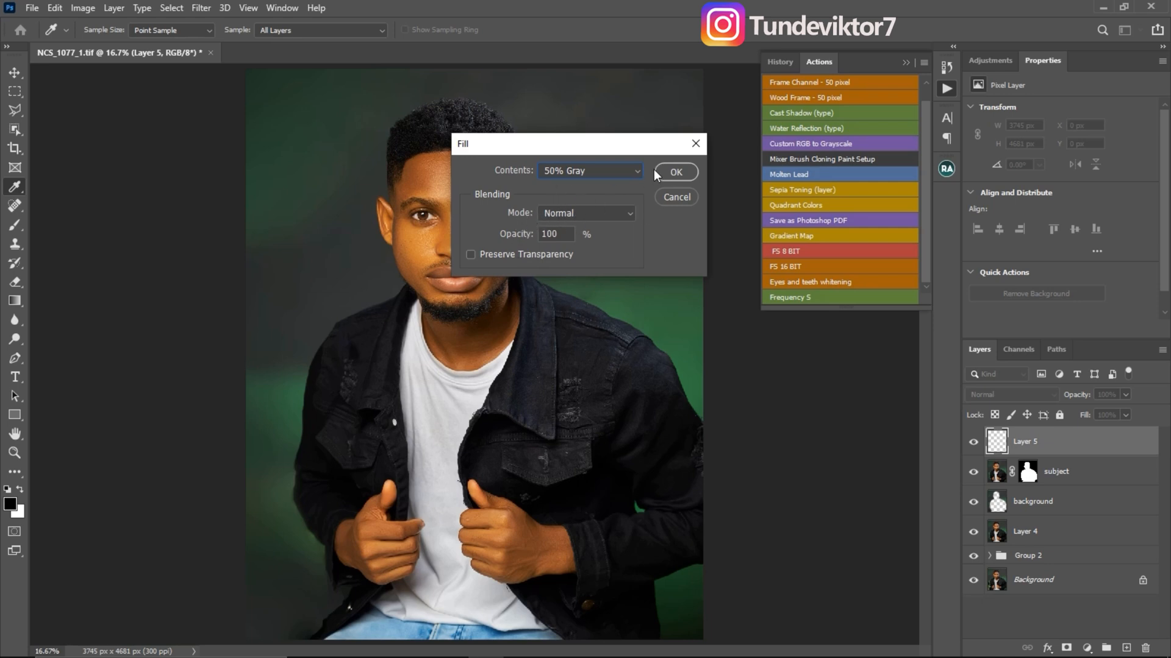
left_click(671, 172)
key("z")
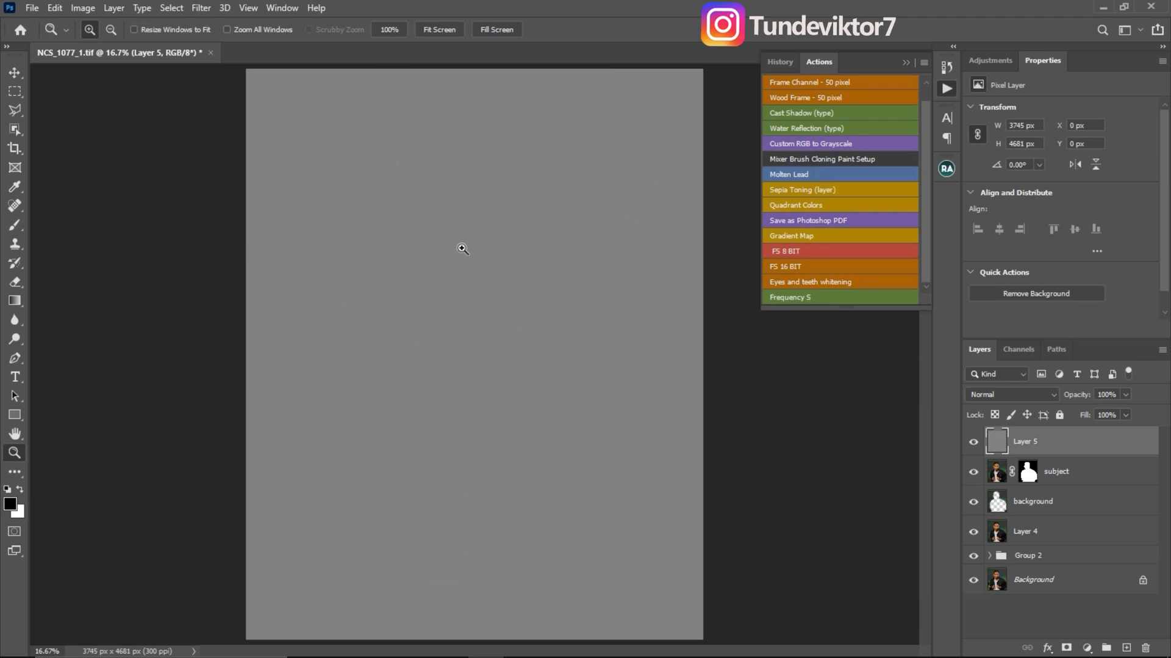
Step: Apply the Add Noise filter to the gray layer with Gaussian distribution
left_click(194, 9)
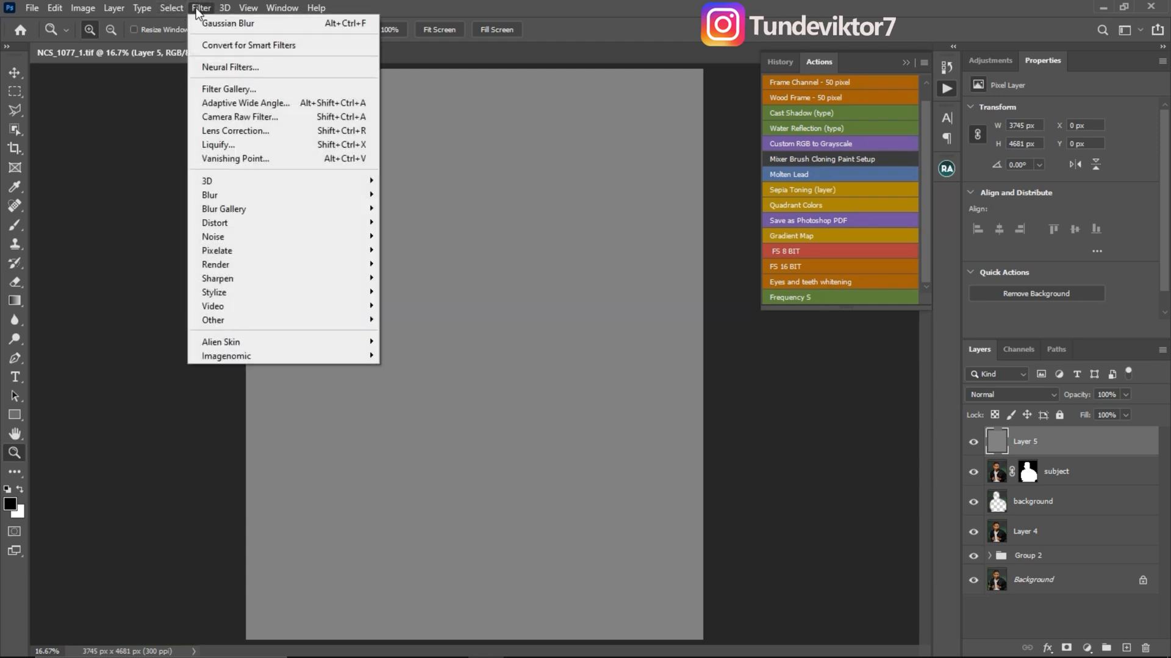
mouse_move(355, 282)
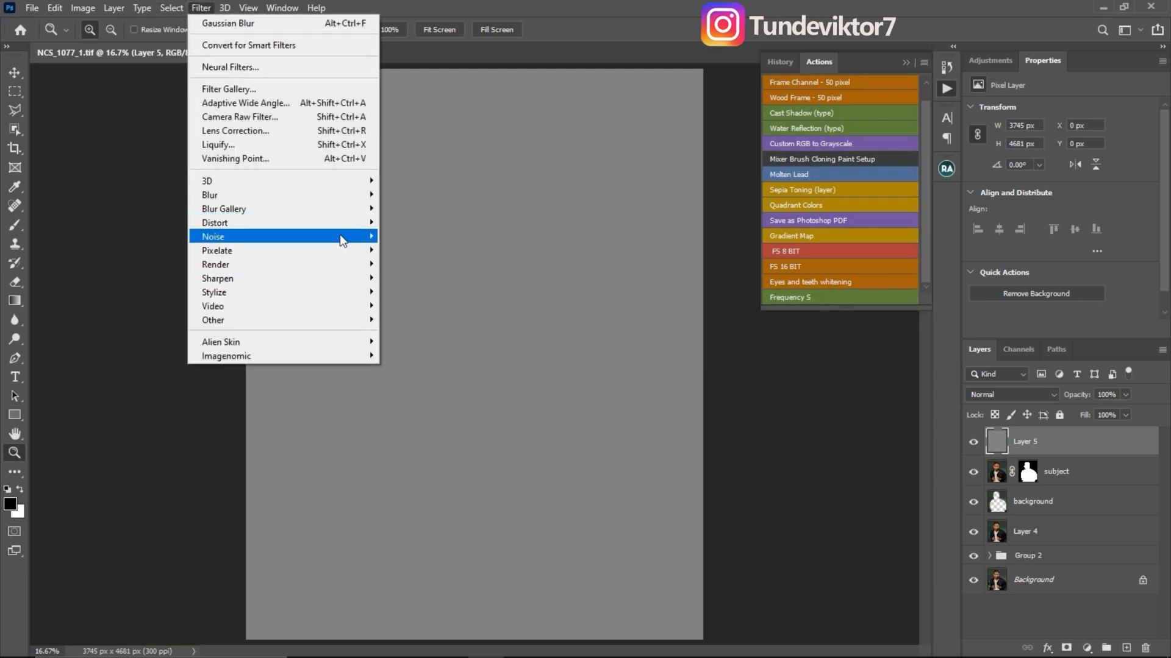
mouse_move(208, 236)
left_click(164, 239)
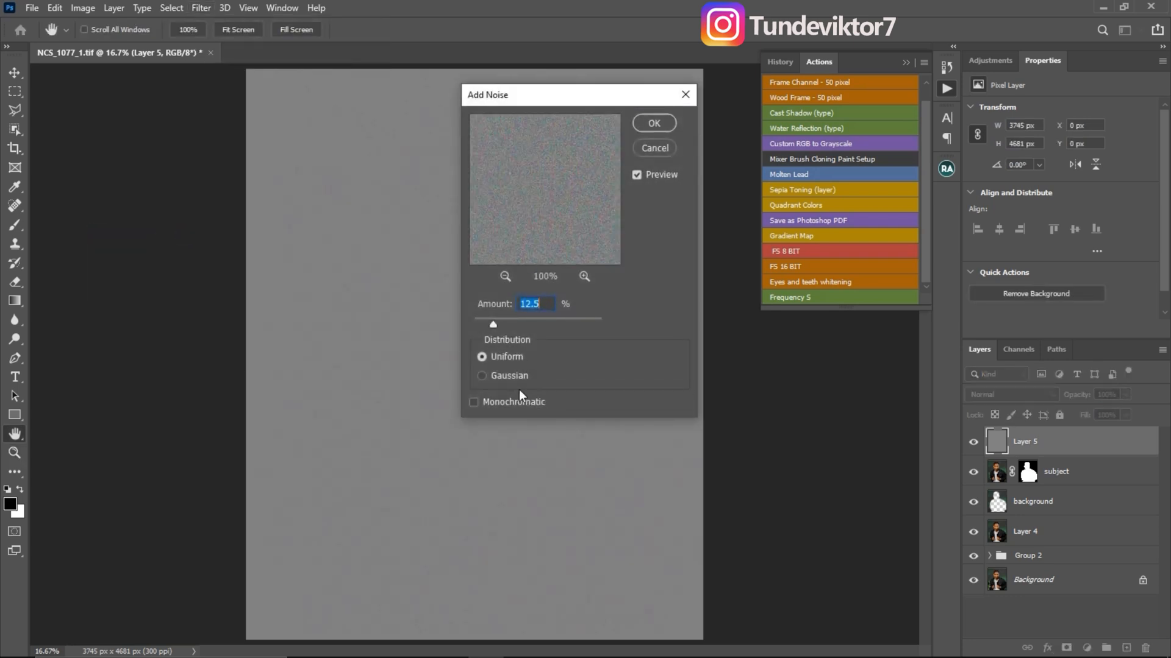
left_click(482, 376)
left_click_drag(514, 321, 493, 325)
left_click(654, 123)
key("z")
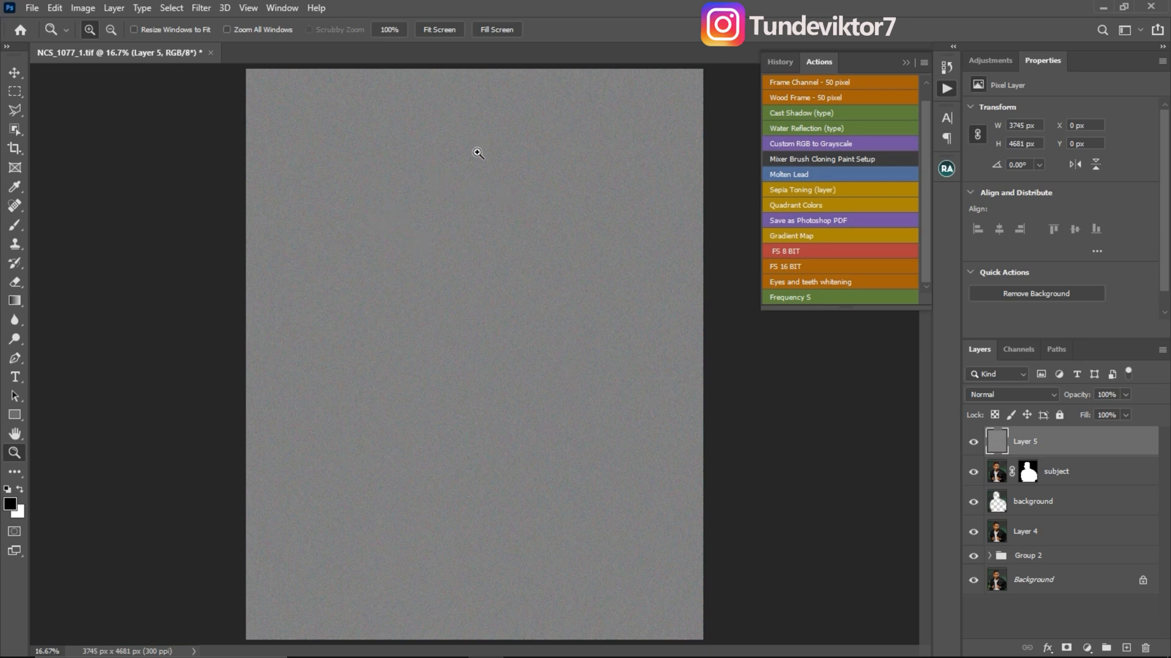
Step: Set the gray noise layer's blend mode to Soft Light and its opacity to 36%
left_click(1018, 395)
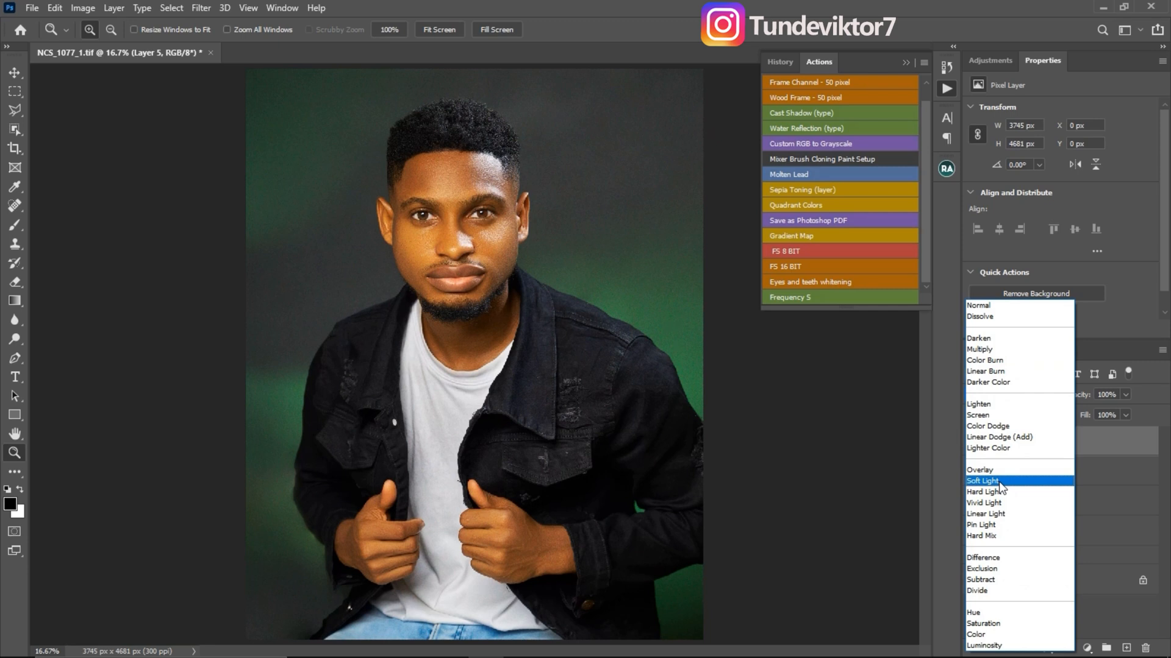
left_click(1000, 481)
left_click(551, 232)
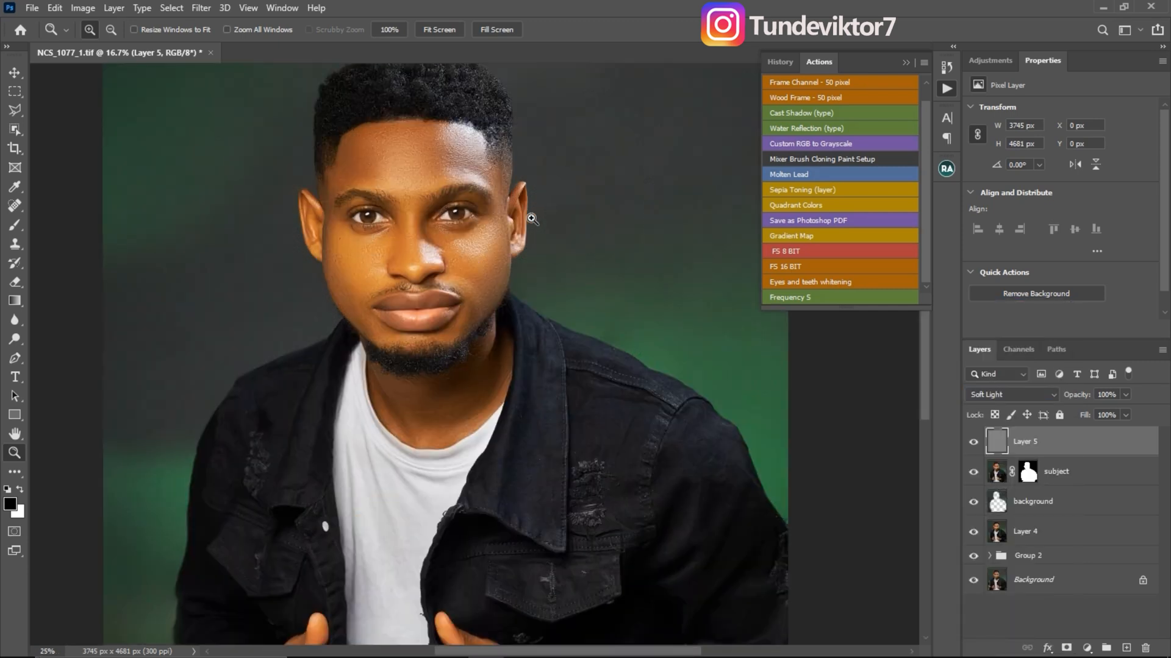
left_click(553, 231)
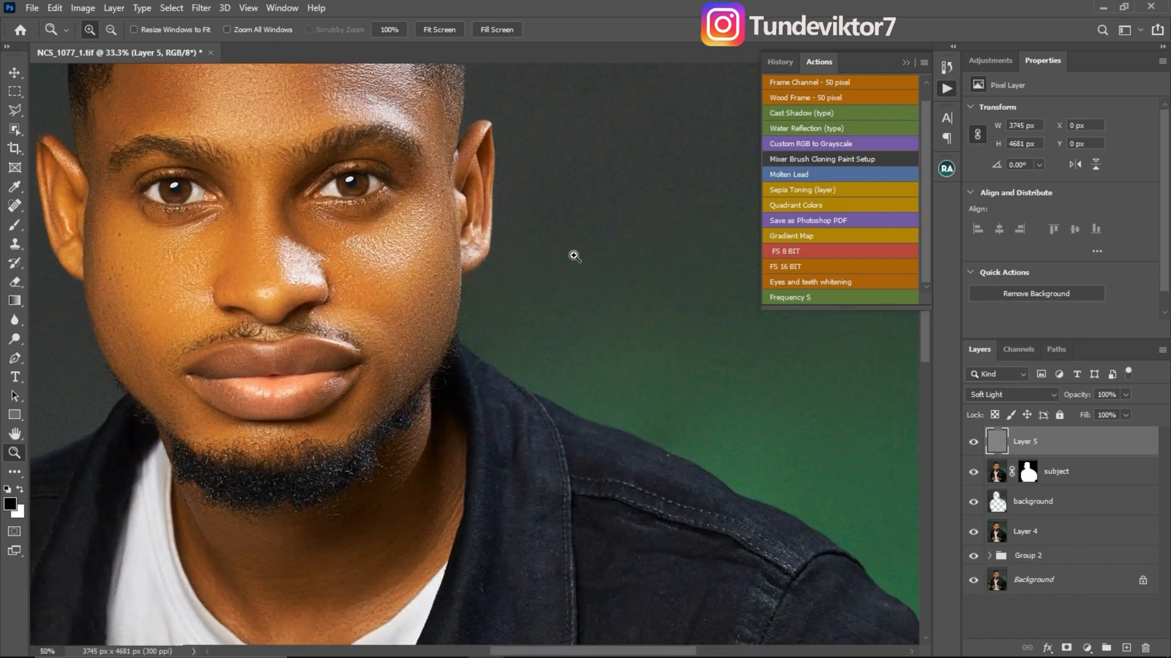
left_click(1125, 395)
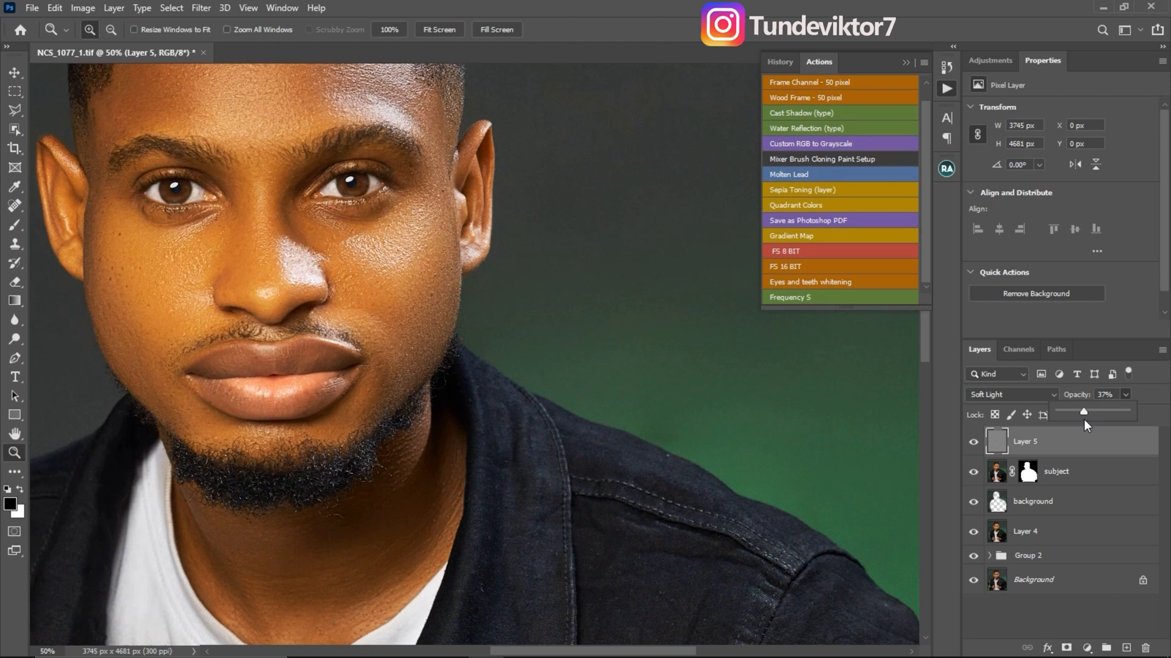
left_click_drag(1084, 420, 1082, 420)
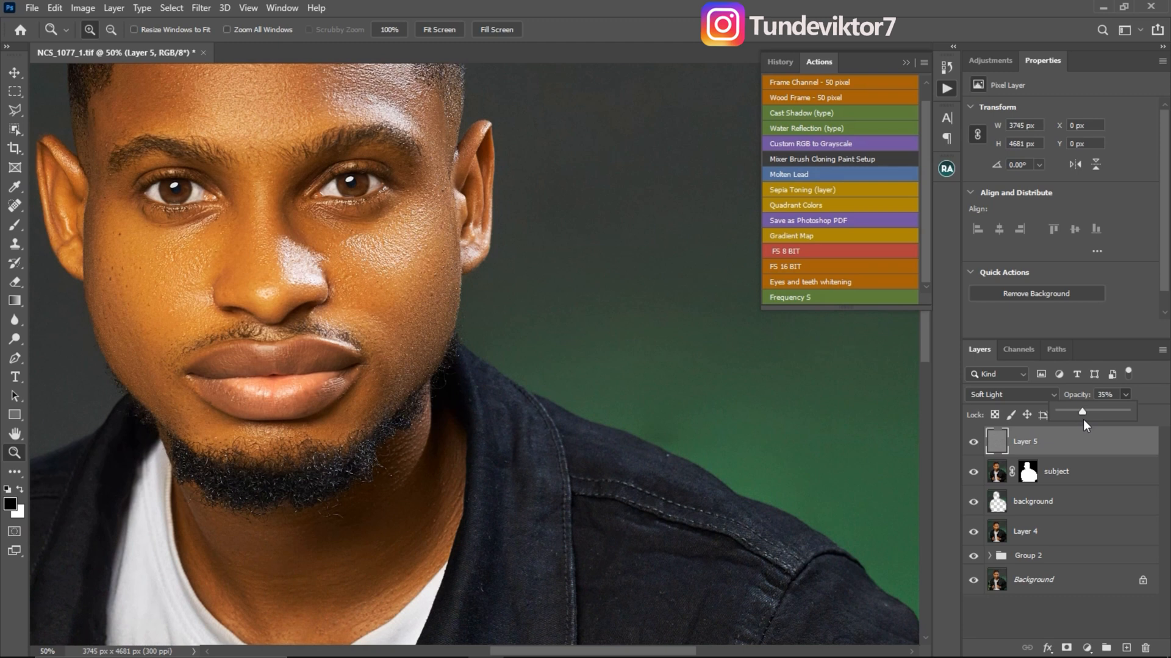
Step: Compare the portrait with the noise layer hidden and shown, leaving the layer visible
left_click(972, 447)
left_click(972, 447)
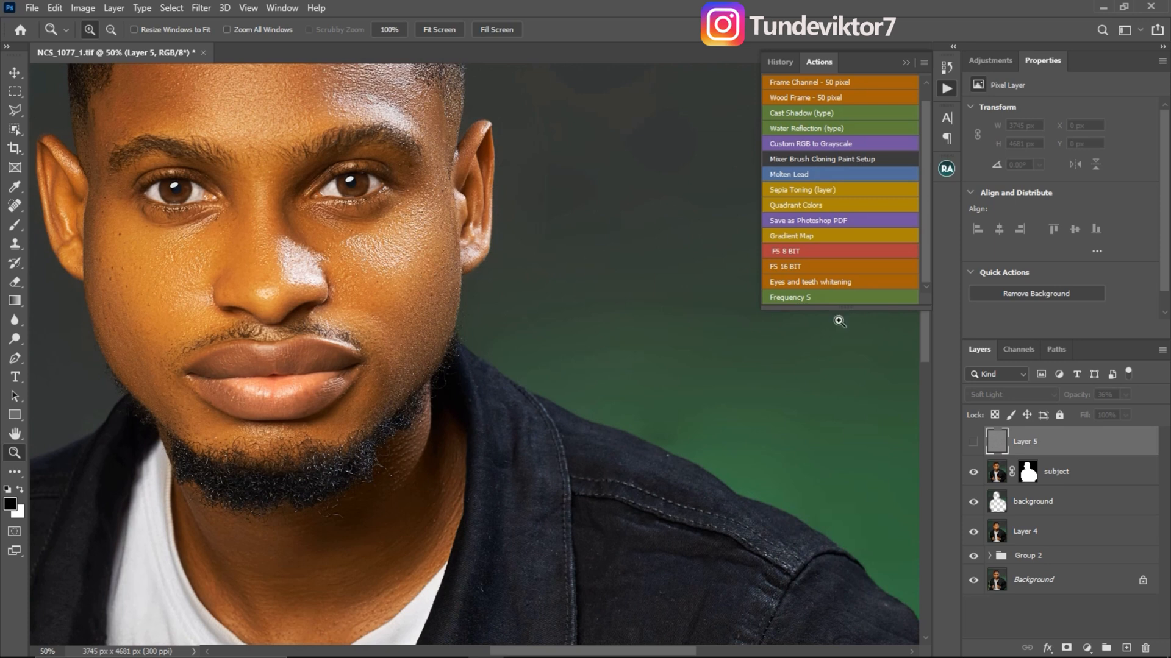
left_click(973, 446)
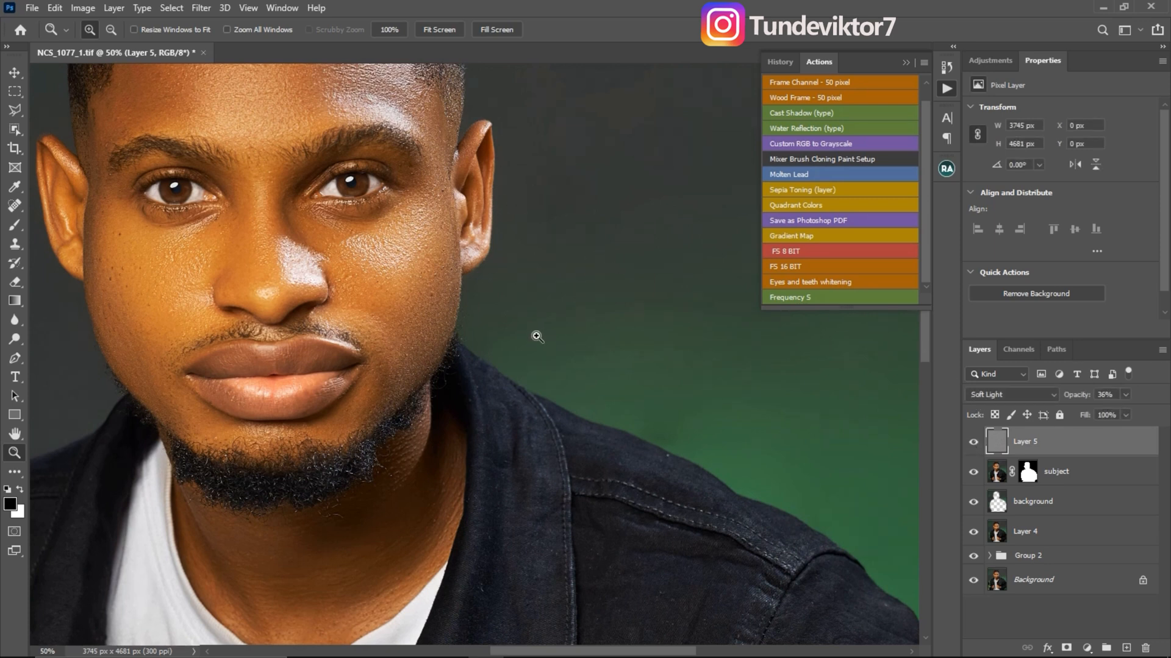
Step: Examine the grain on the face up close and the overall look of the full portrait
key("ctrl+minus")
key("ctrl+minus")
key("ctrl+minus")
key("l")
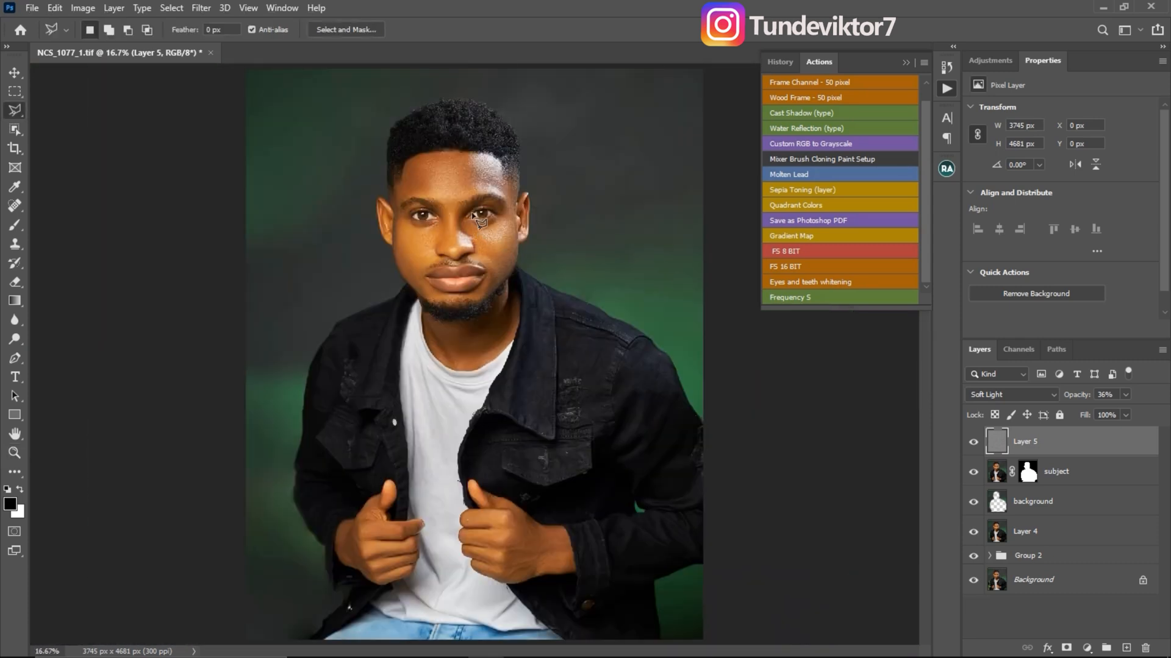
key("z")
left_click(476, 178)
left_click(476, 177)
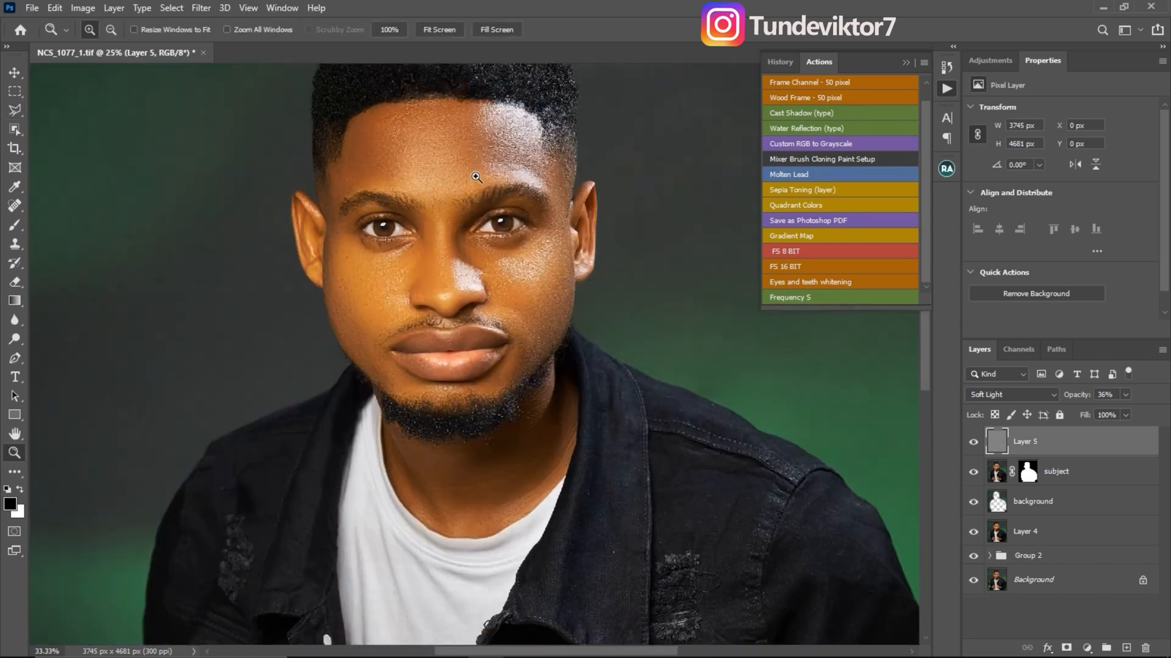
left_click(450, 316, "alt")
left_click(455, 280, "alt")
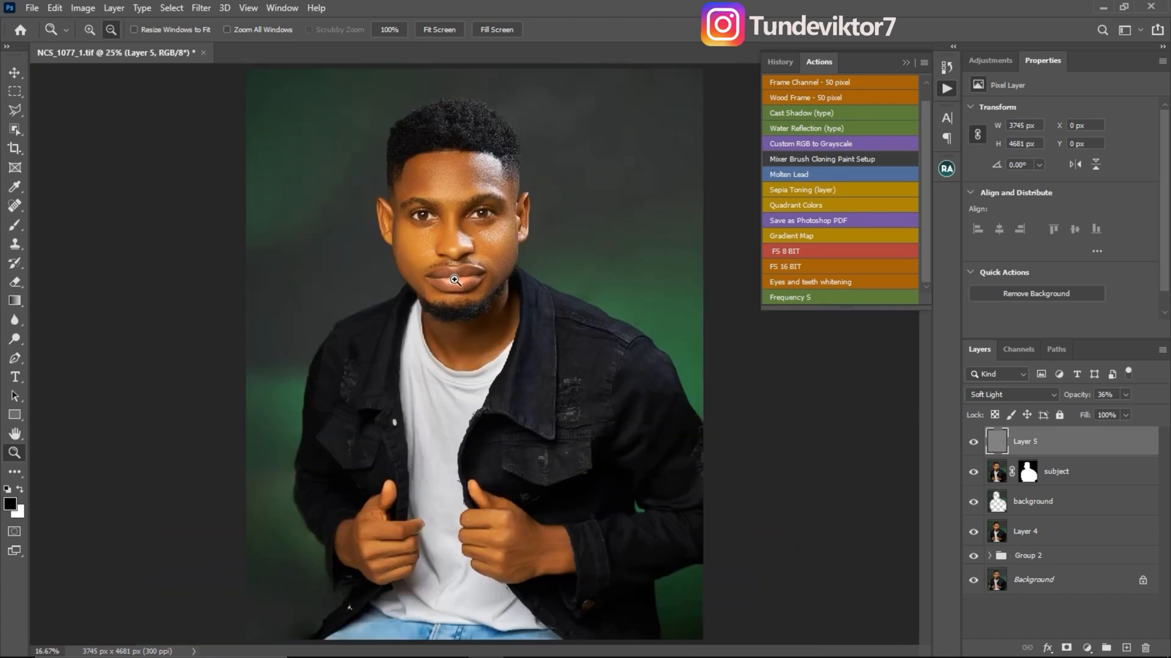
key("l")
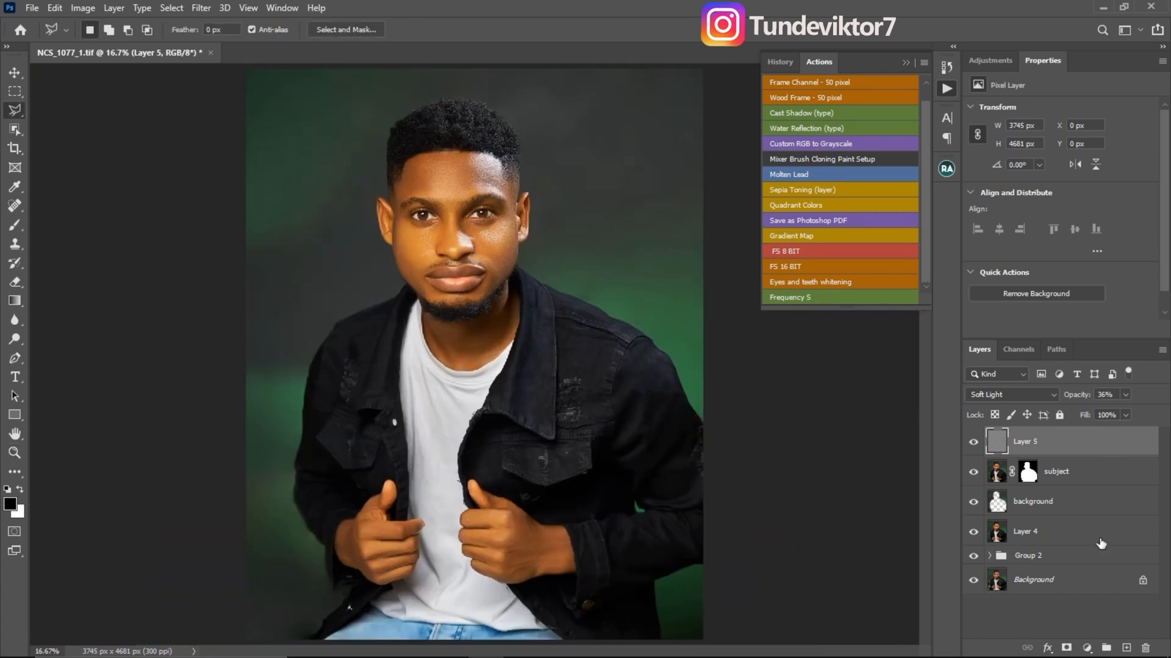
left_click(1068, 648)
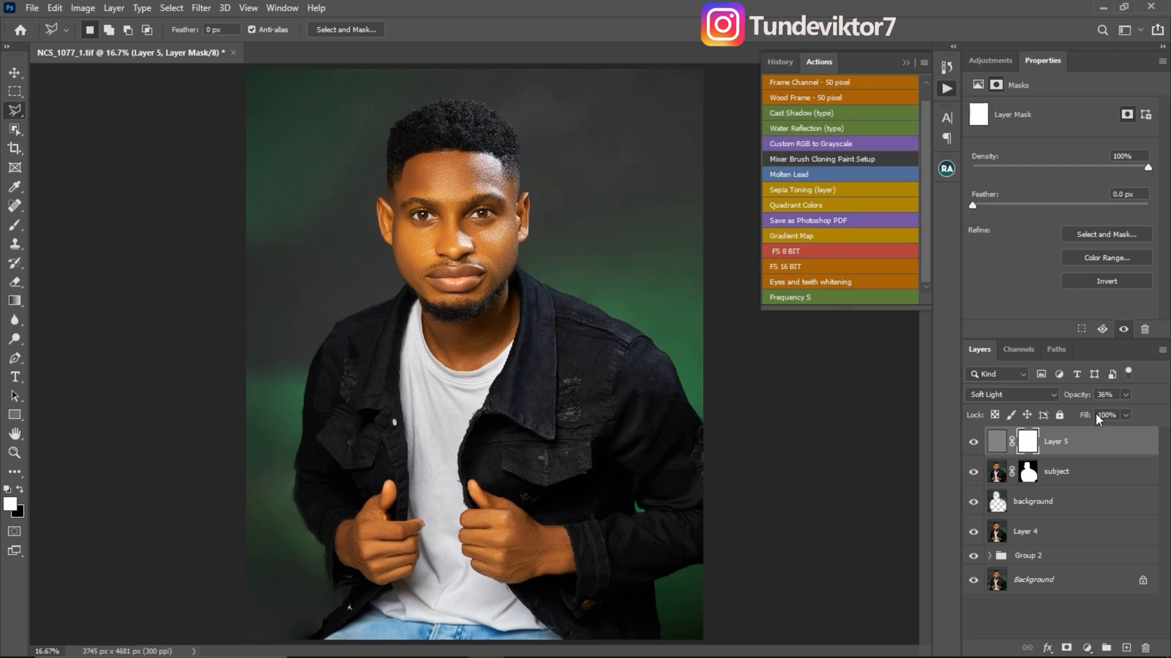
left_click_drag(1049, 441, 1143, 648)
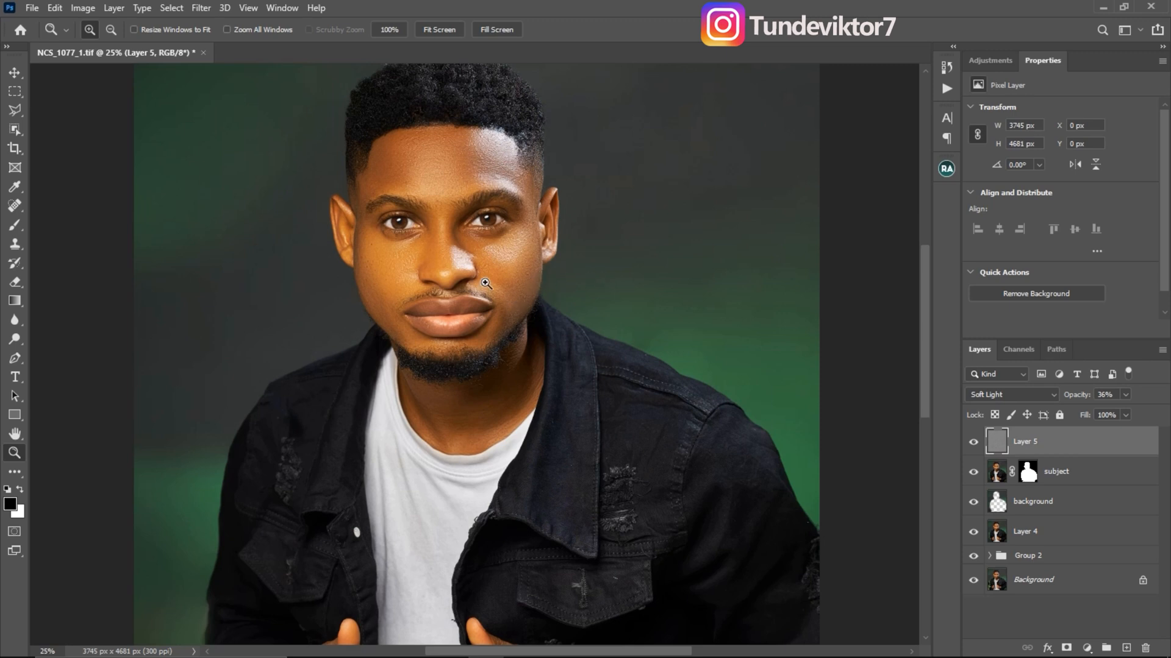
Step: Resize the image proportionally to a width of 9 inches at 300 pixels per inch with automatic resampling
key("ctrl+alt+i")
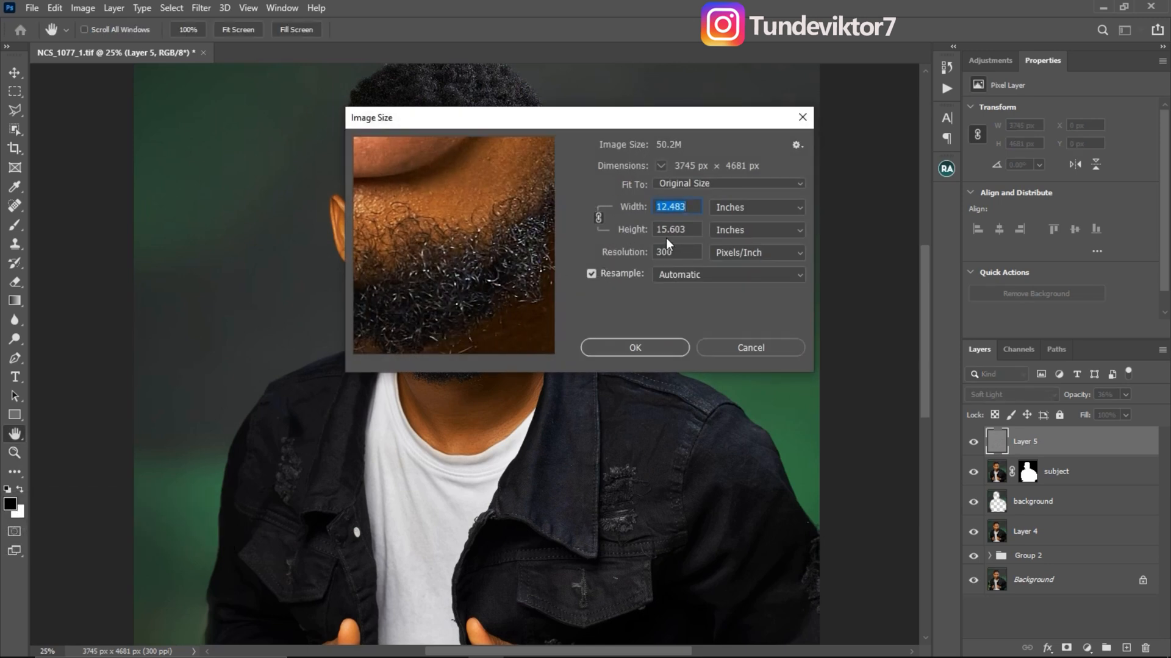
type("9")
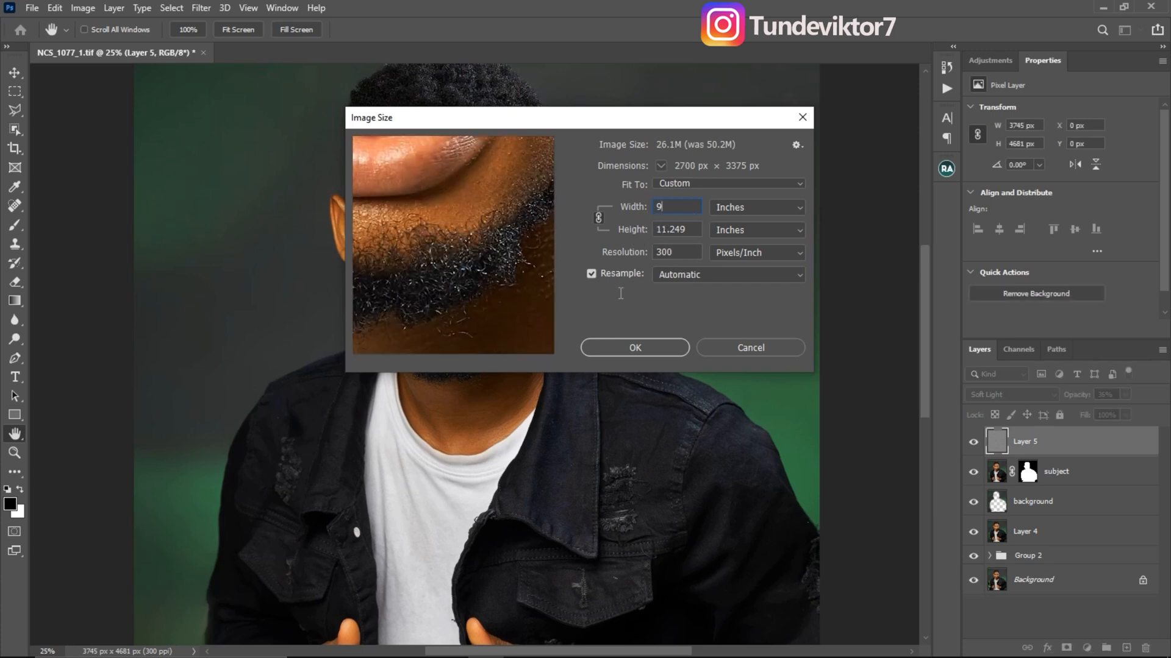
left_click(640, 349)
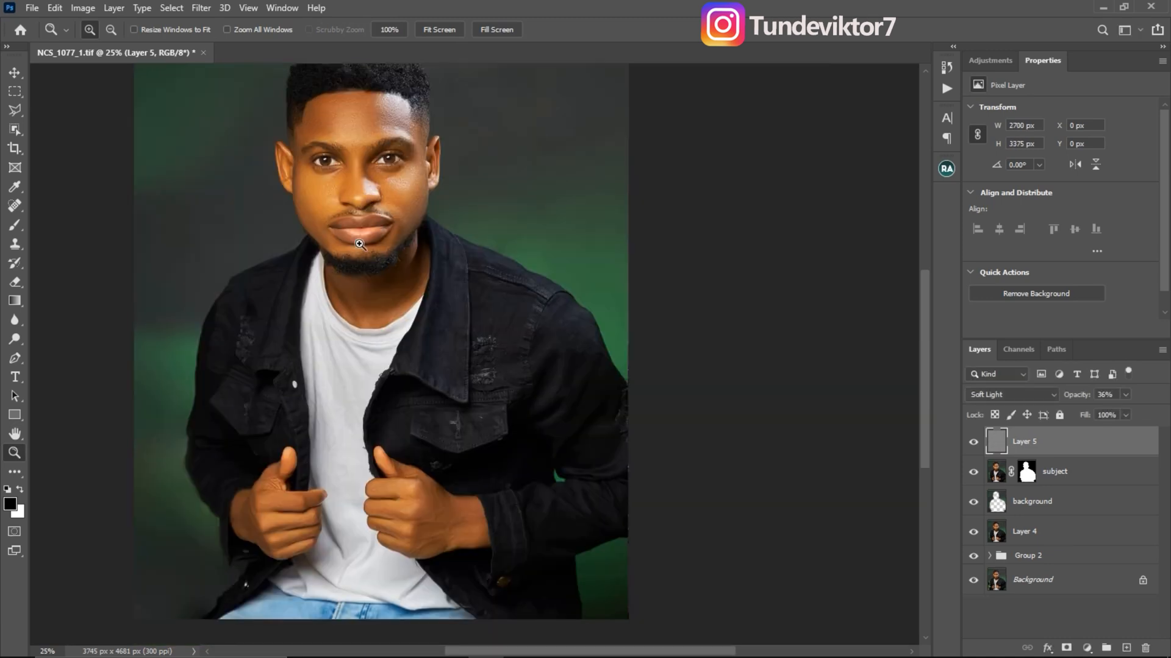
left_click_drag(404, 277, 461, 310)
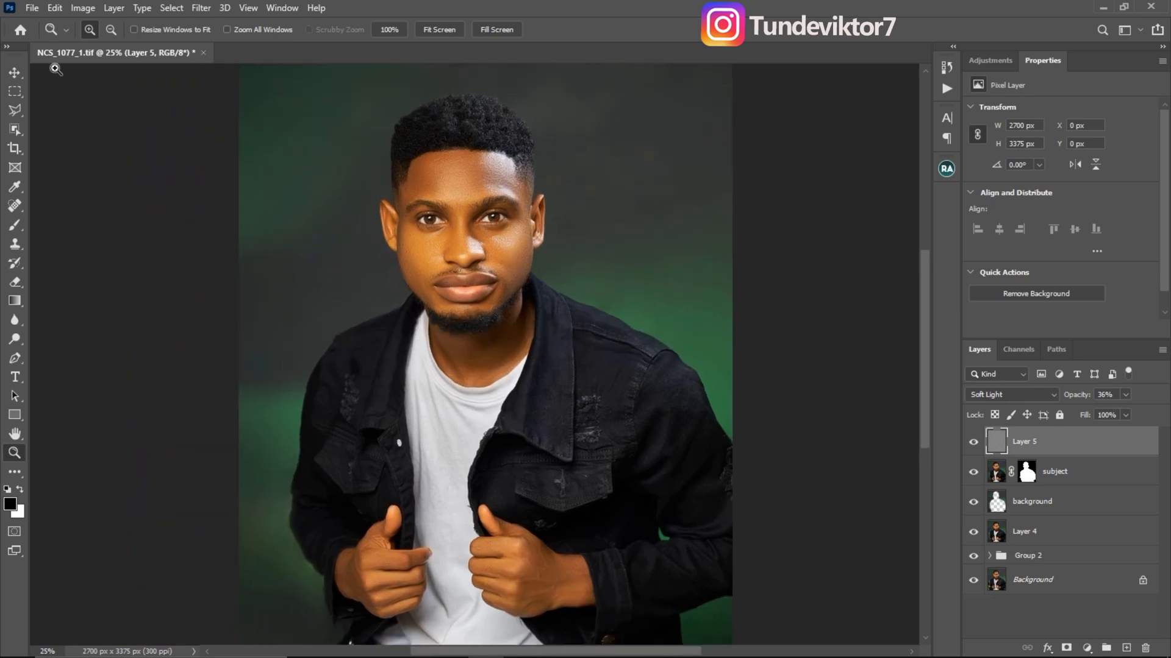
Step: Try a Save for Web export as JPEG with the quality set to 75, and close it without saving
left_click(33, 10)
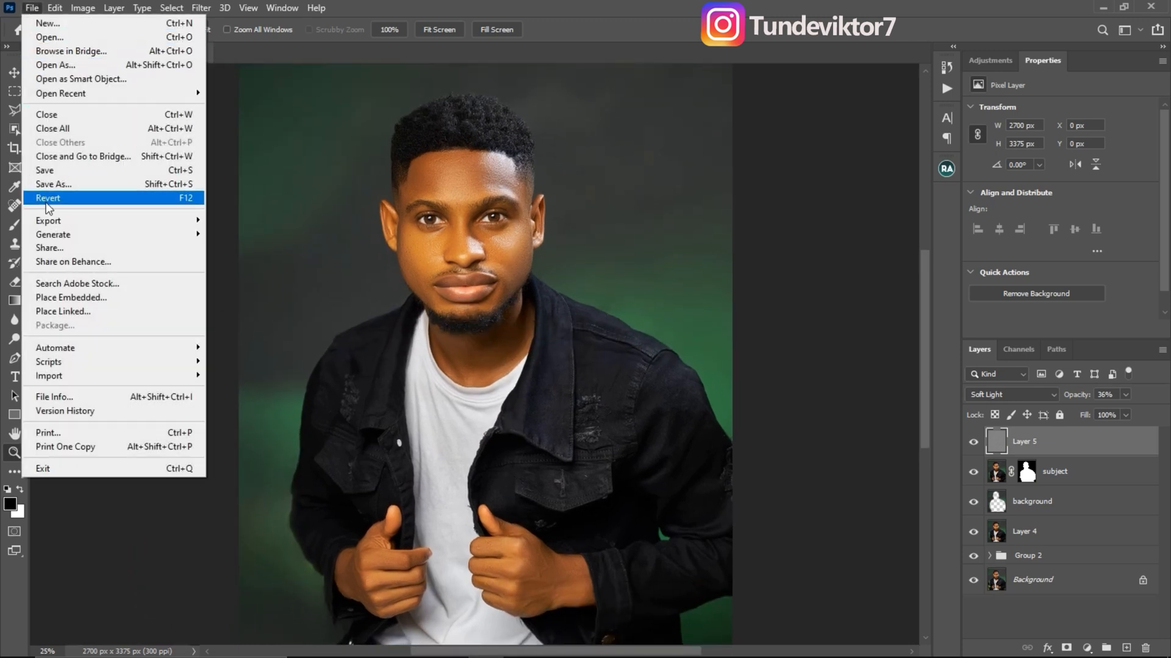
mouse_move(69, 225)
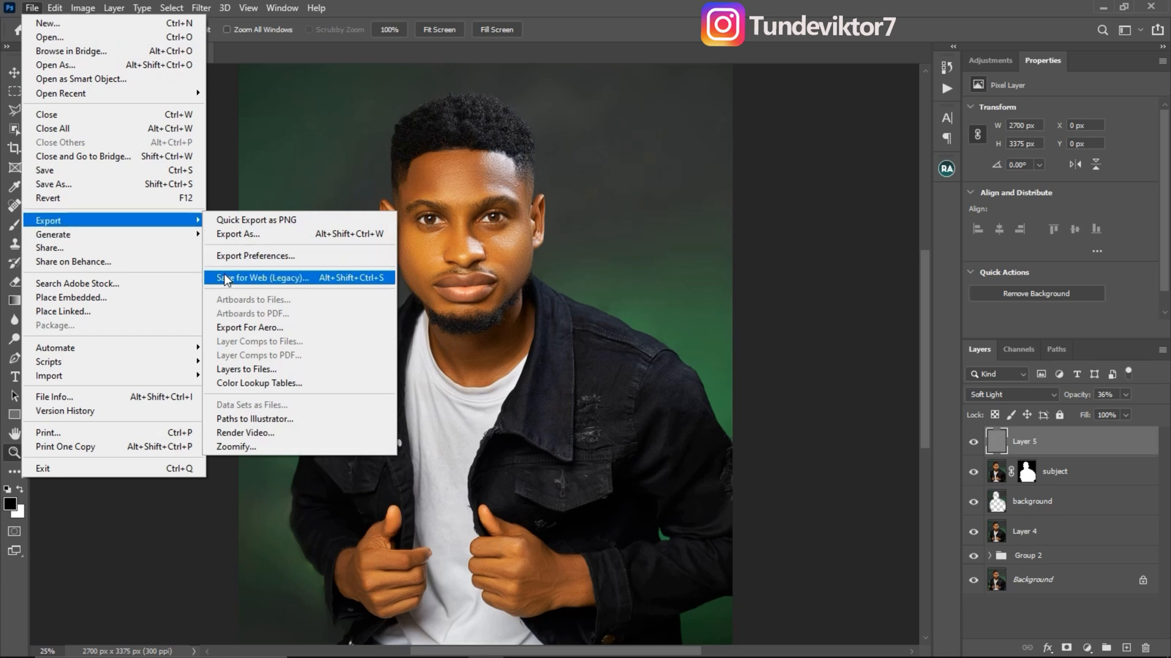
left_click(242, 280)
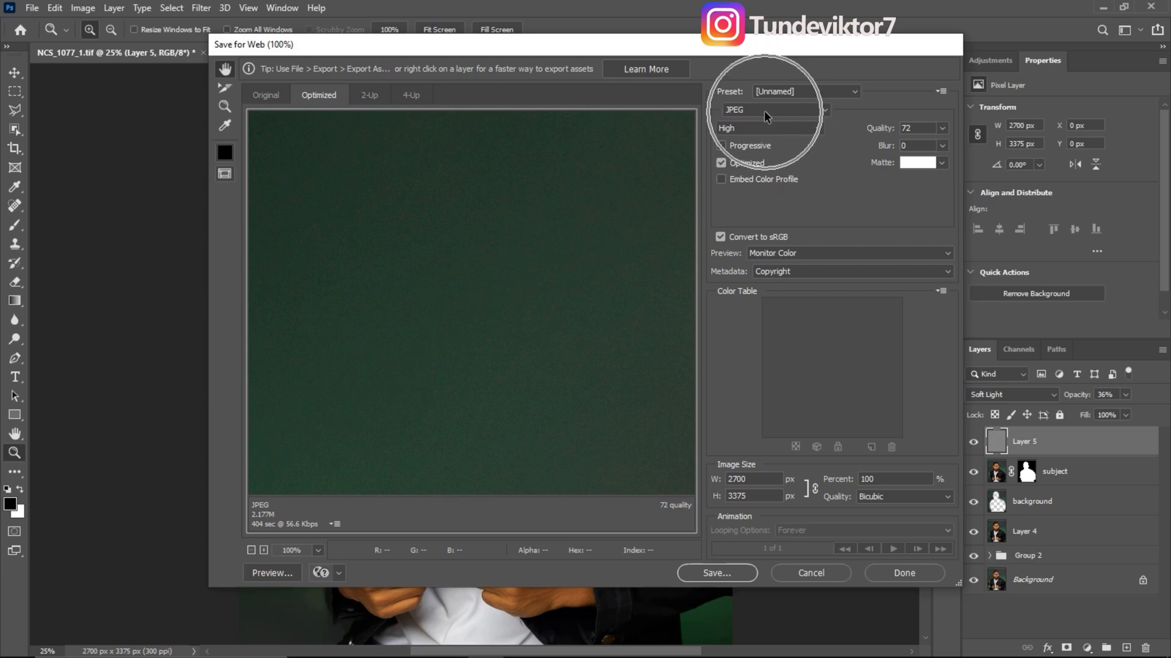
double_click(918, 132)
type("7")
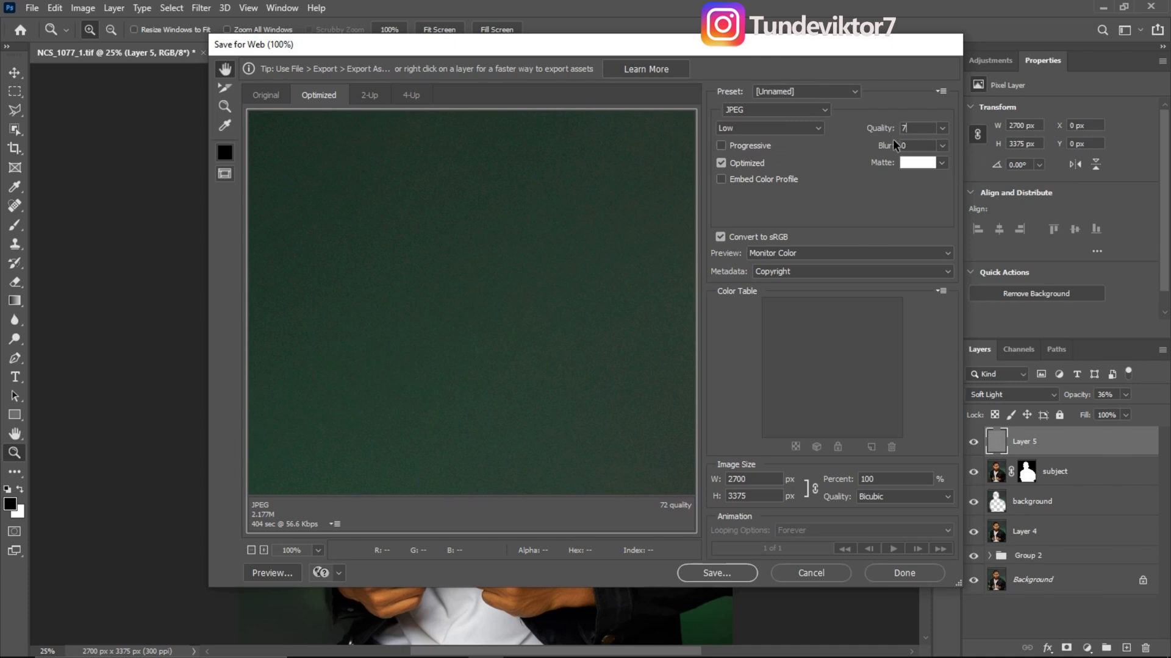
type("5")
key("ctrl")
left_click(808, 572)
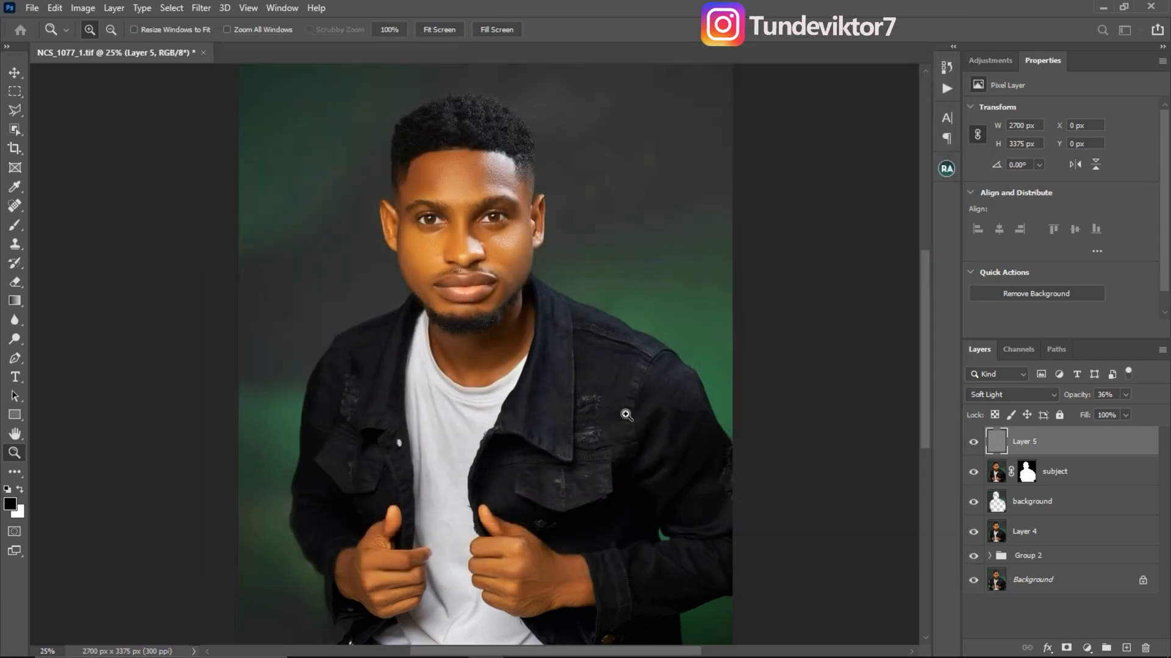